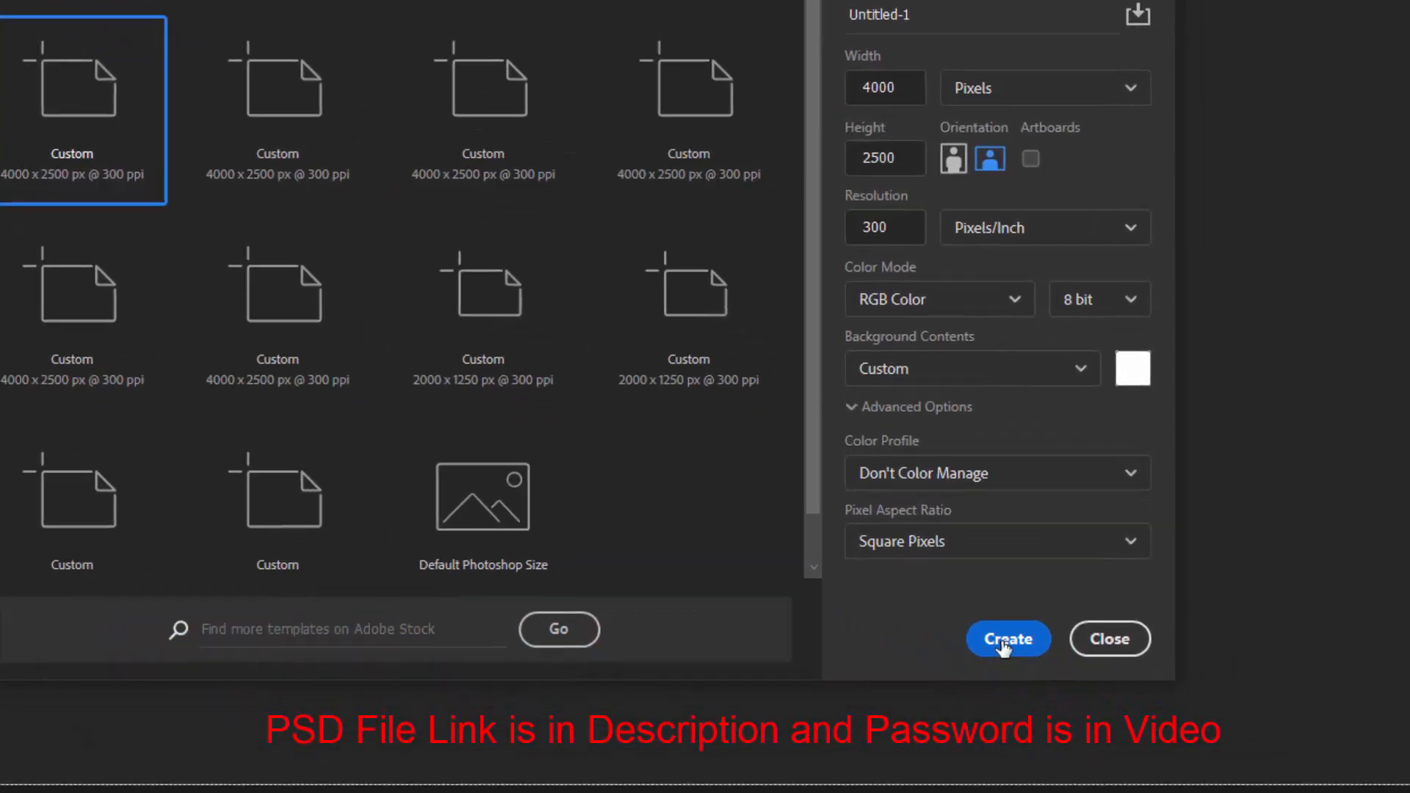
Create the new 4000 x 2500 px document at 300 ppi and select its layer
left_click(1188, 736)
left_click(1361, 184)
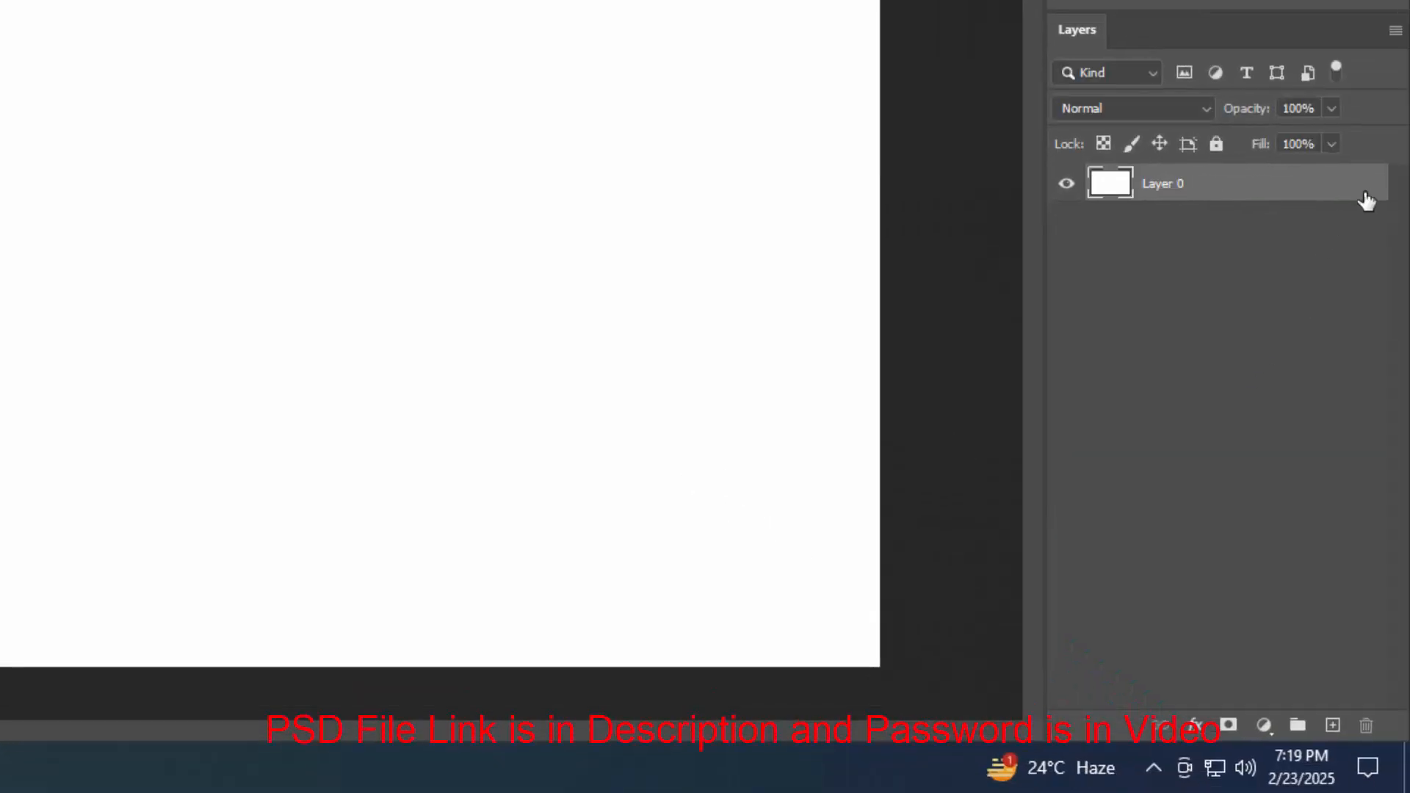
Add a Gradient Fill layer and choose the Black, White preset from the Basics gradients
left_click(1265, 725)
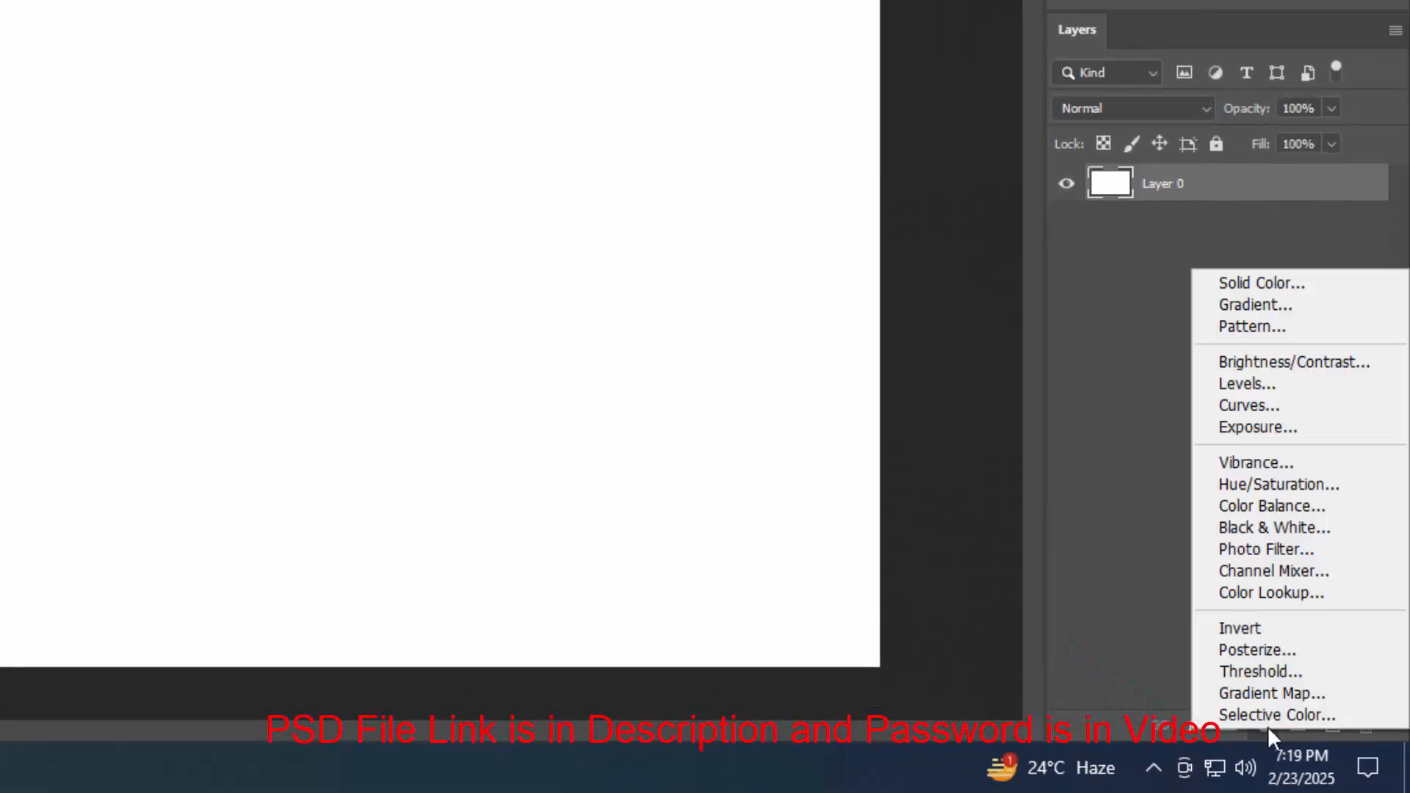
left_click(1256, 304)
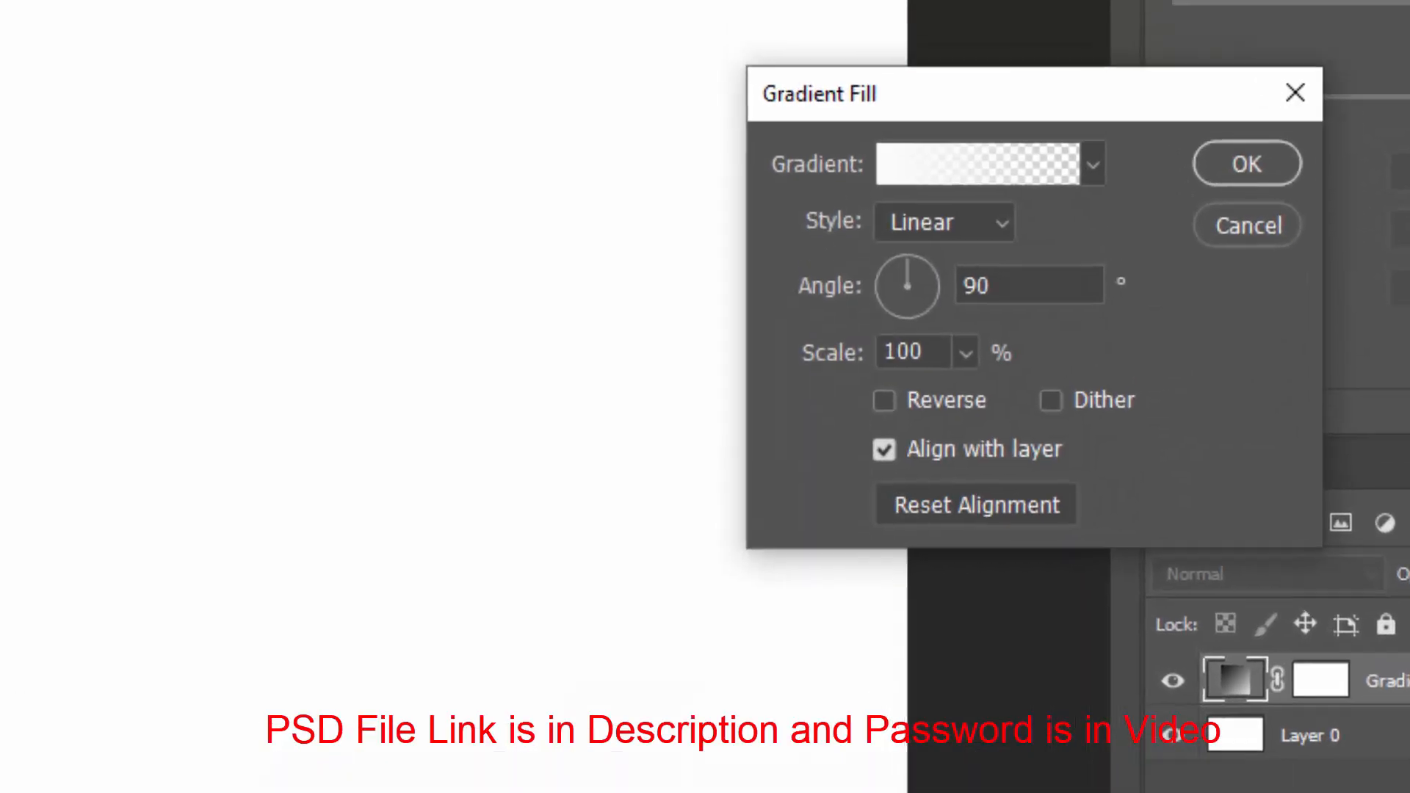
left_click(922, 242)
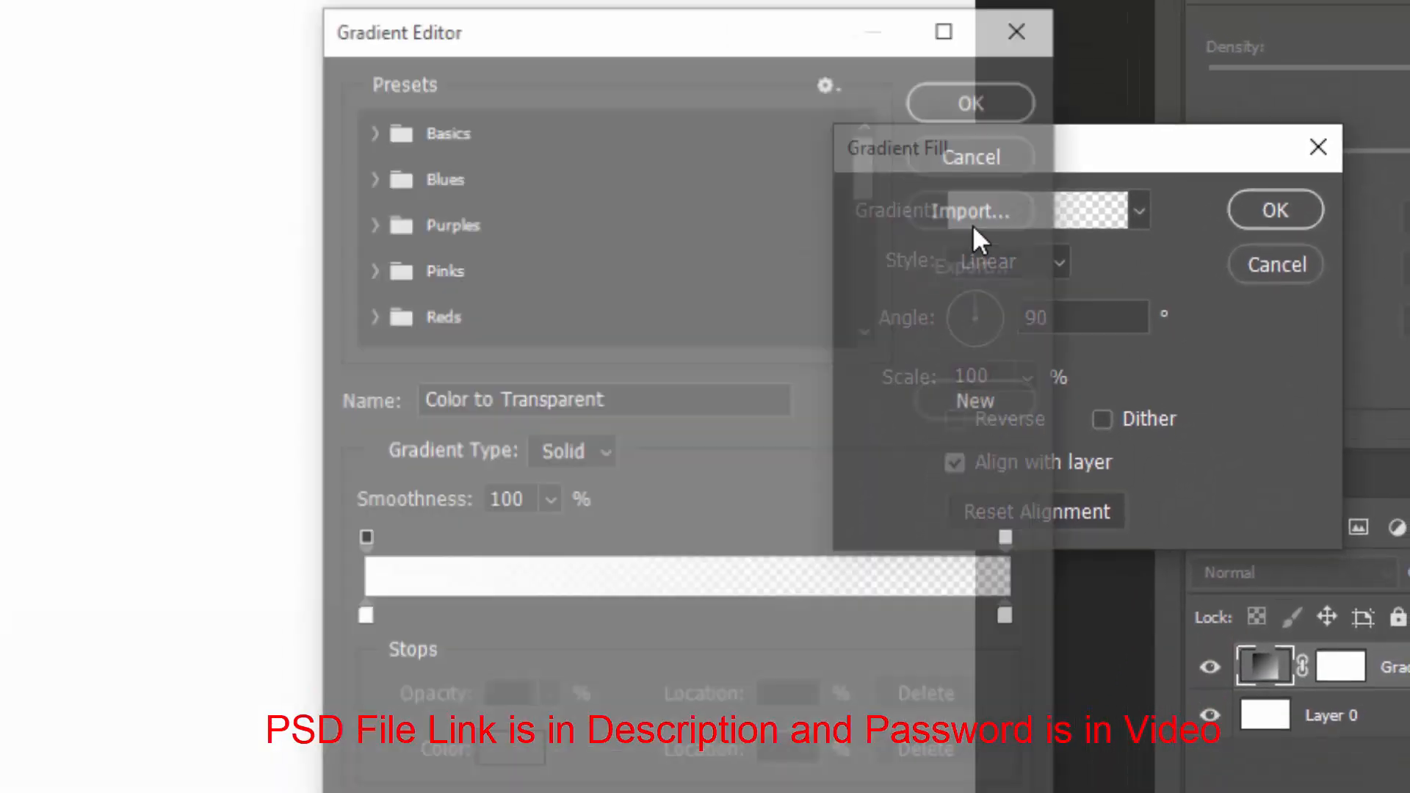
left_click(491, 126)
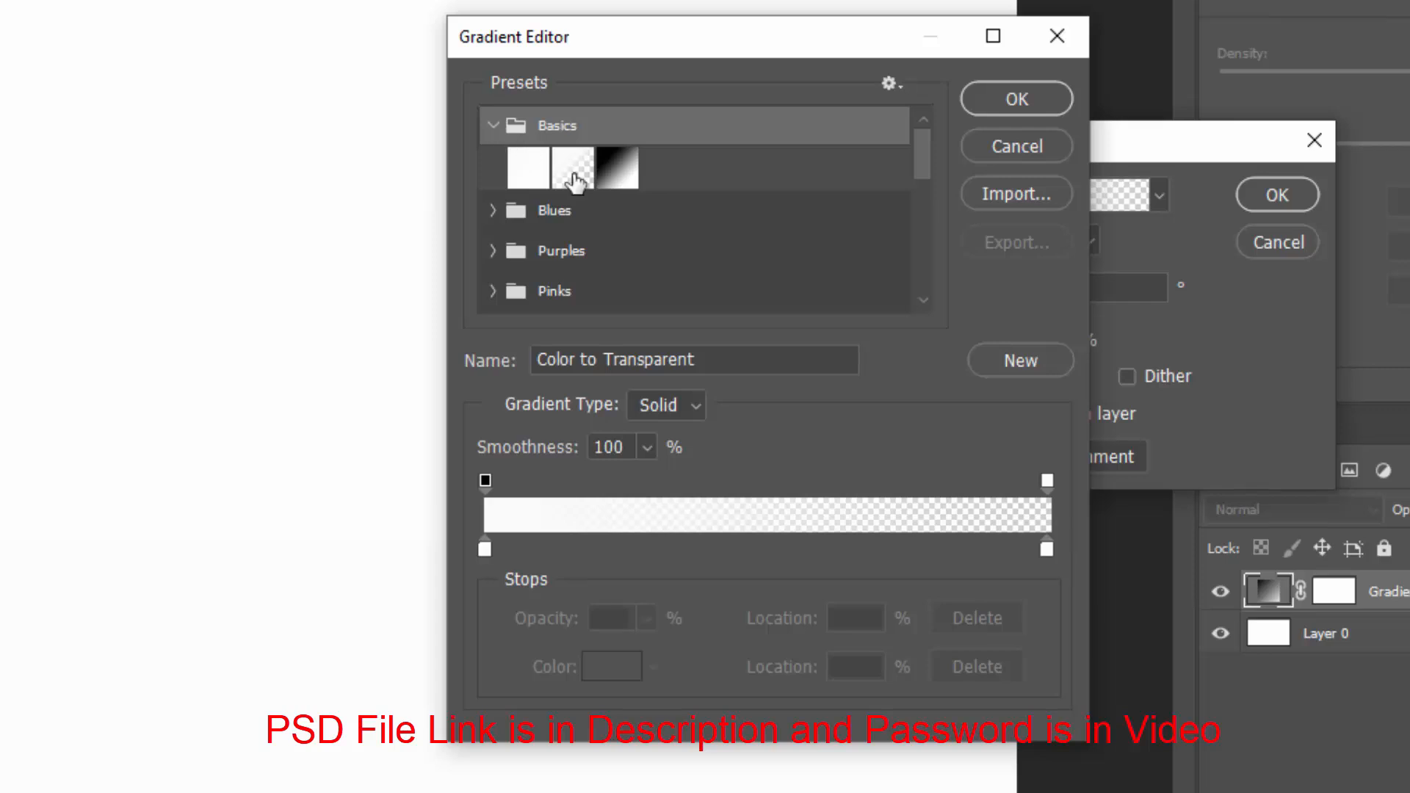
left_click(609, 185)
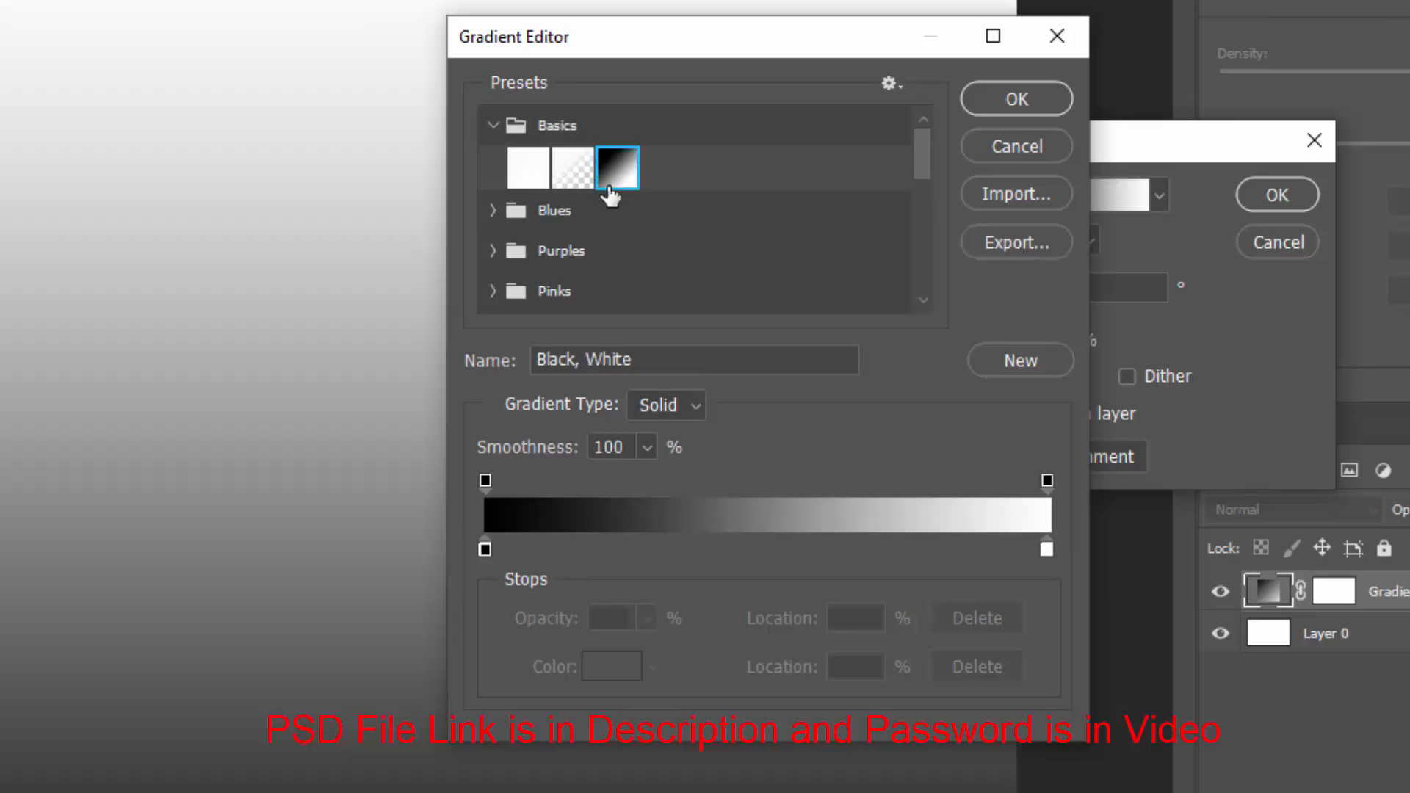
Set the left gradient stop colour to #090002
left_click(486, 550)
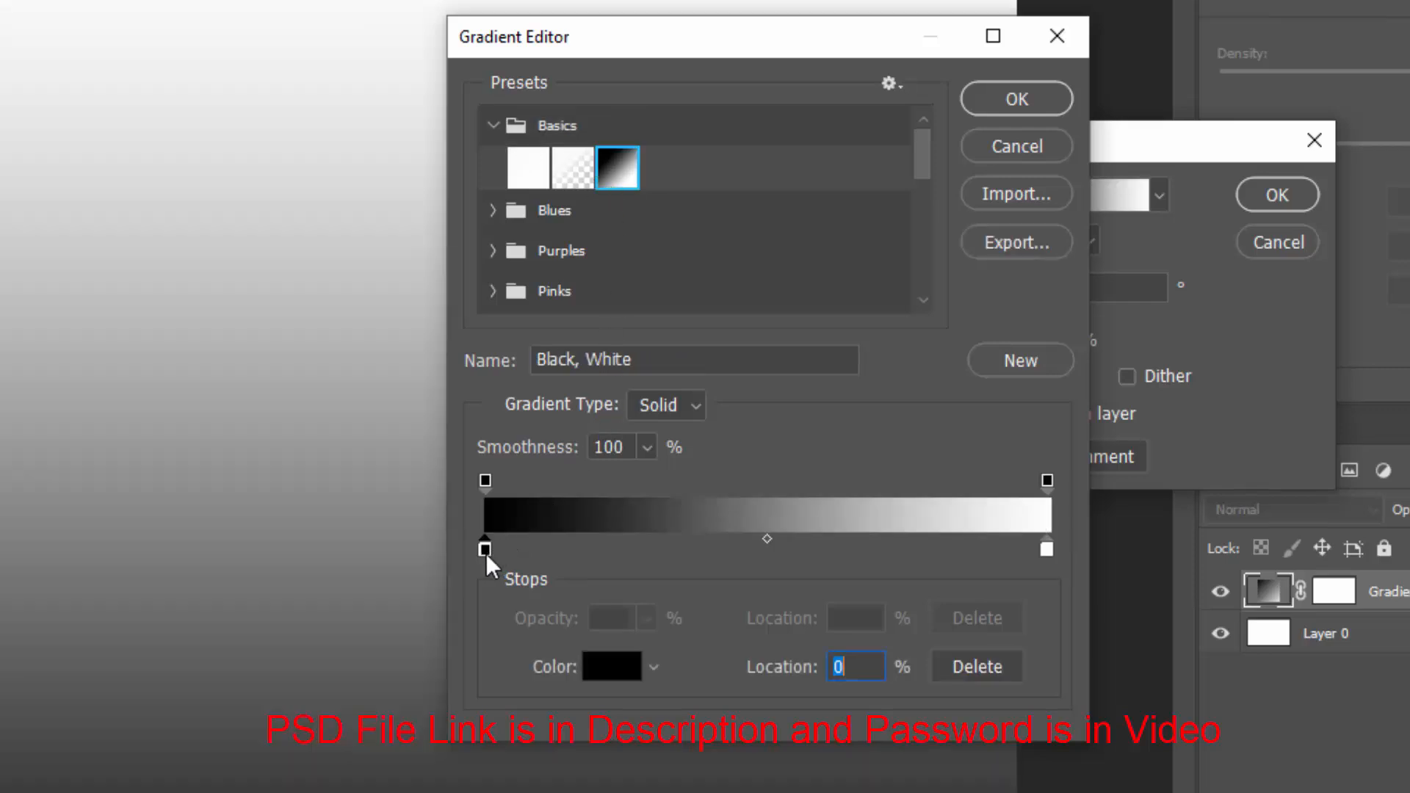
left_click(610, 680)
type("090002")
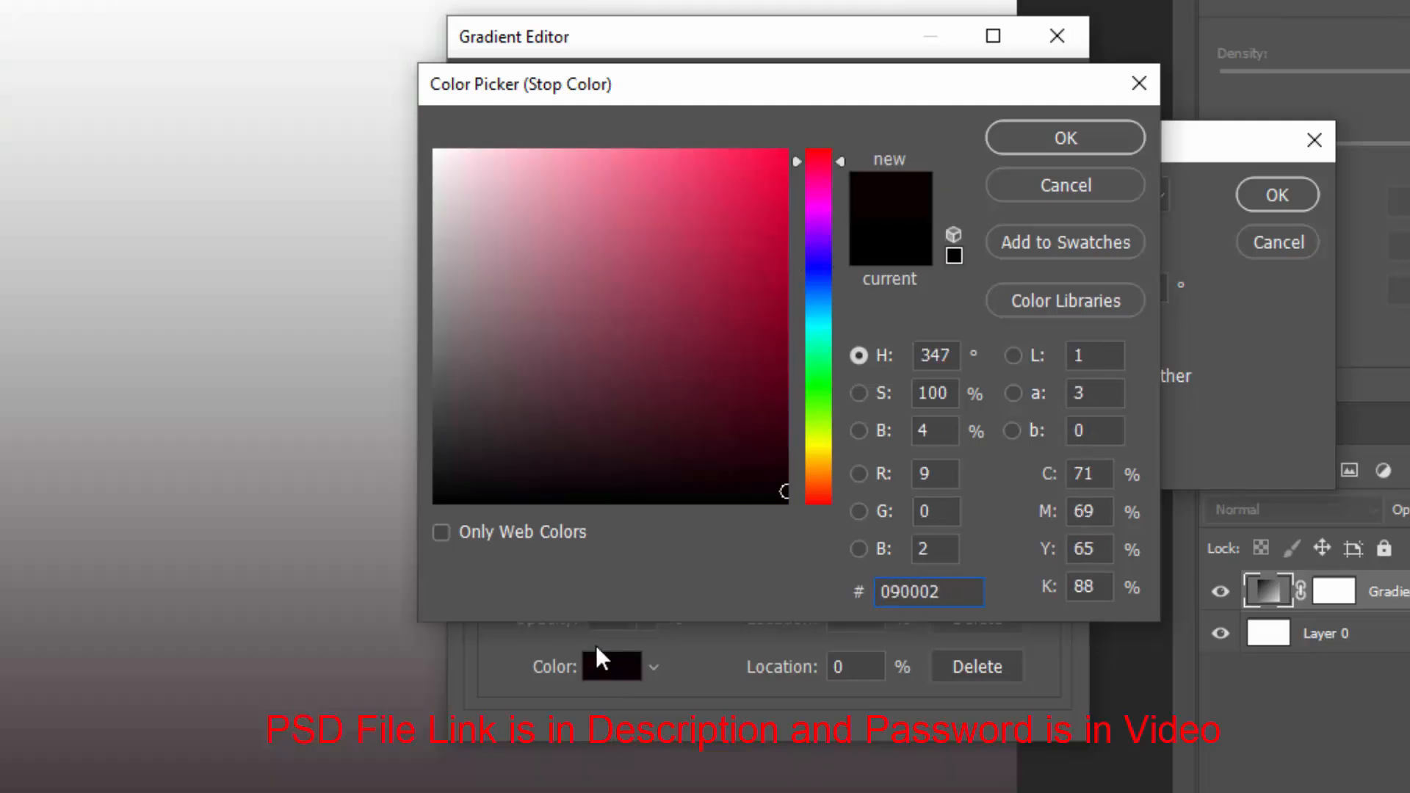
left_click(1065, 141)
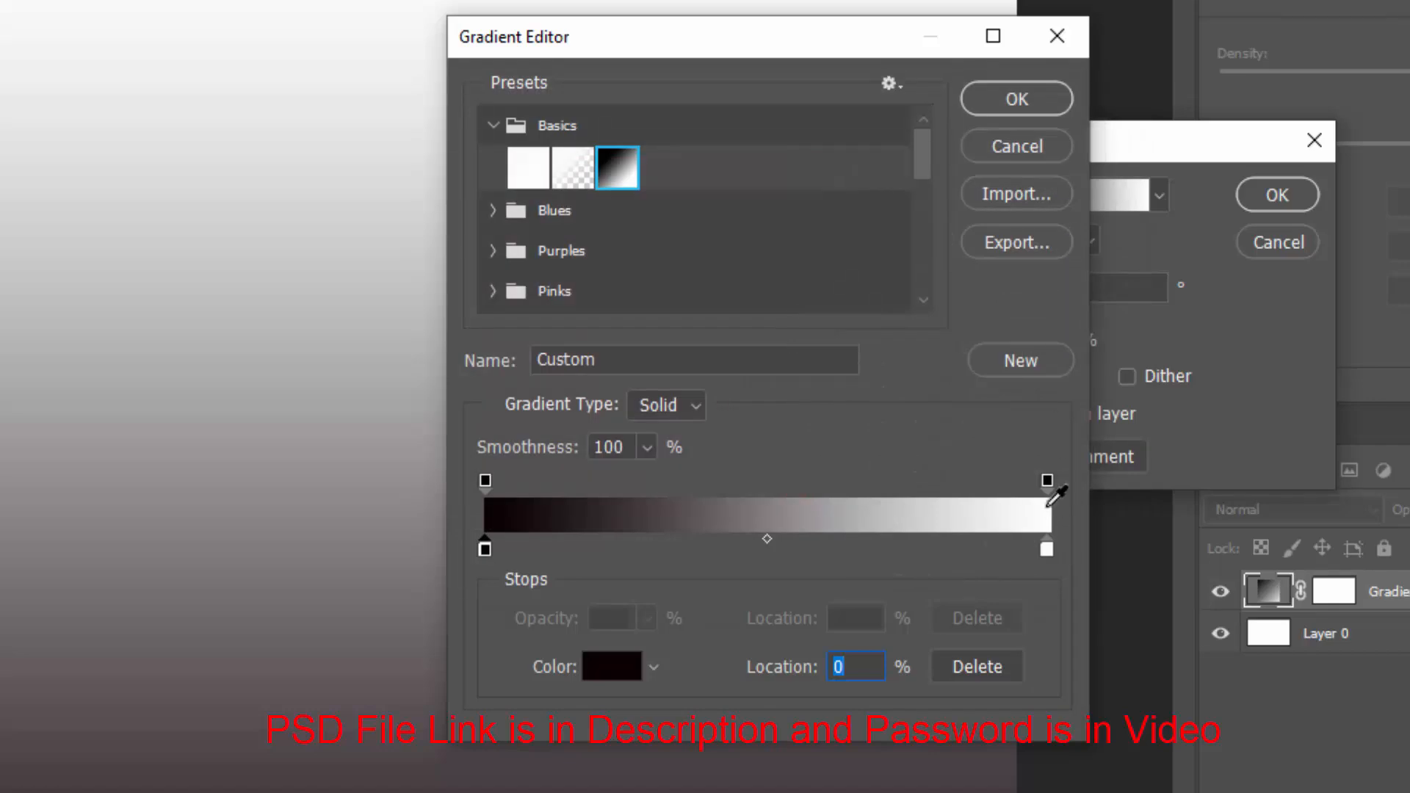
Set the right gradient stop colour to #b339f2 and confirm the gradient
left_click(1046, 550)
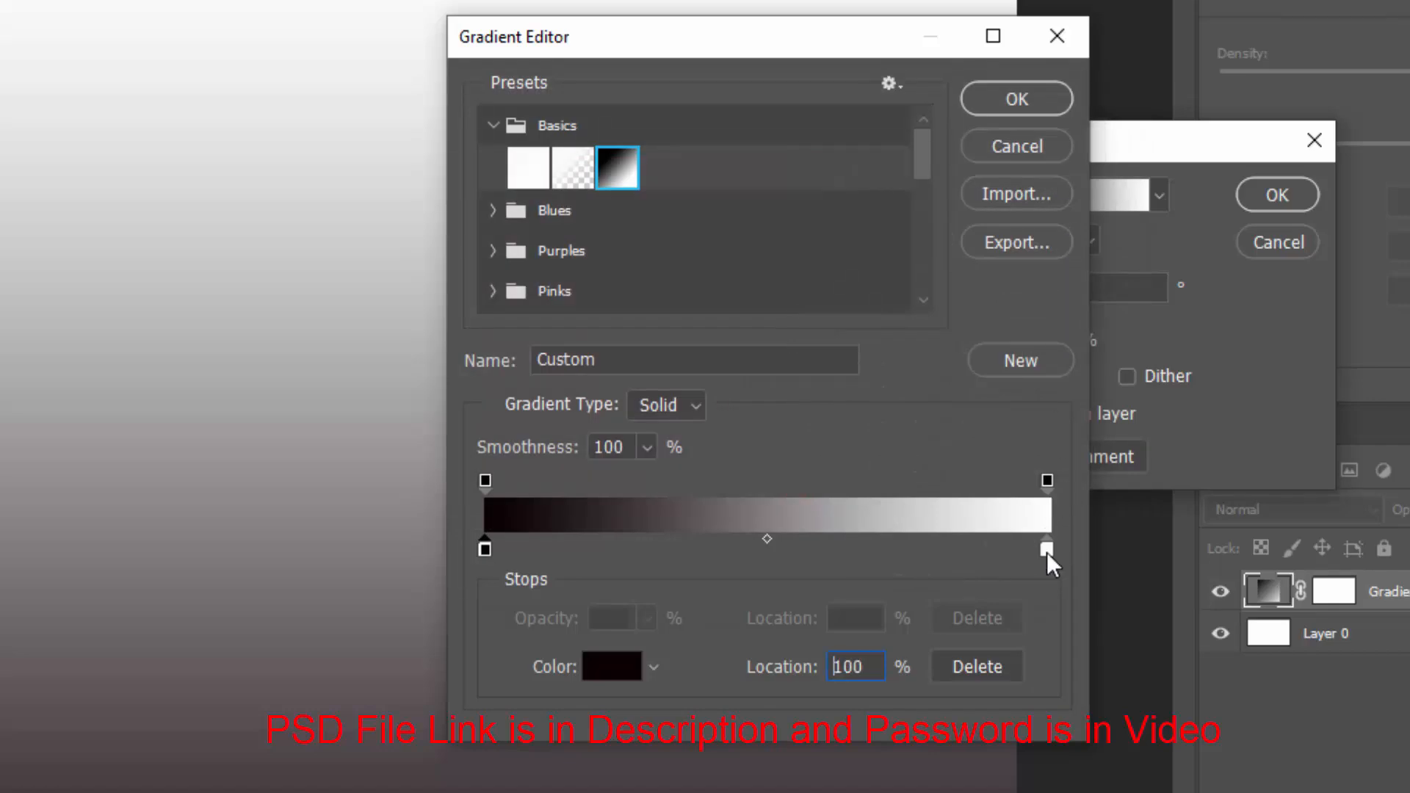
left_click(615, 667)
type("b3")
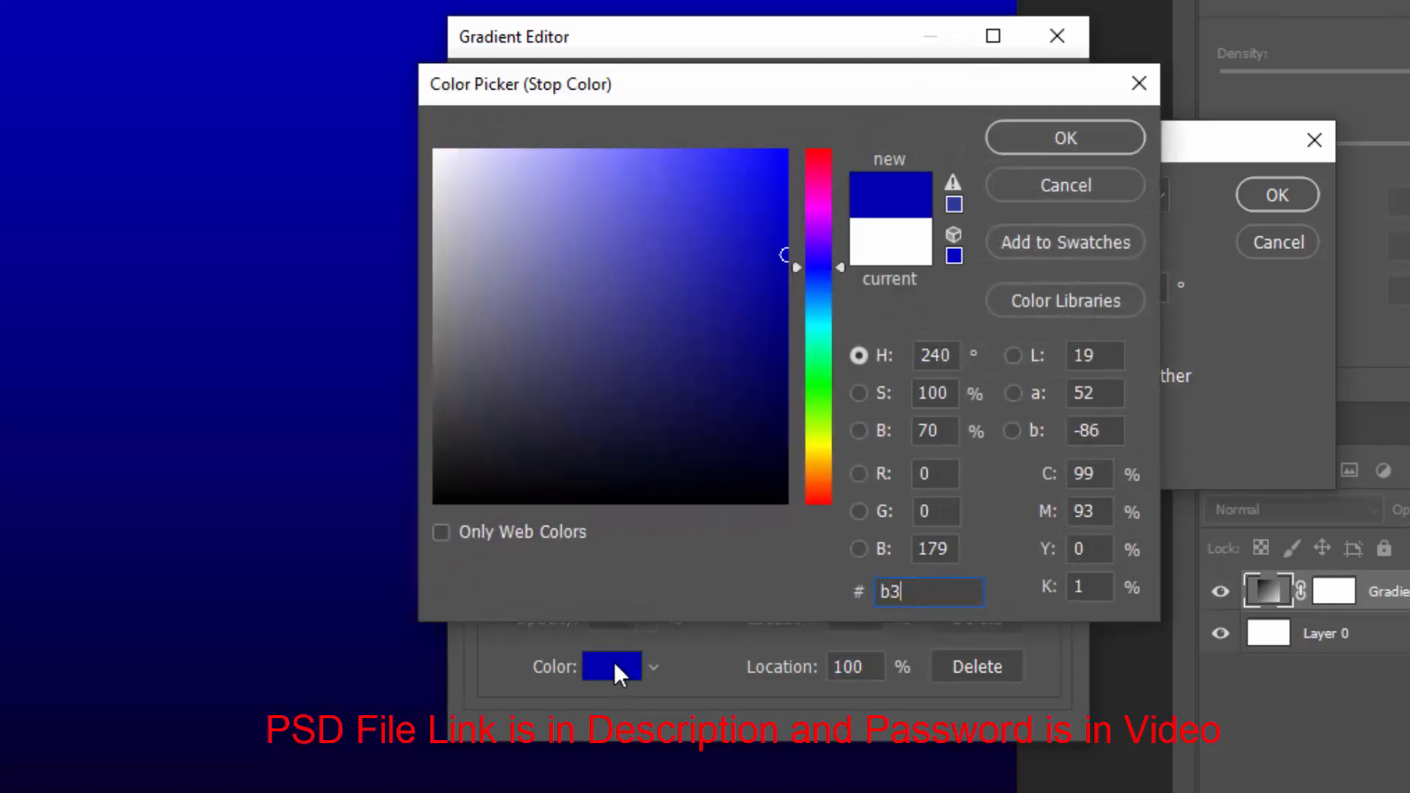
type("39f2")
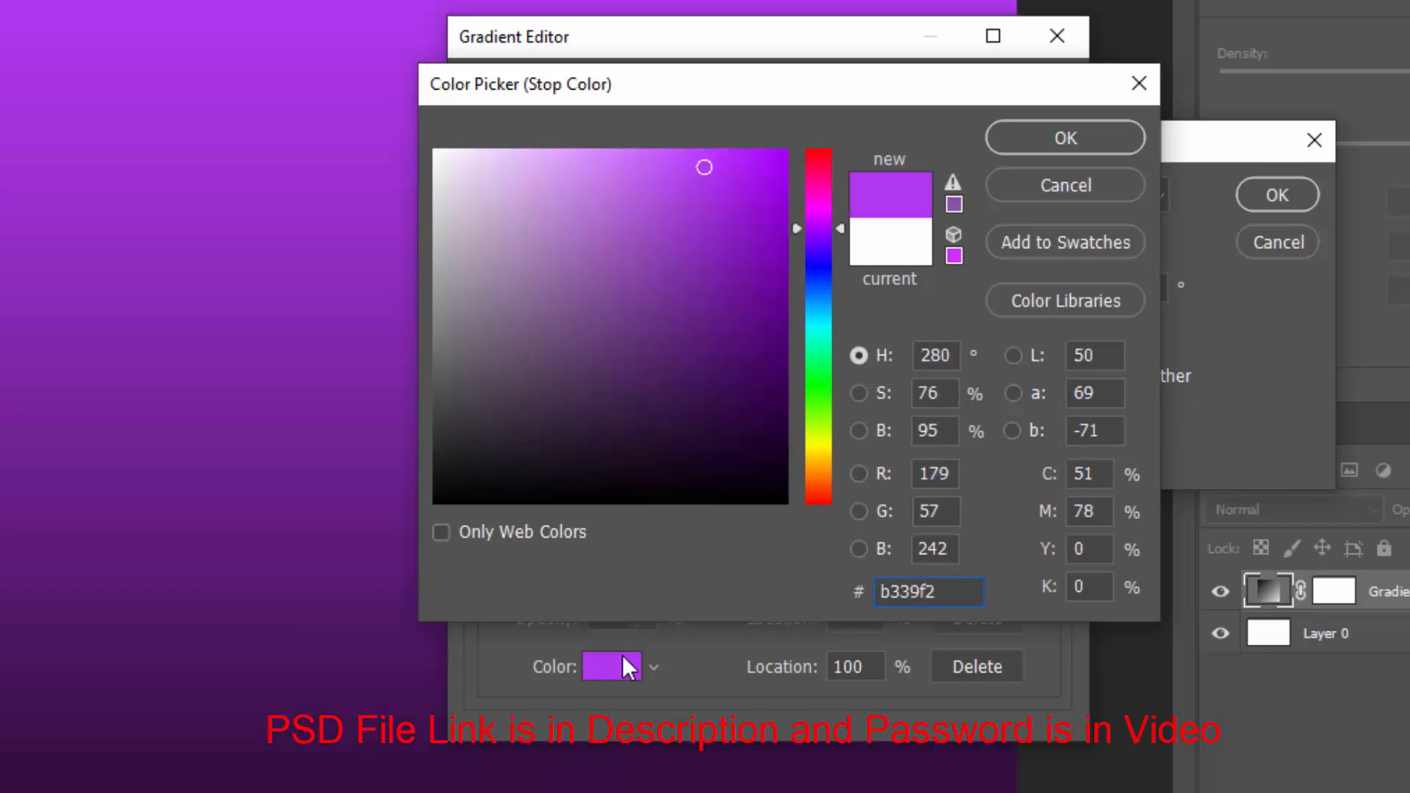
left_click(1029, 140)
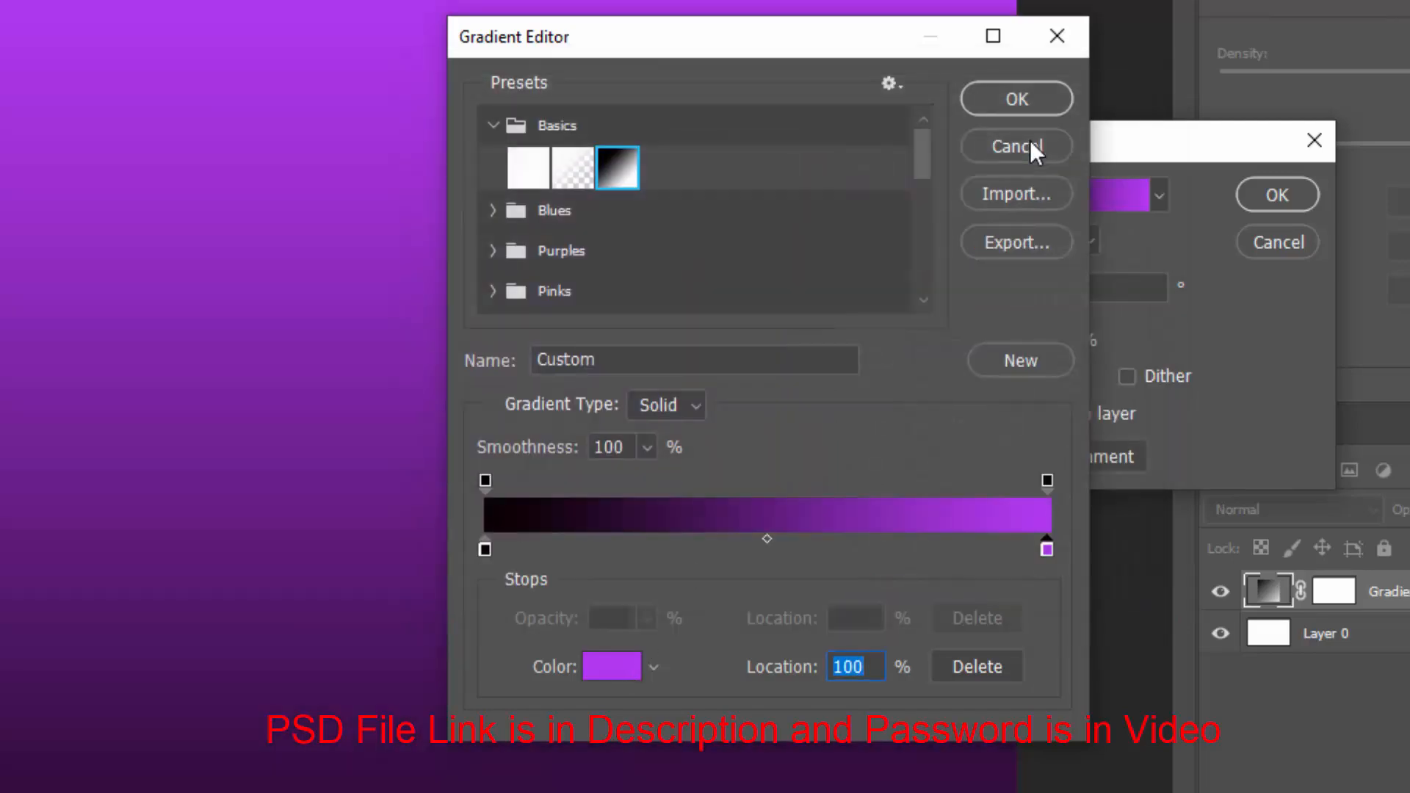
left_click(1015, 100)
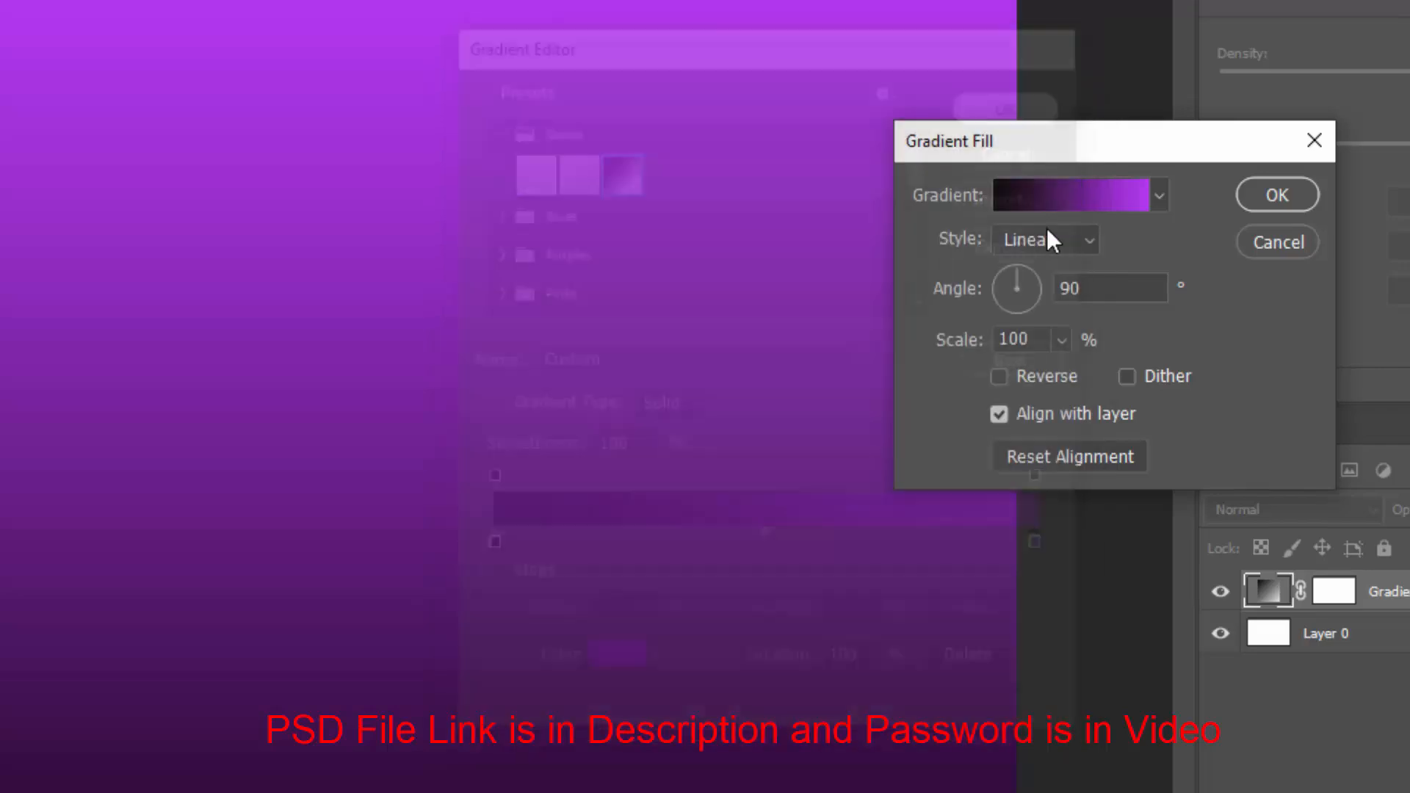
Set the gradient fill angle to -50° and the style to Diamond
left_click_drag(1100, 288, 958, 279)
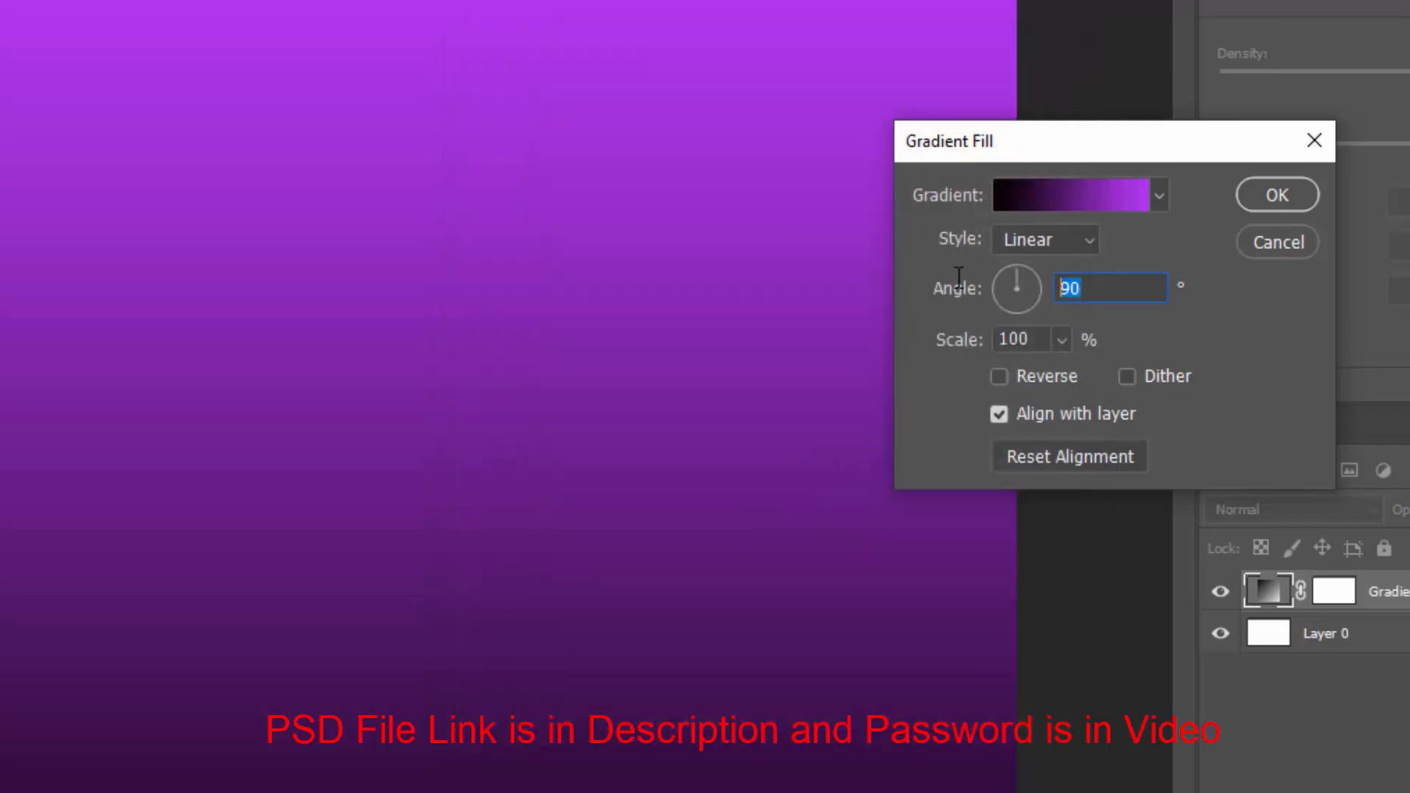
type("-50")
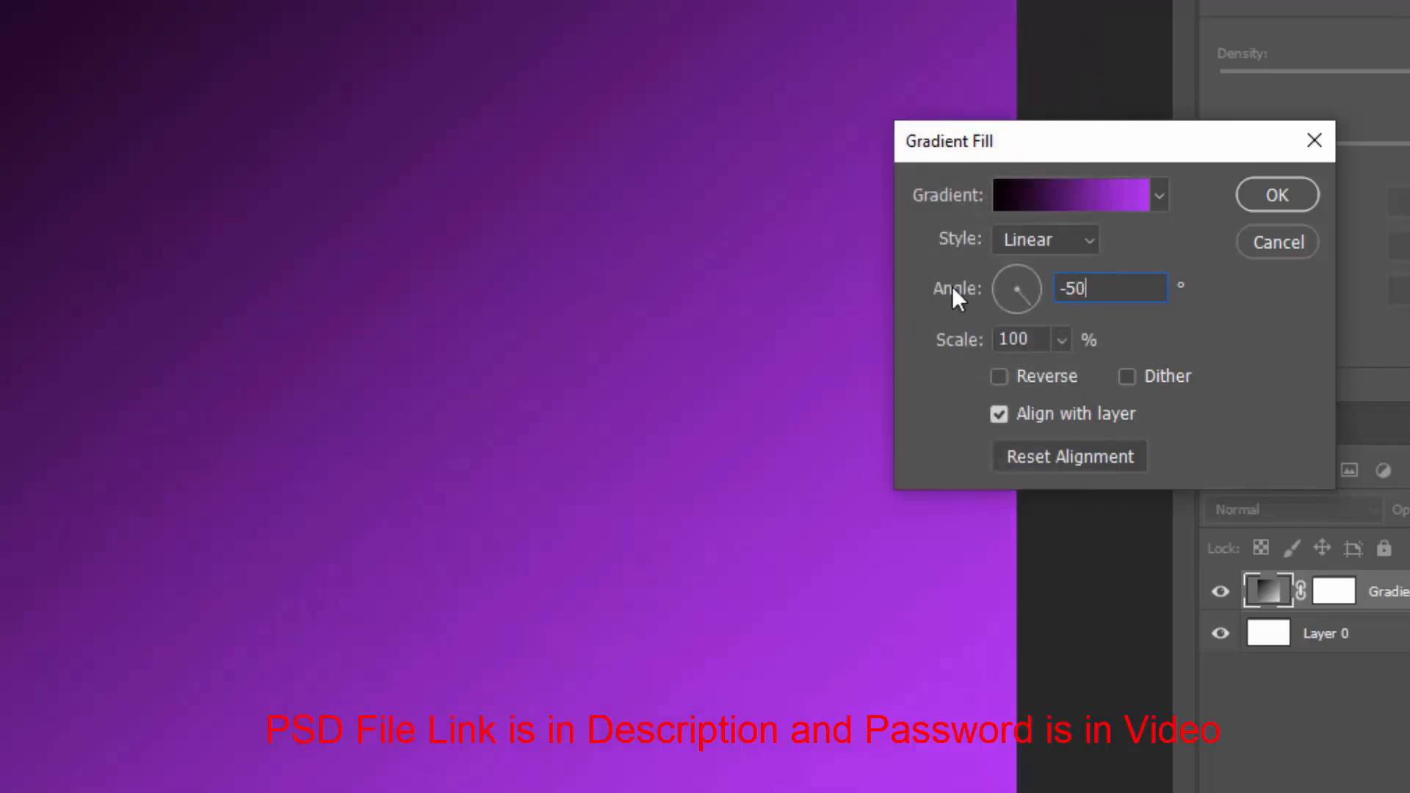
left_click(1006, 241)
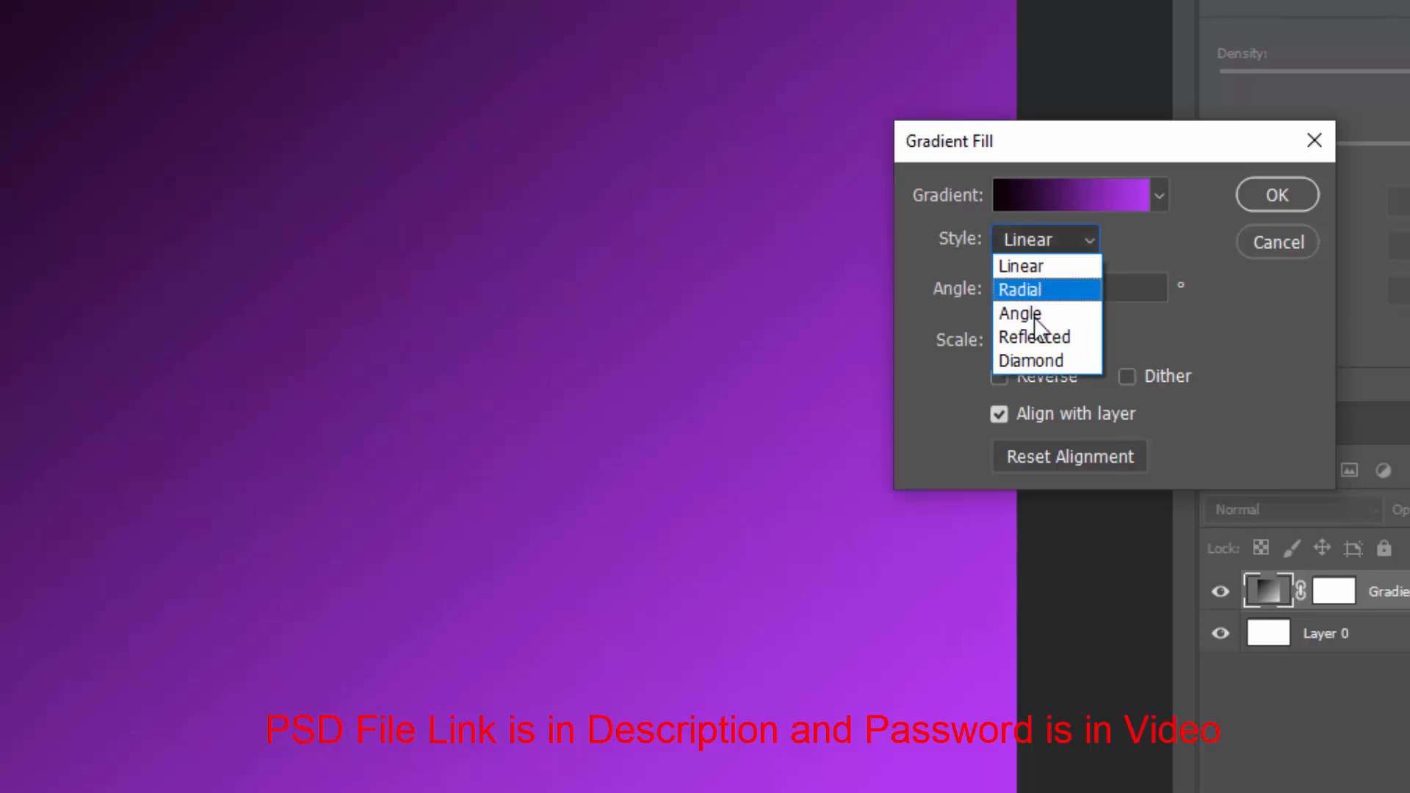
left_click(1042, 357)
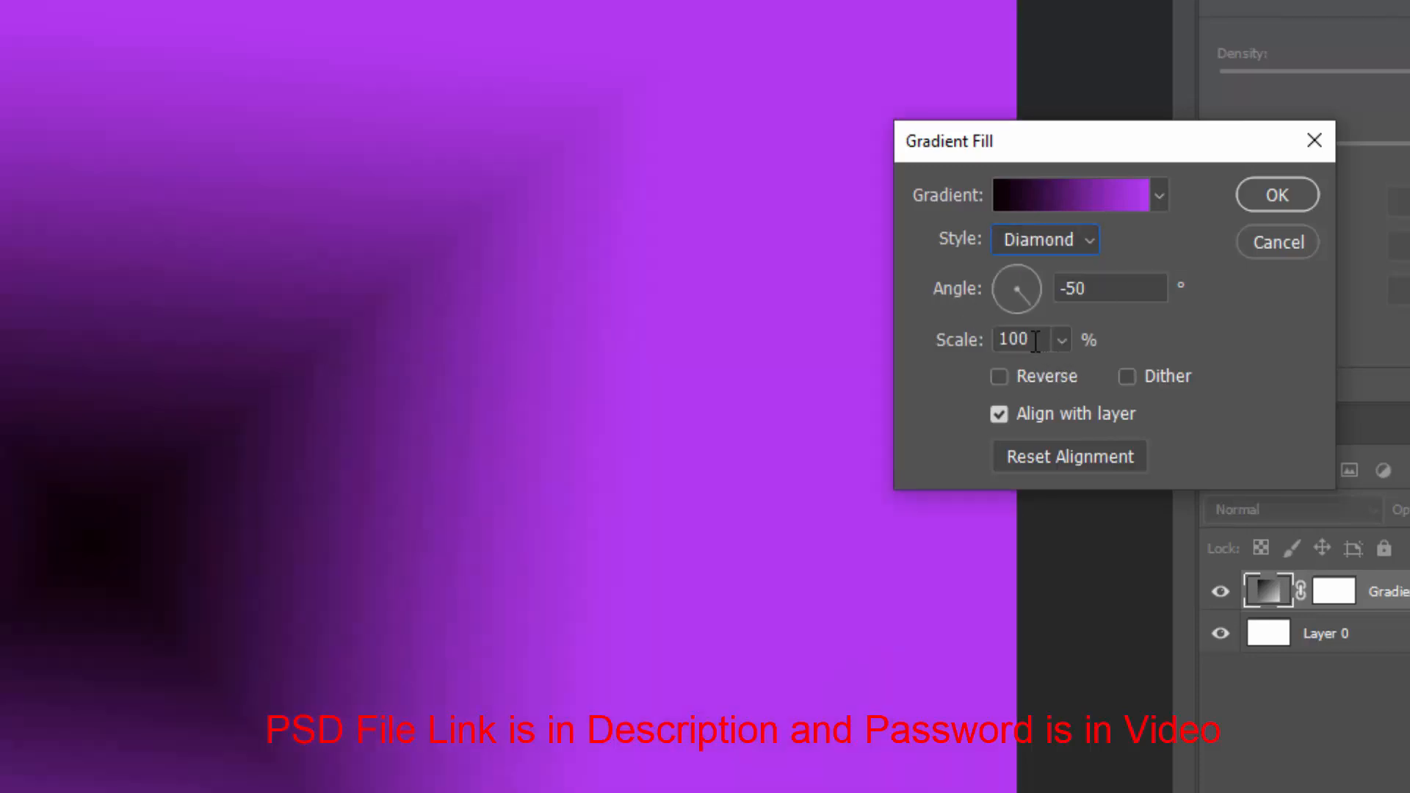
Set the gradient scale to 180% with Reverse enabled and confirm the gradient fill
left_click(940, 344)
type("180")
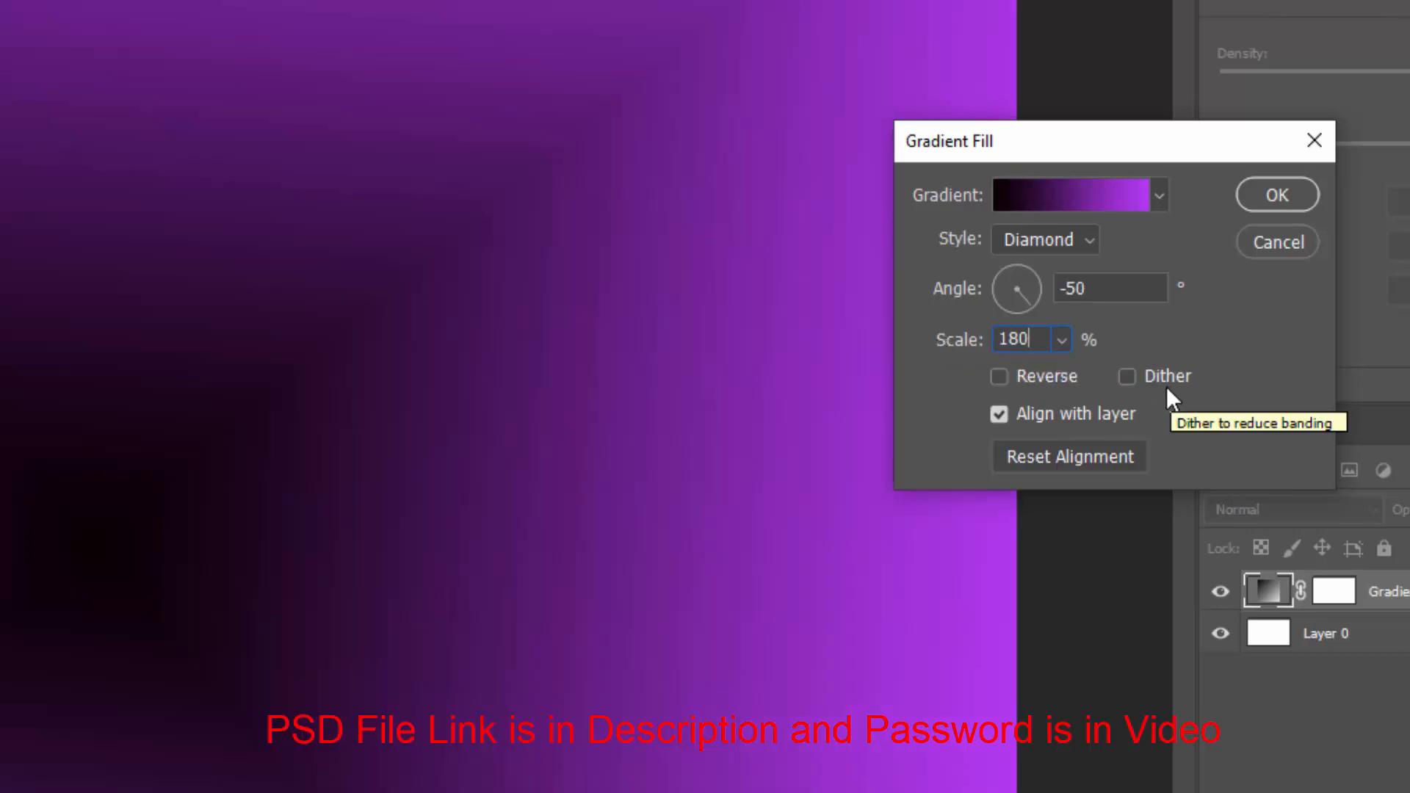
left_click(1053, 389)
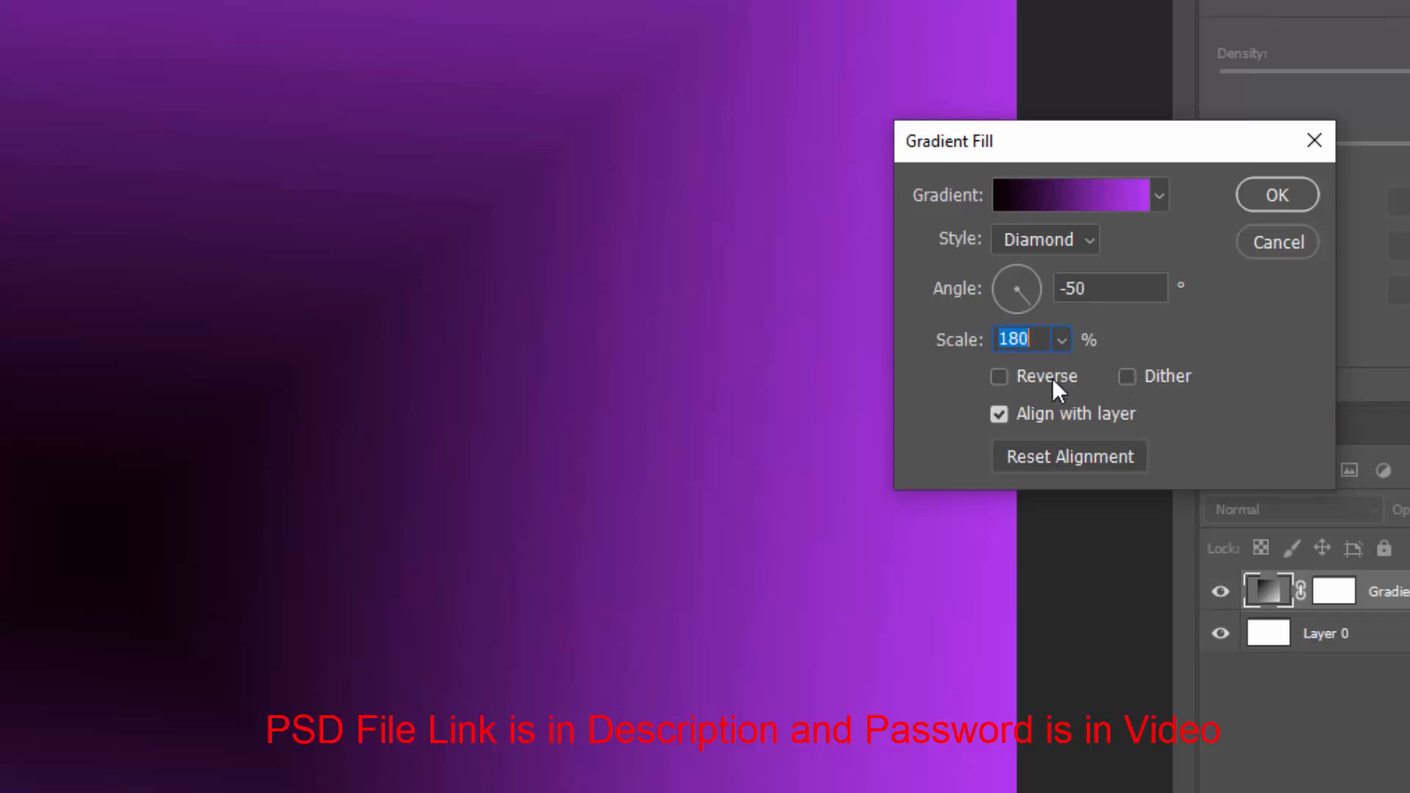
left_click(1053, 380)
left_click(1272, 199)
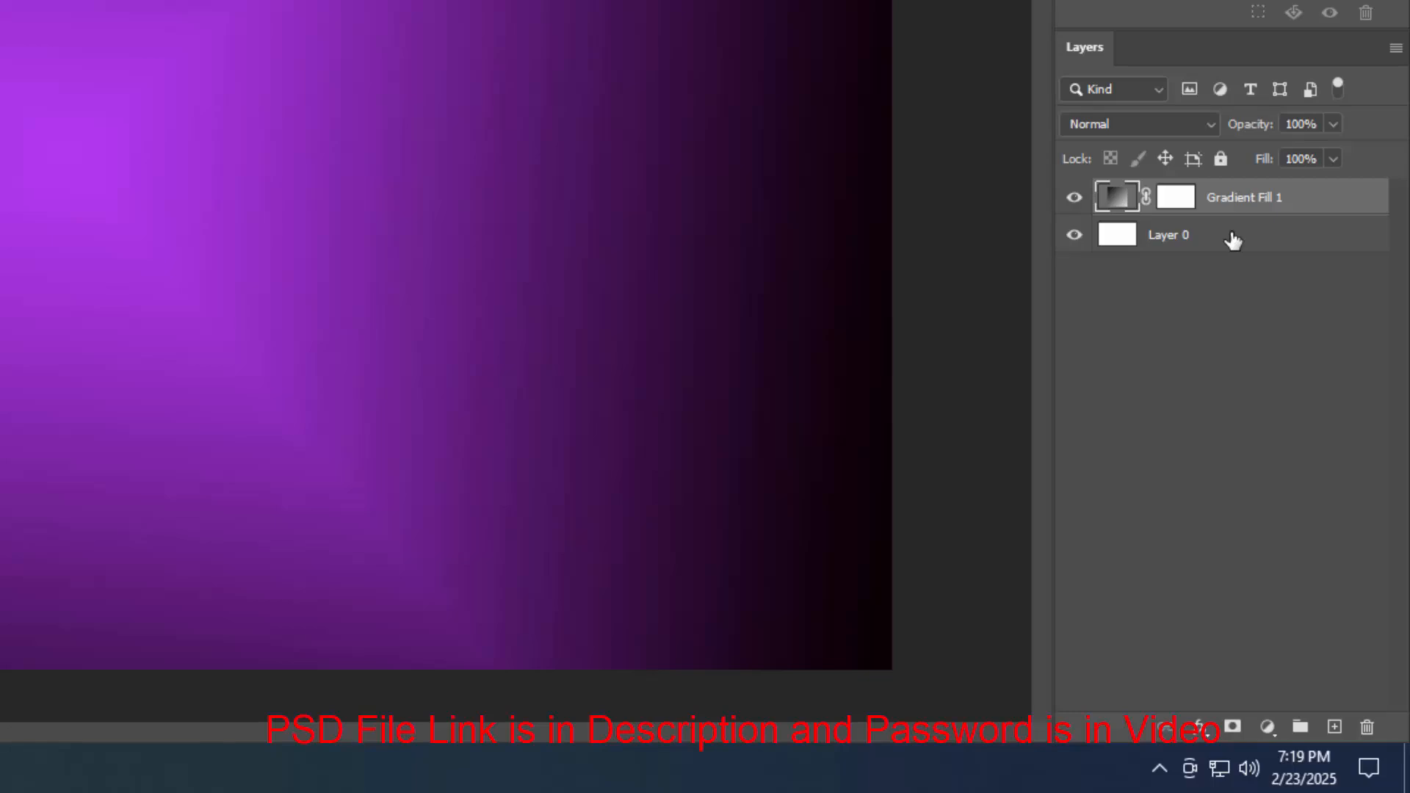
Group the gradient fill with Layer 0 and name the group Background
left_click(1233, 237, "shift")
key("ctrl+g")
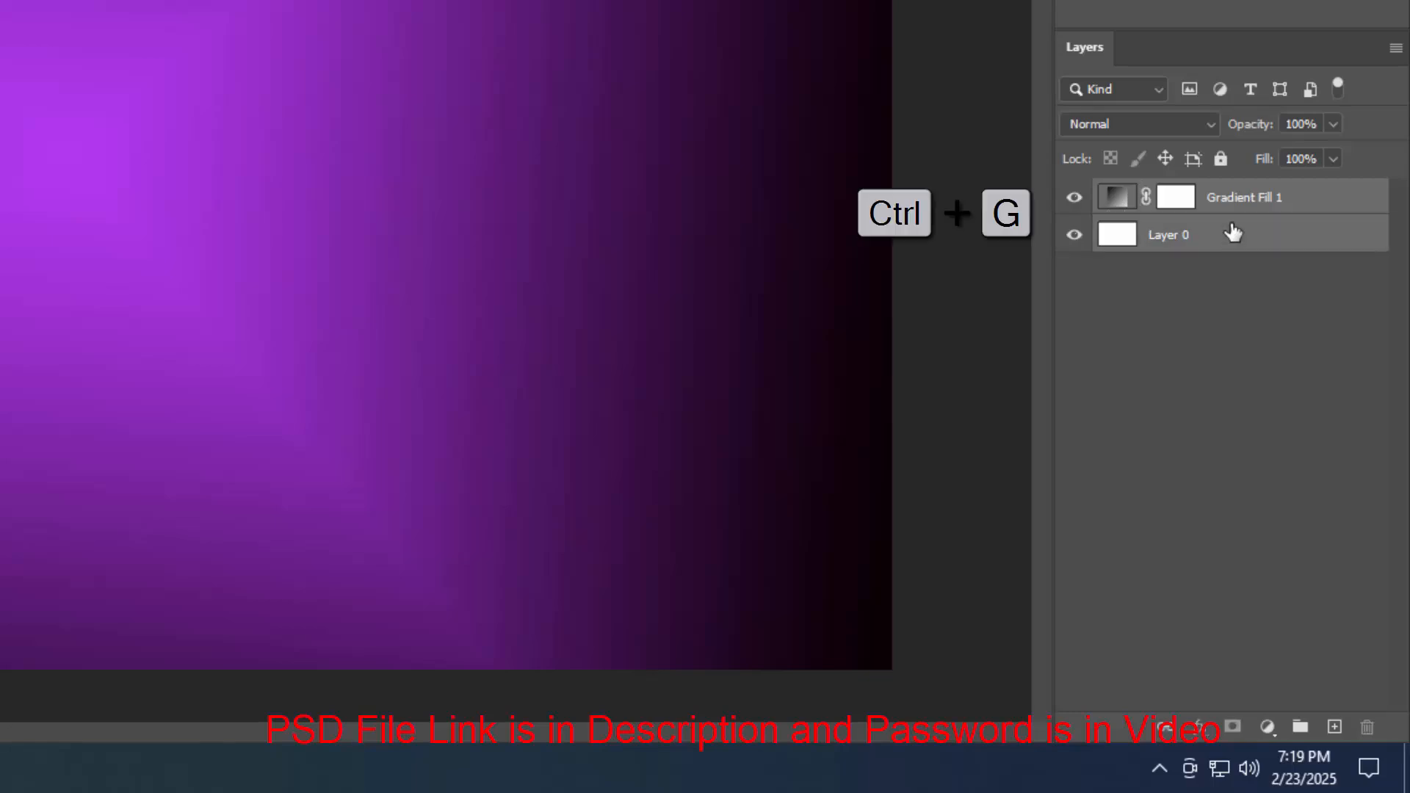
double_click(1181, 196)
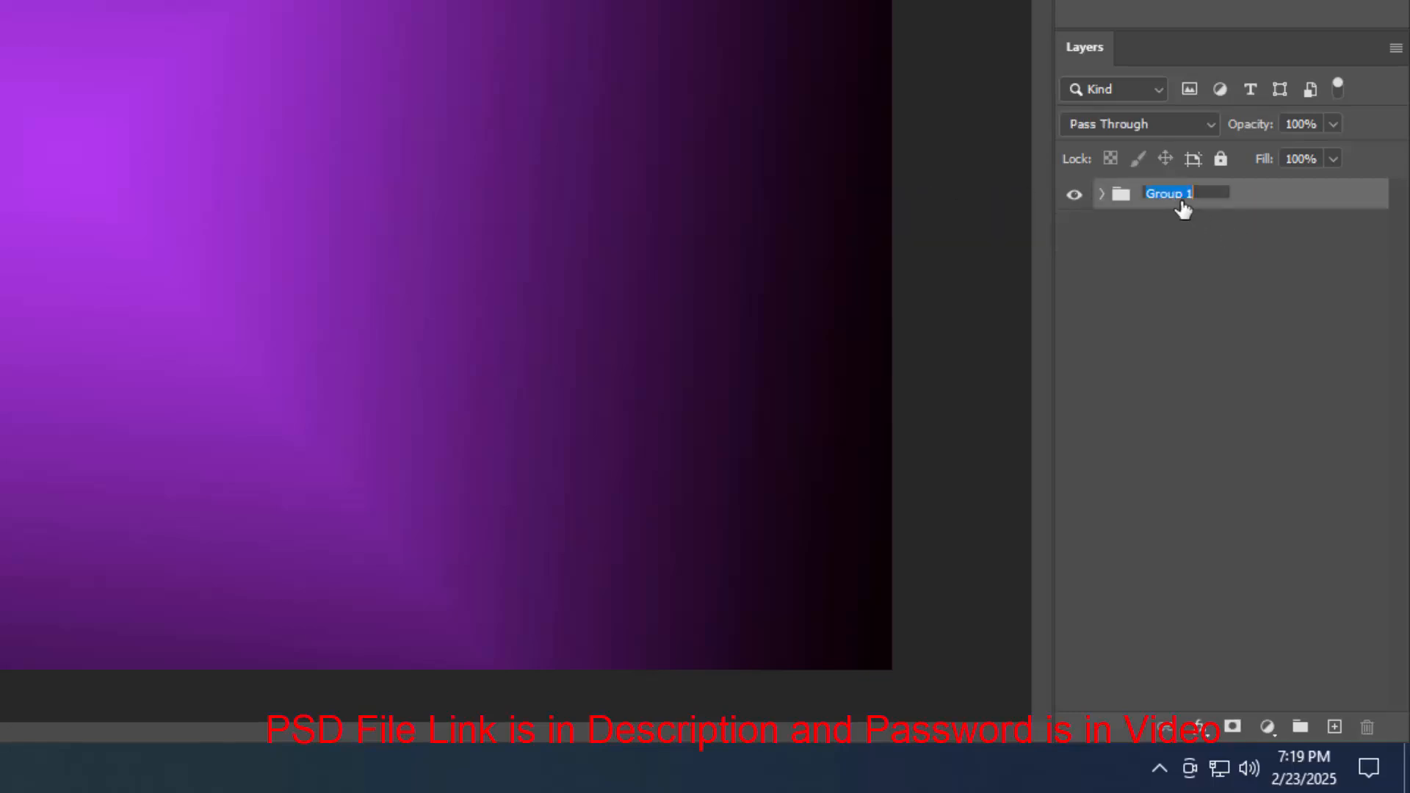
type("Background")
key("Return")
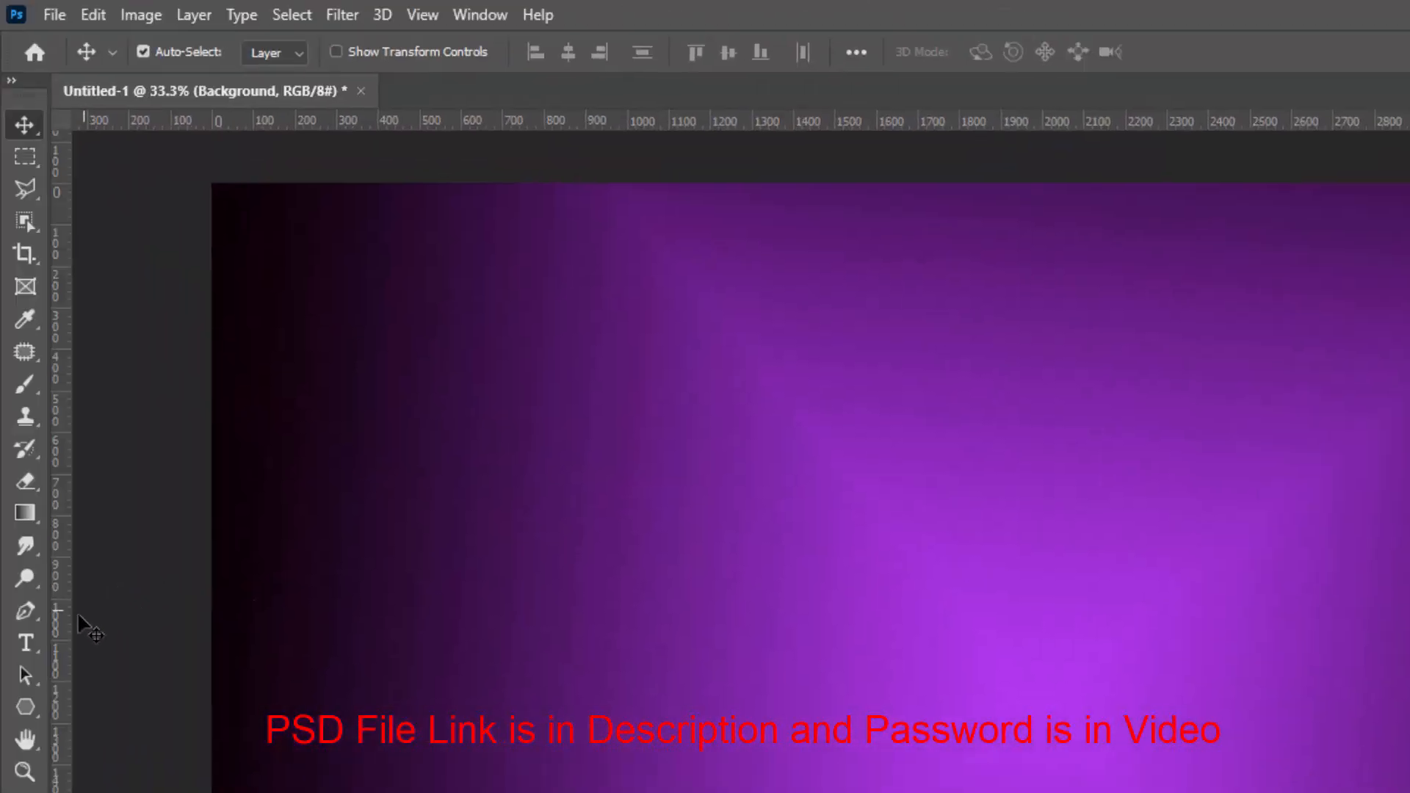
Type the word Mark at the canvas centre with the Horizontal Type Tool
left_click(34, 649)
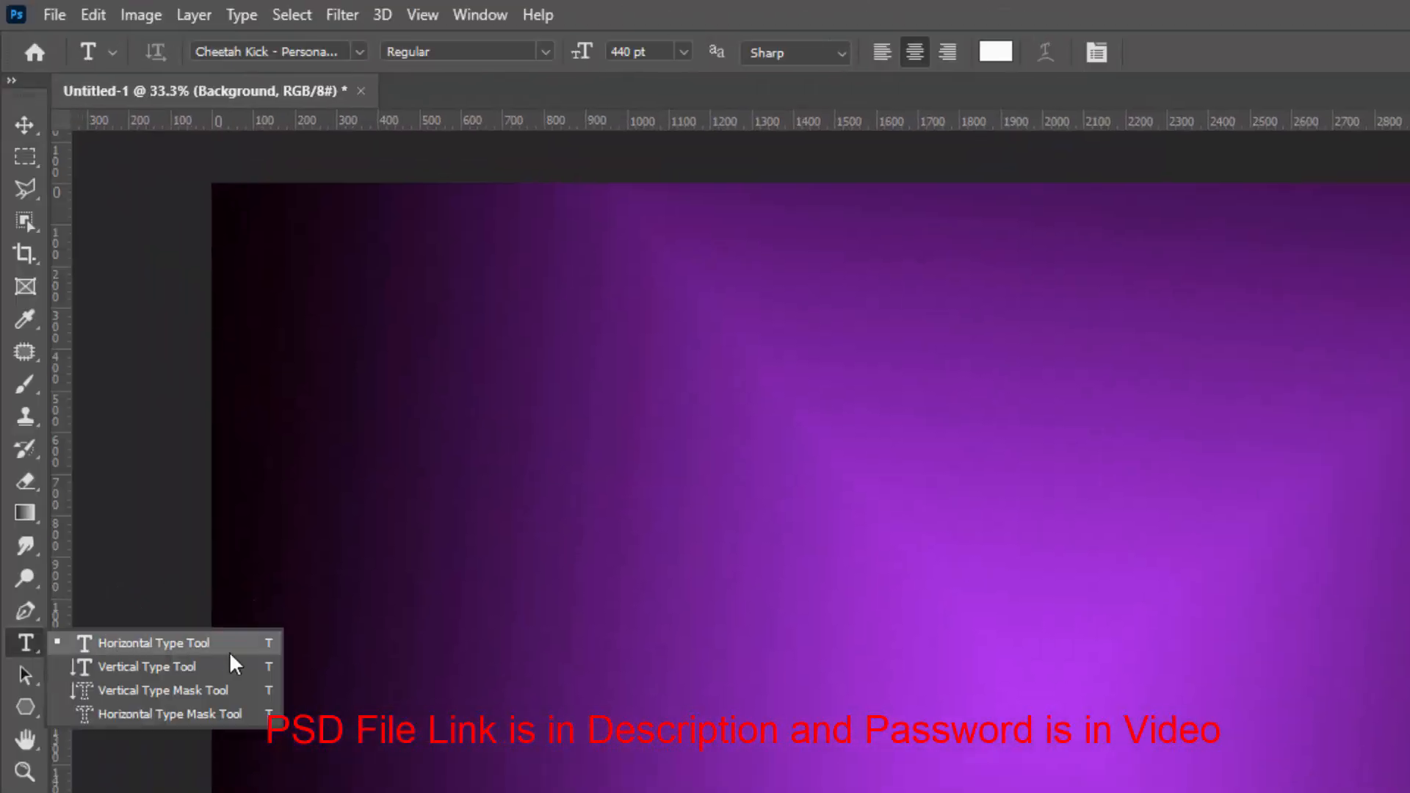
left_click(231, 651)
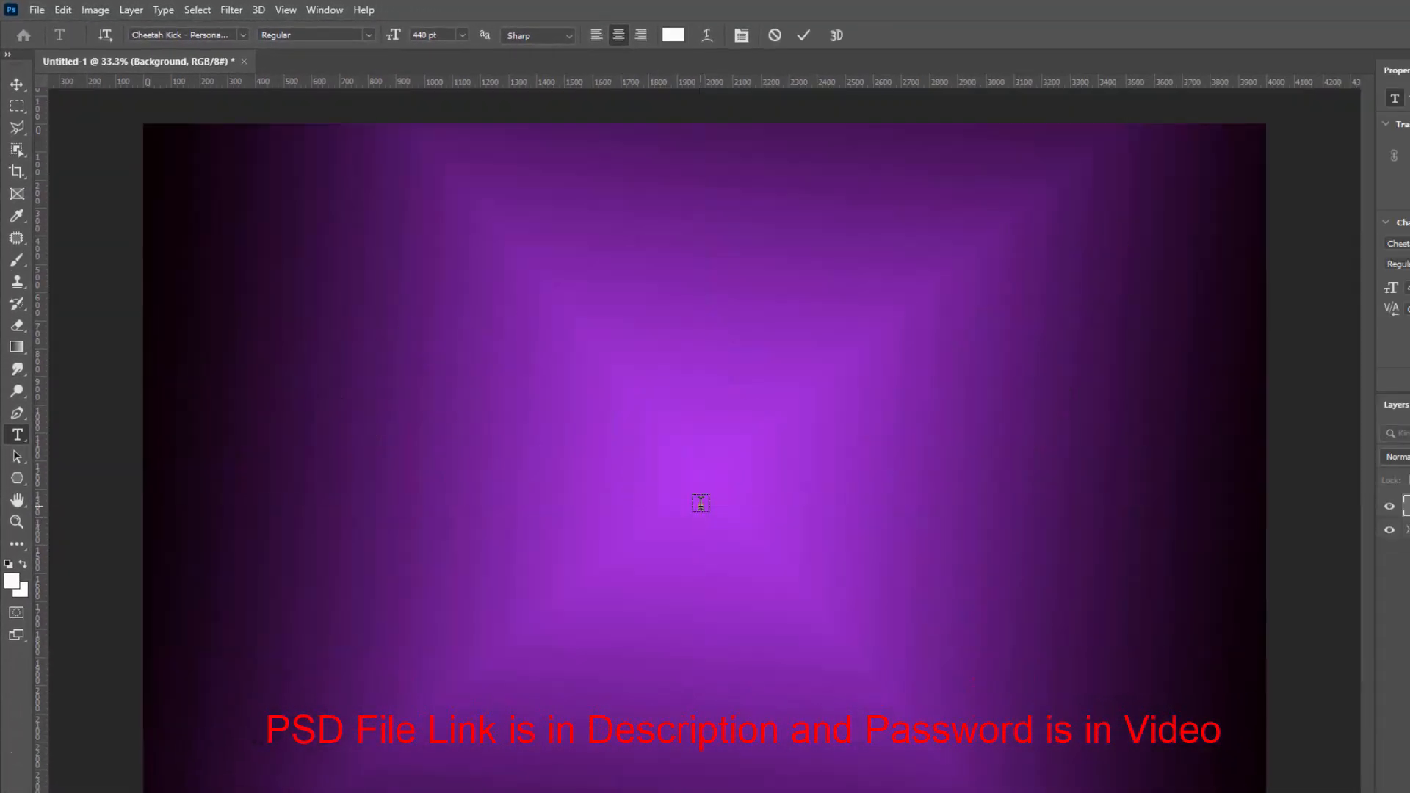
left_click(701, 503)
type("Mark")
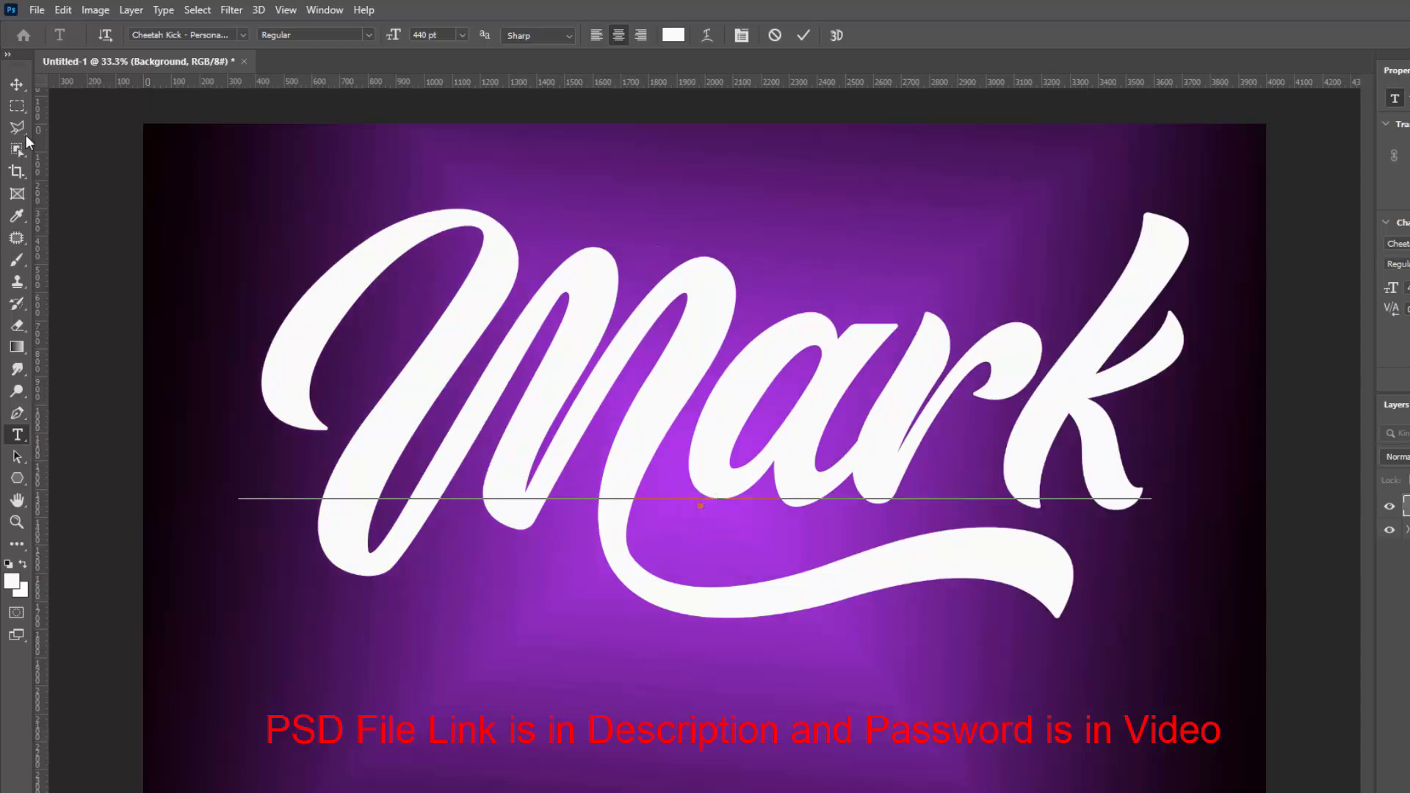
Set the Mark text size to 400 pt
left_click(17, 83)
left_click_drag(698, 323, 698, 404)
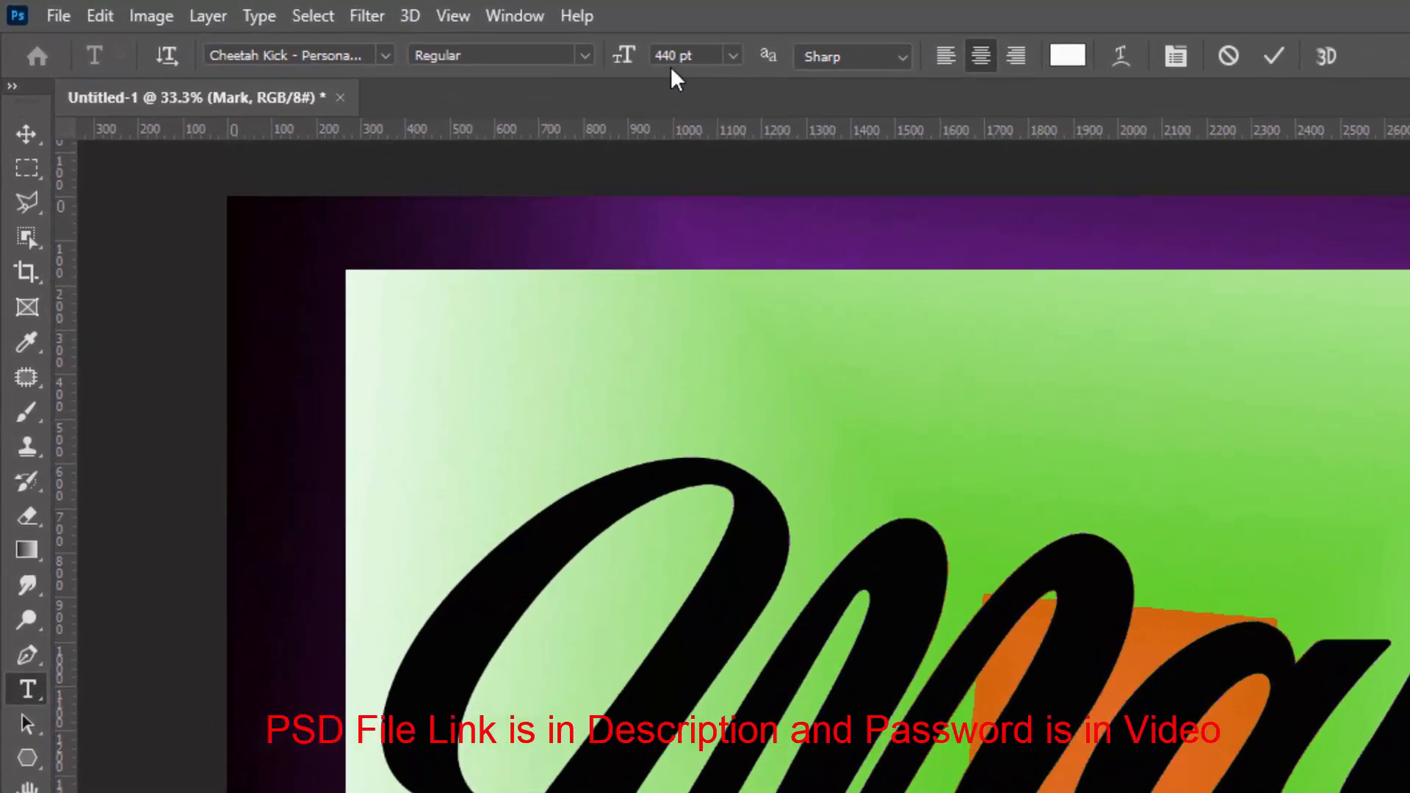
left_click_drag(677, 56, 652, 57)
type("400")
key("Return")
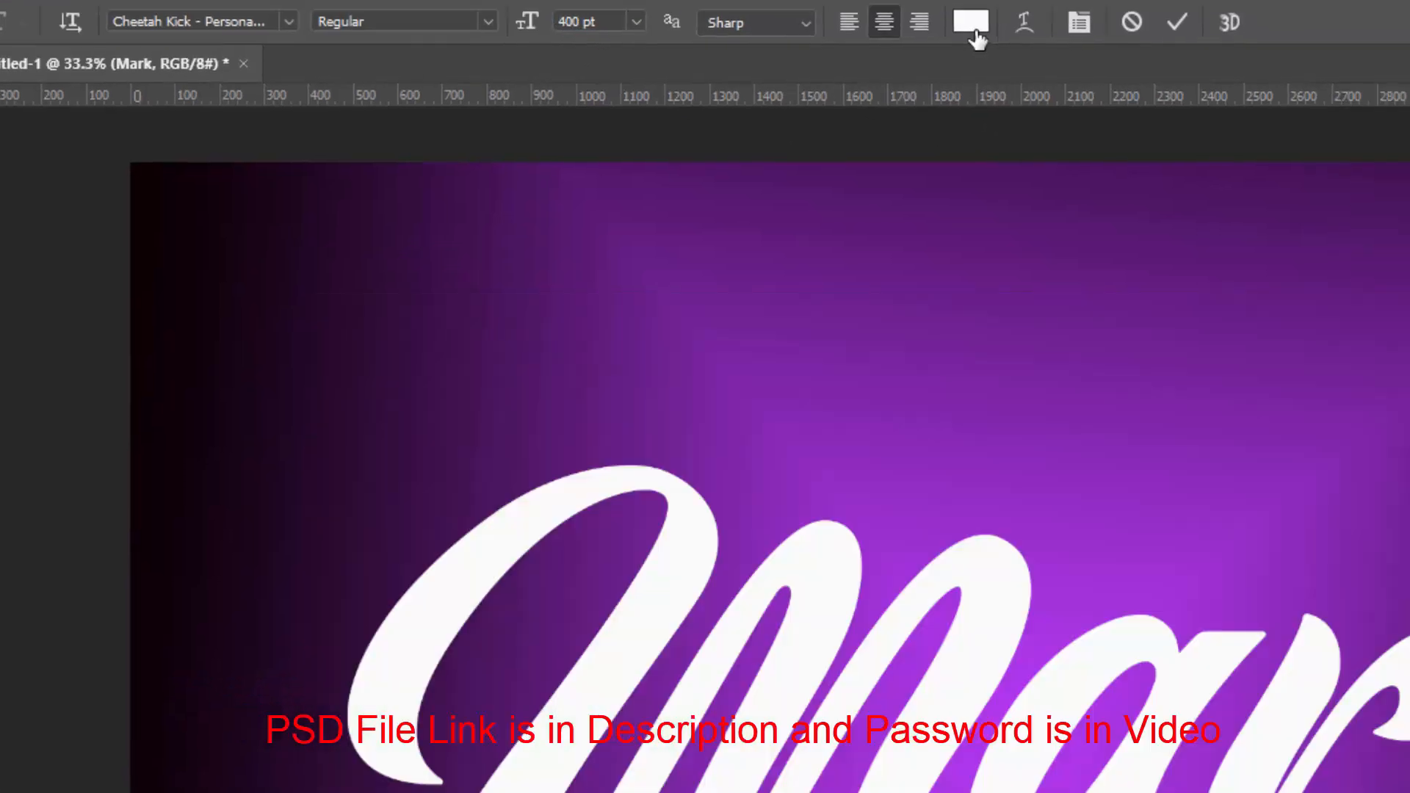
Set the text colour to #140000 and commit the text
left_click(1066, 55)
left_click(1058, 453)
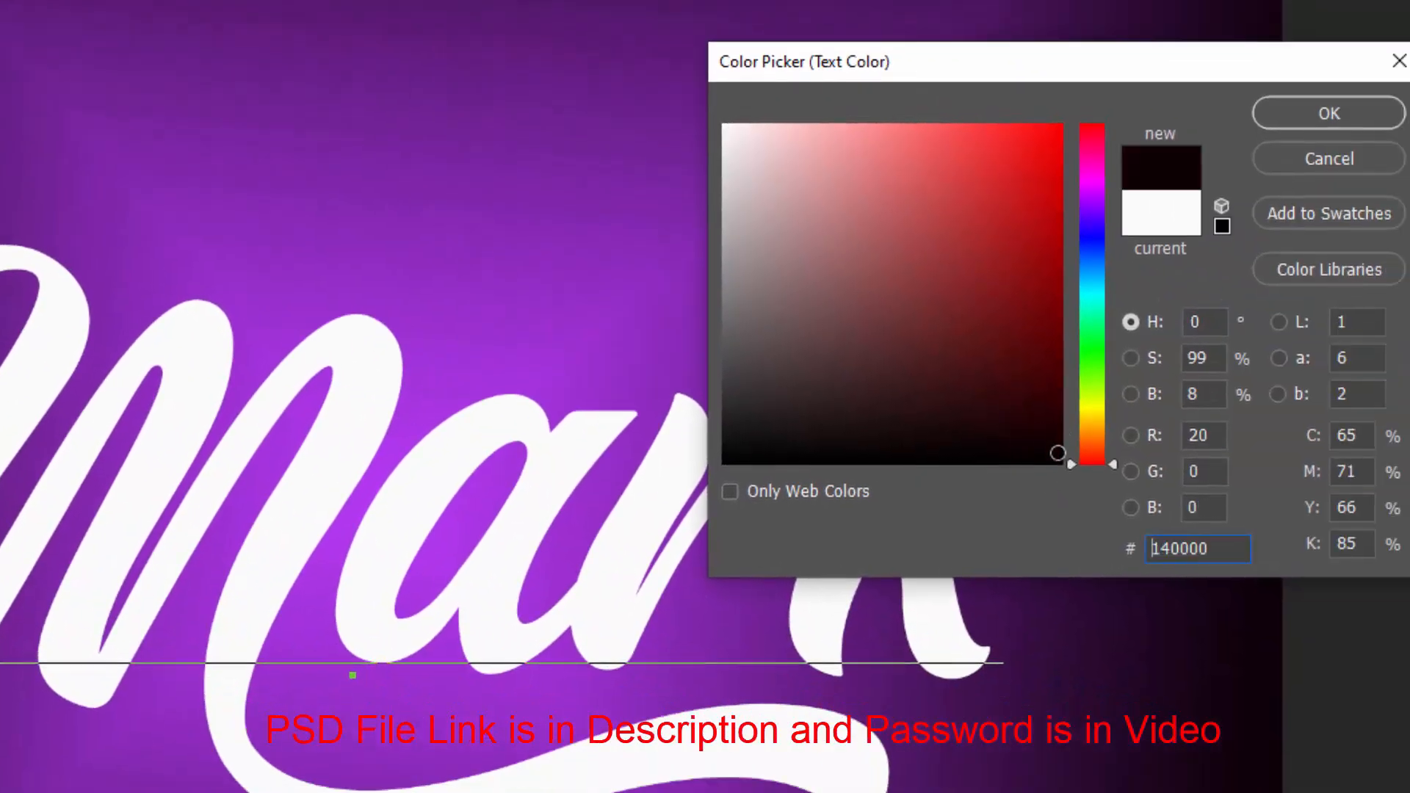
left_click(1056, 454)
left_click(1316, 119)
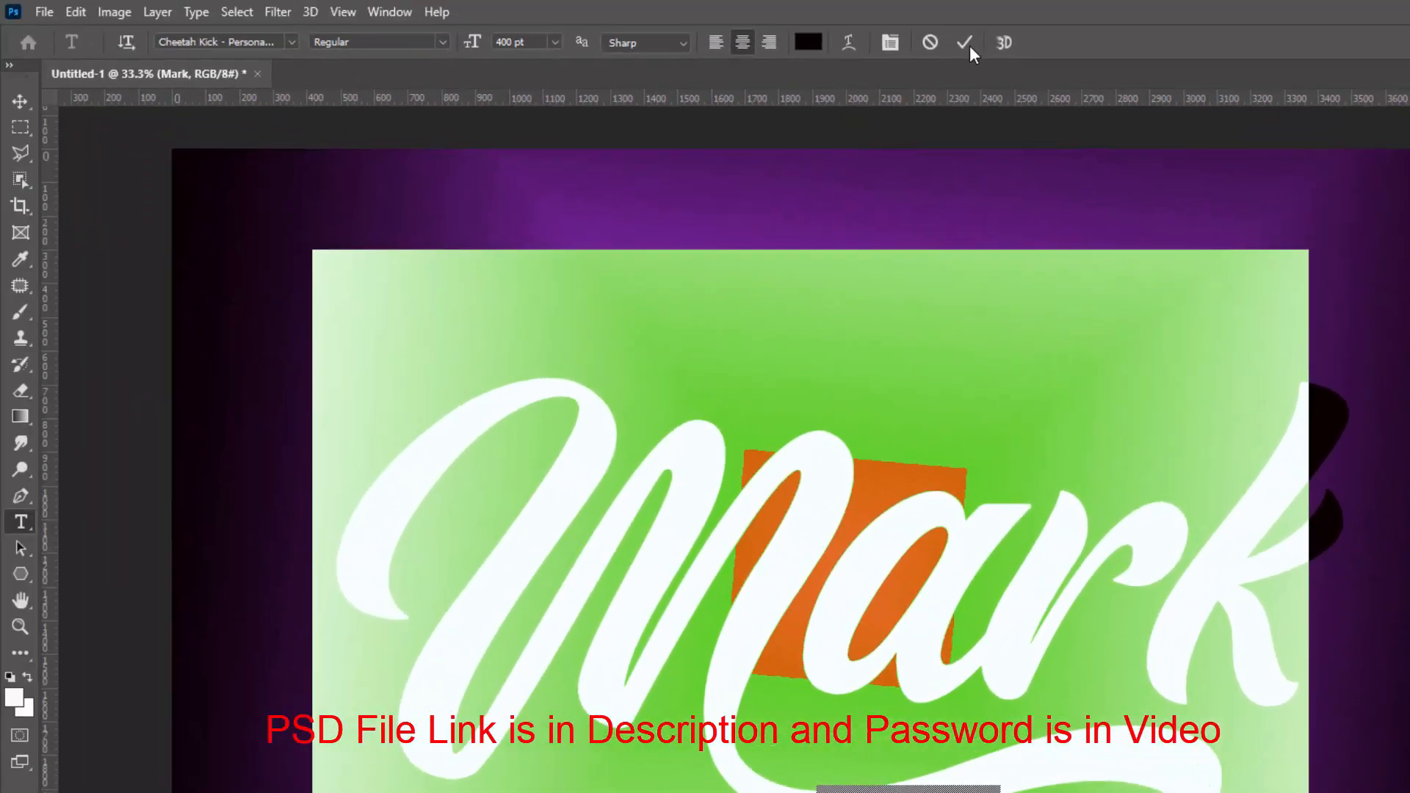
left_click(1055, 42)
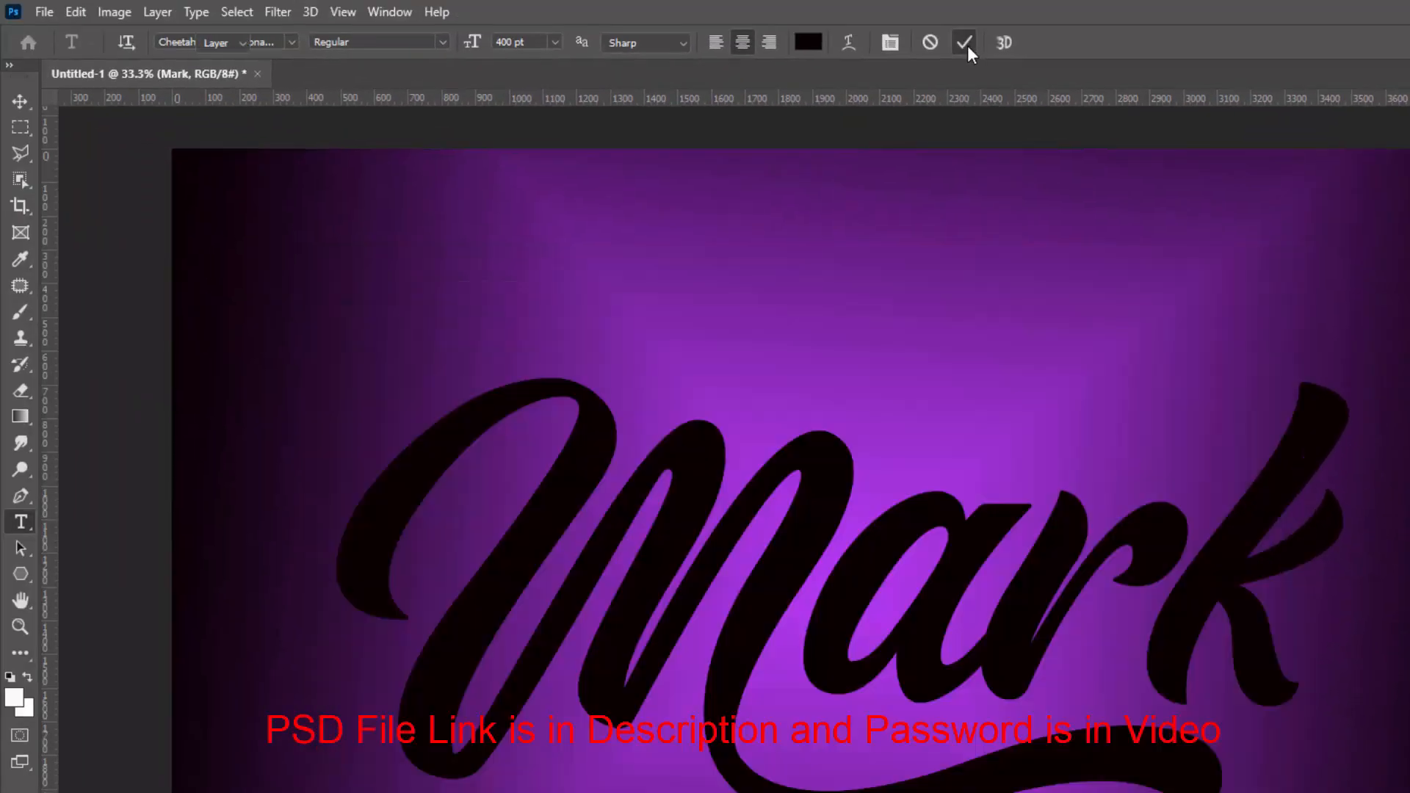
Nudge the Mark text slightly, then transform it from the bottom-centre reference point to a height of 100.25%
key("v")
left_click_drag(928, 618, 932, 610)
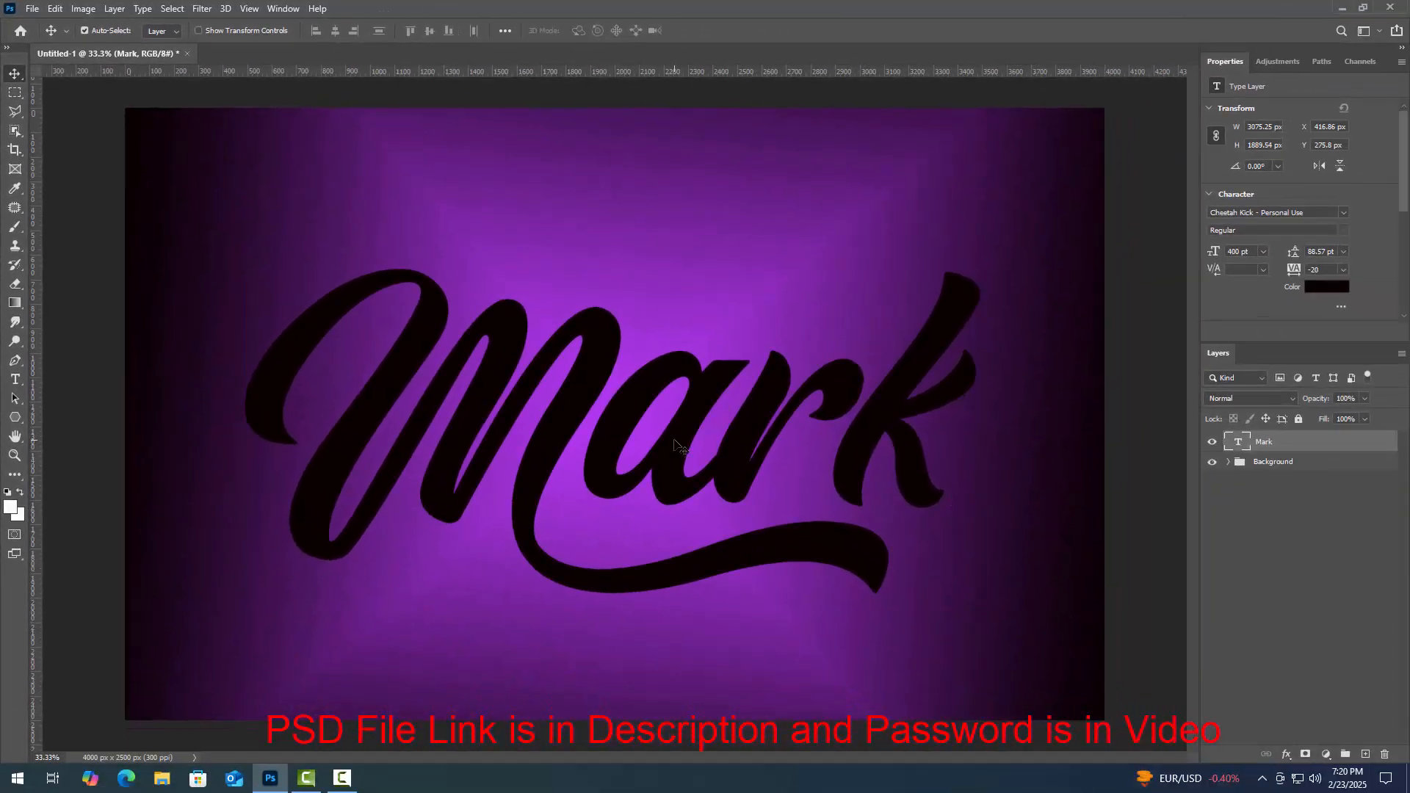
key("ctrl+t")
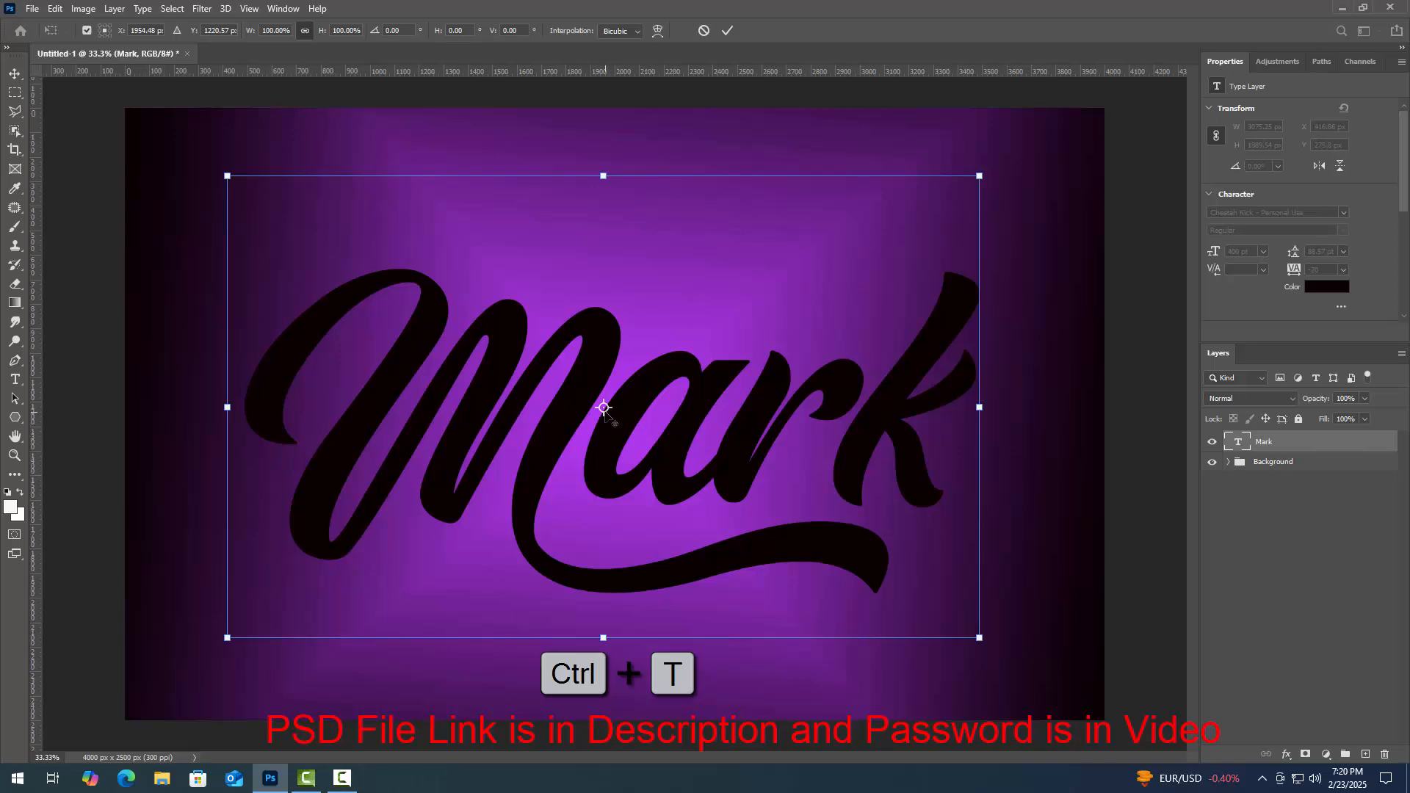
left_click_drag(604, 407, 603, 638)
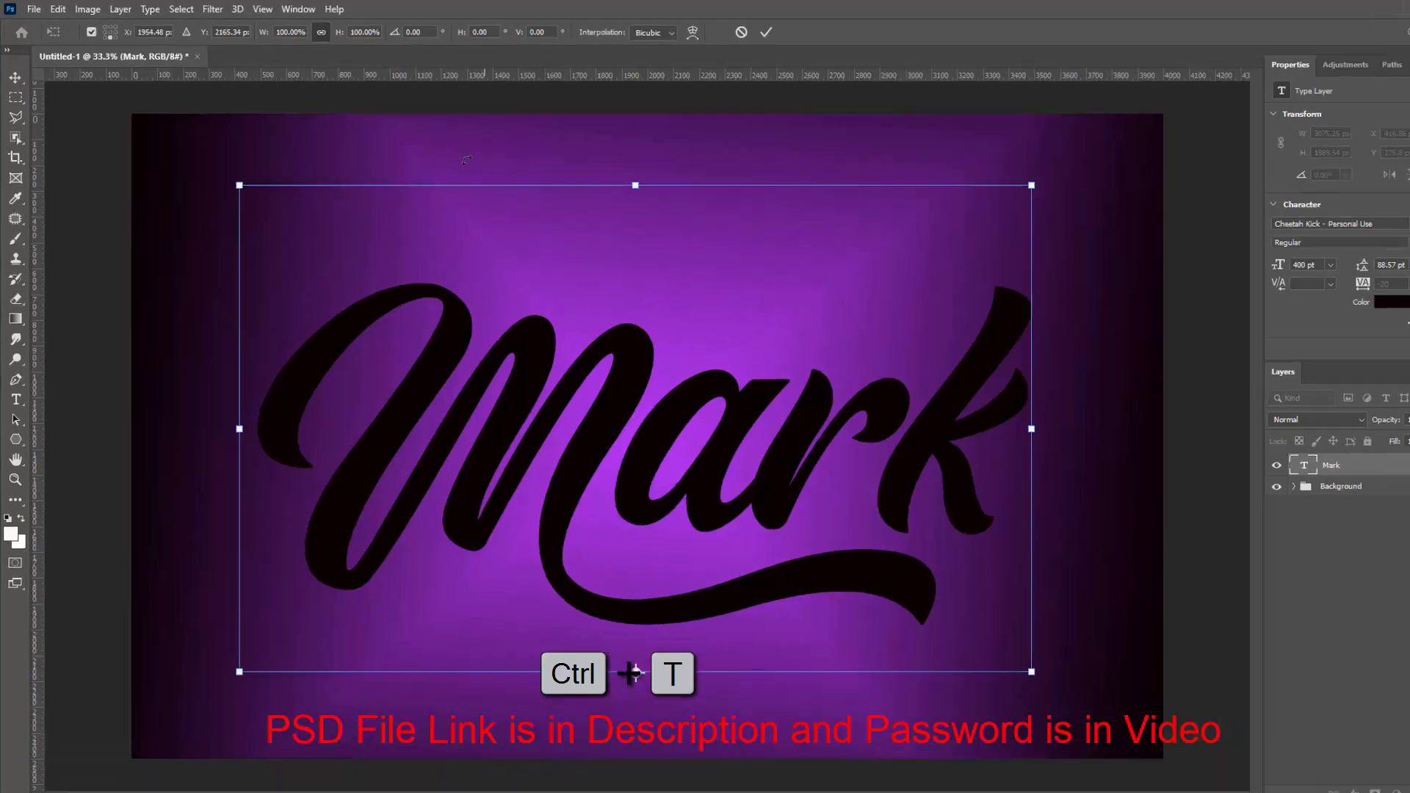
left_click(372, 32)
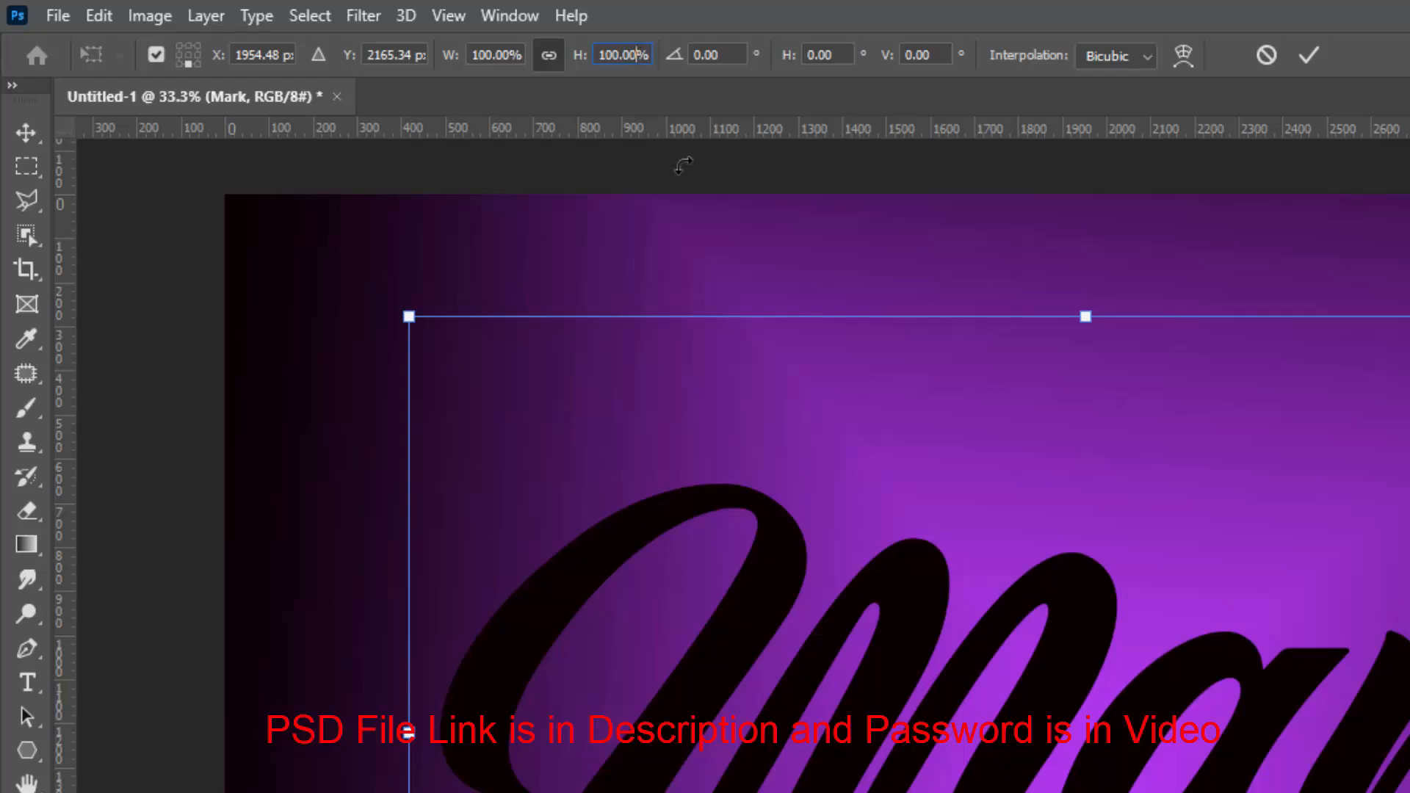
key("BackSpace")
key("BackSpace")
type(".25")
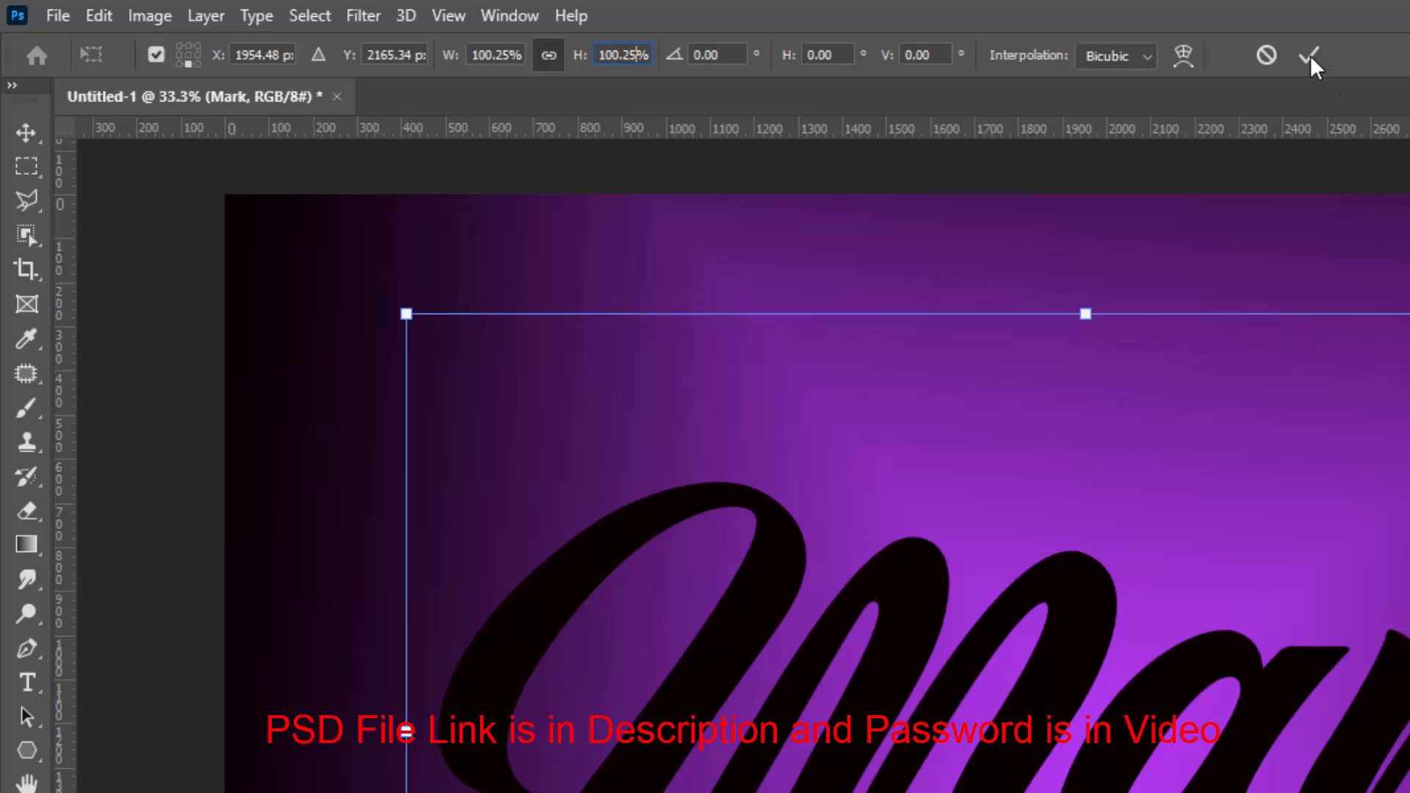
left_click(1310, 66)
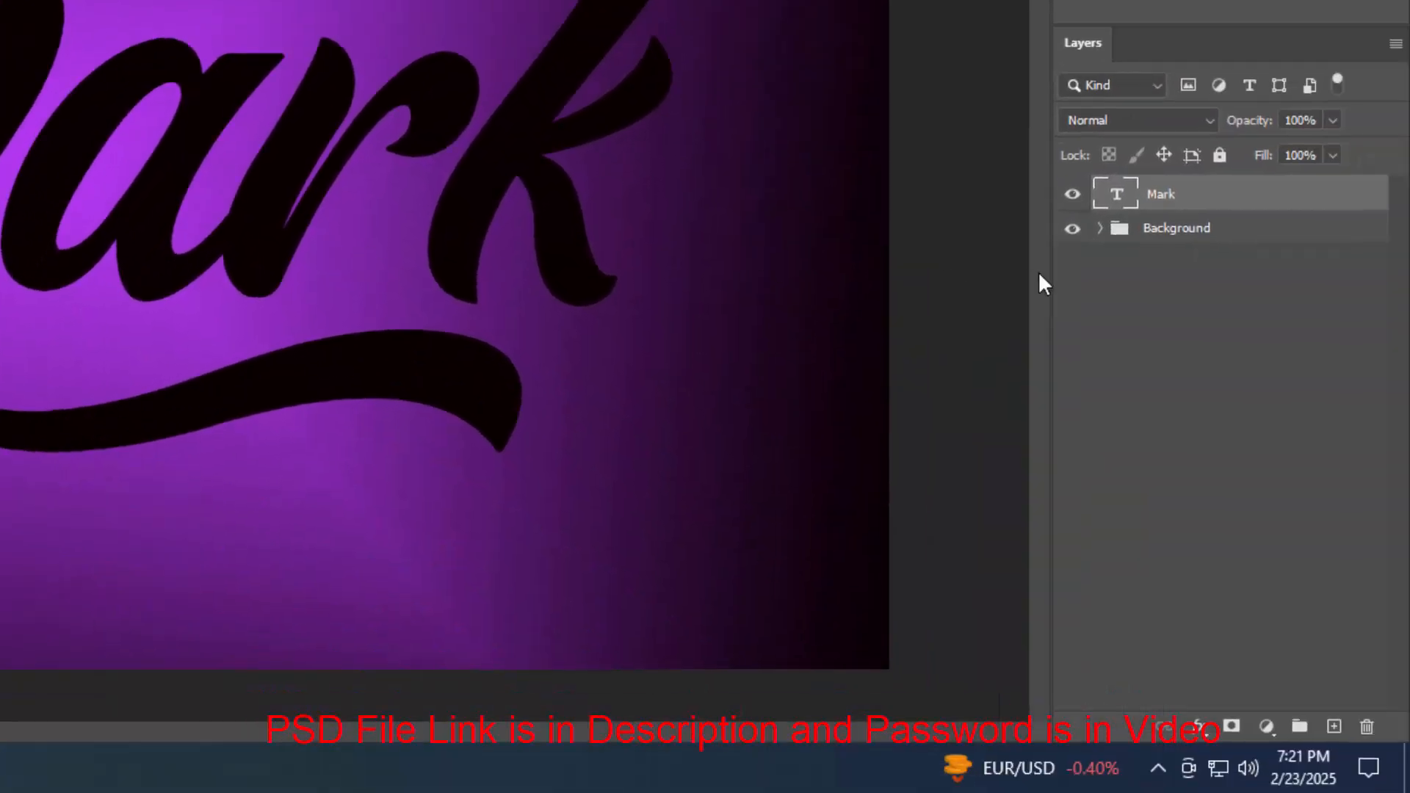
Convert the Mark text layer to a smart object and duplicate it
right_click(1170, 206)
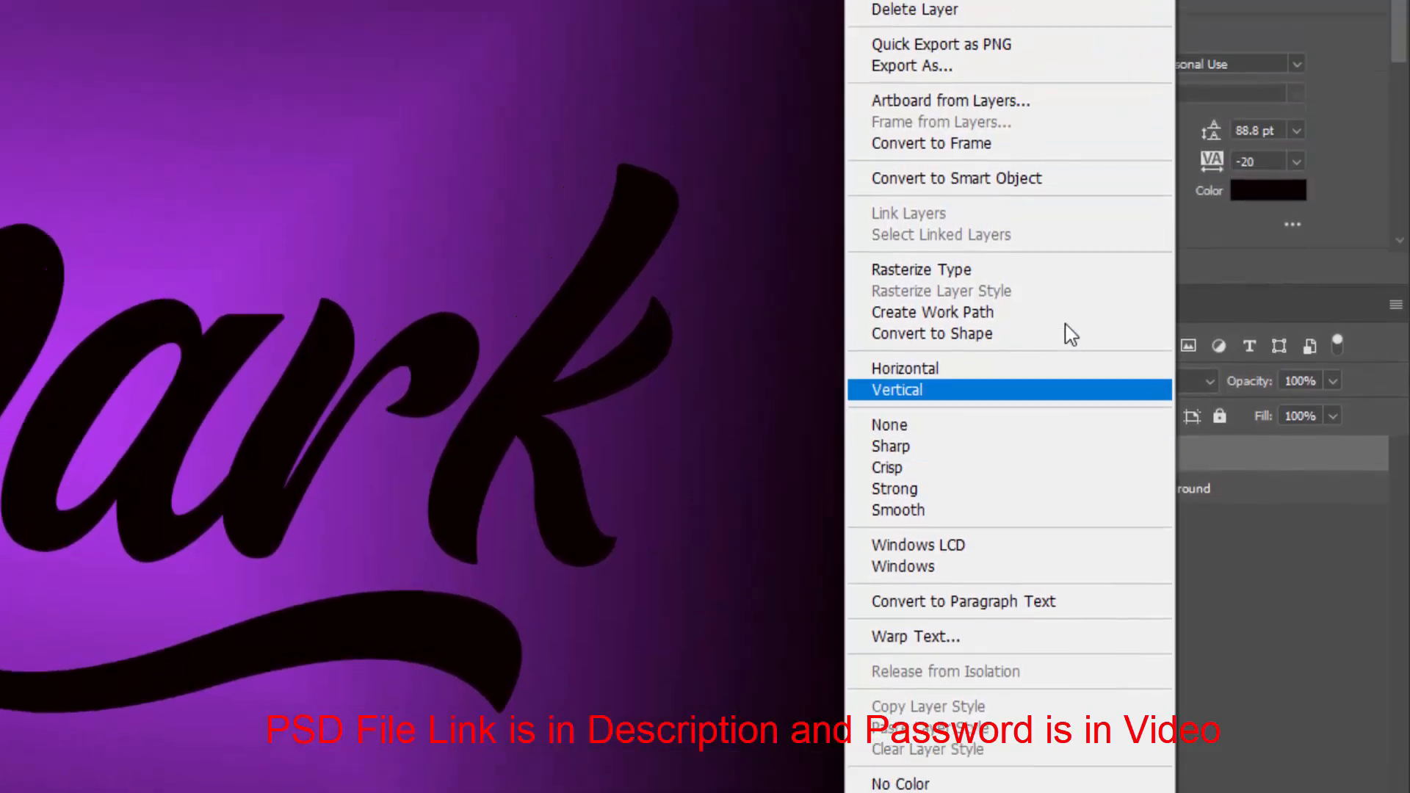
left_click(1028, 178)
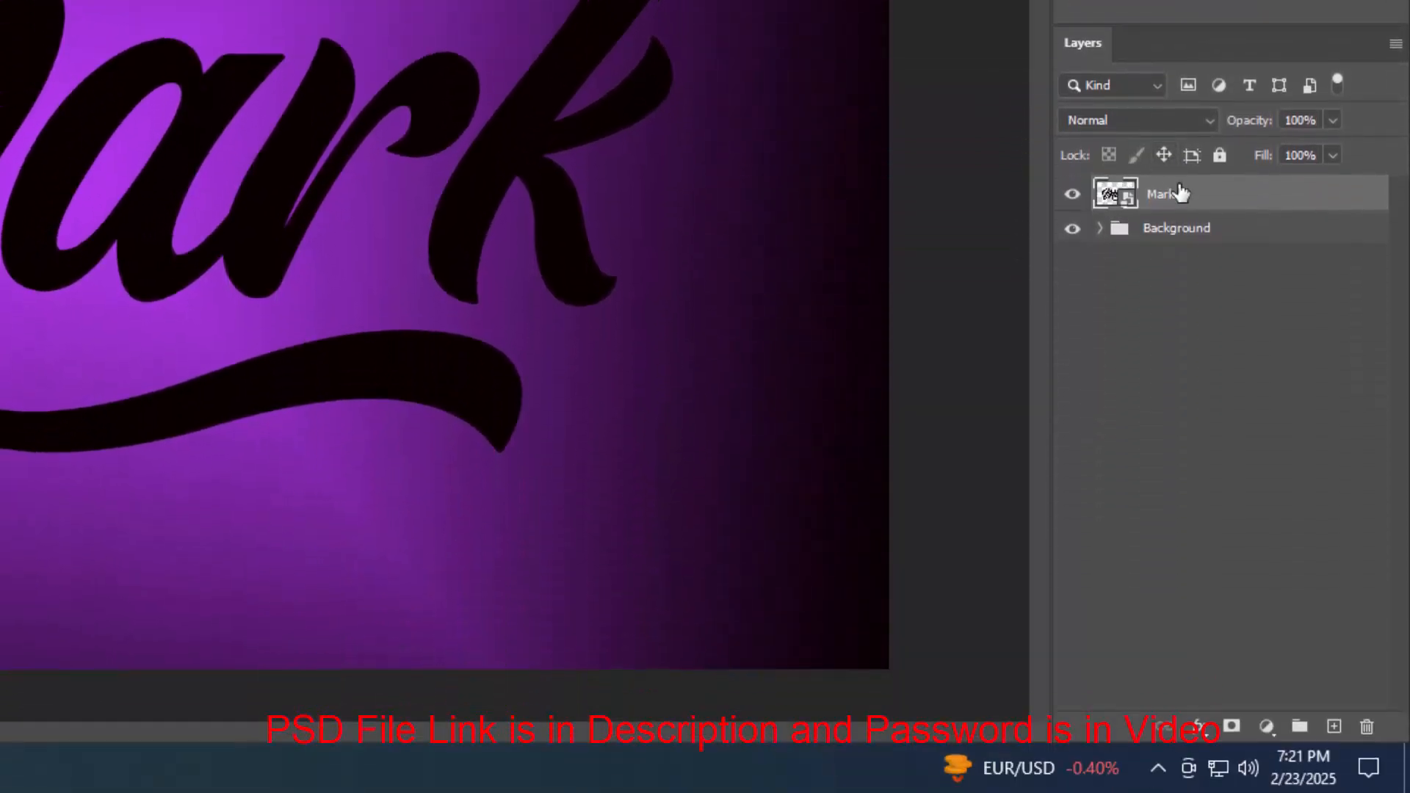
key("ctrl+j")
Rename the lower Mark layer to Shadow and hide the Mark copy layer
left_click(1160, 236)
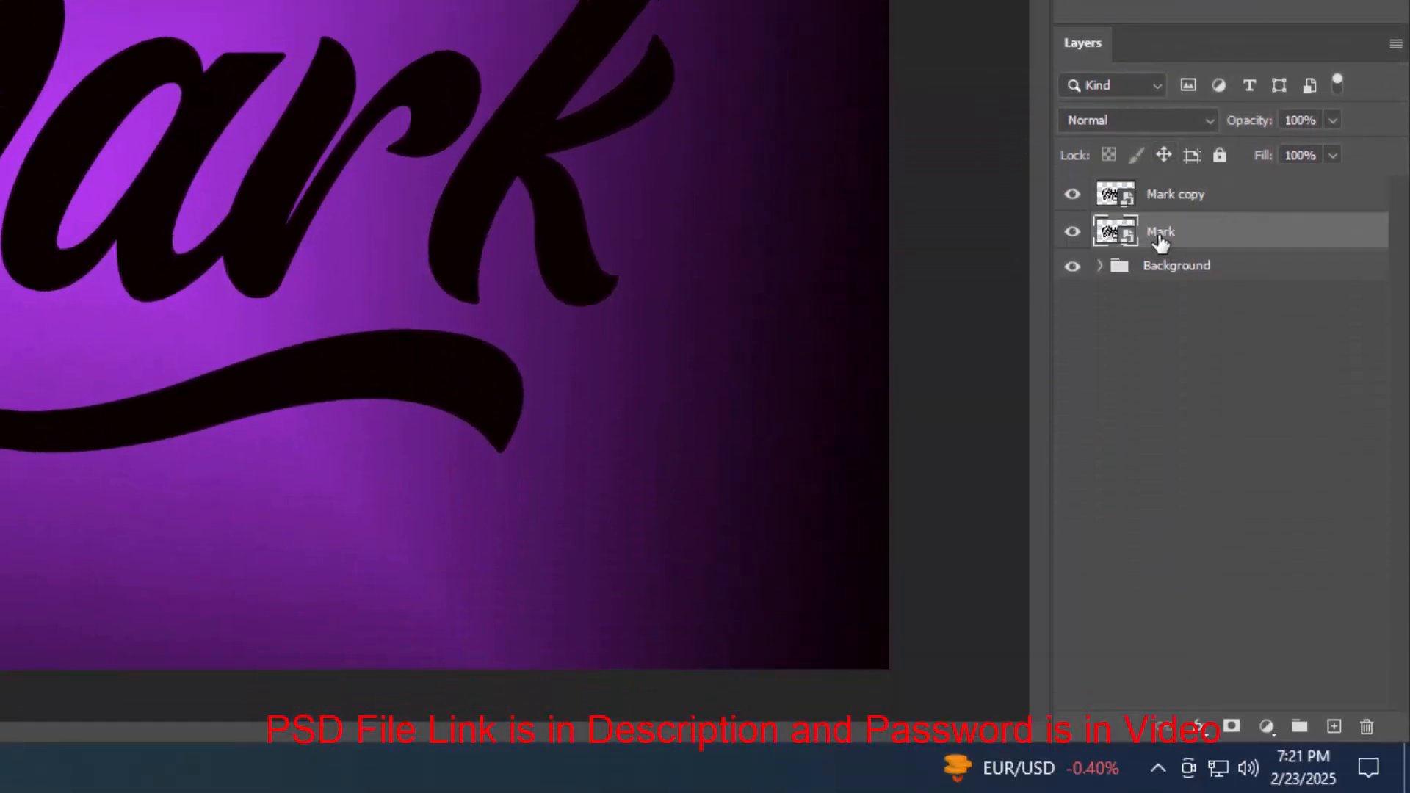
double_click(1160, 234)
type("Shadow")
key("Return")
left_click(1072, 195)
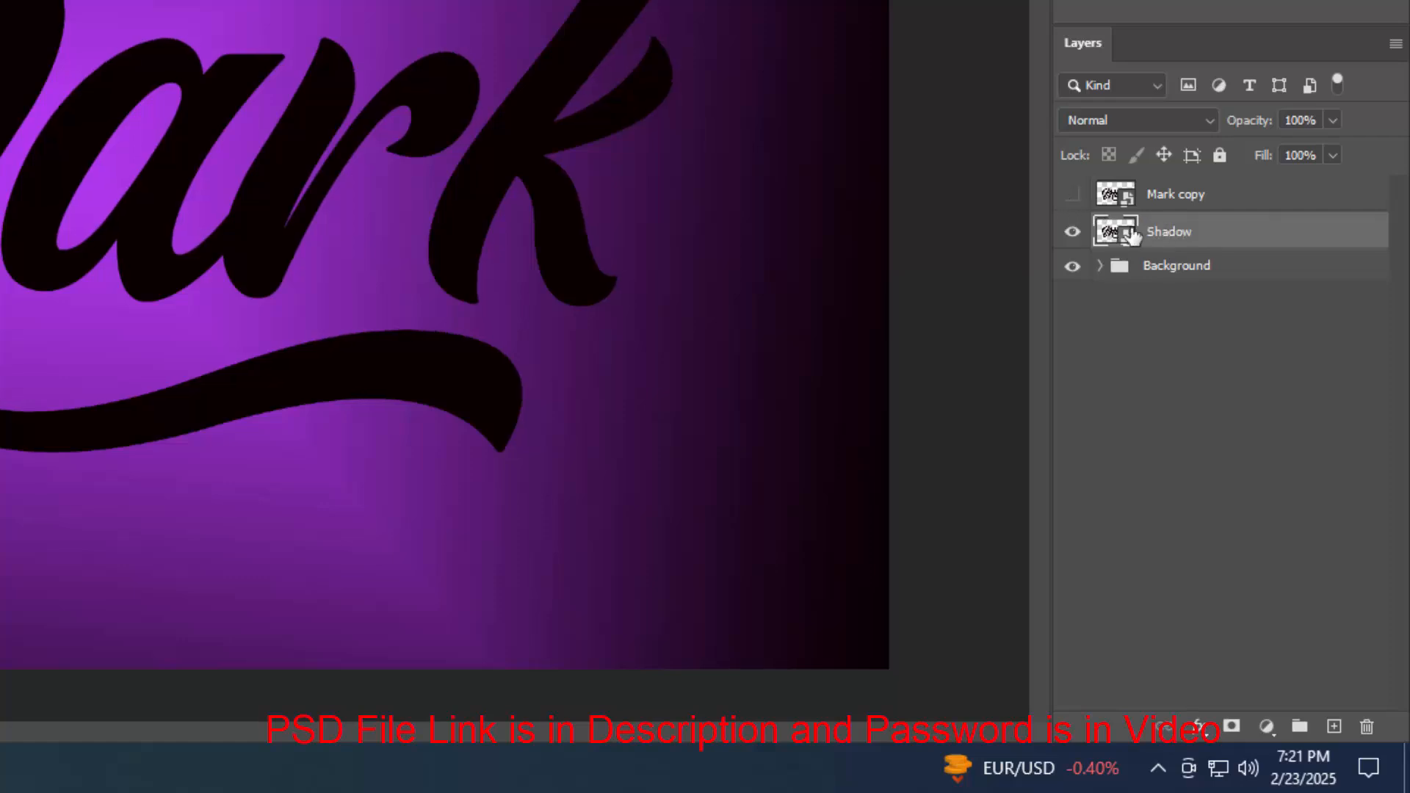
Group the Shadow layer, name the group Shadow, and reselect the Shadow layer inside it
key("ctrl+g")
double_click(1171, 234)
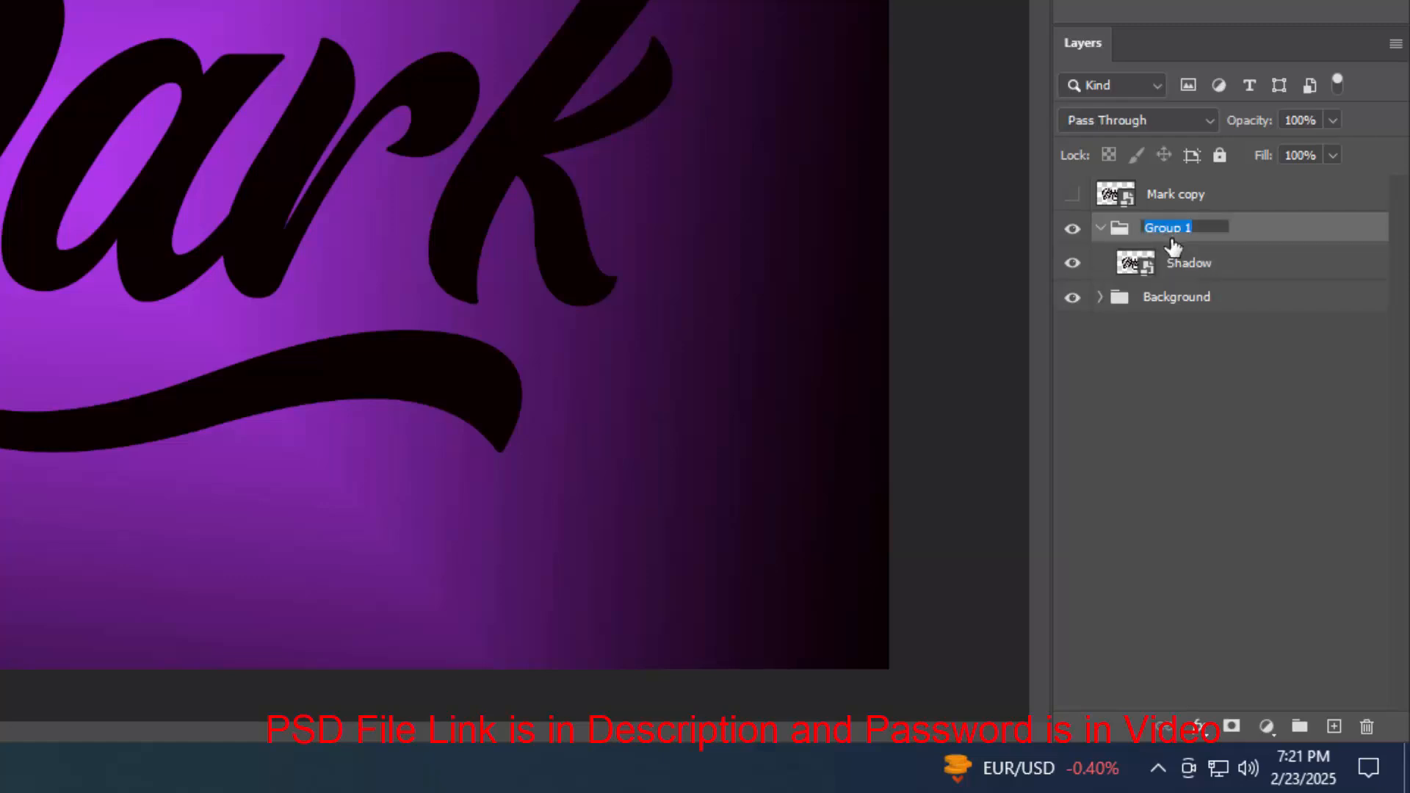
type("Shadow")
key("Return")
left_click(1223, 269)
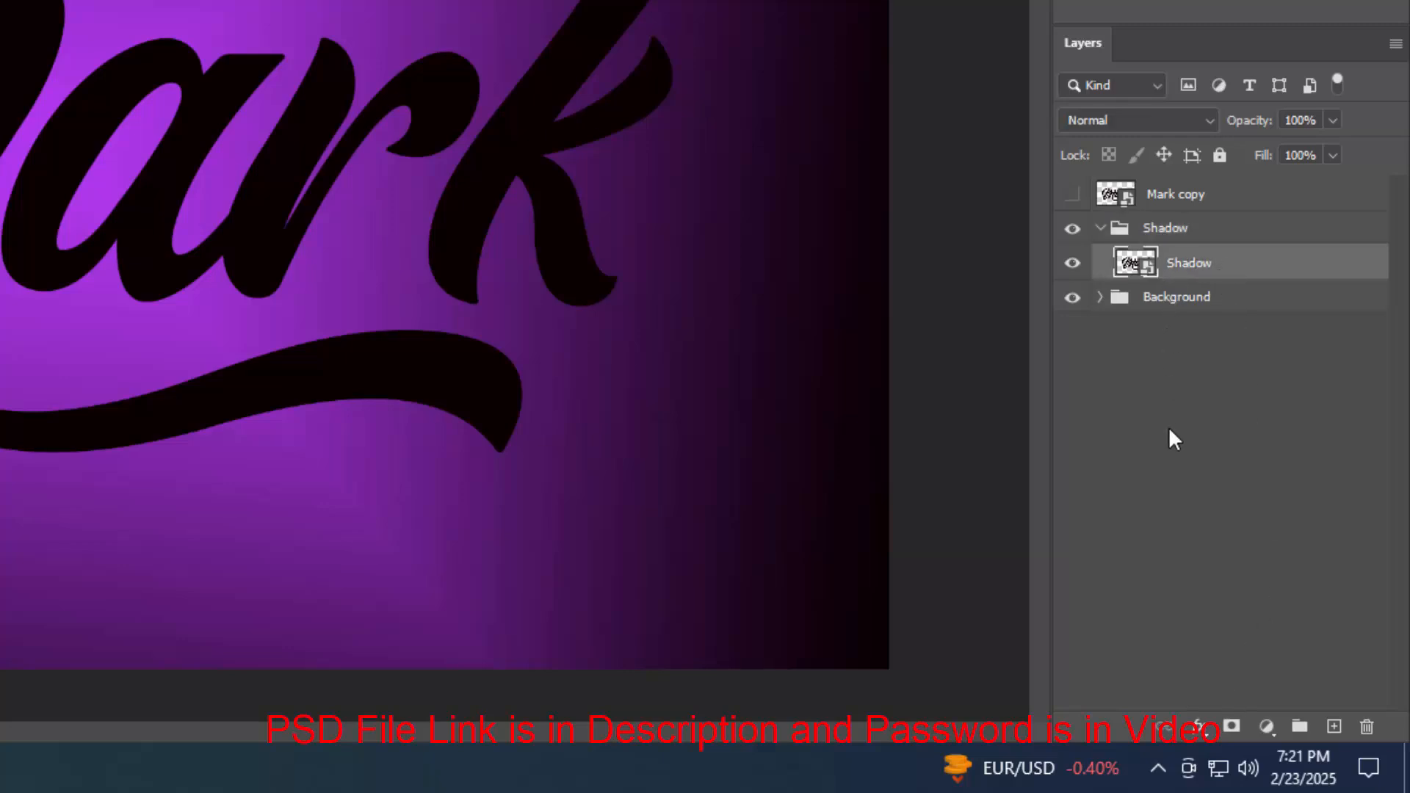
Open the Shadow layer's blending options and set its opacity to 20%
left_click(1196, 727)
left_click(1244, 483)
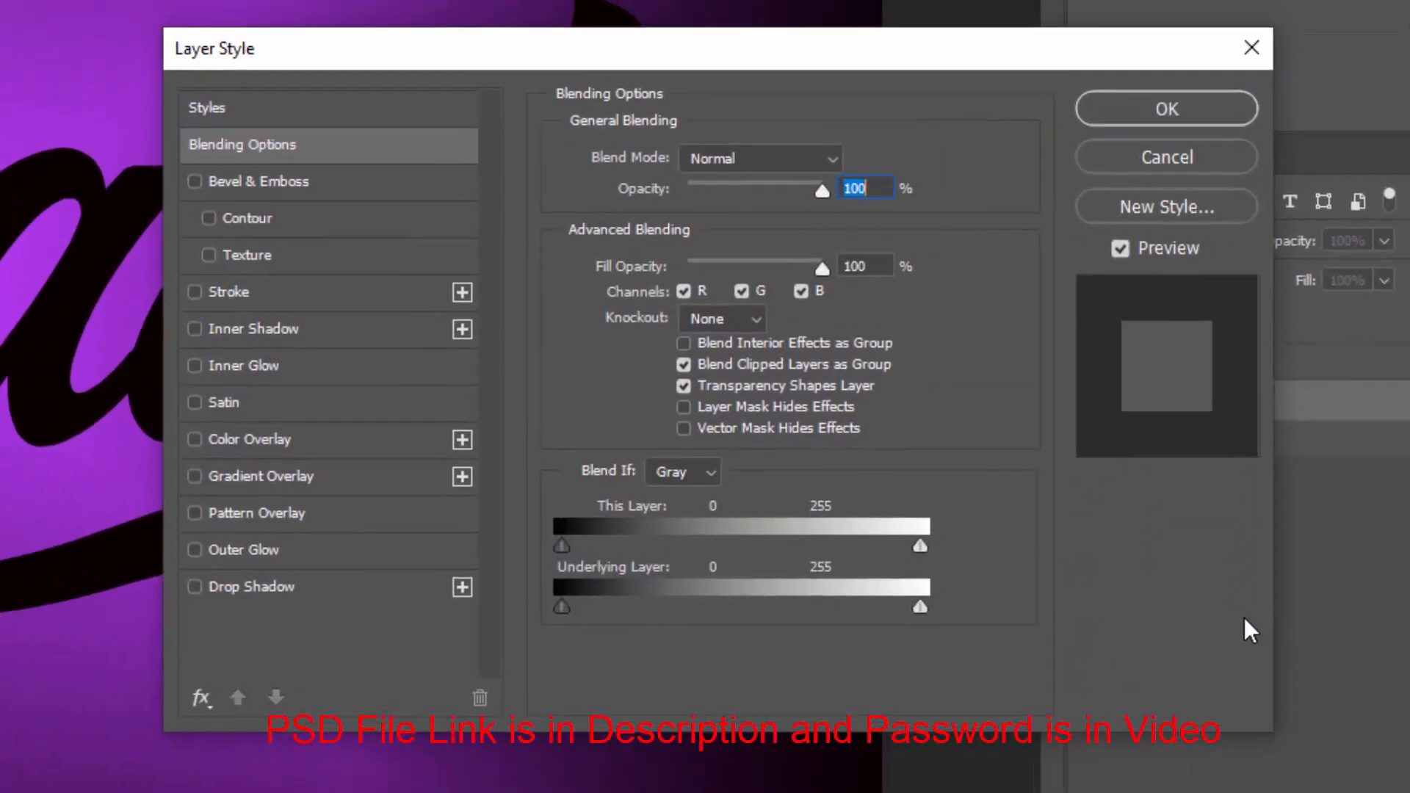
type("20")
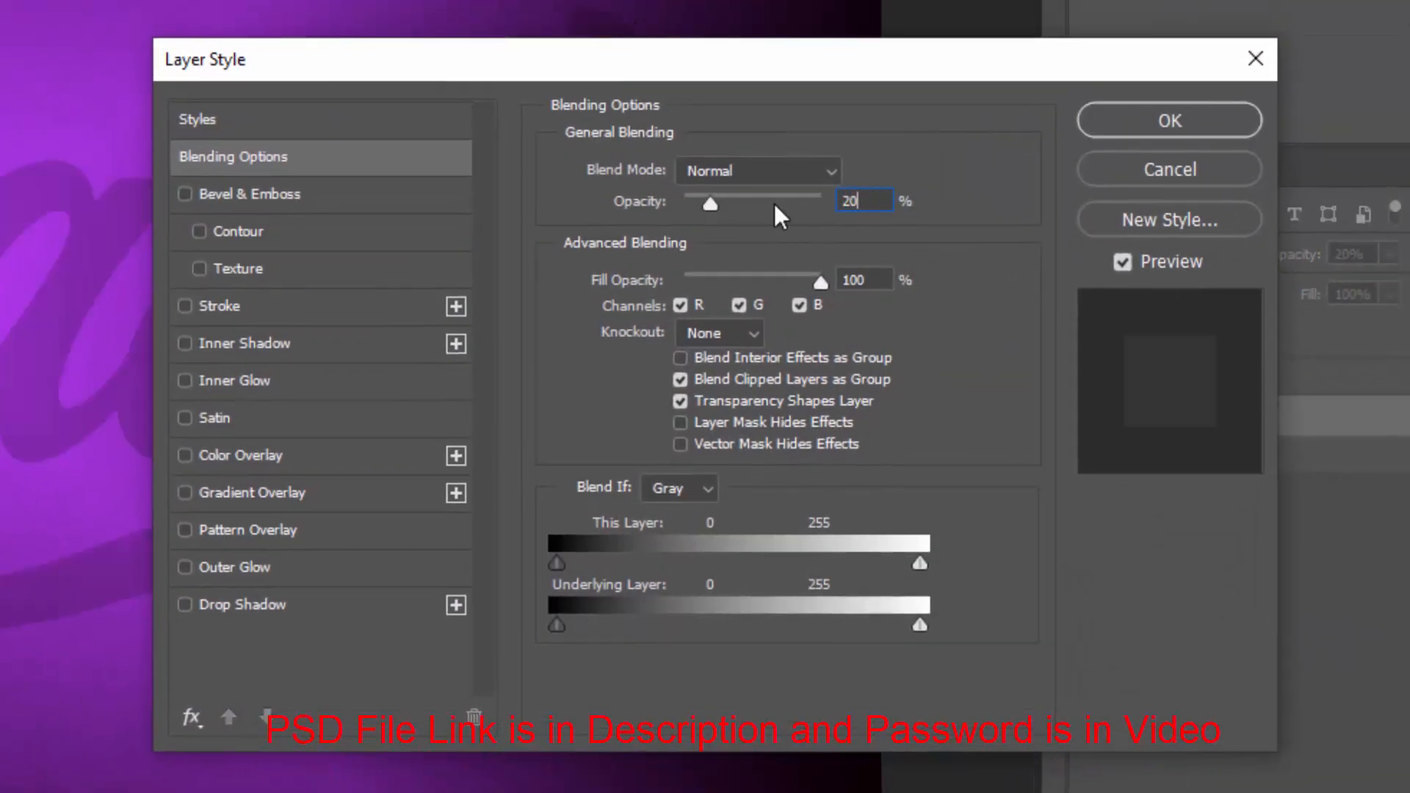
Enable Drop Shadow and set the shadow colour to black #000000
left_click(350, 608)
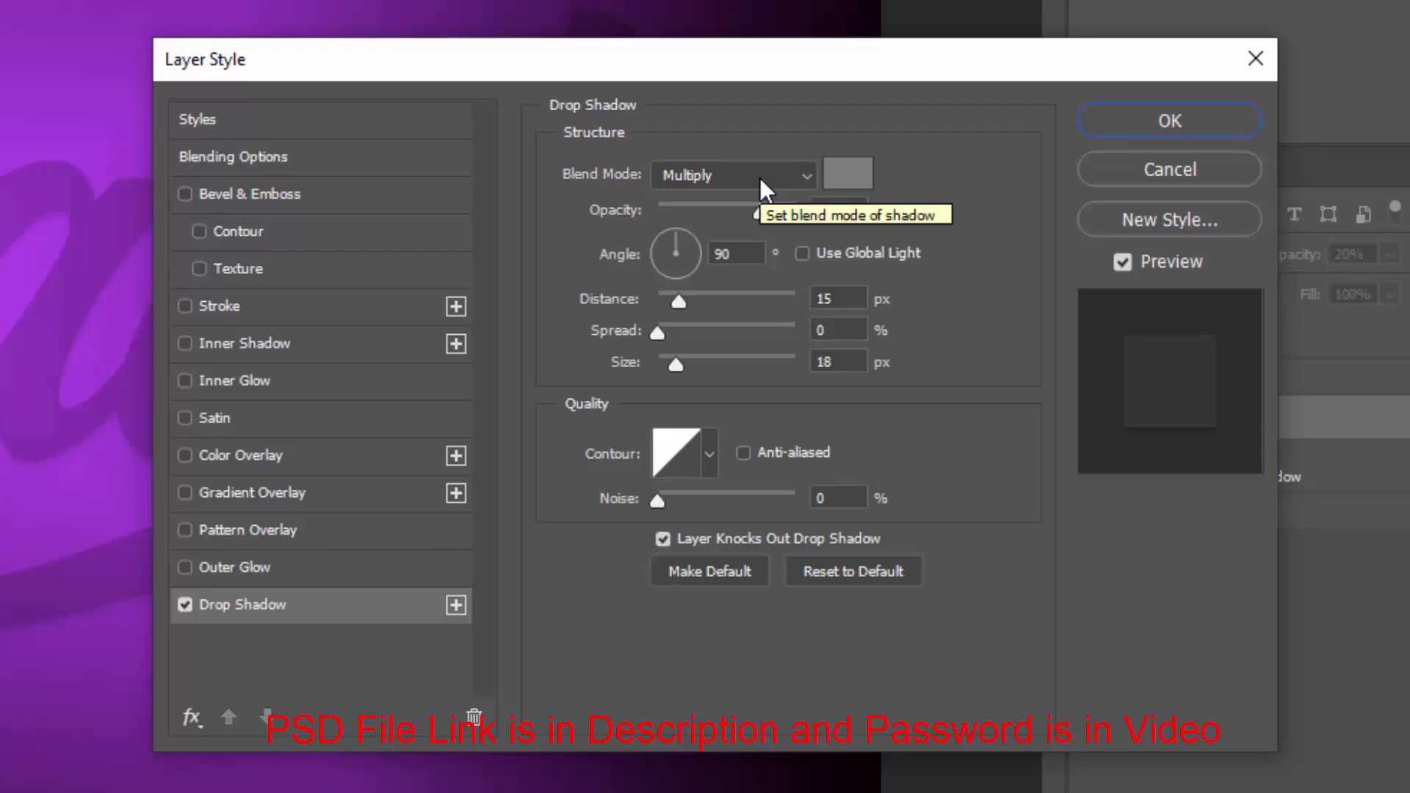
left_click(848, 173)
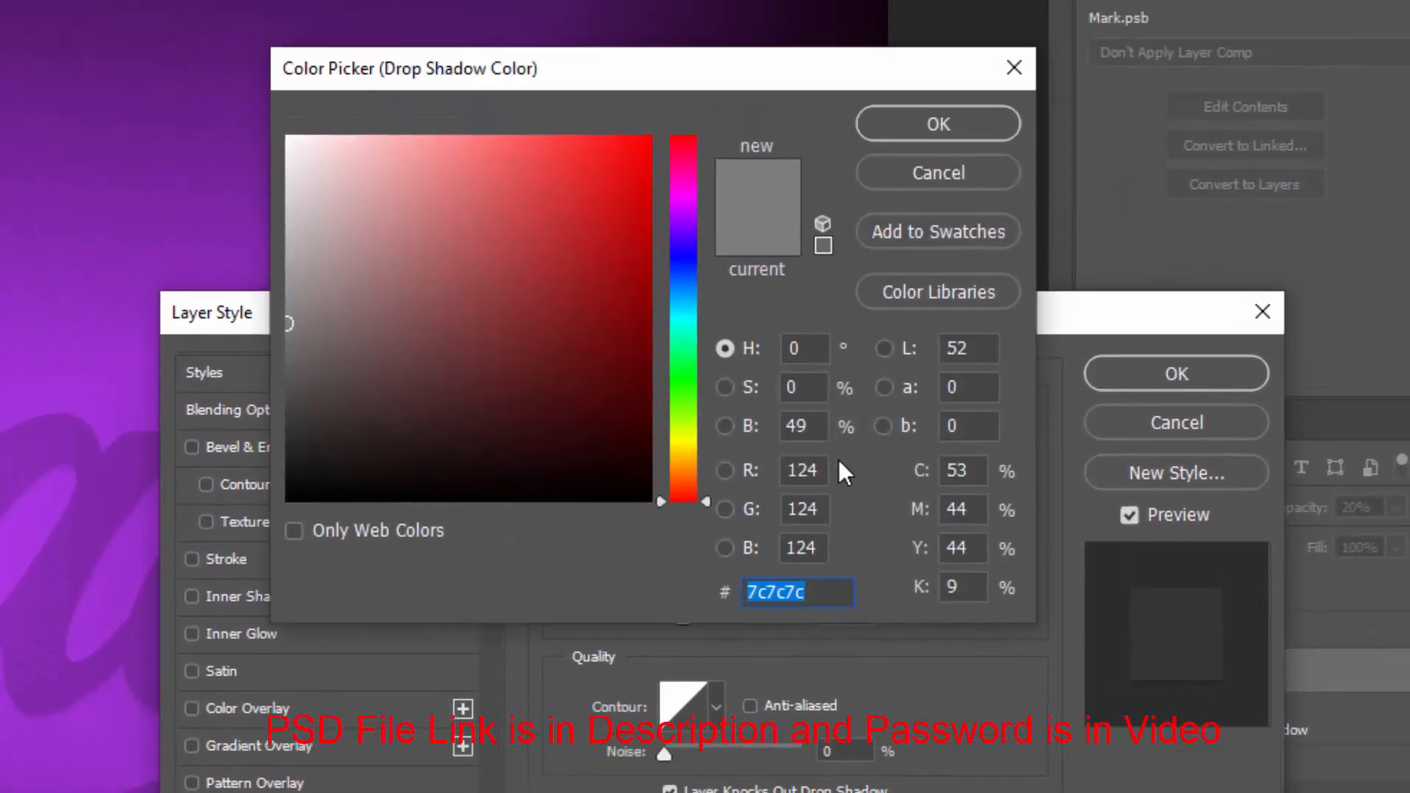
left_click_drag(641, 478, 649, 538)
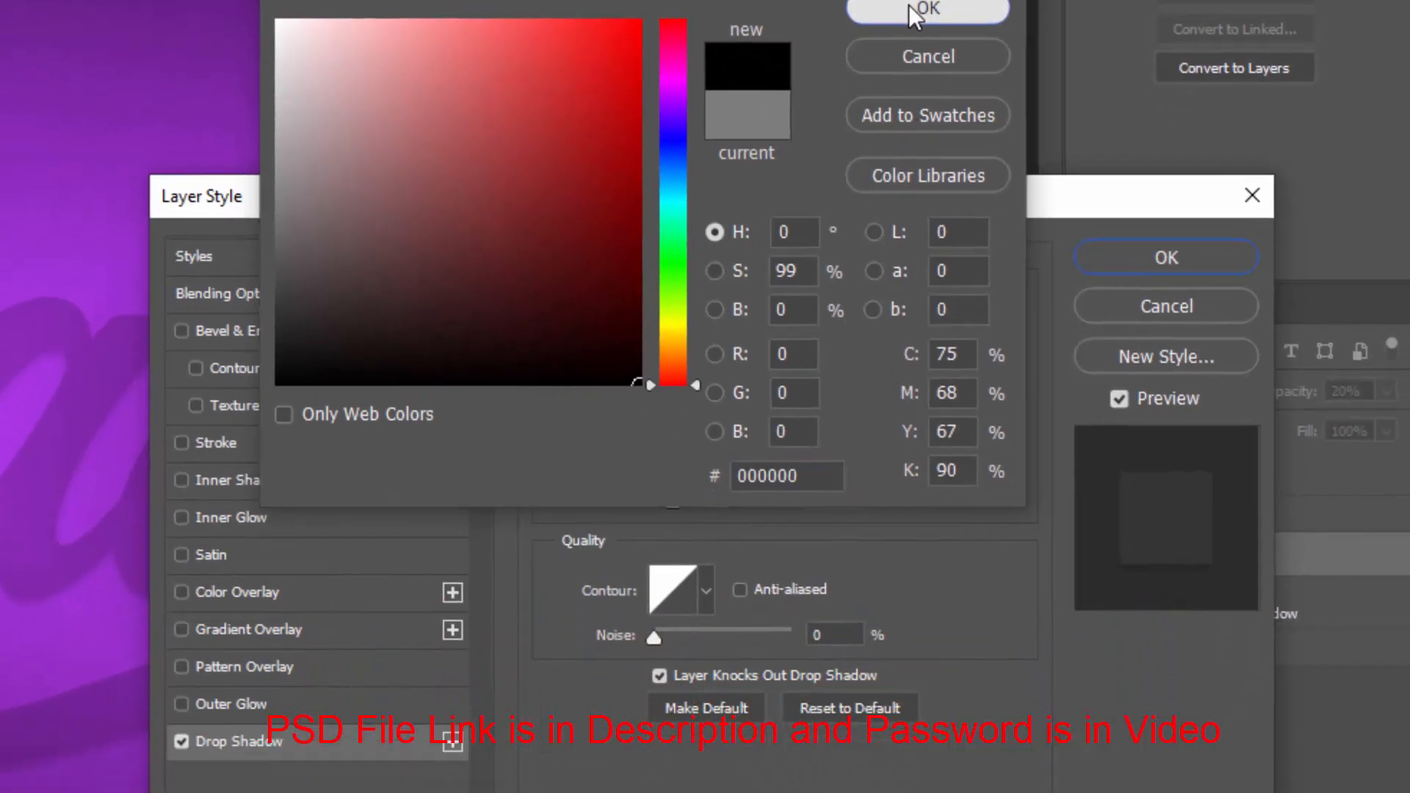
left_click(922, 122)
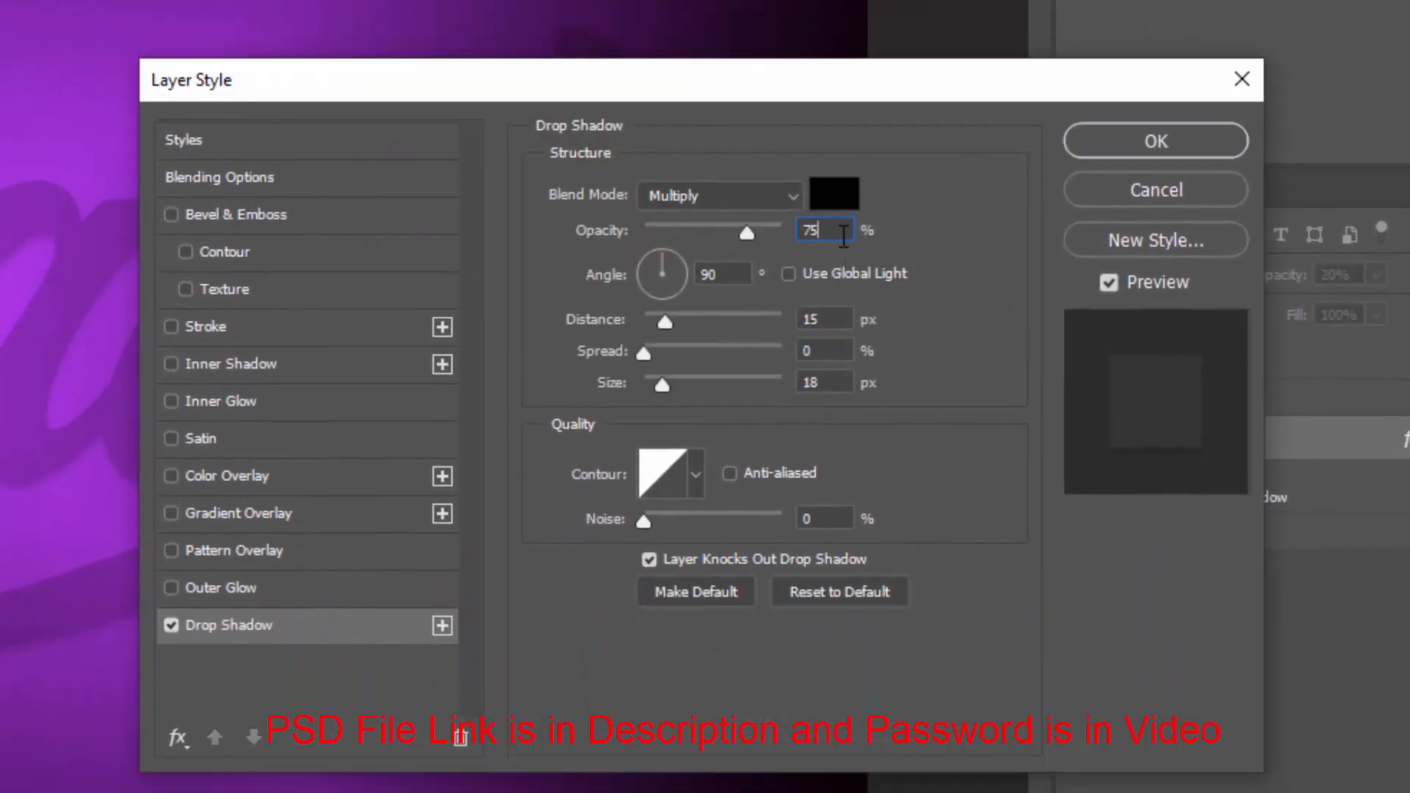
Set the drop shadow opacity to 58%, angle 57°, distance 63 px and size 70 px, then confirm the layer style
left_click(746, 233)
type("58")
key("Tab")
type("57")
key("Tab")
type("63")
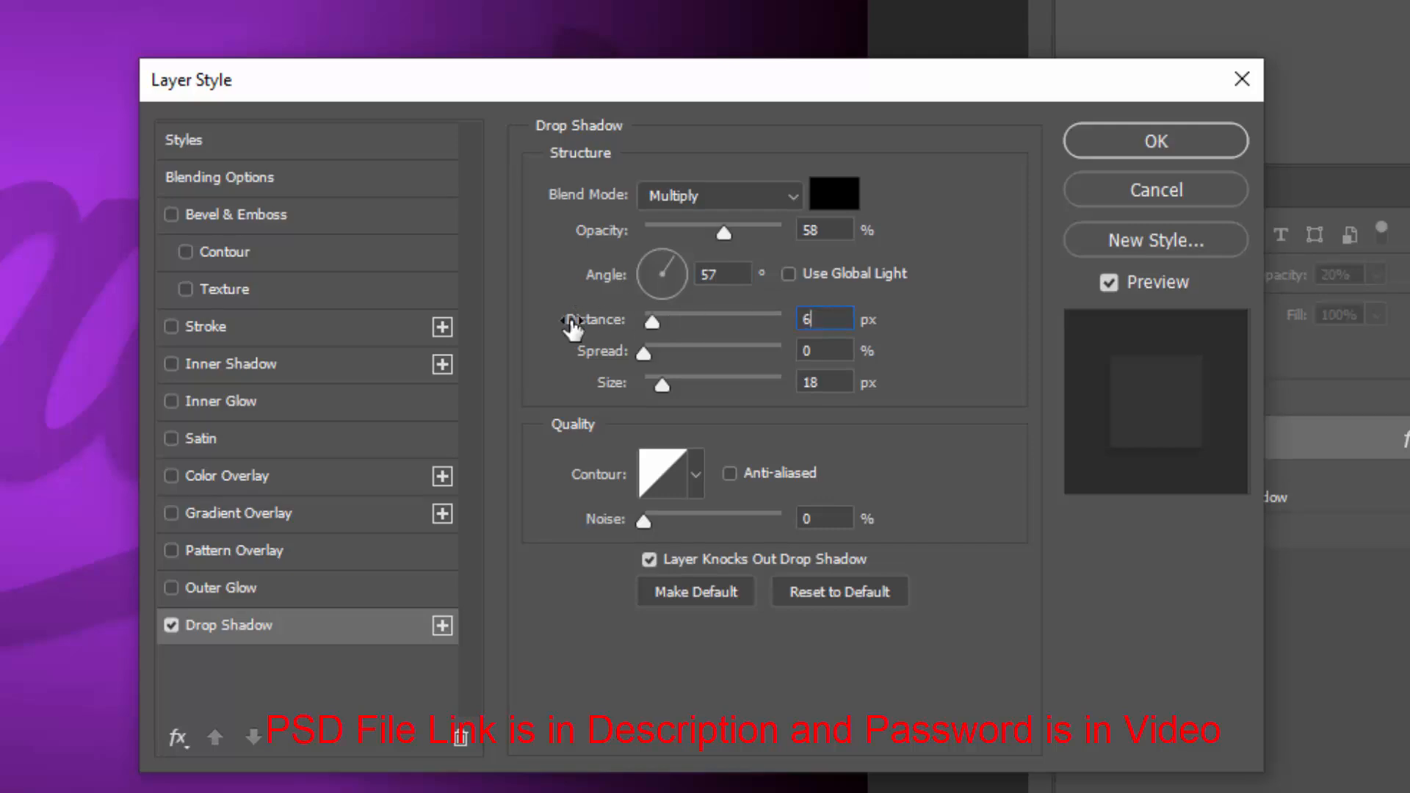
key("Tab")
key("Tab")
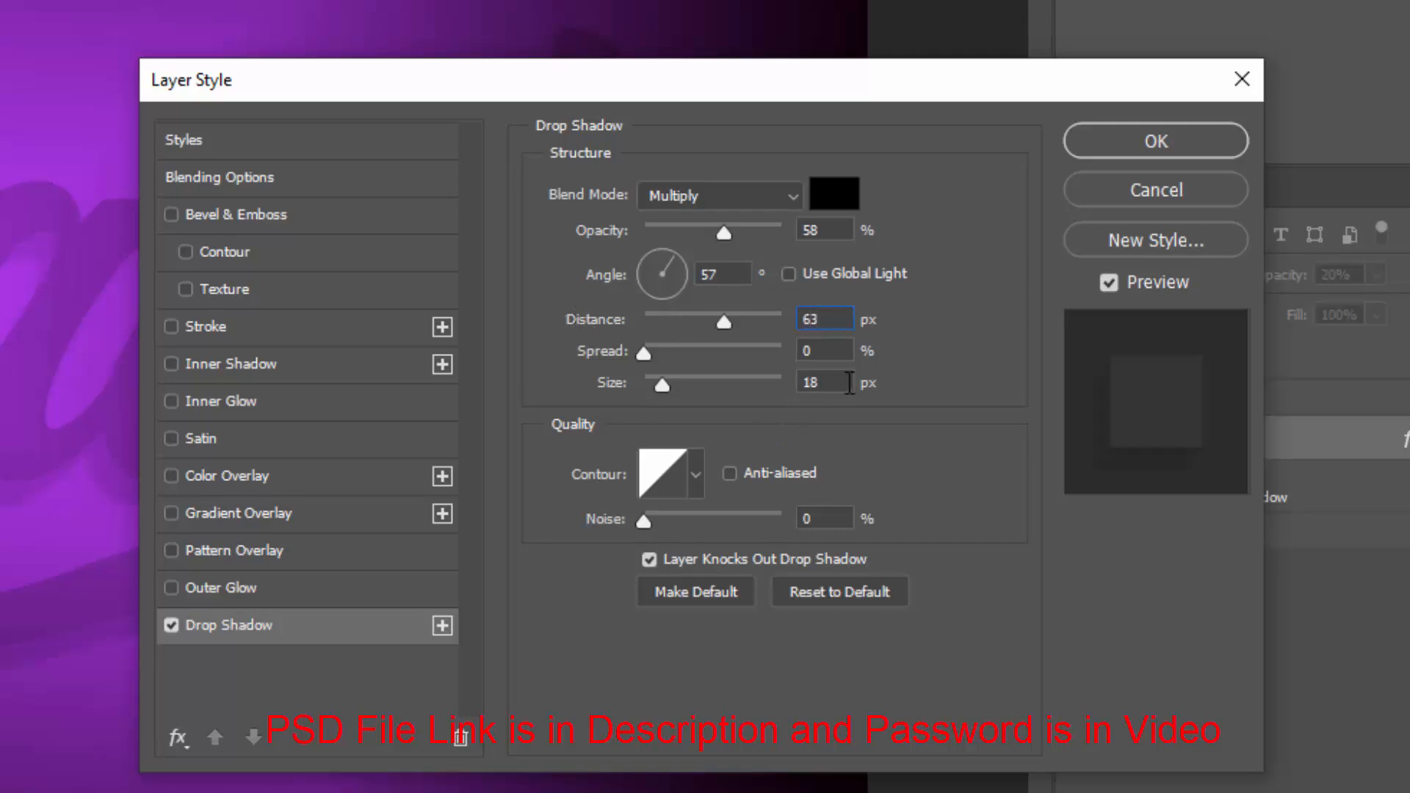
type("70")
left_click(729, 479)
key("Tab")
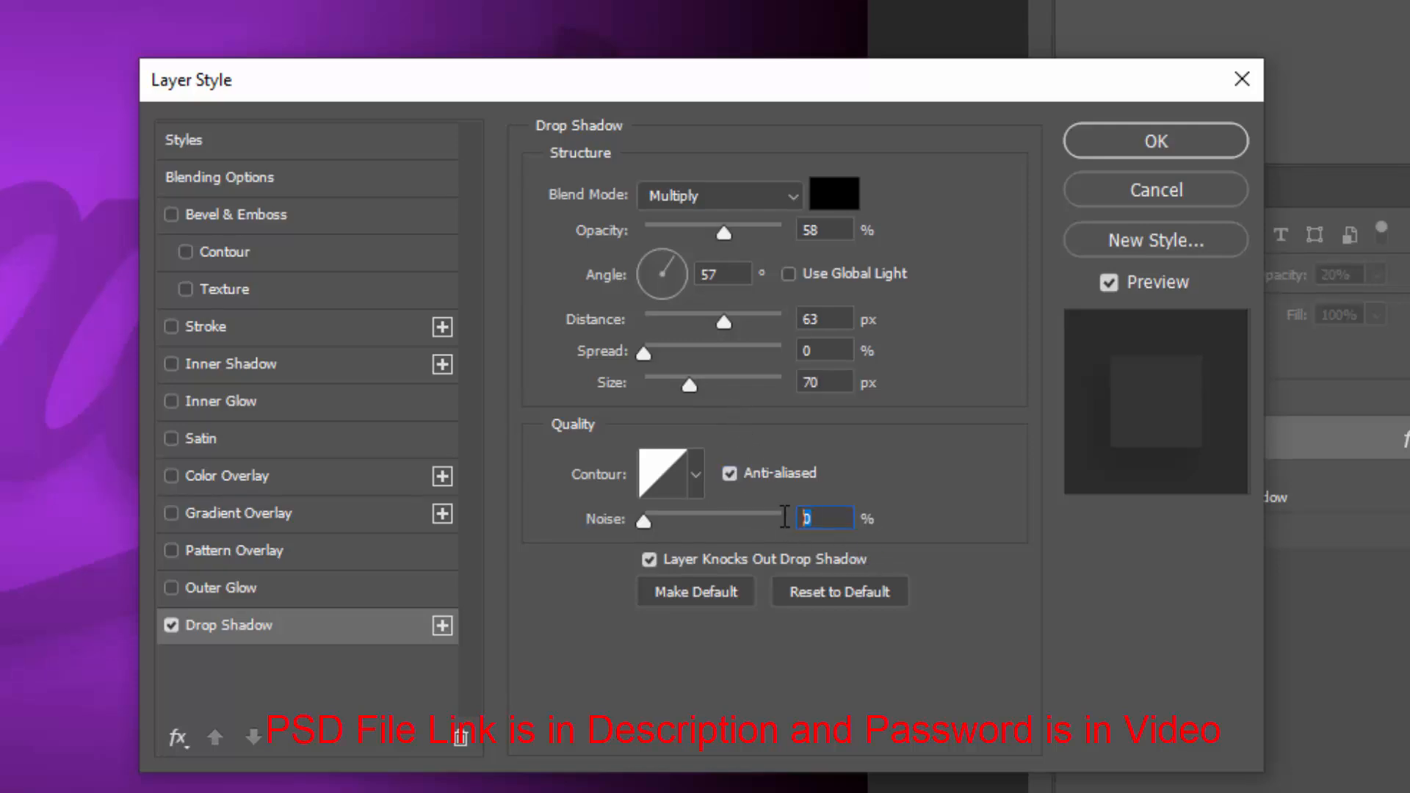
left_click(1153, 150)
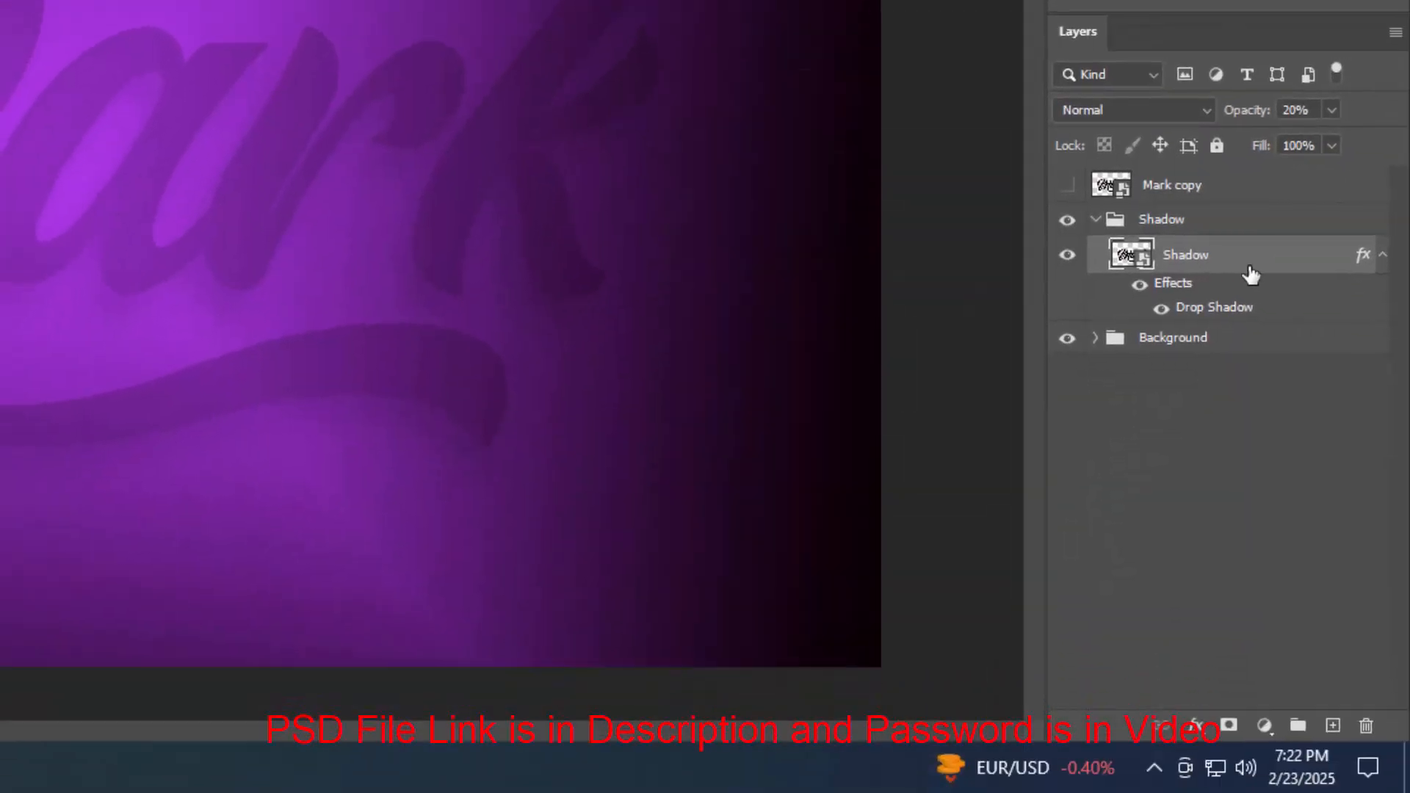
Apply a Motion Blur to the Shadow layer with angle 0° and distance 125 pixels
left_click(1381, 256)
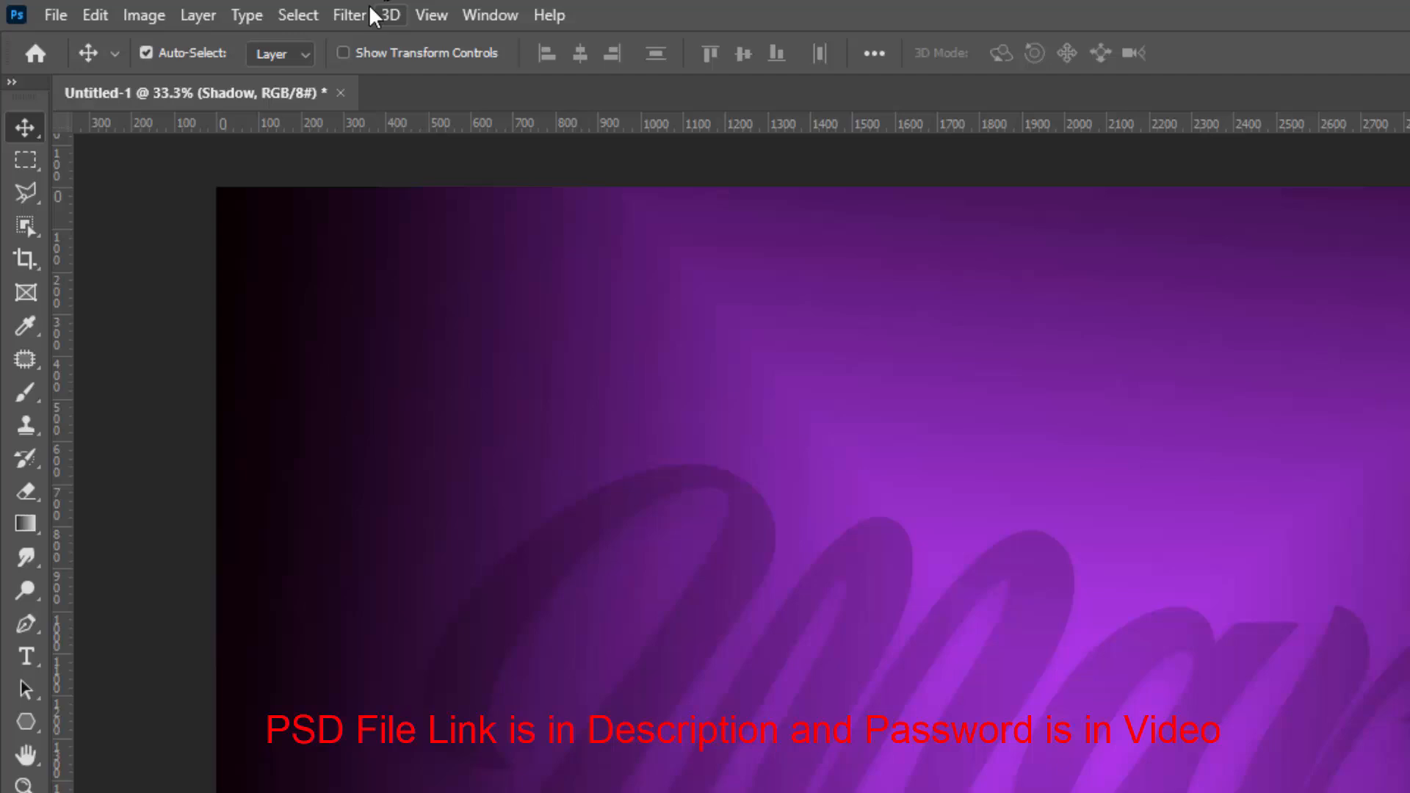
left_click(338, 14)
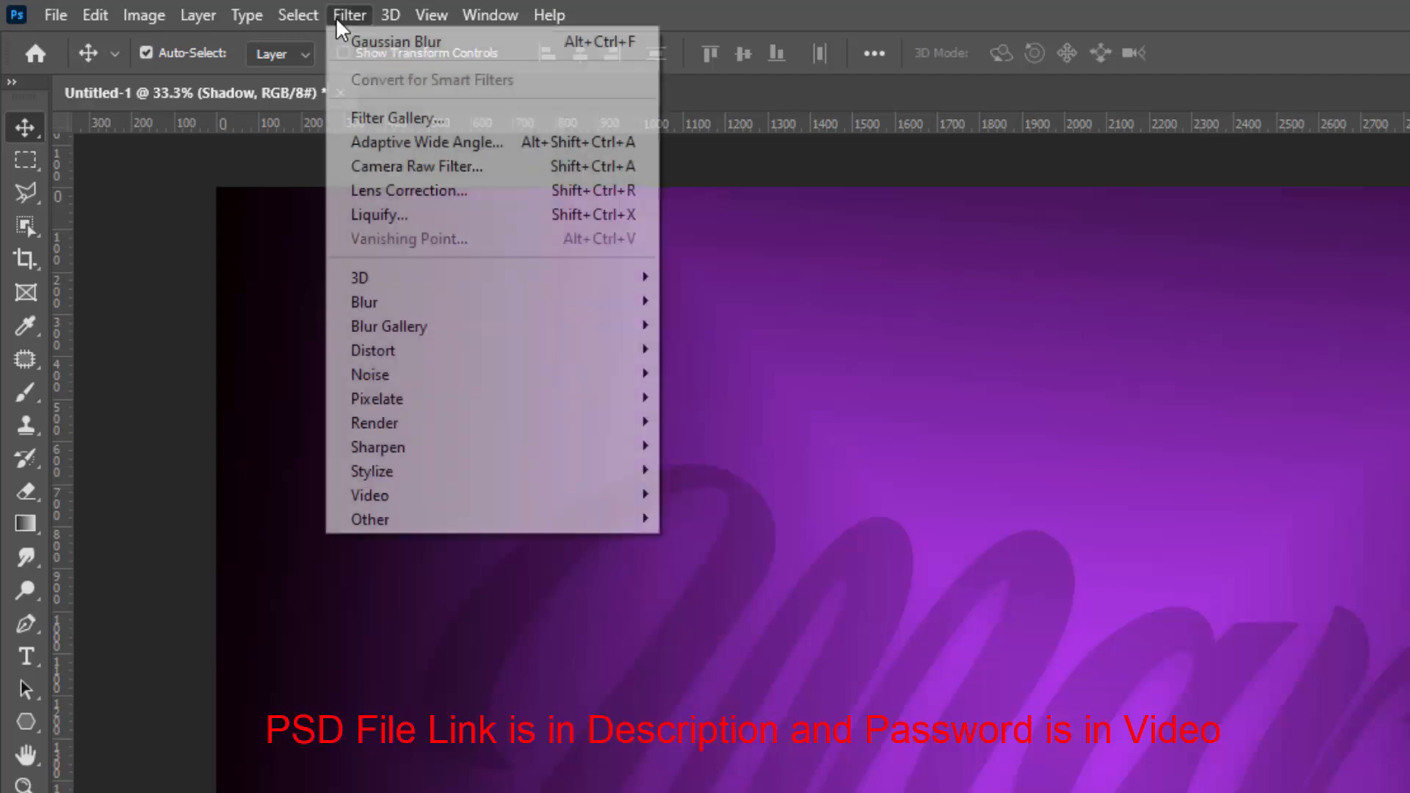
mouse_move(402, 301)
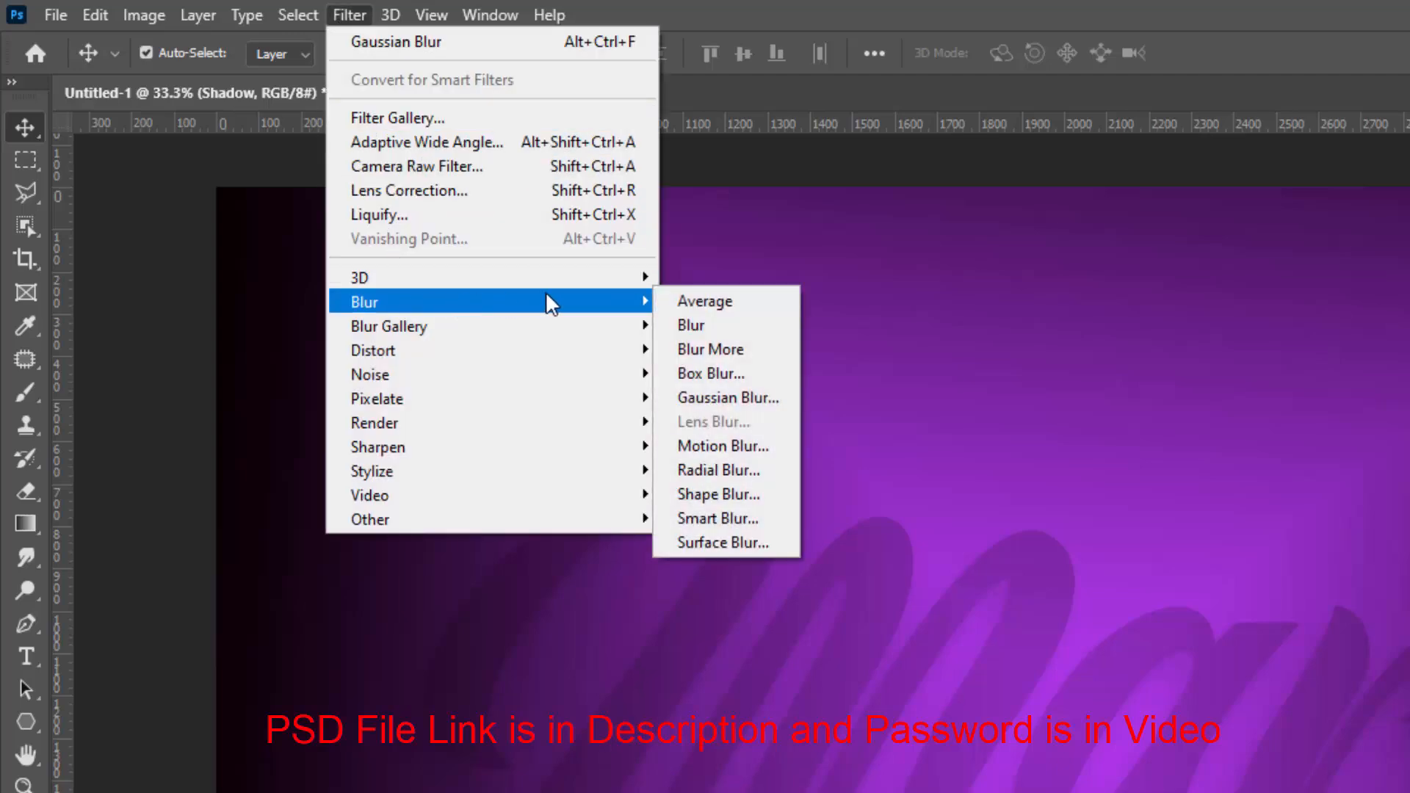
left_click(726, 446)
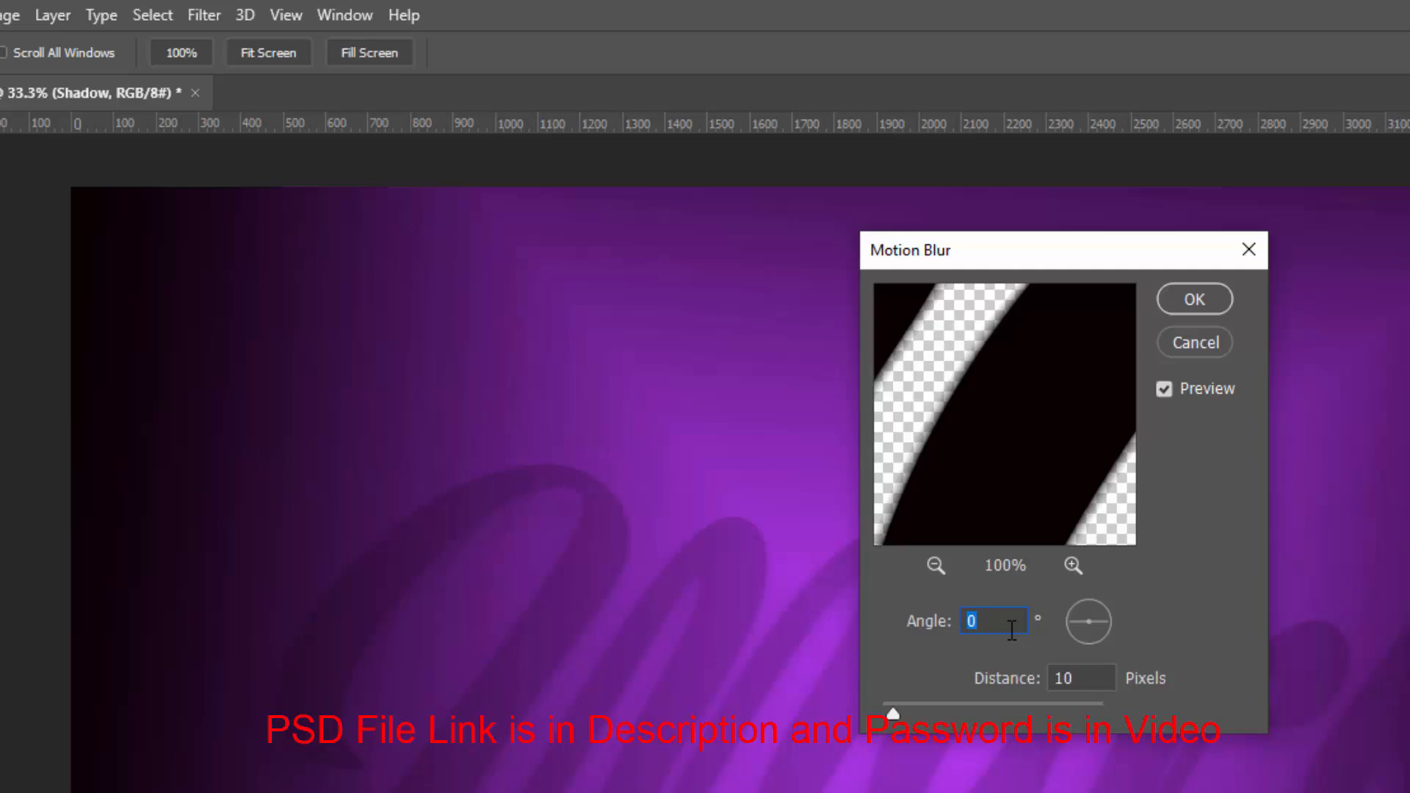
left_click(1012, 630)
left_click(981, 688)
type("125")
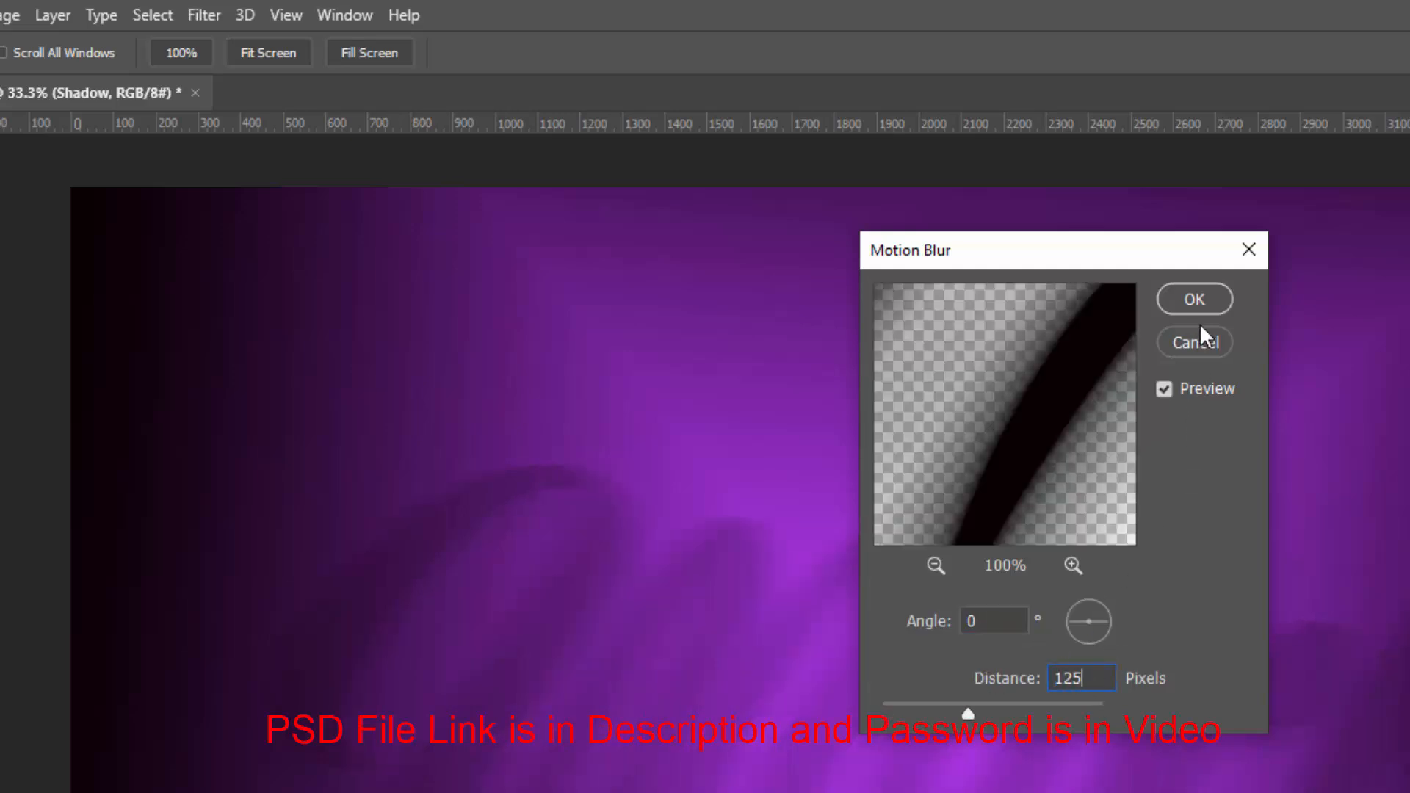
left_click(1202, 302)
Apply a second Motion Blur to the Shadow layer at a 31° angle and 125 pixels distance
left_click(202, 18)
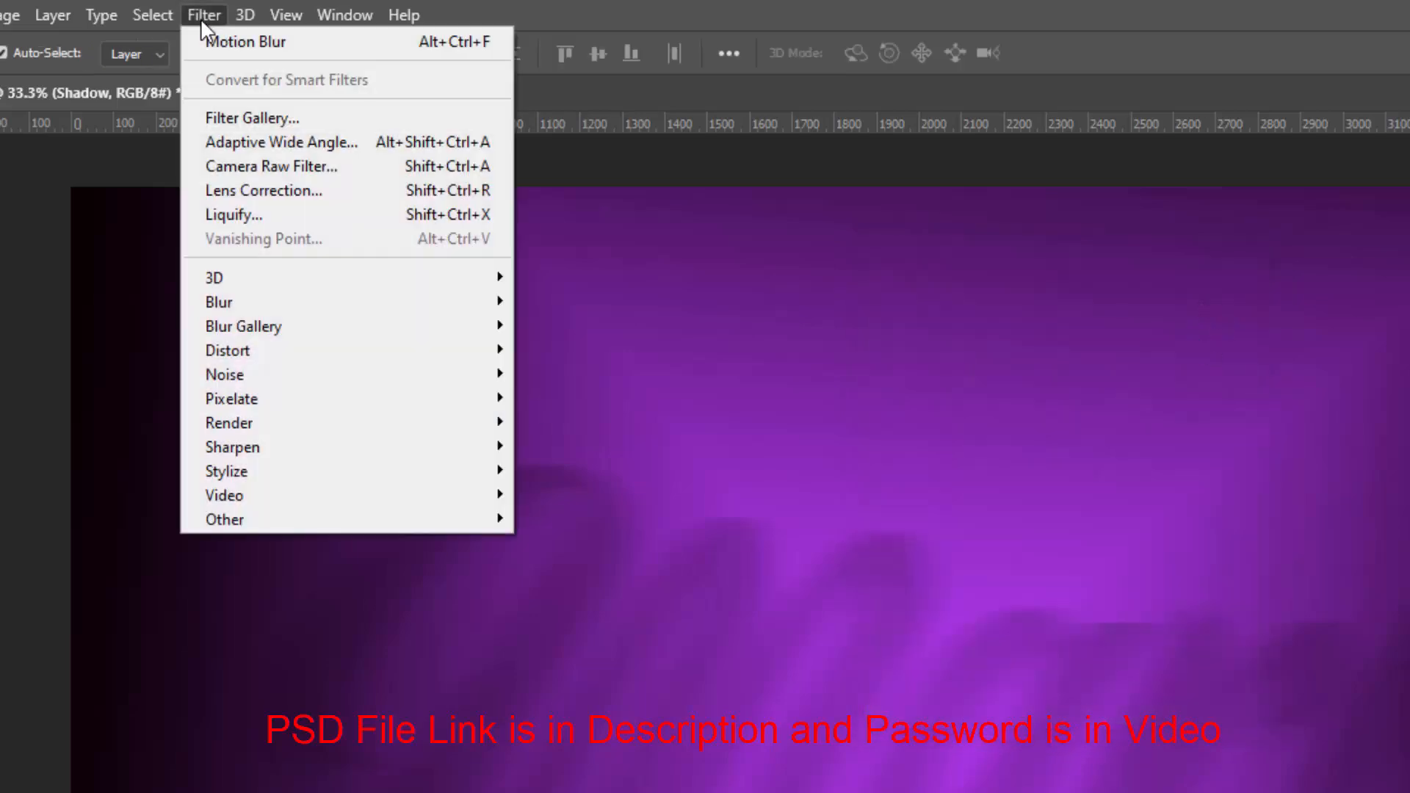
mouse_move(257, 301)
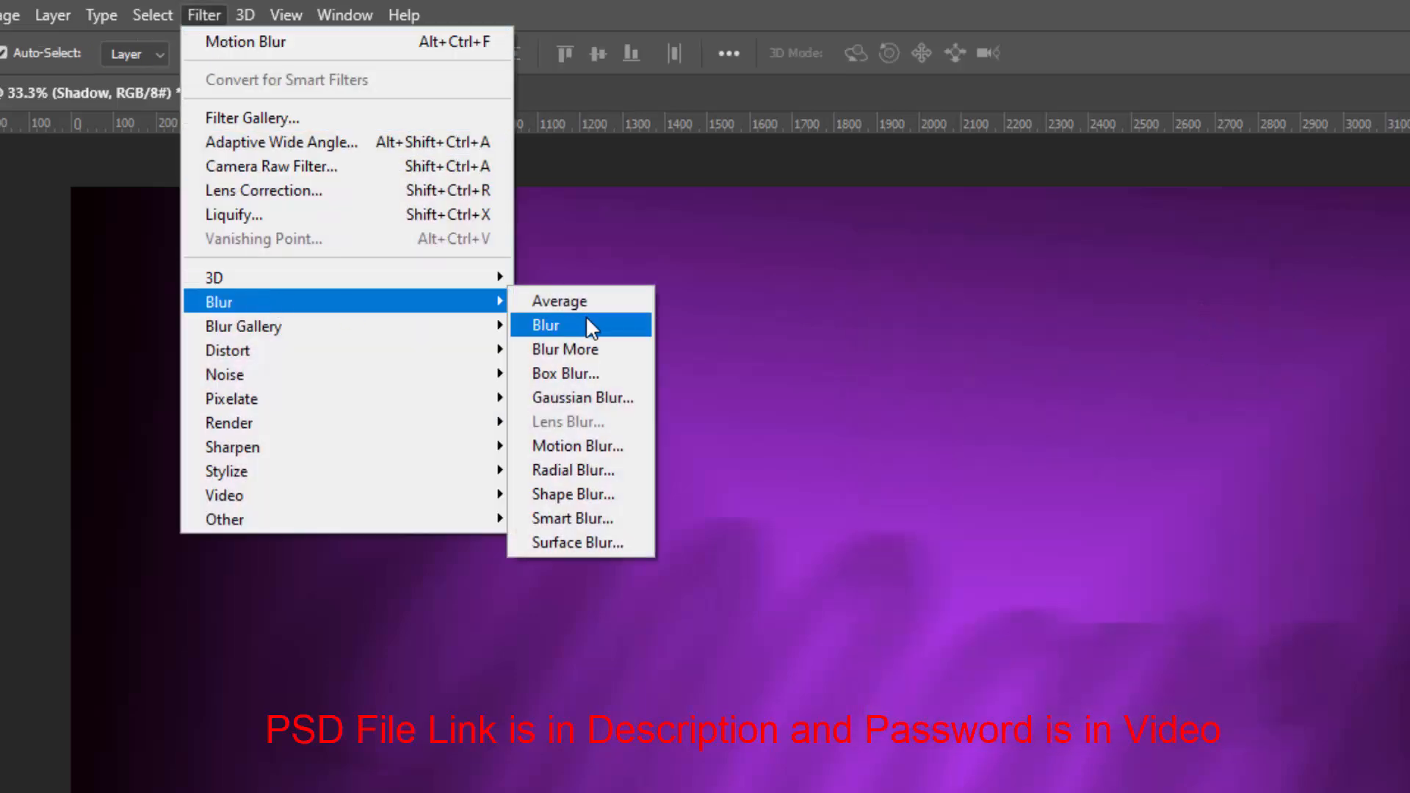
left_click(631, 447)
left_click(988, 621)
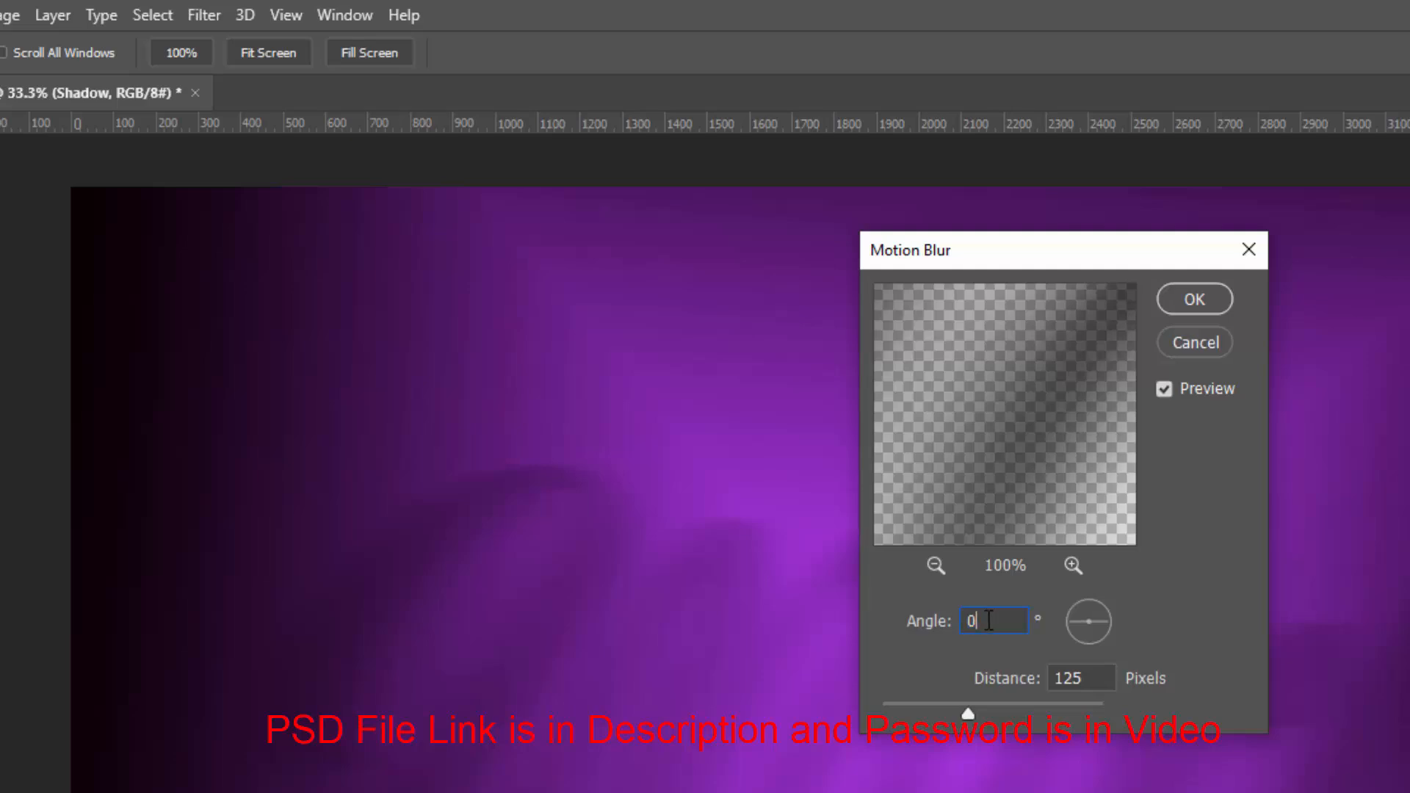
left_click_drag(988, 620, 796, 614)
type("31")
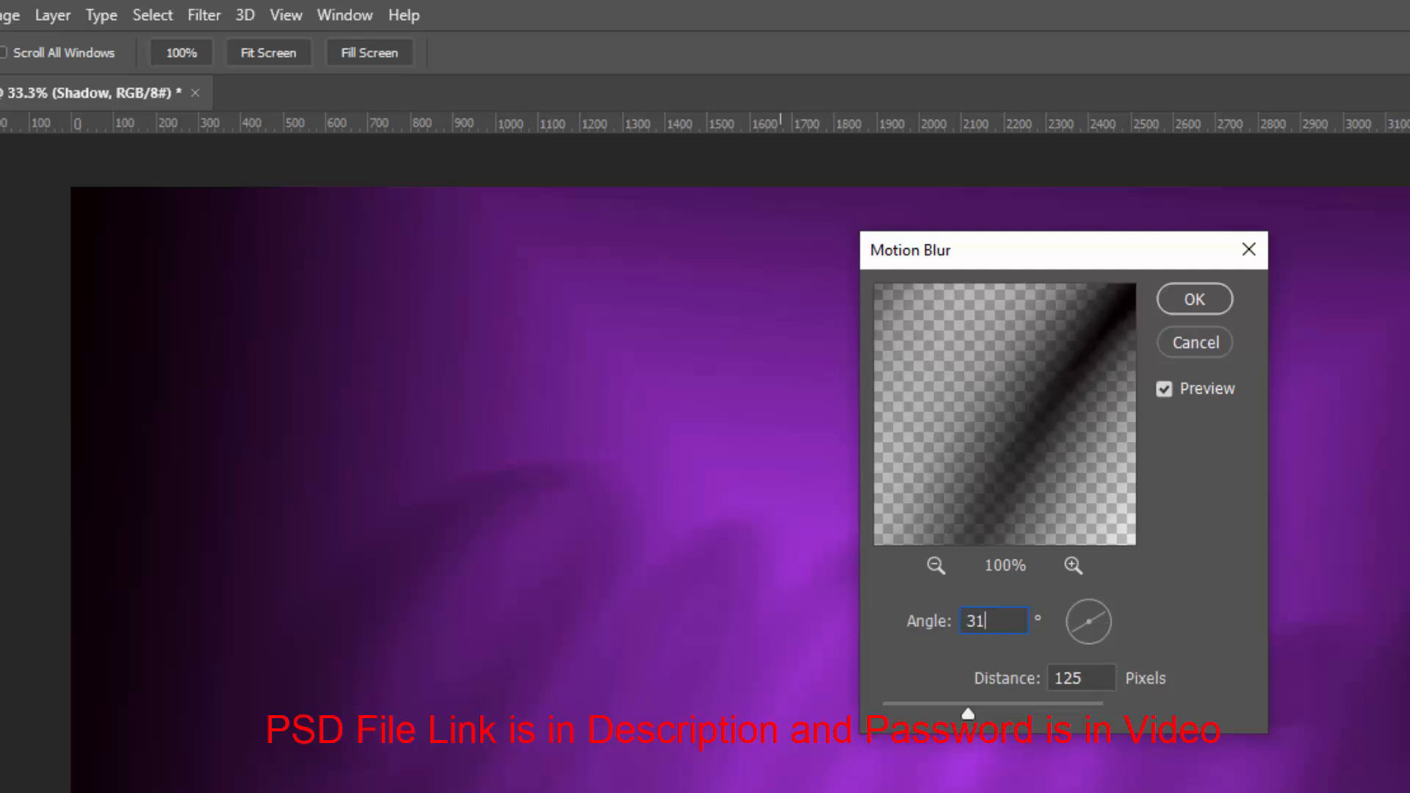
left_click_drag(1090, 673, 984, 670)
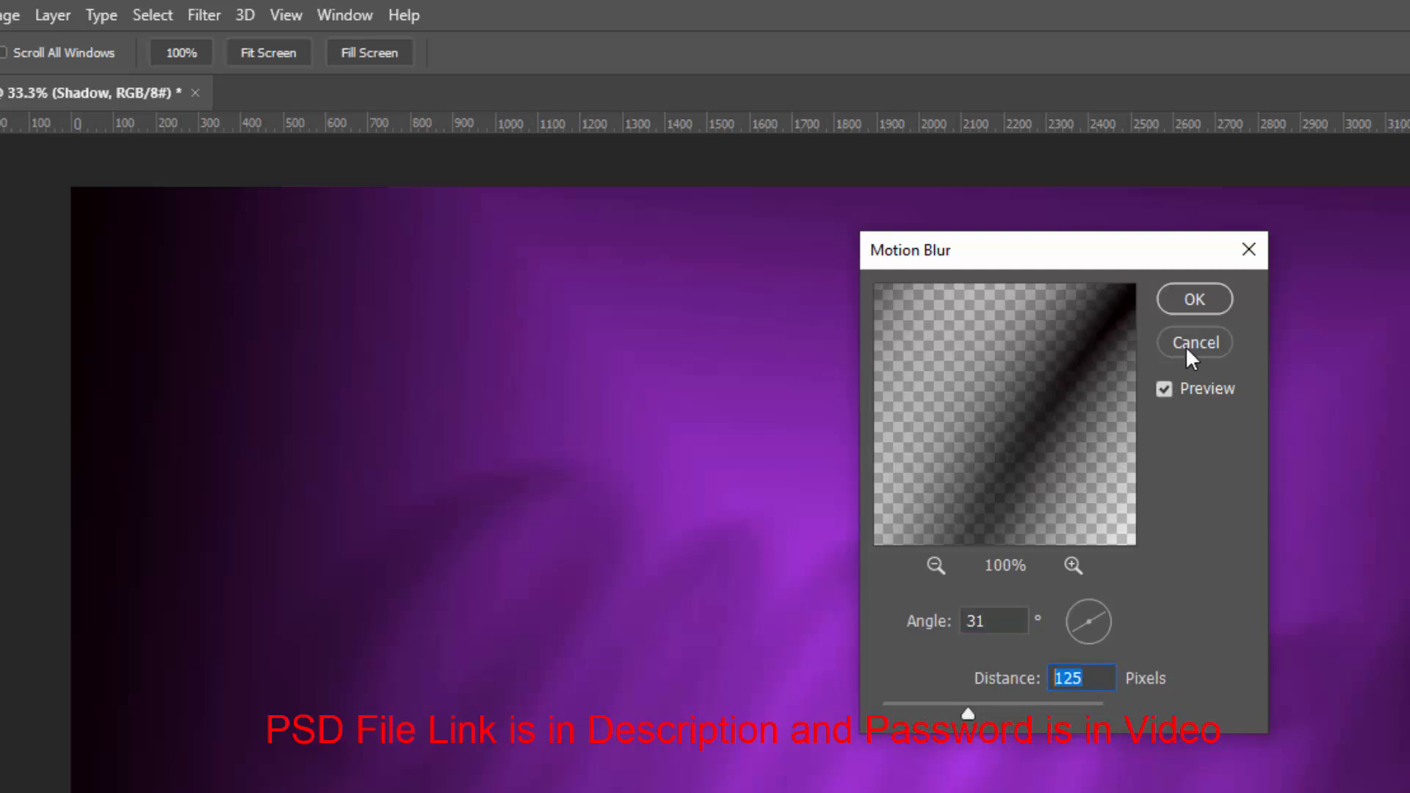
left_click(1188, 302)
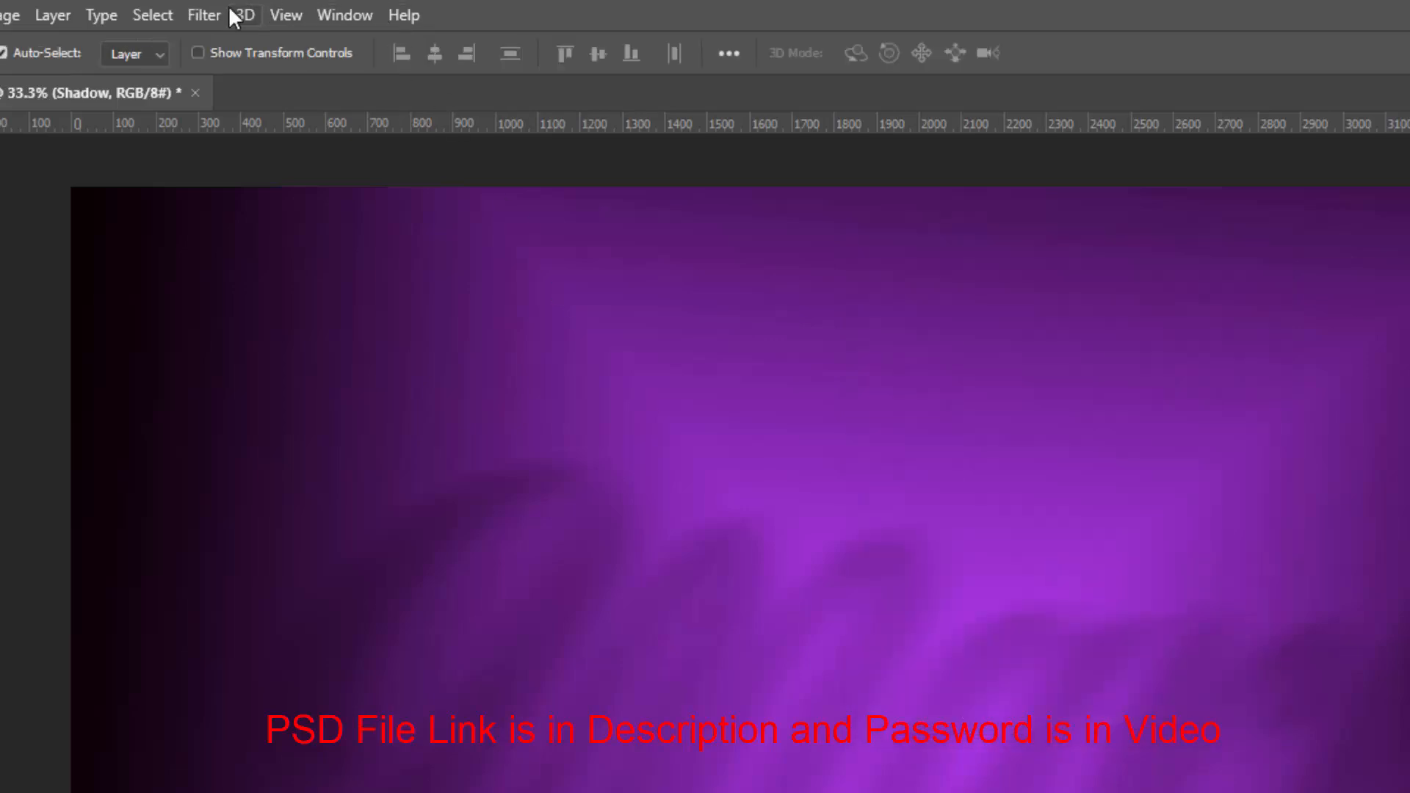
Apply a third Motion Blur at a 17° angle and 125 pixels, then collapse the layer's effects list
left_click(208, 18)
mouse_move(247, 298)
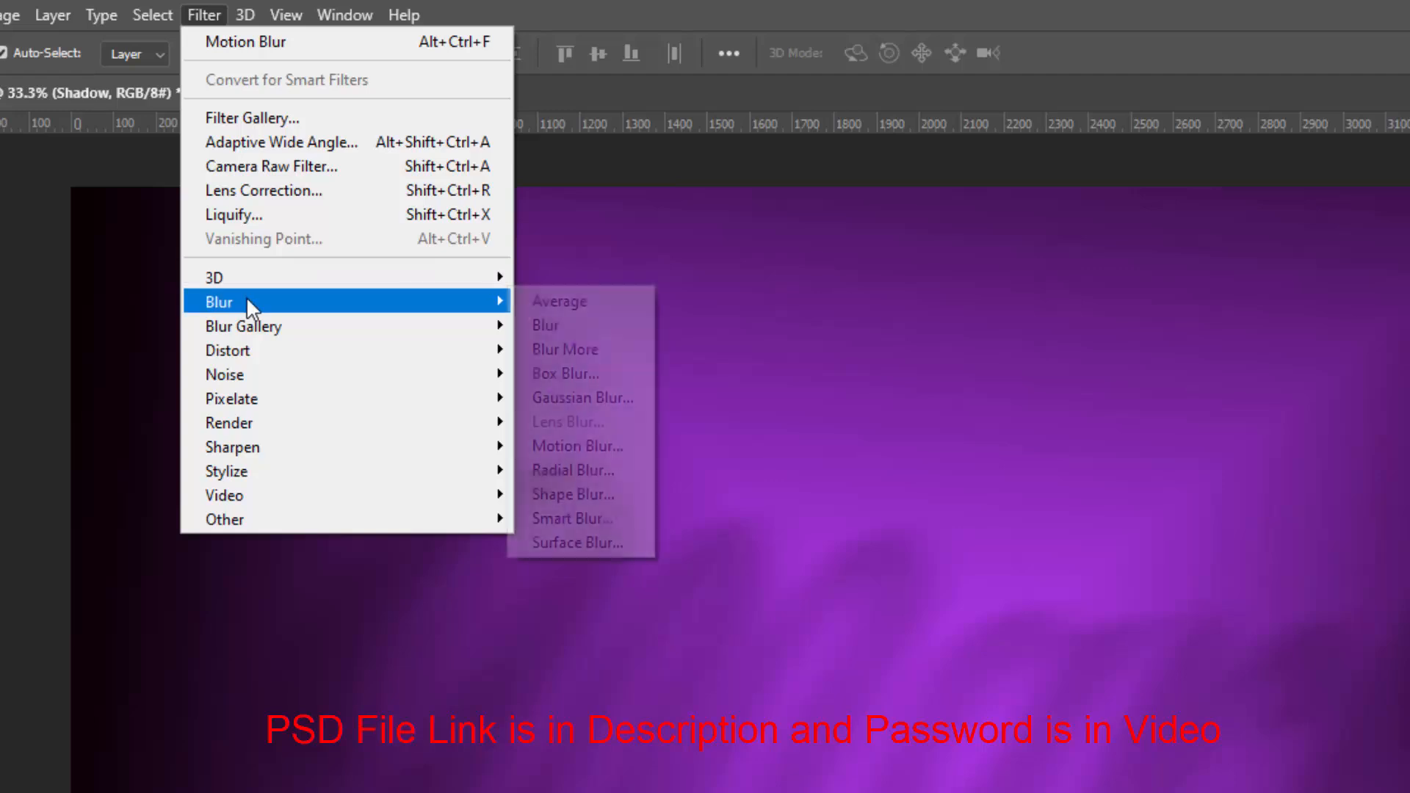
left_click(592, 443)
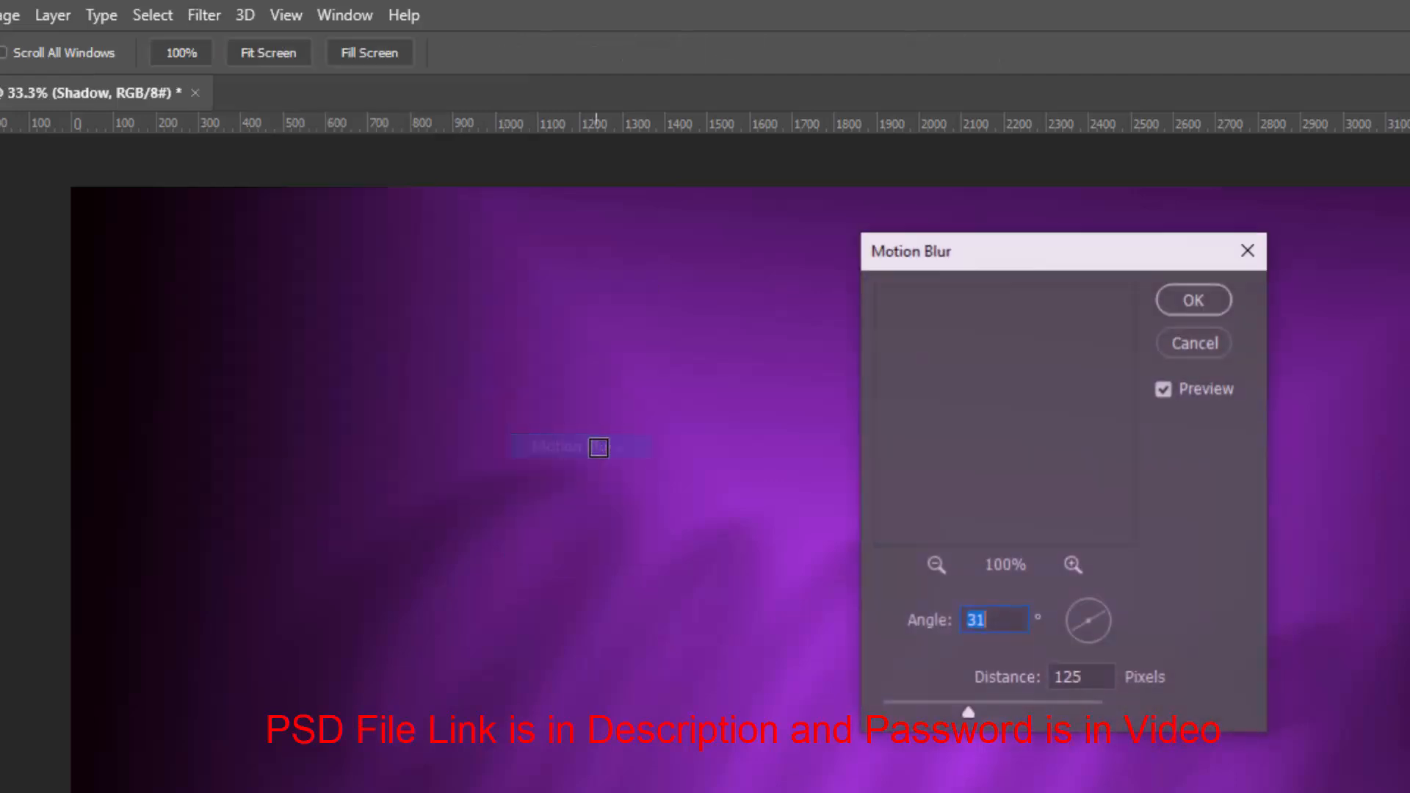
type("17")
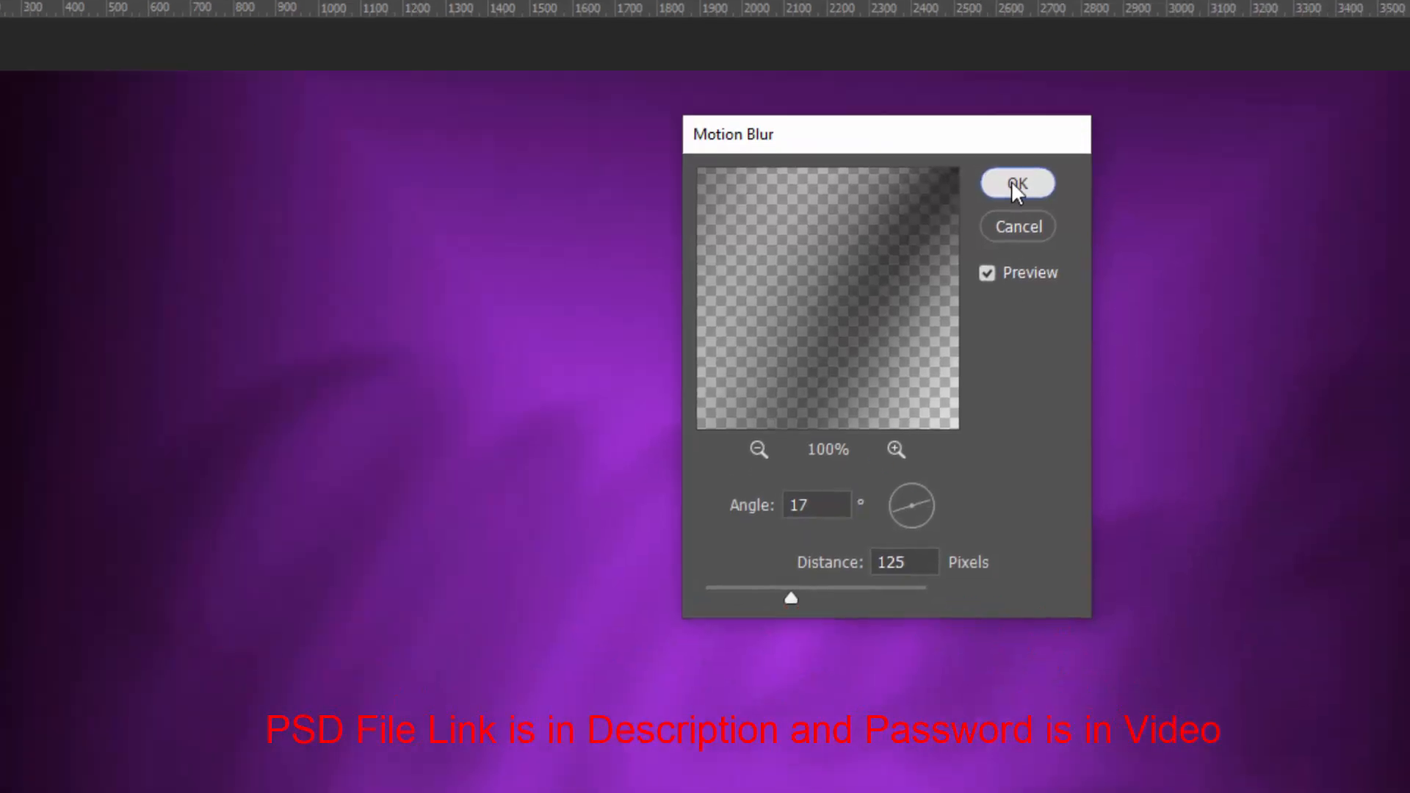
left_click(1194, 299)
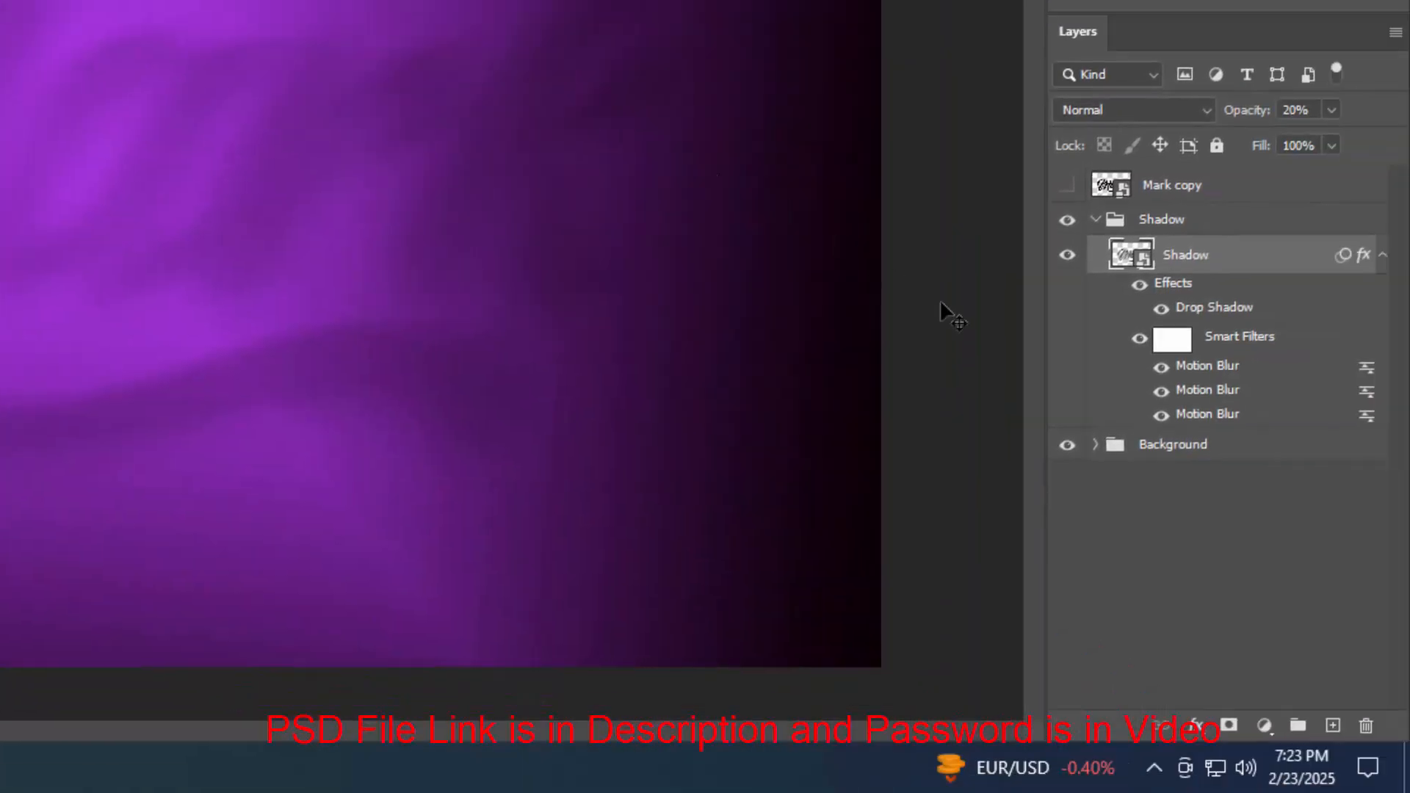
left_click(1383, 256)
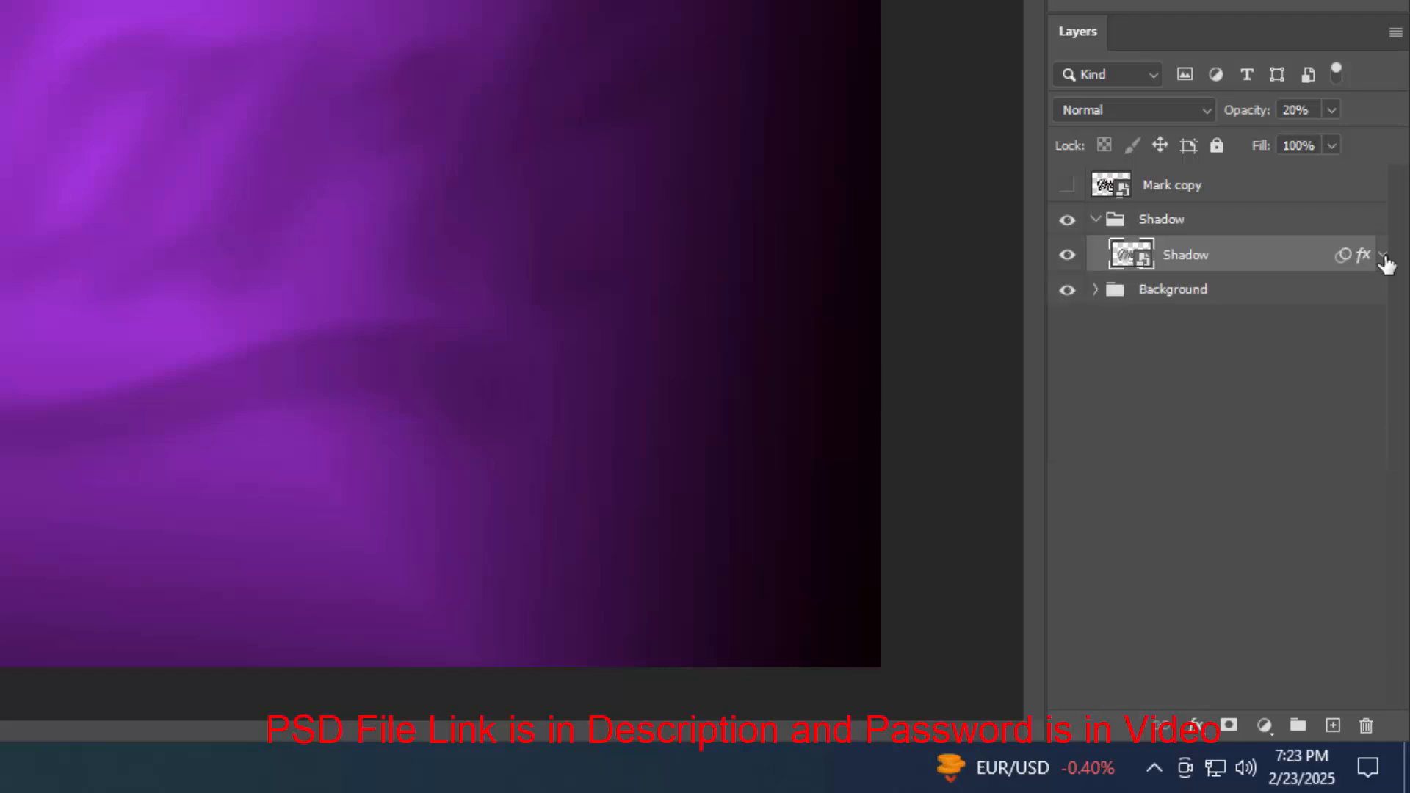
Show the Mark copy layer and move it down into the Shadow group above the Shadow layer
left_click(1241, 197)
left_click(1069, 185)
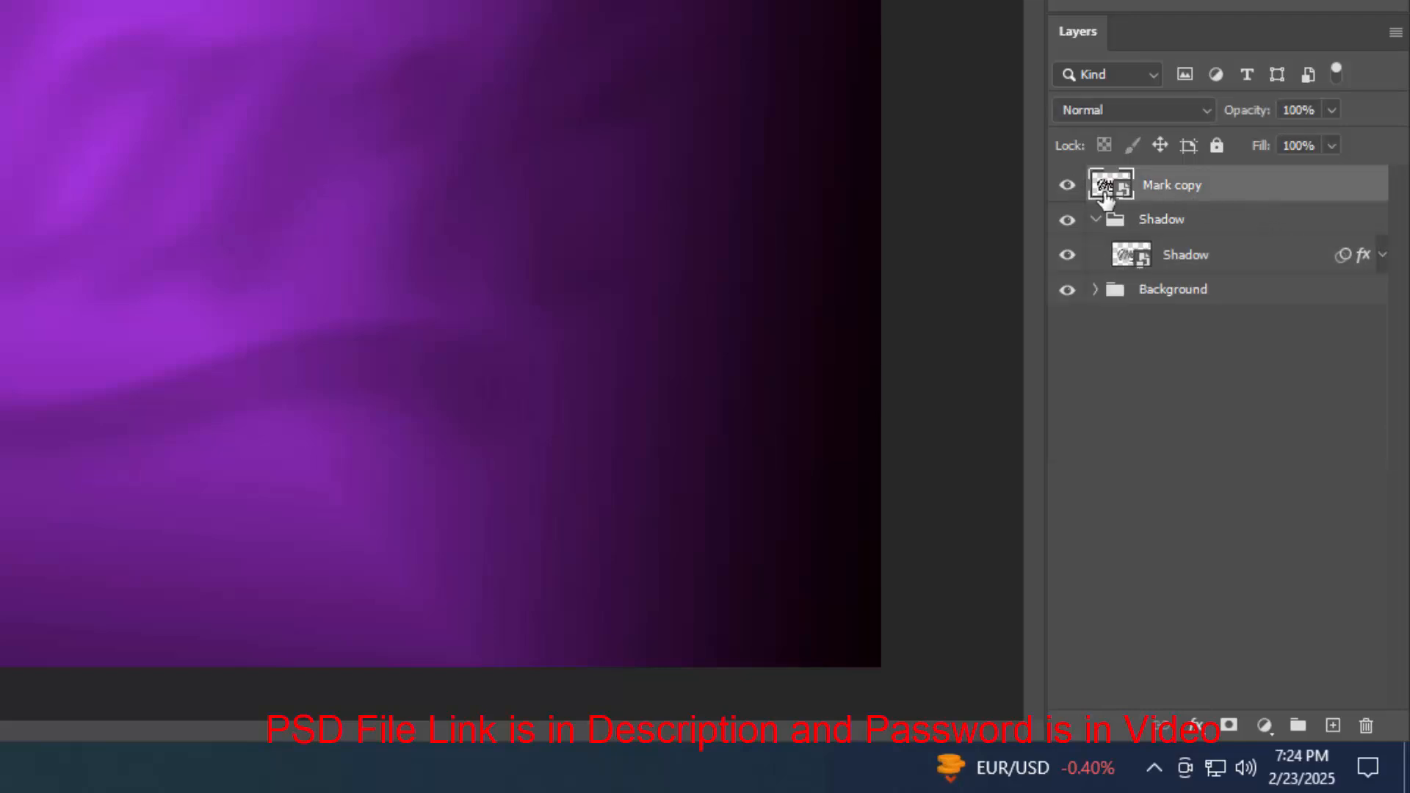
key("ctrl+bracketleft")
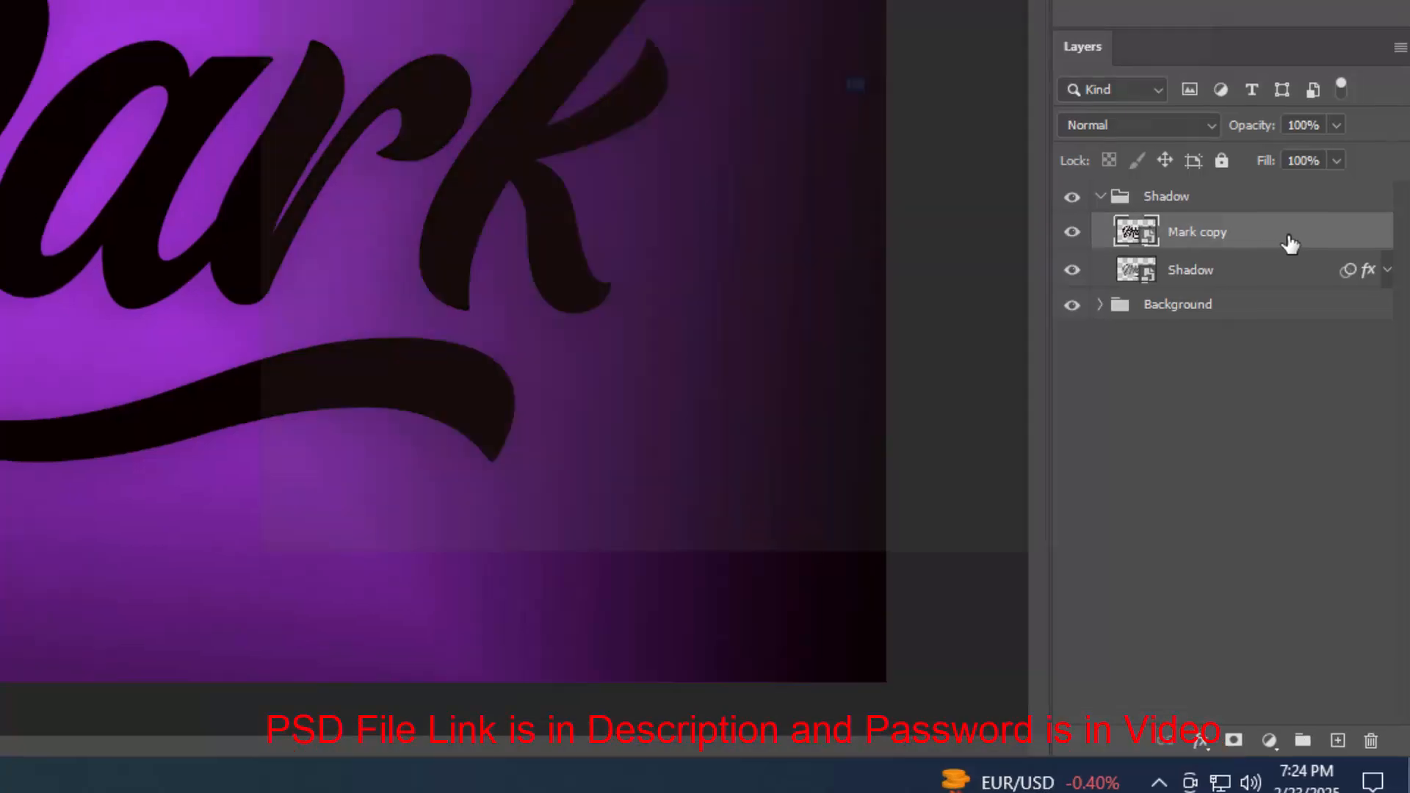
Open Mark copy's layer style and add a drop shadow with opacity 15%, angle 36° and distance 83 px
double_click(1287, 229)
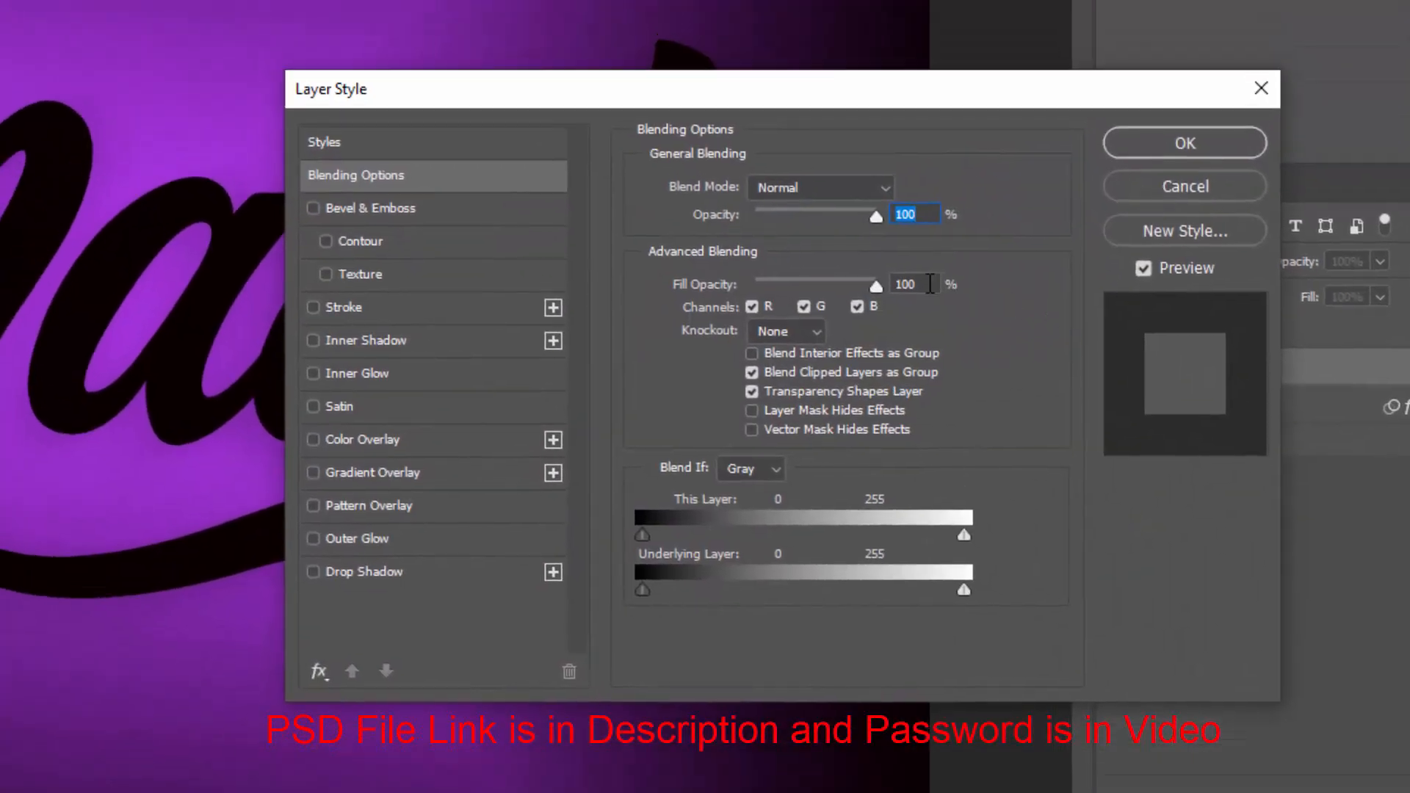
left_click(929, 283)
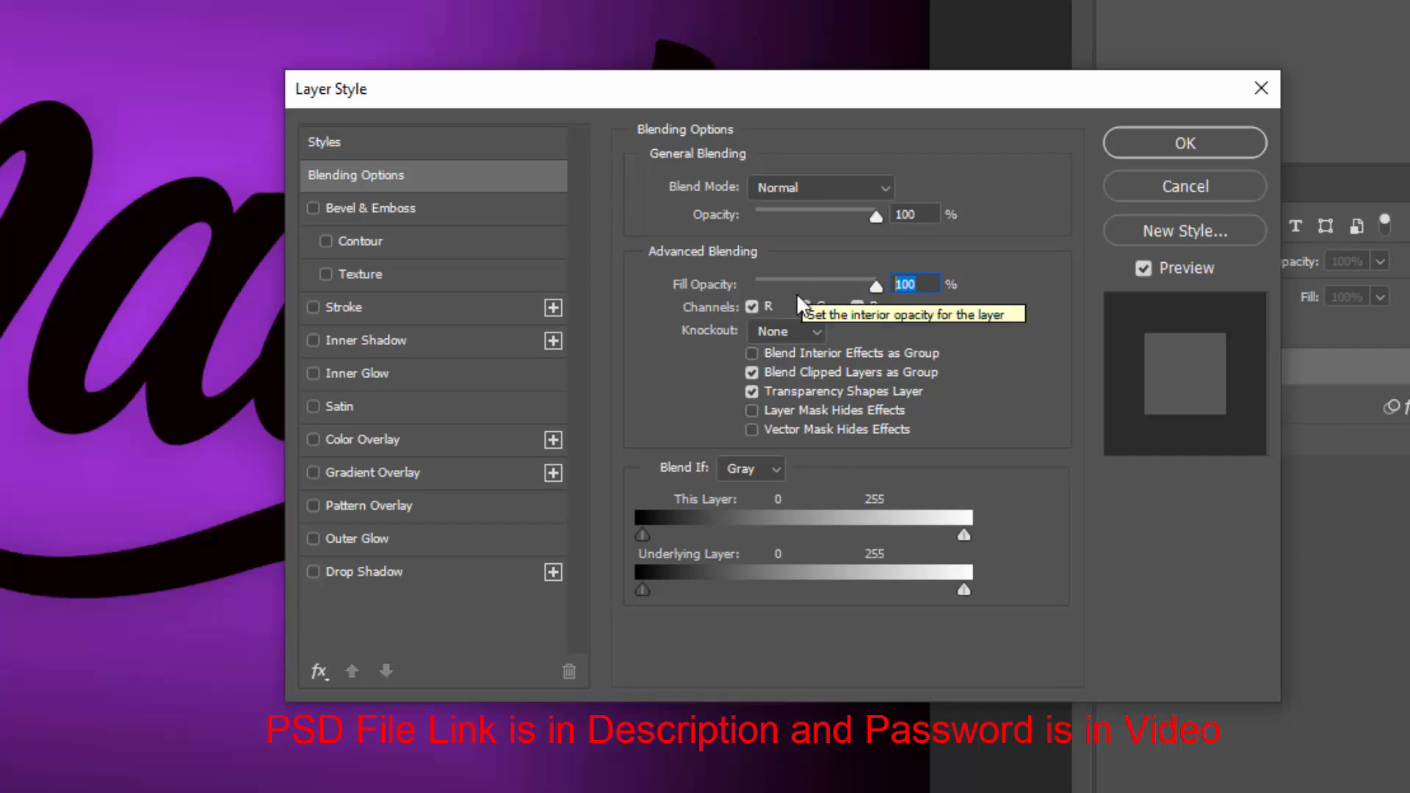
left_click(411, 577)
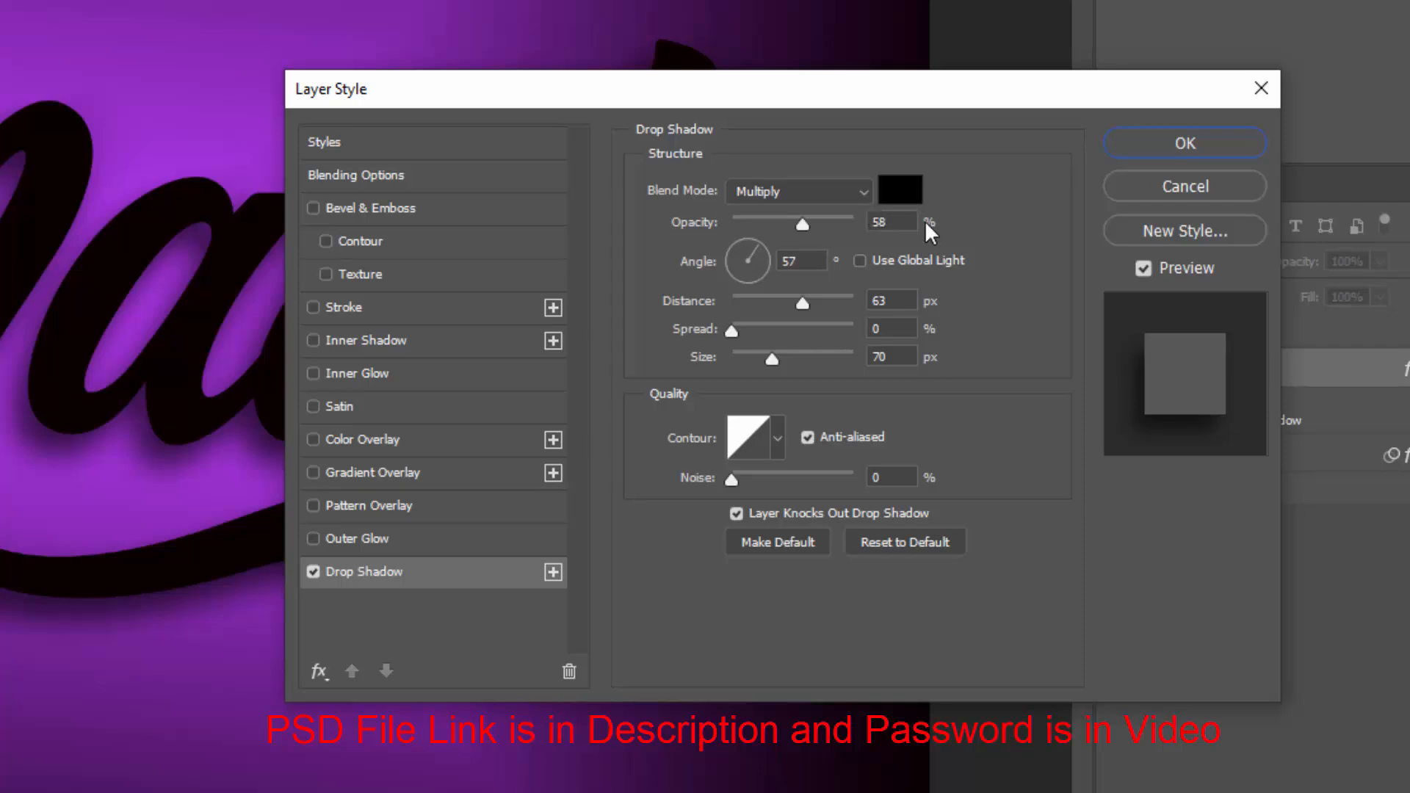
left_click(890, 222)
type("15")
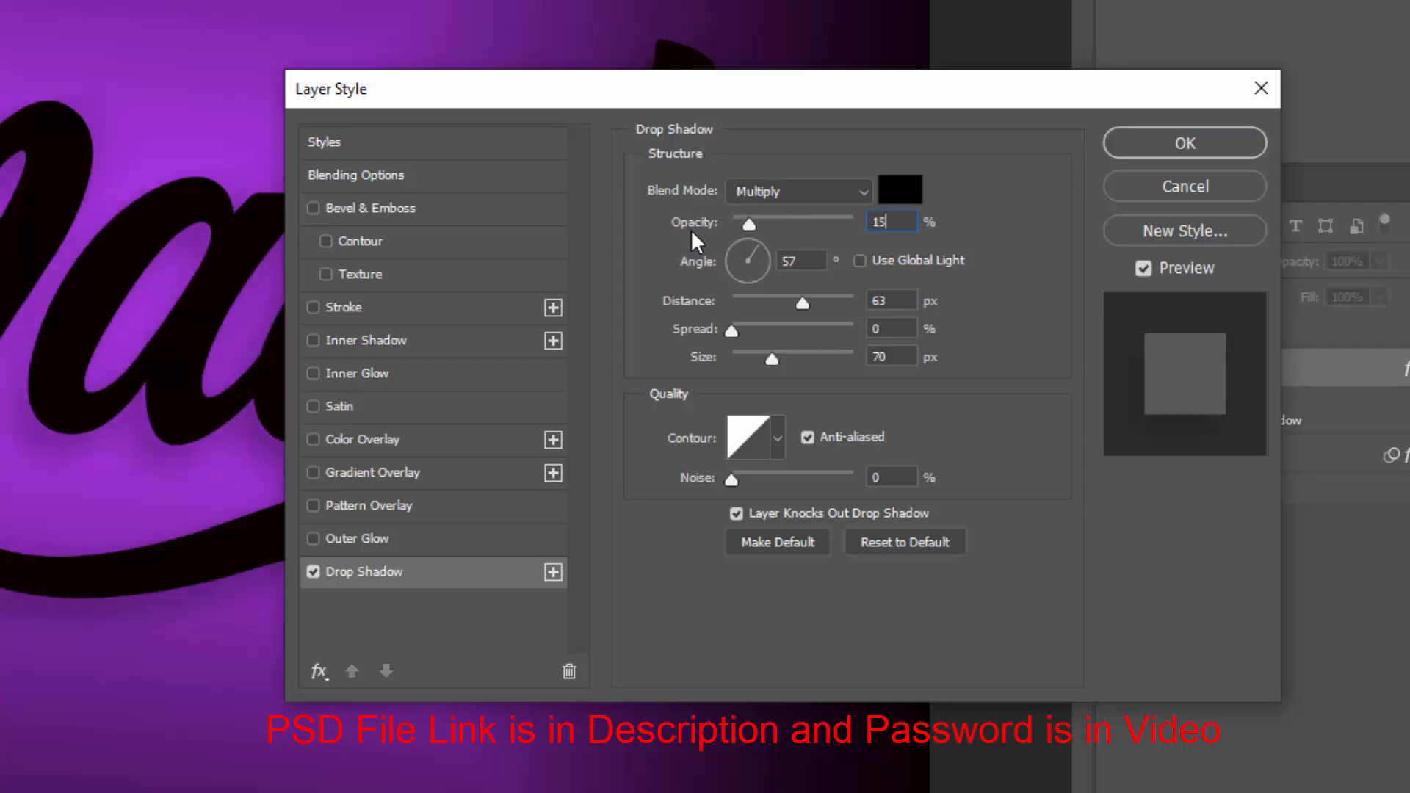
key("Tab")
type("36")
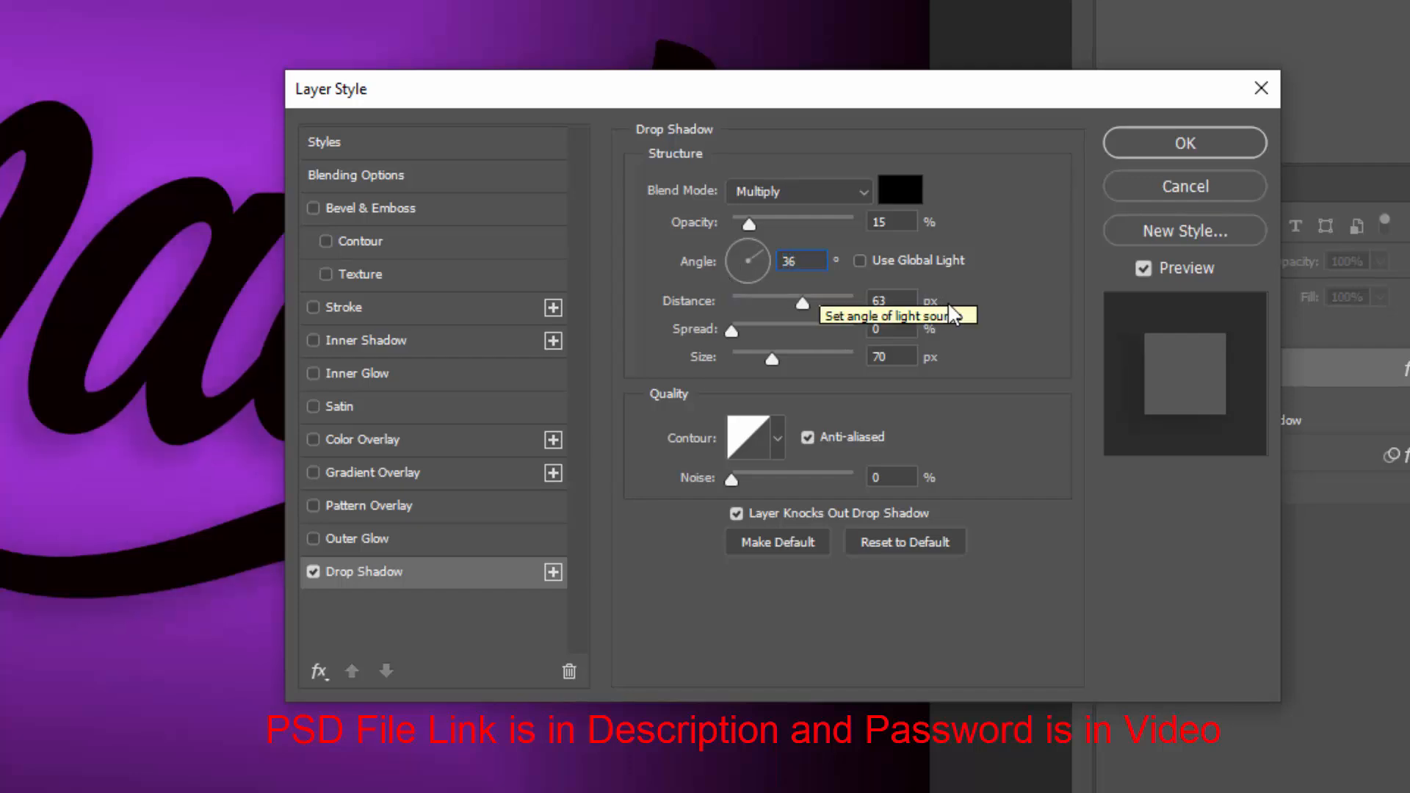
key("Tab")
type("83")
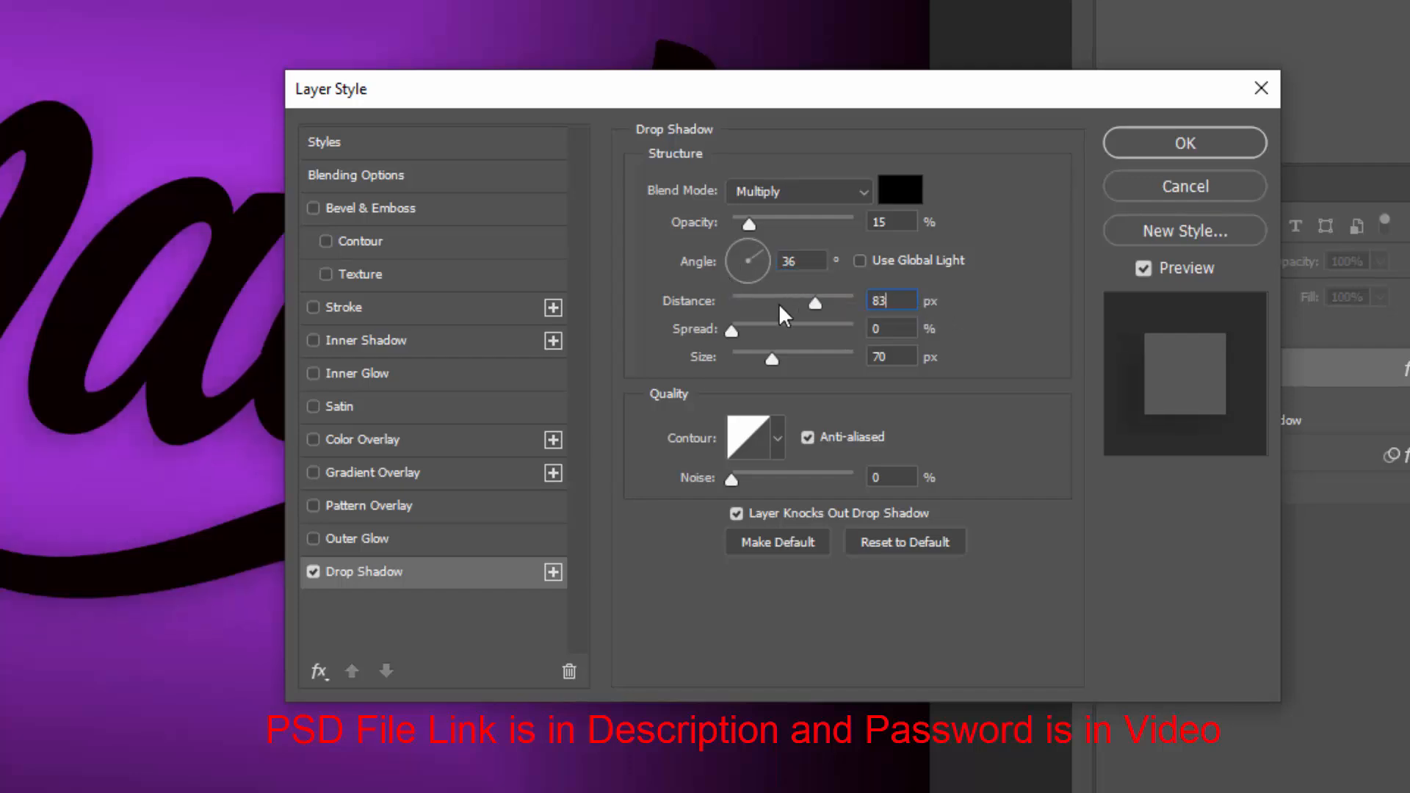
Set the drop shadow's spread to 26% and size to 139 px
left_click(881, 329)
double_click(881, 329)
type("26")
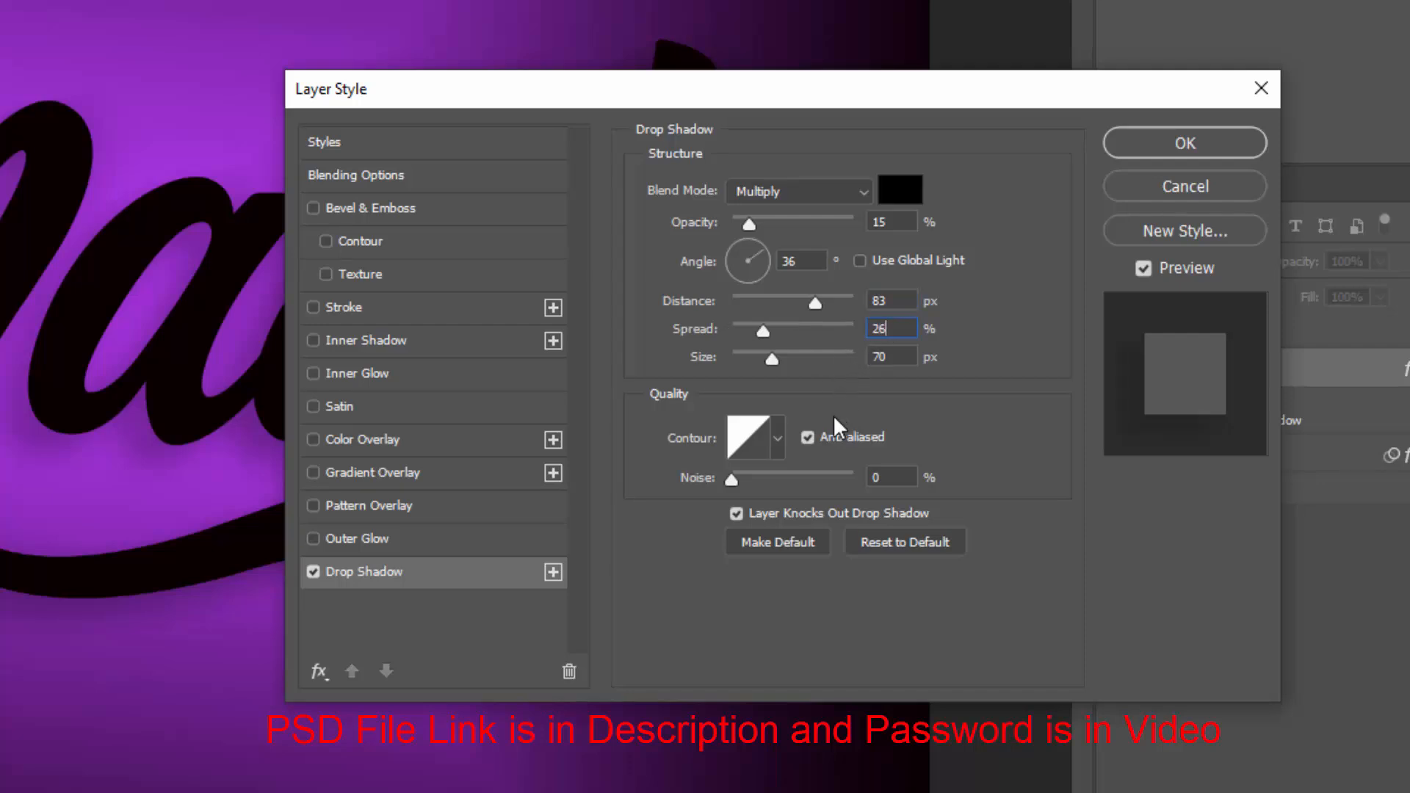
double_click(879, 360)
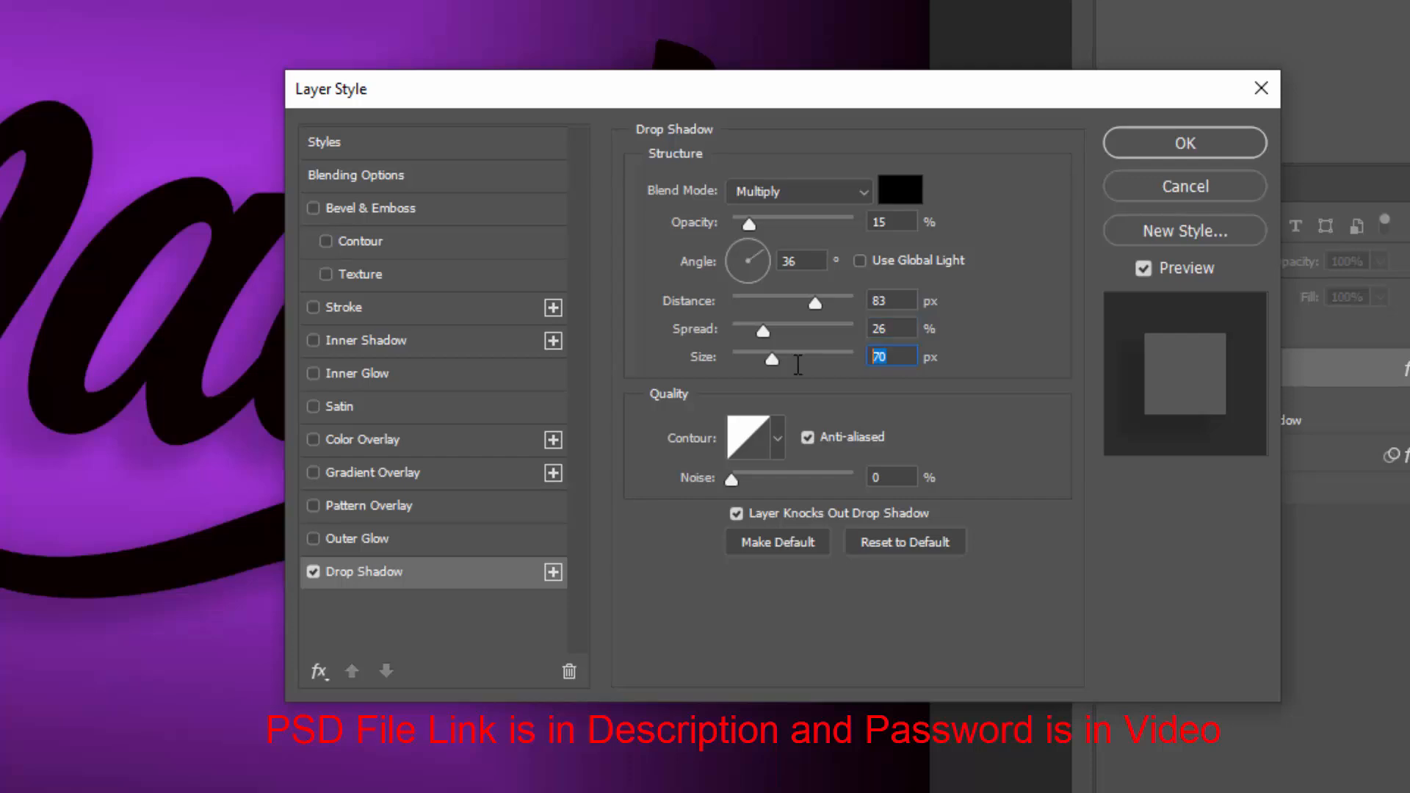
type("139")
double_click(888, 477)
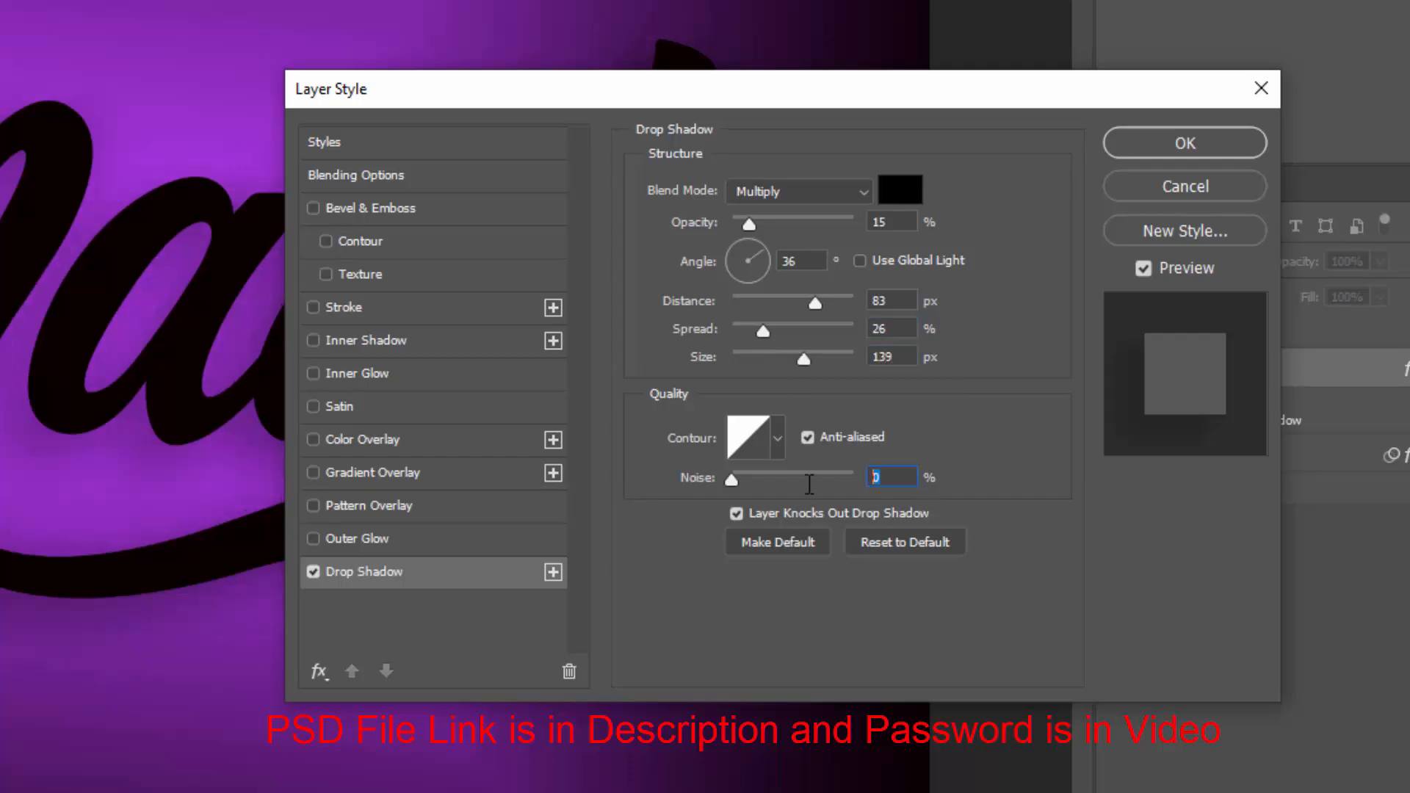
Add a second drop shadow and set its distance to 89 px, spread 0% and size 62 px
left_click(558, 573)
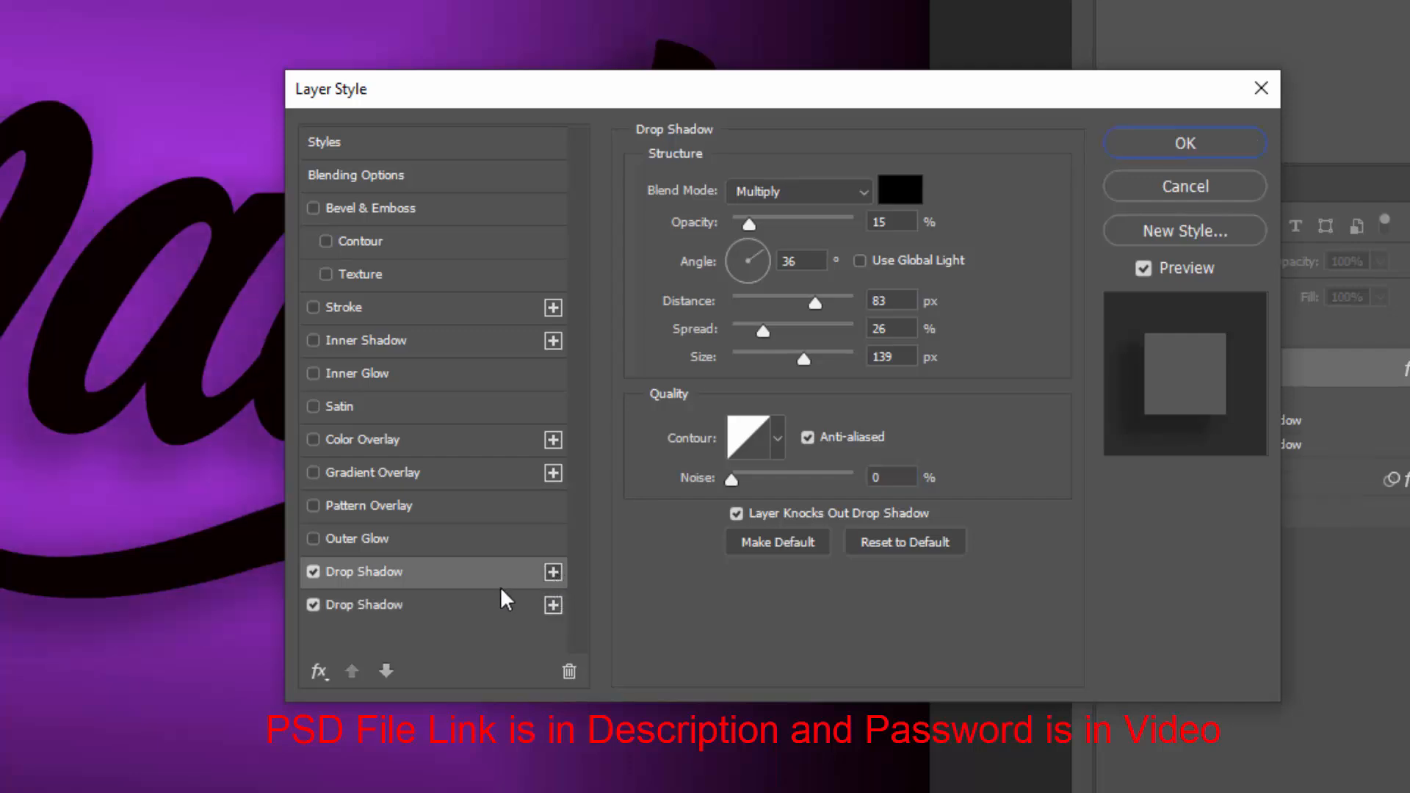
left_click(460, 603)
left_click(867, 224)
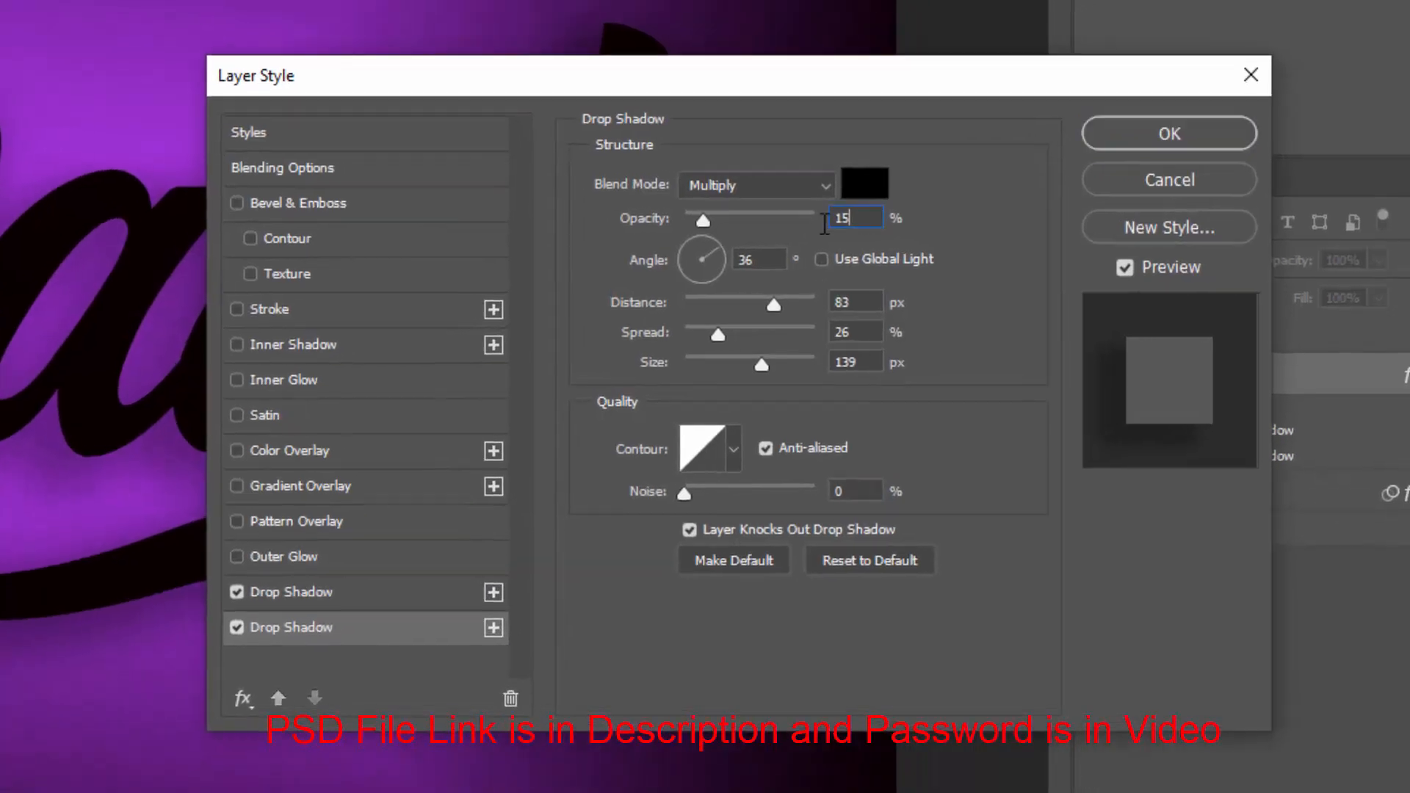
left_click_drag(824, 223, 733, 227)
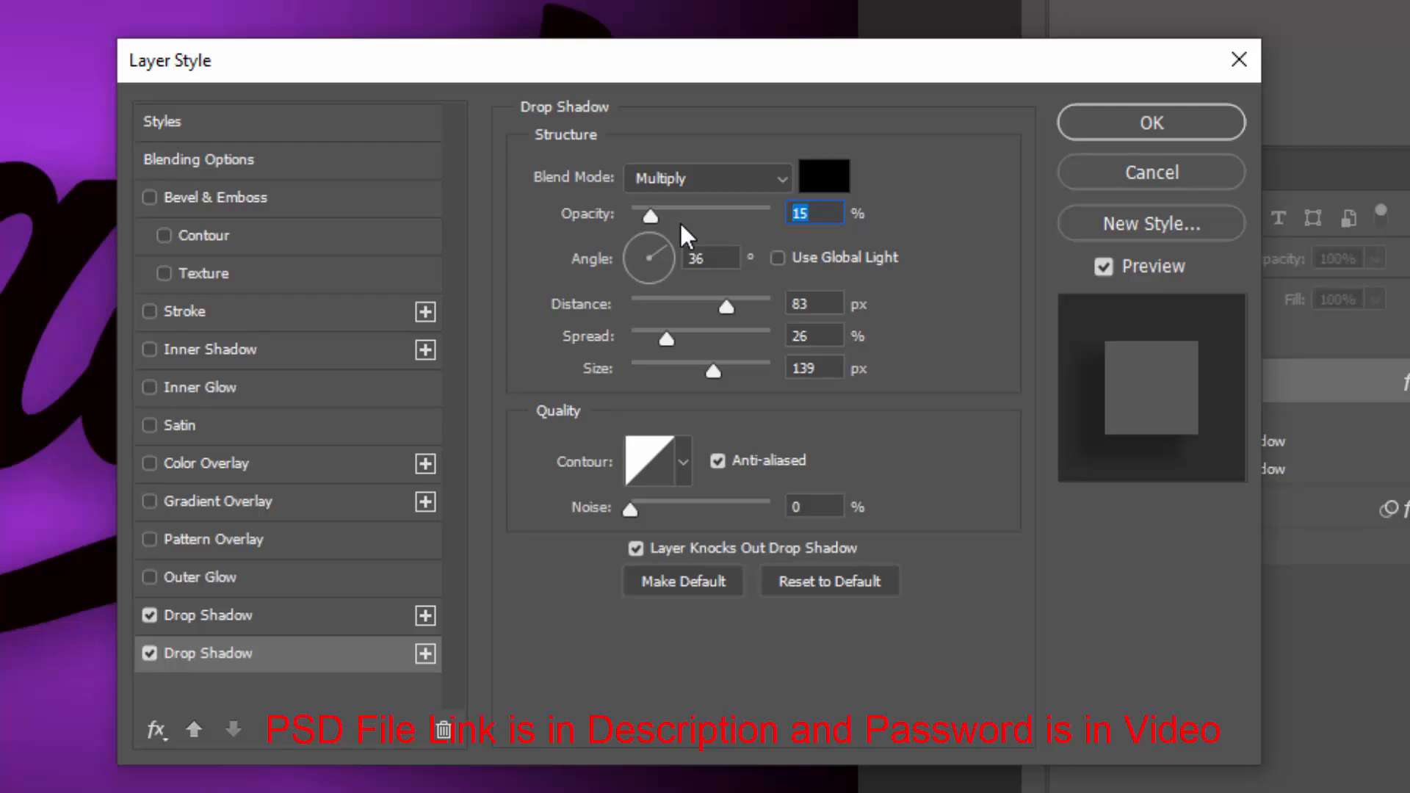
left_click_drag(823, 304, 681, 317)
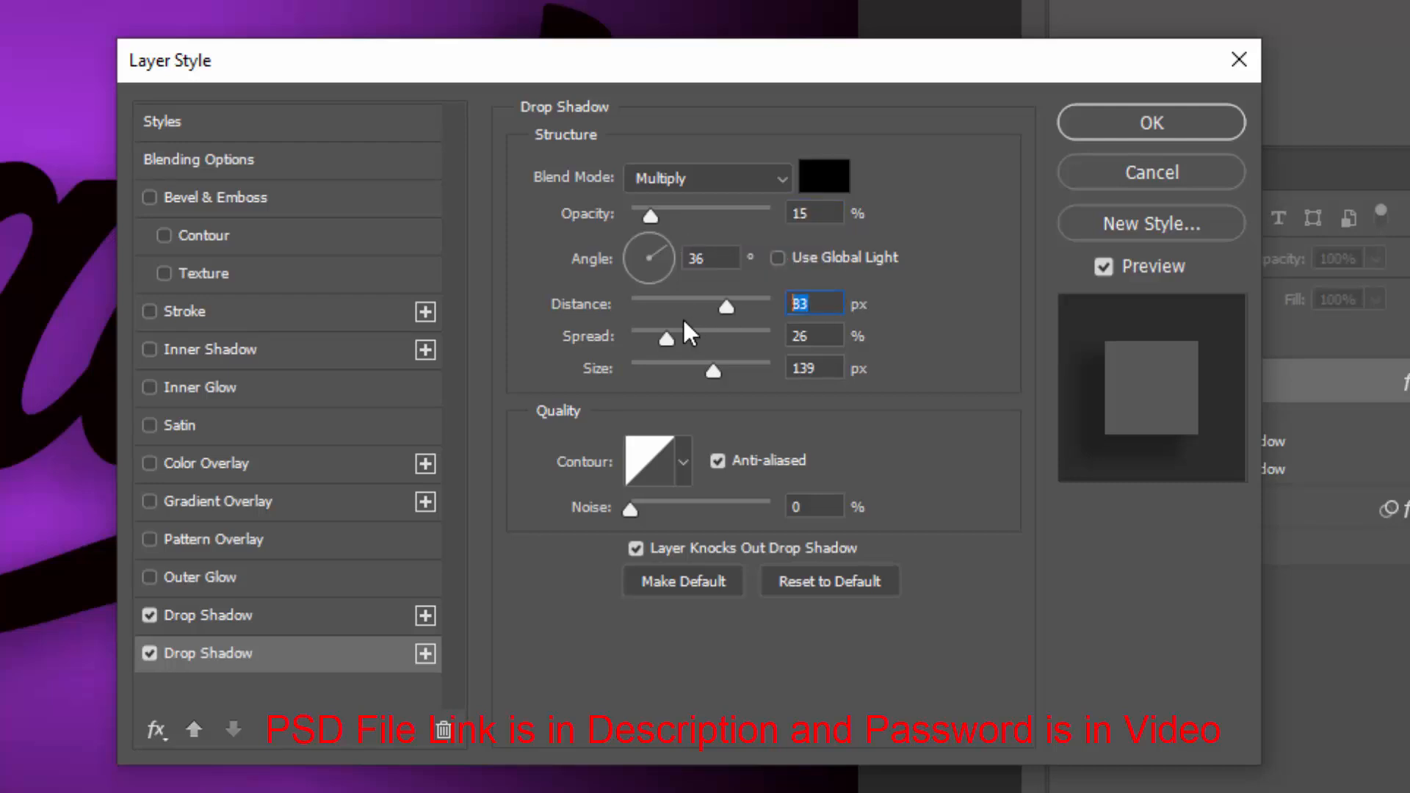
type("89")
left_click_drag(842, 335, 720, 339)
type("0")
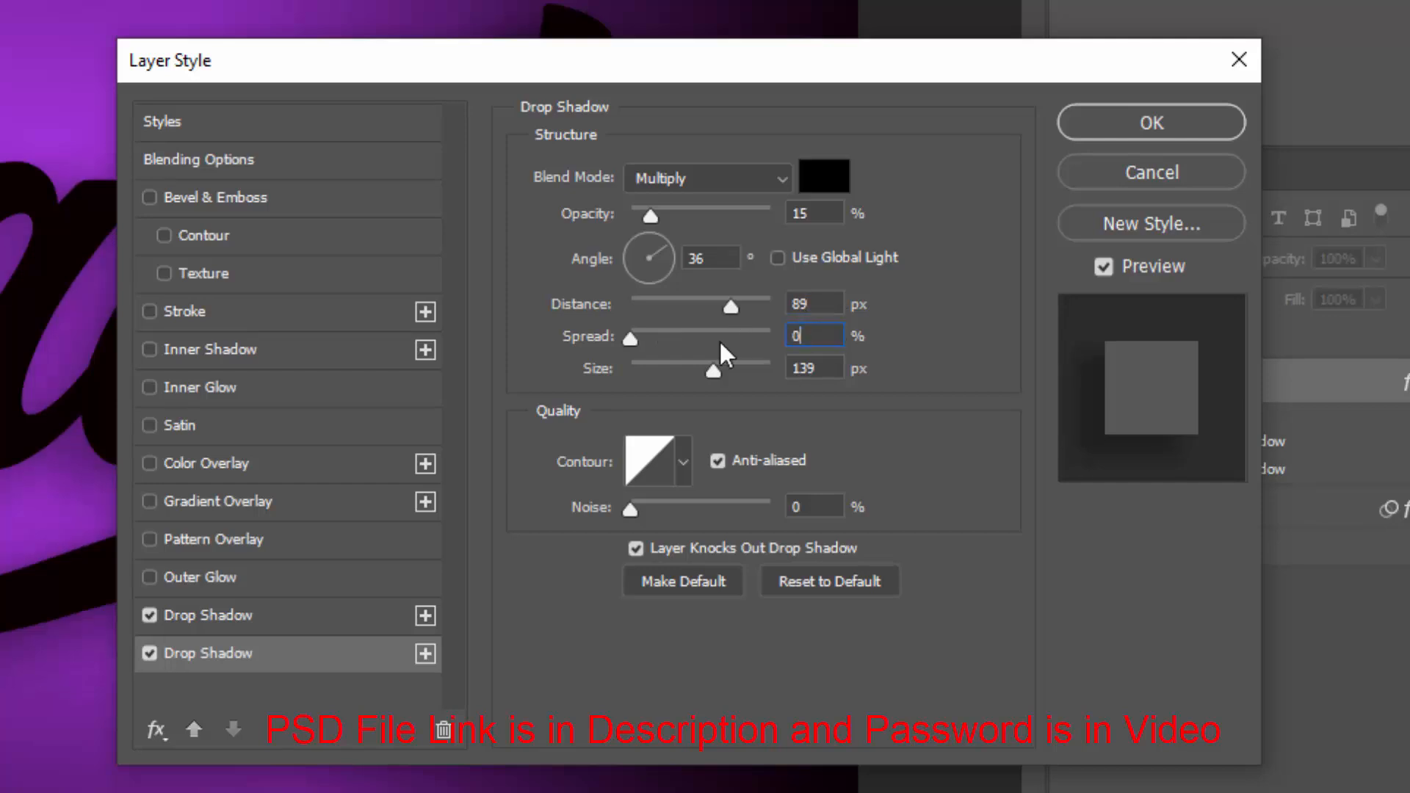
left_click_drag(815, 368, 685, 377)
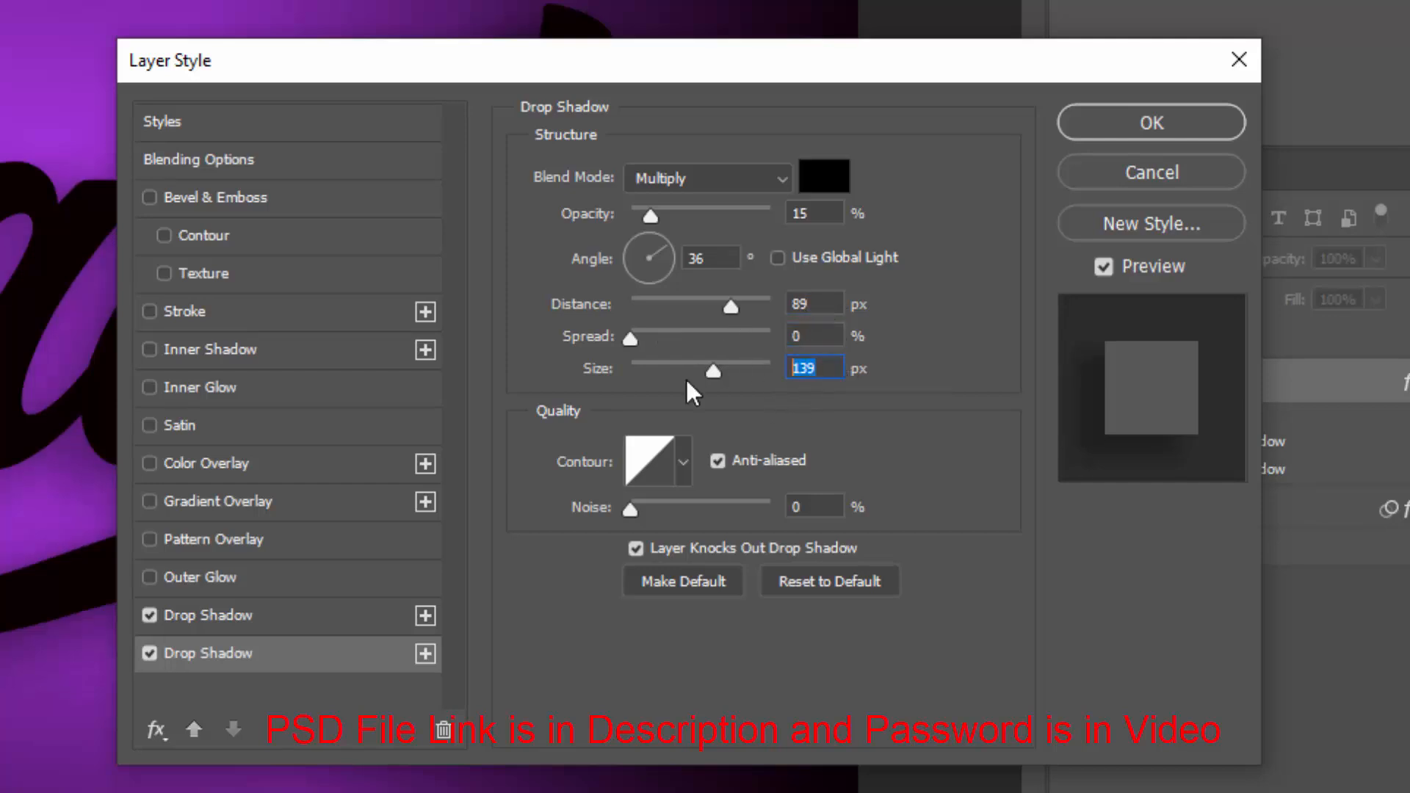
type("62")
Add a third drop shadow with opacity 40% and angle 42°
left_click(425, 653)
left_click(337, 694)
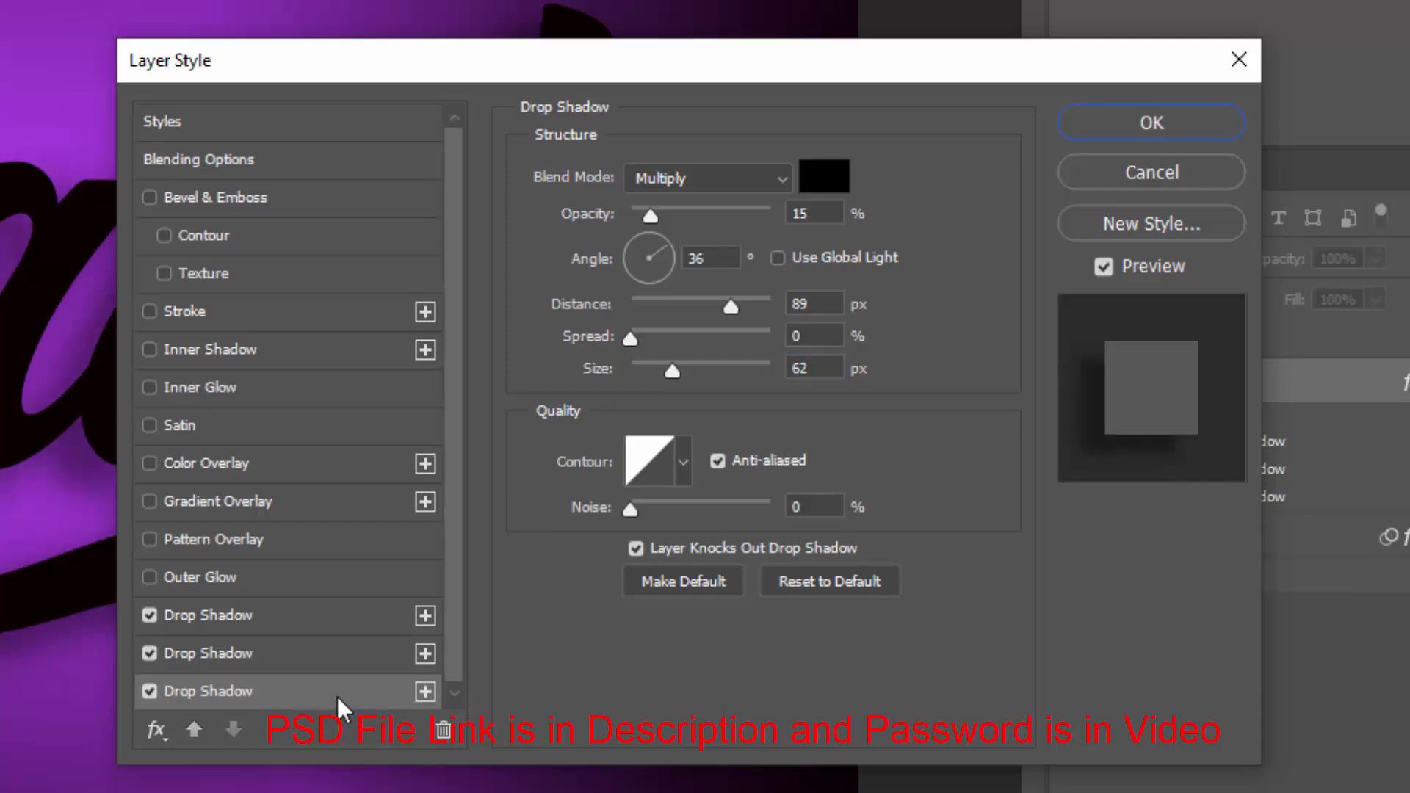
double_click(833, 211)
type("40")
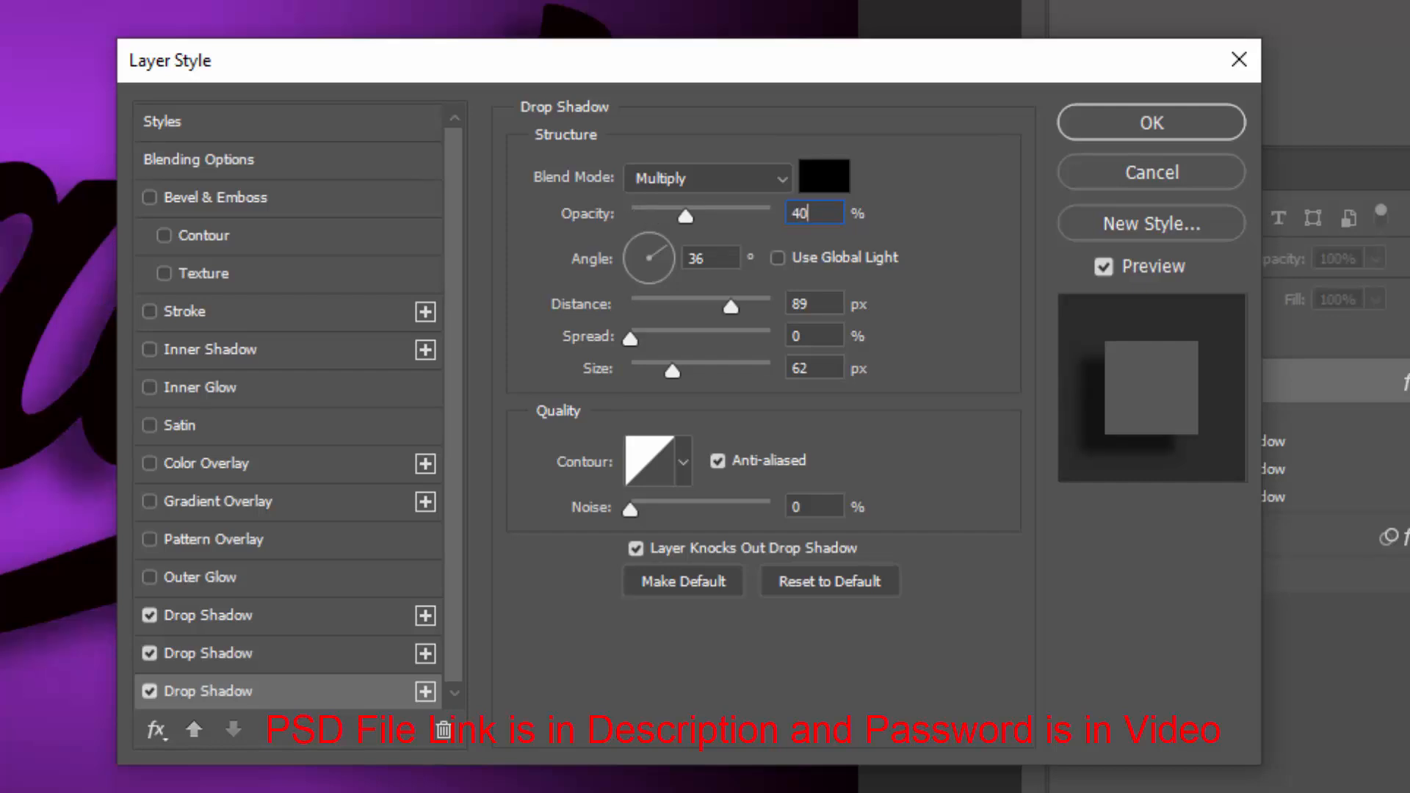
double_click(727, 259)
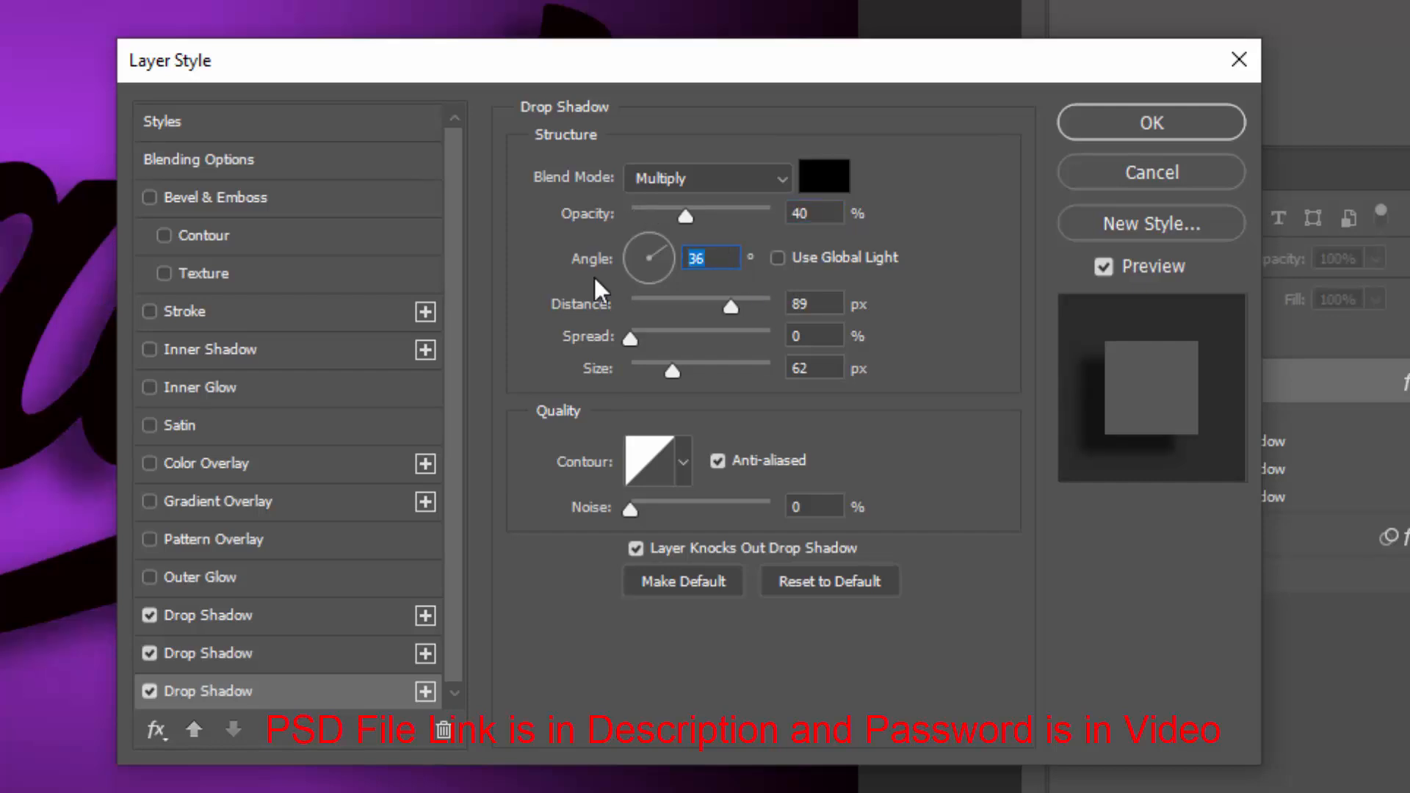
type("42")
Set the third drop shadow's distance to 39 px, spread 16% and size 29 px
double_click(811, 304)
type("39")
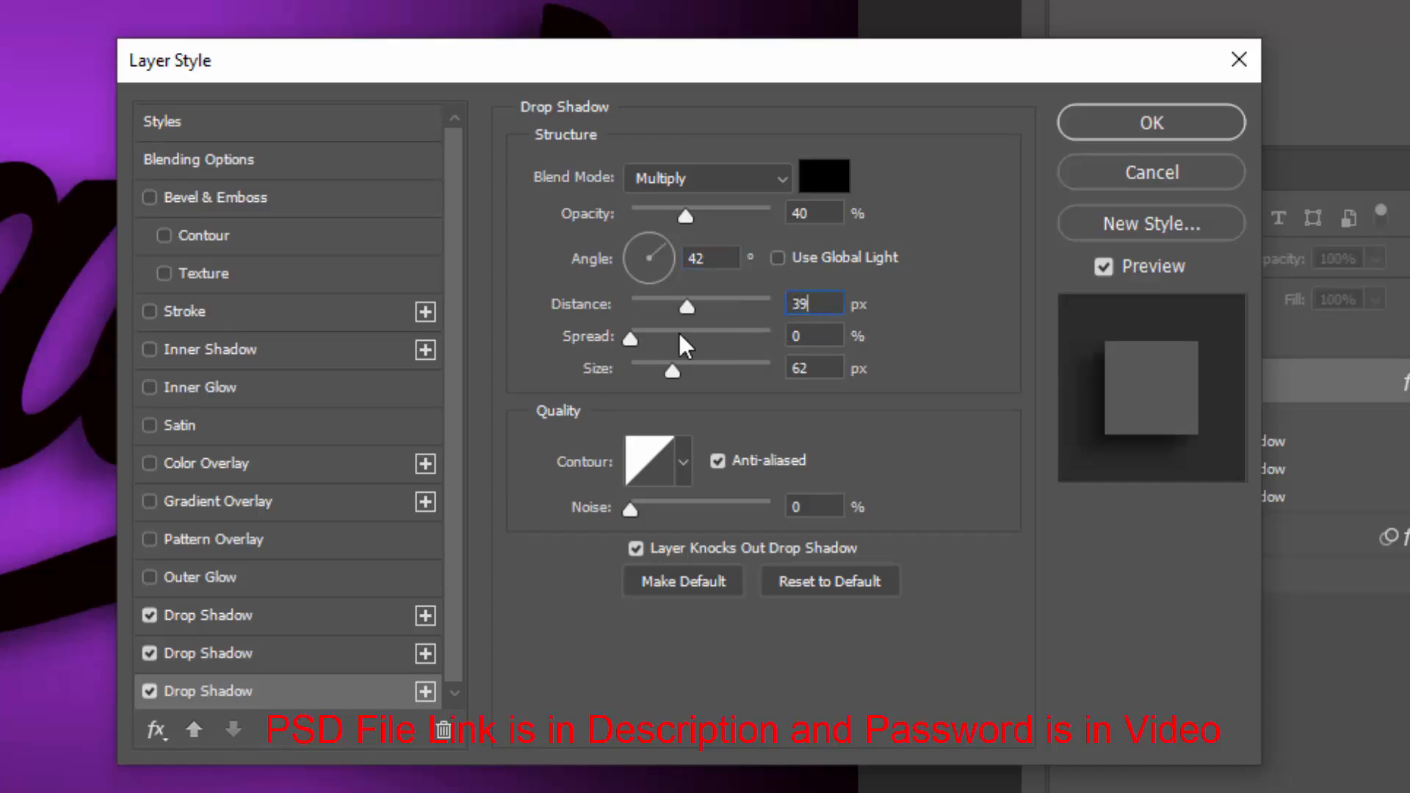
double_click(812, 336)
type("16")
double_click(815, 367)
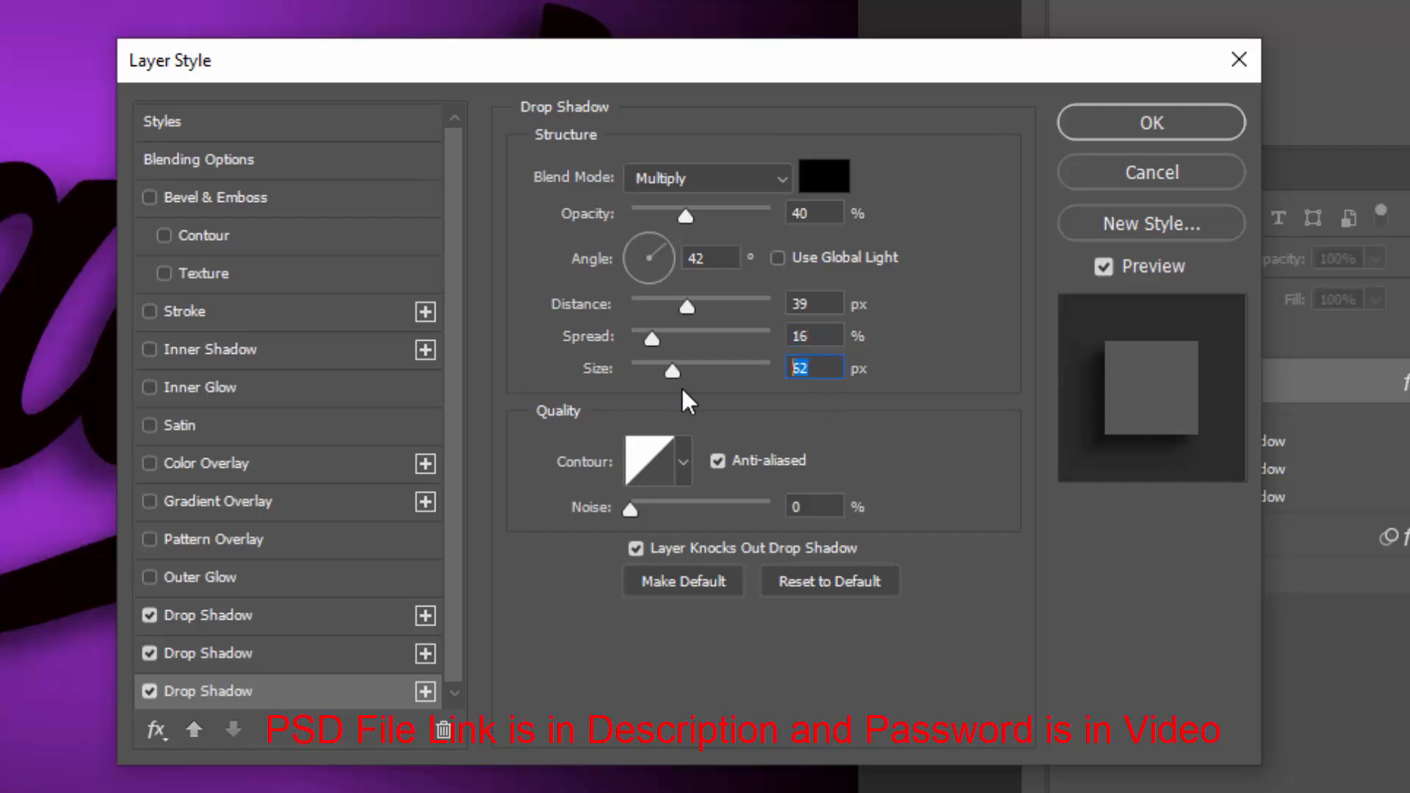
type("29")
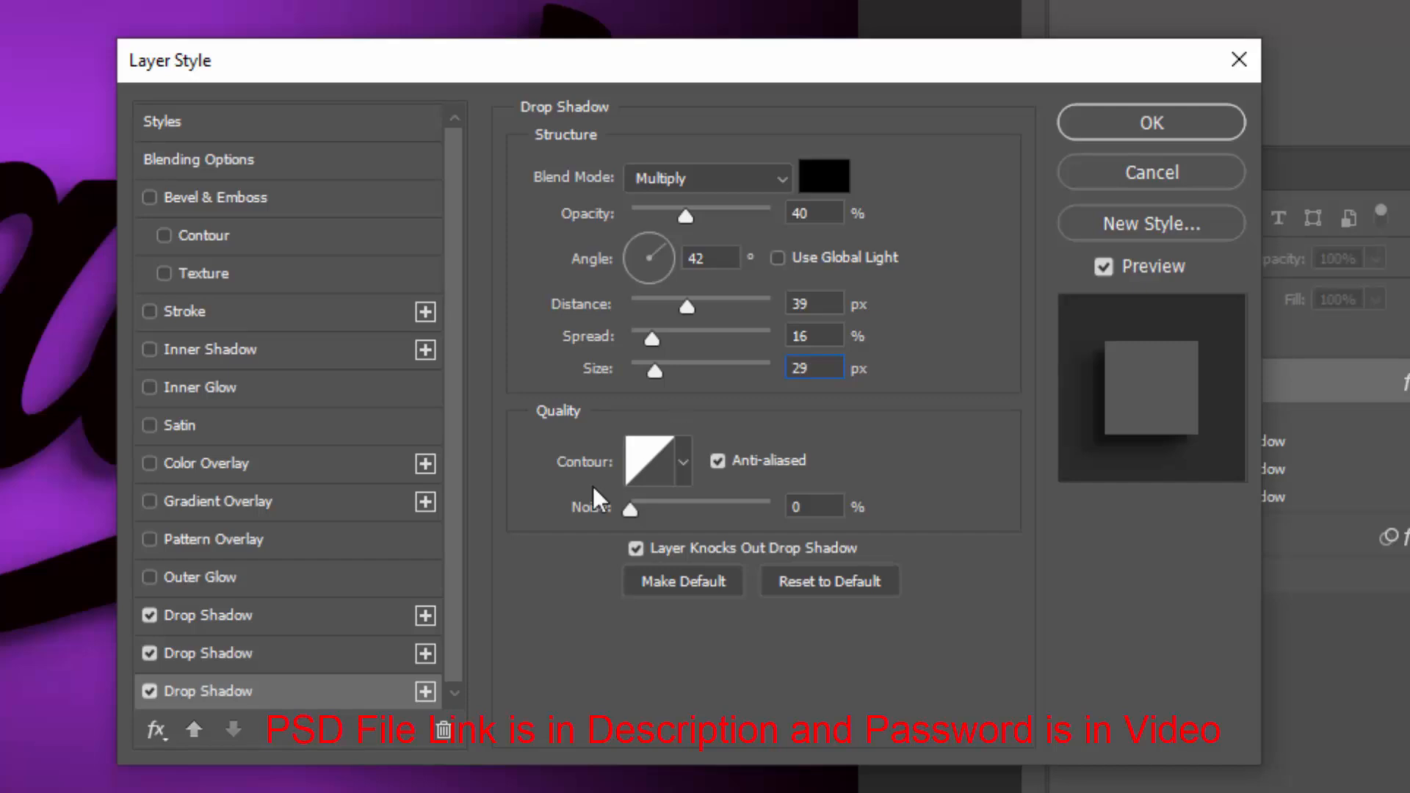
Add a fourth drop shadow with opacity 60%, angle 90° and distance 24 px, then confirm the layer style
left_click(425, 691)
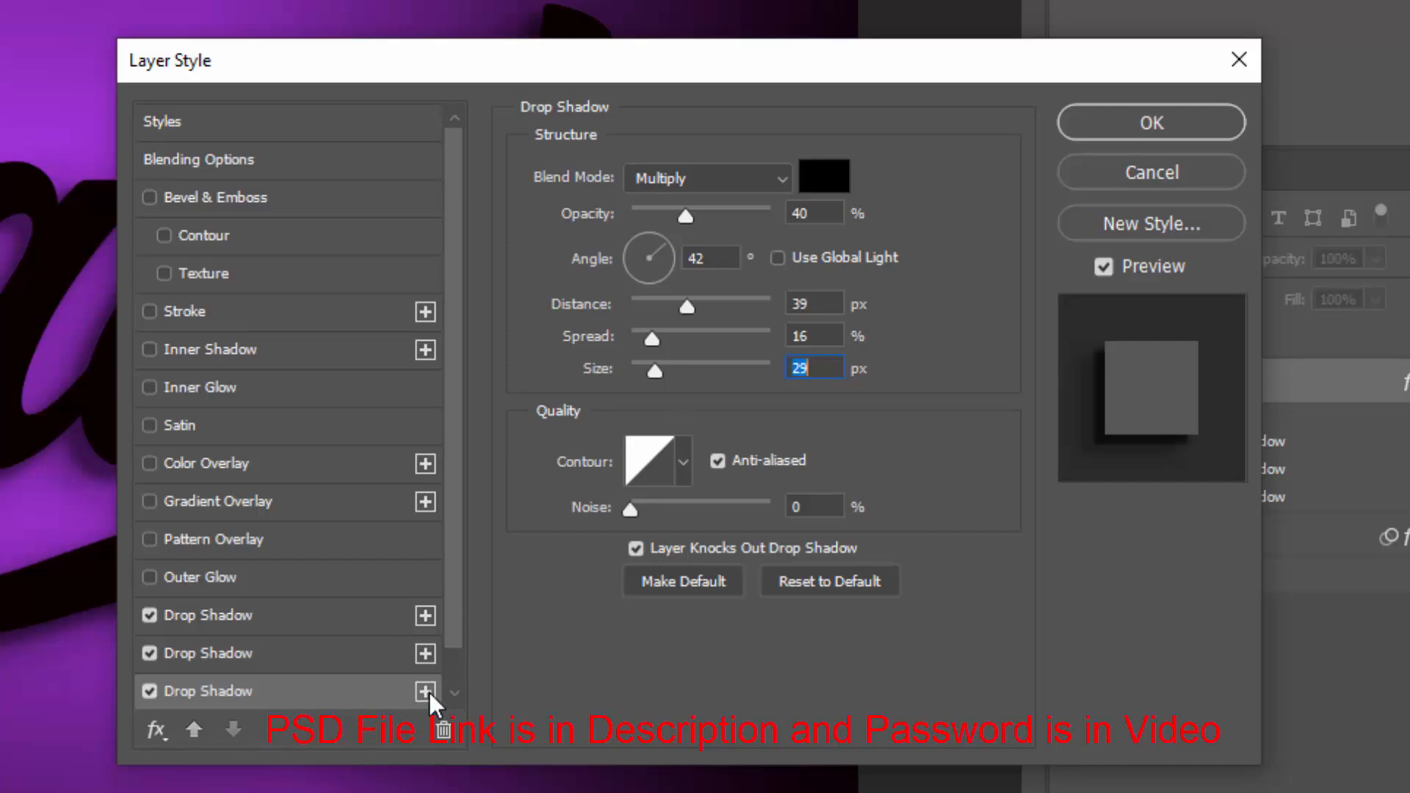
left_click(298, 697)
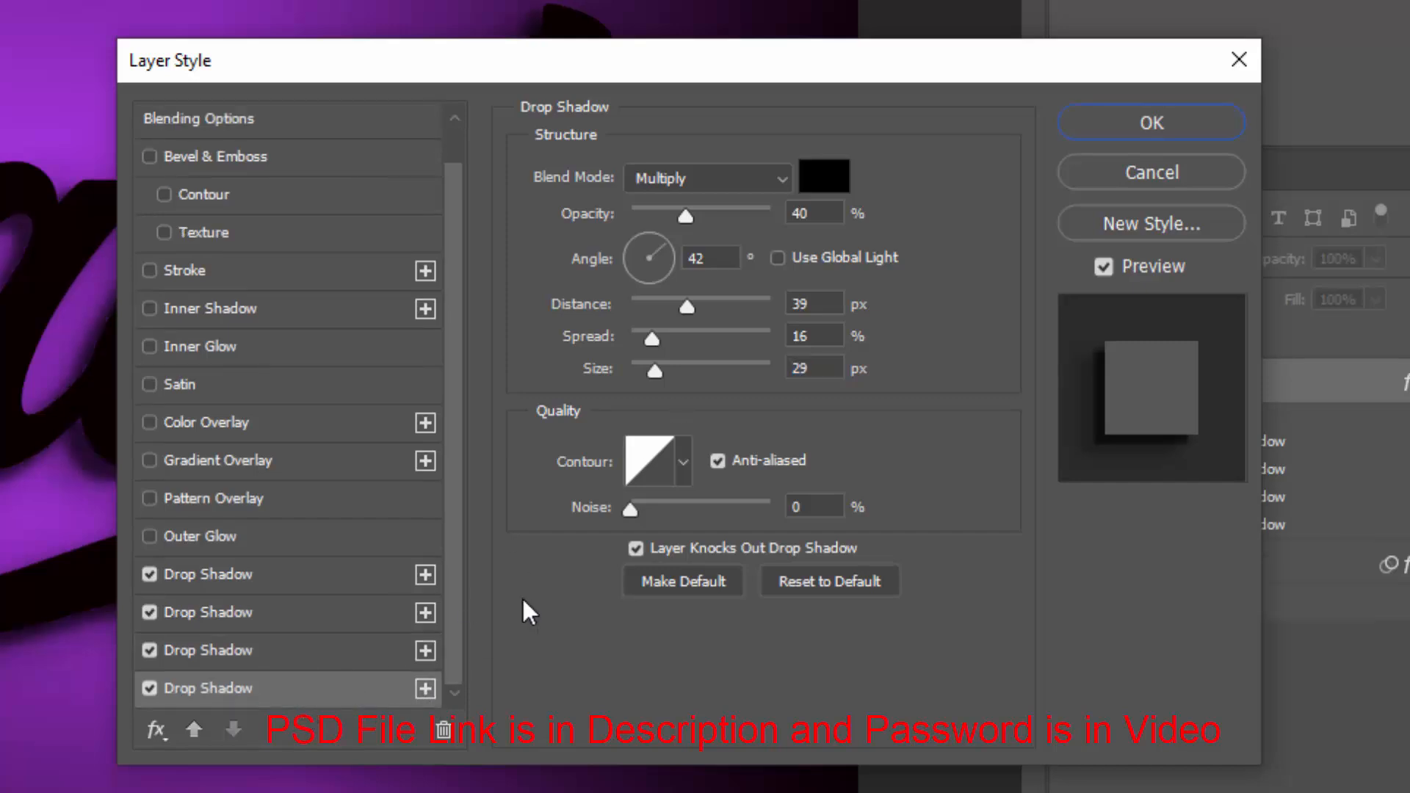
double_click(804, 213)
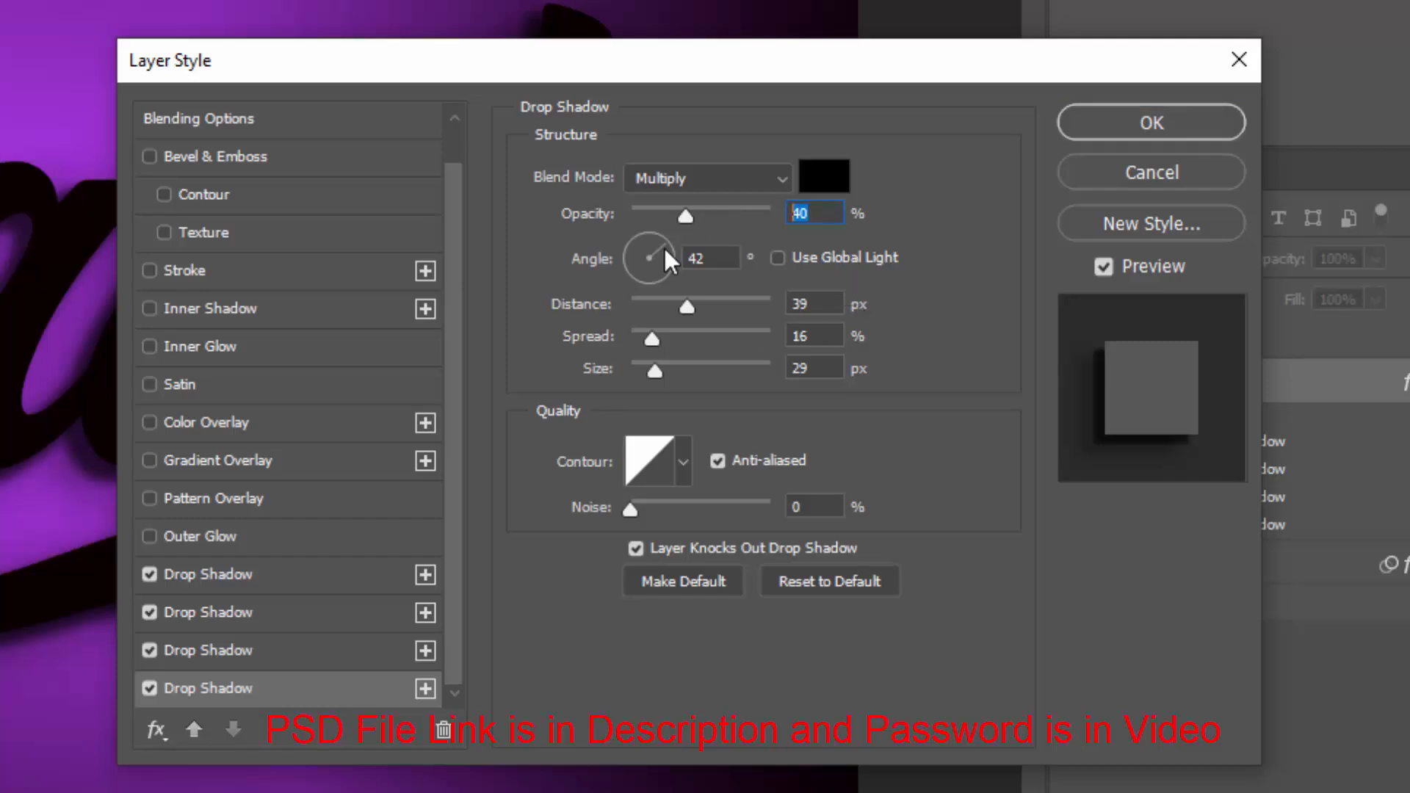
type("60")
left_click(603, 264)
type("90")
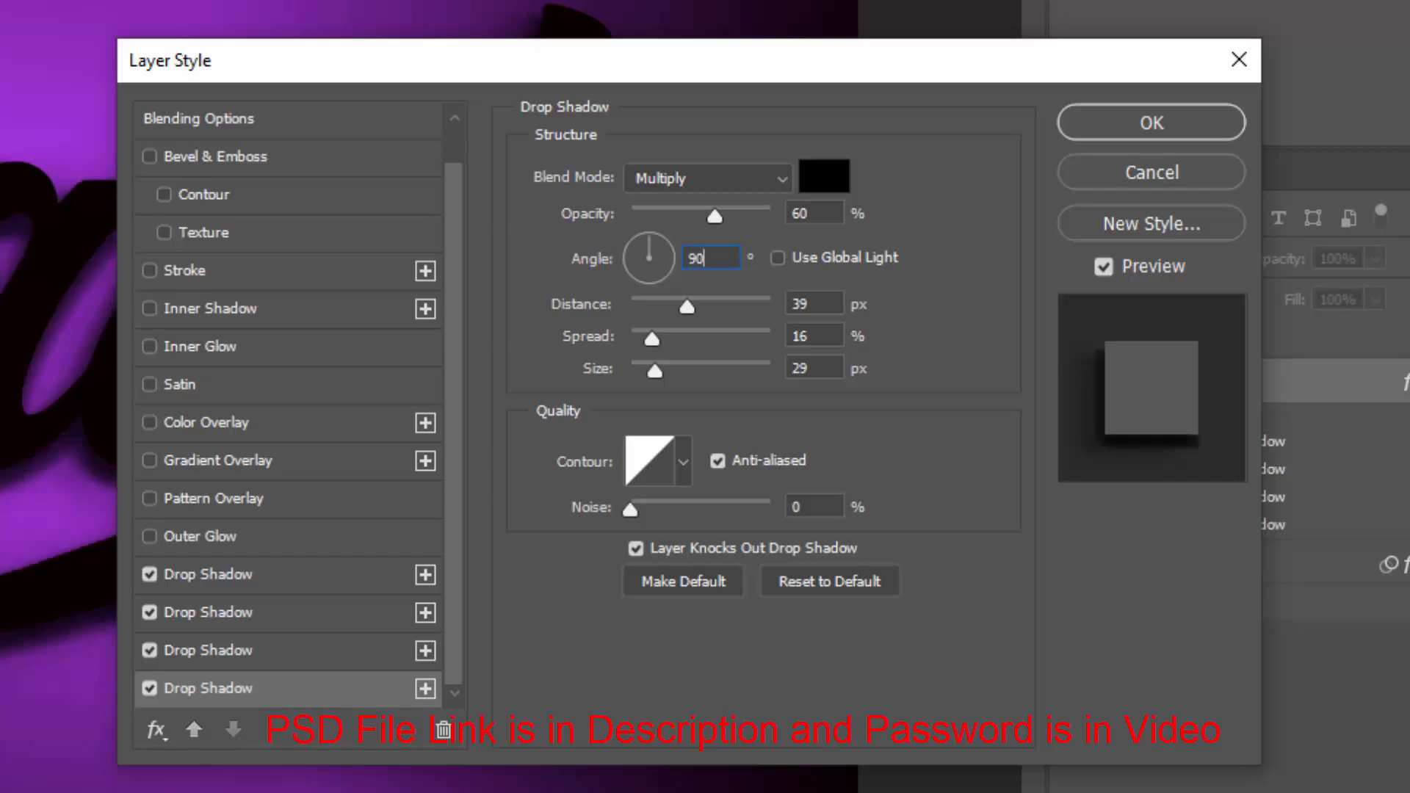
key("Tab")
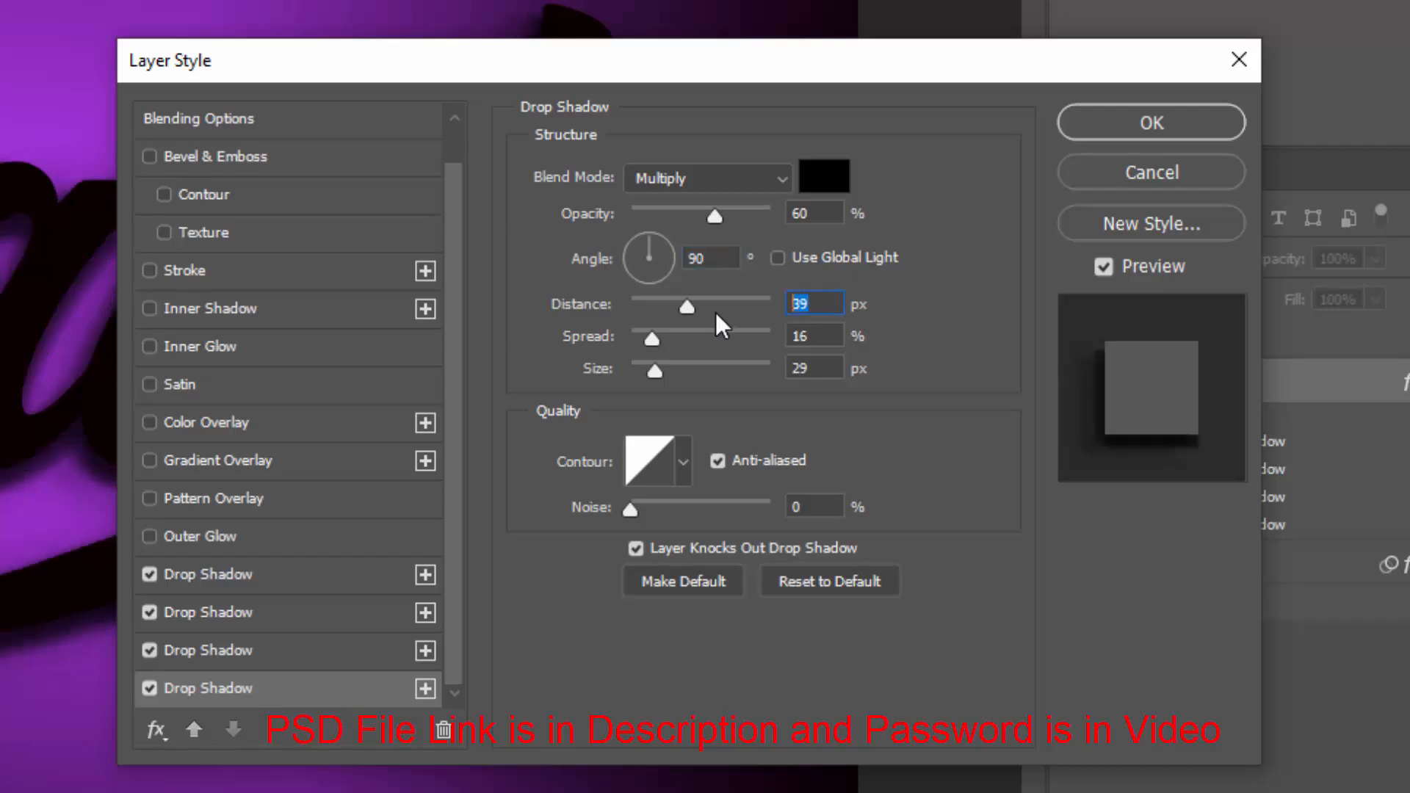
type("24")
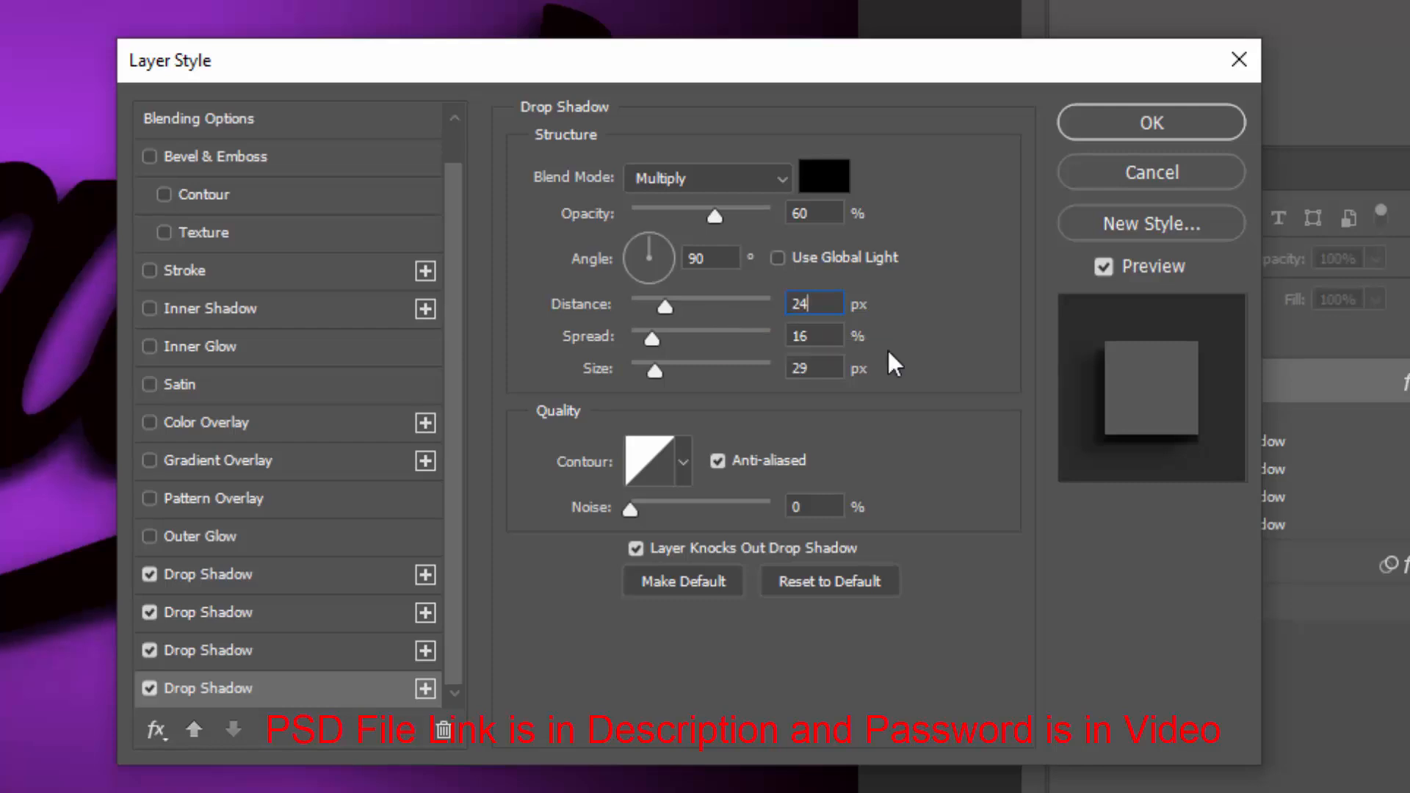
key("Tab")
key("Tab")
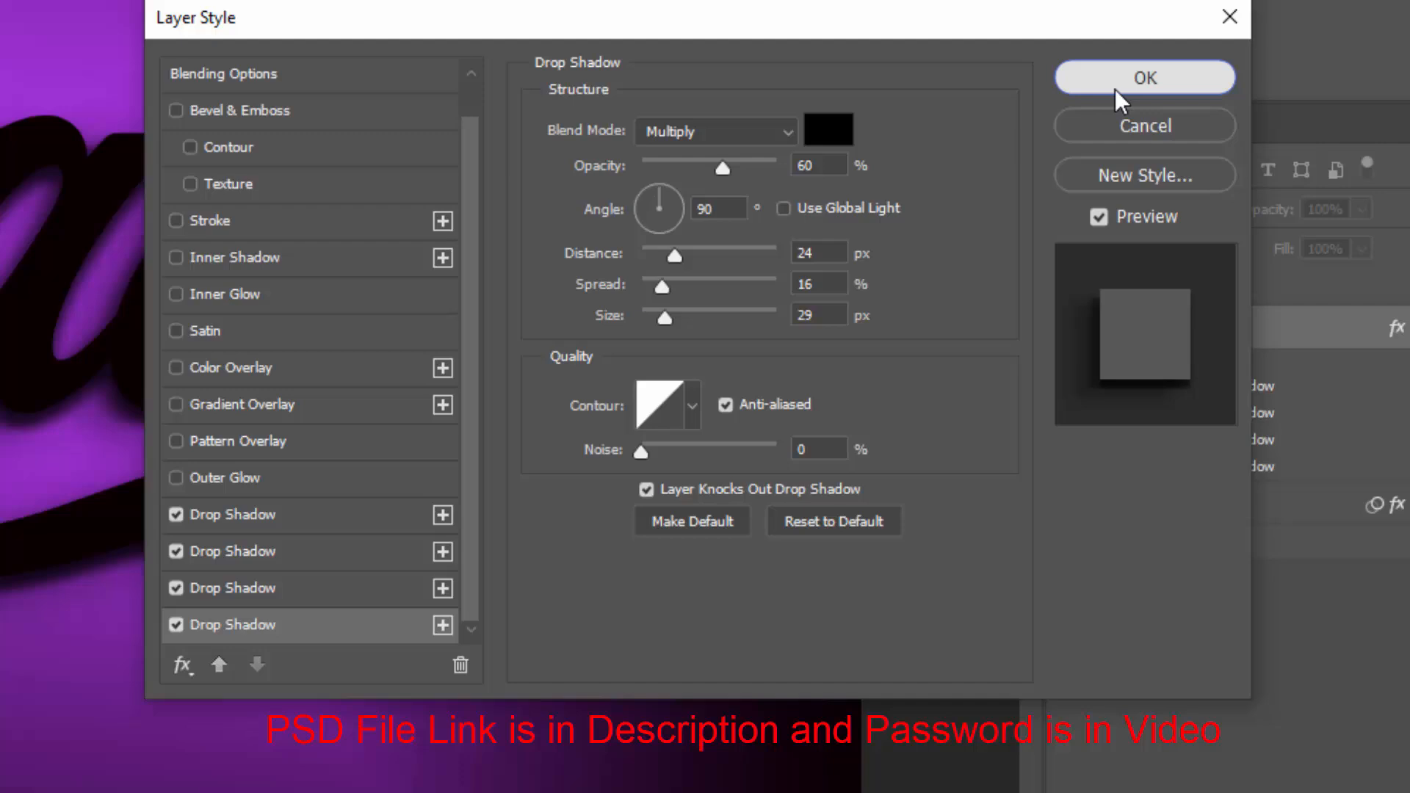
left_click(1120, 132)
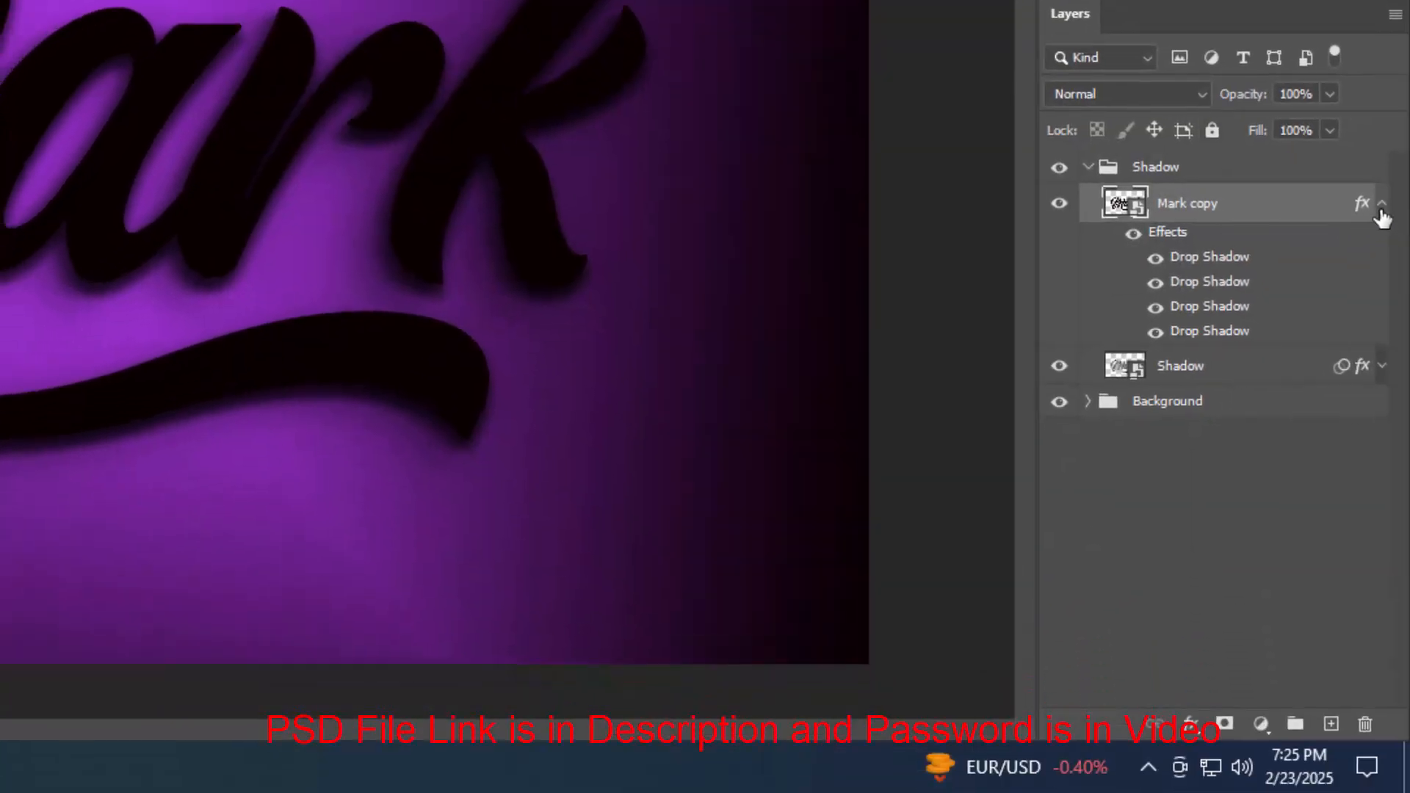
Duplicate the Mark copy layer and move the duplicate above the Shadow group
left_click(1381, 212)
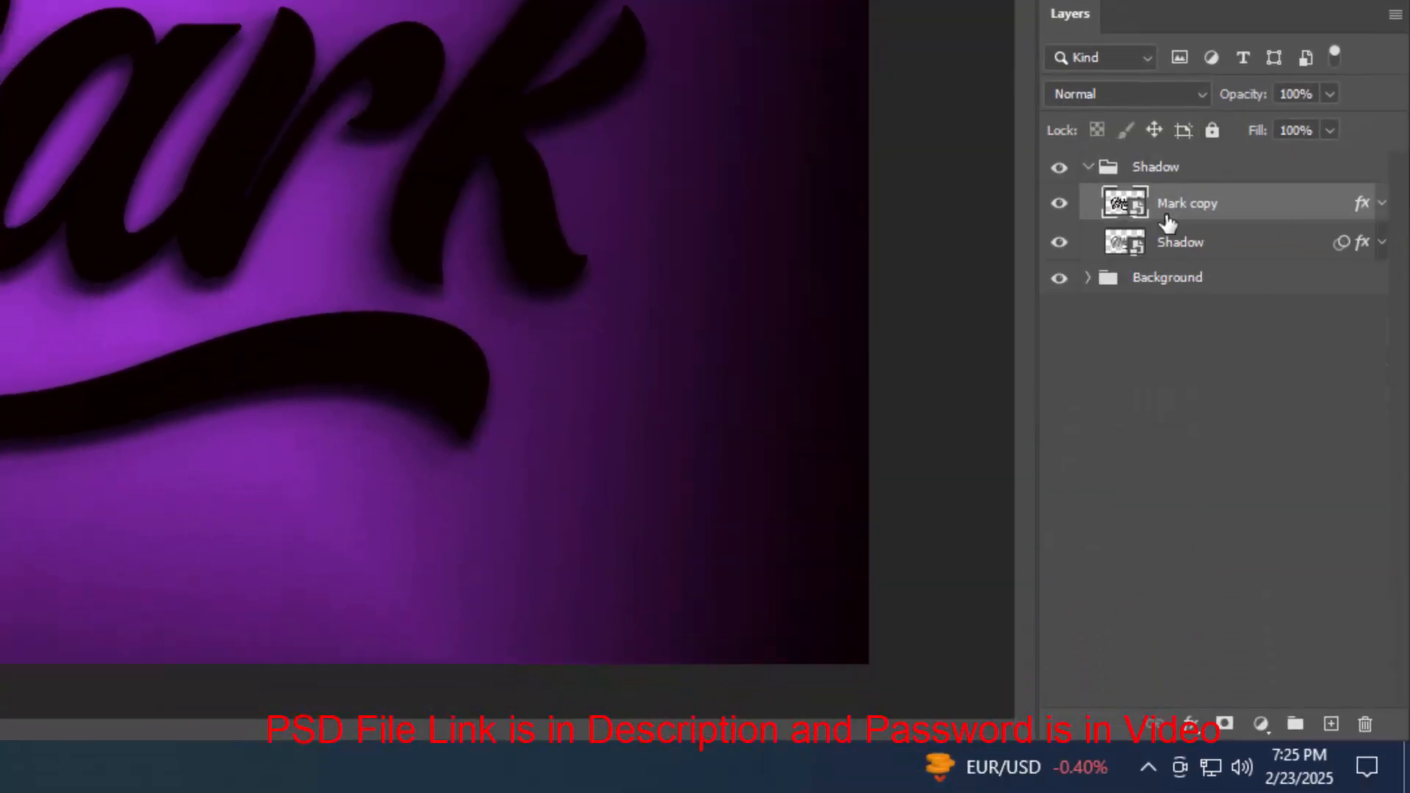
key("ctrl+shift+alt+t")
left_click_drag(1163, 220, 1155, 150)
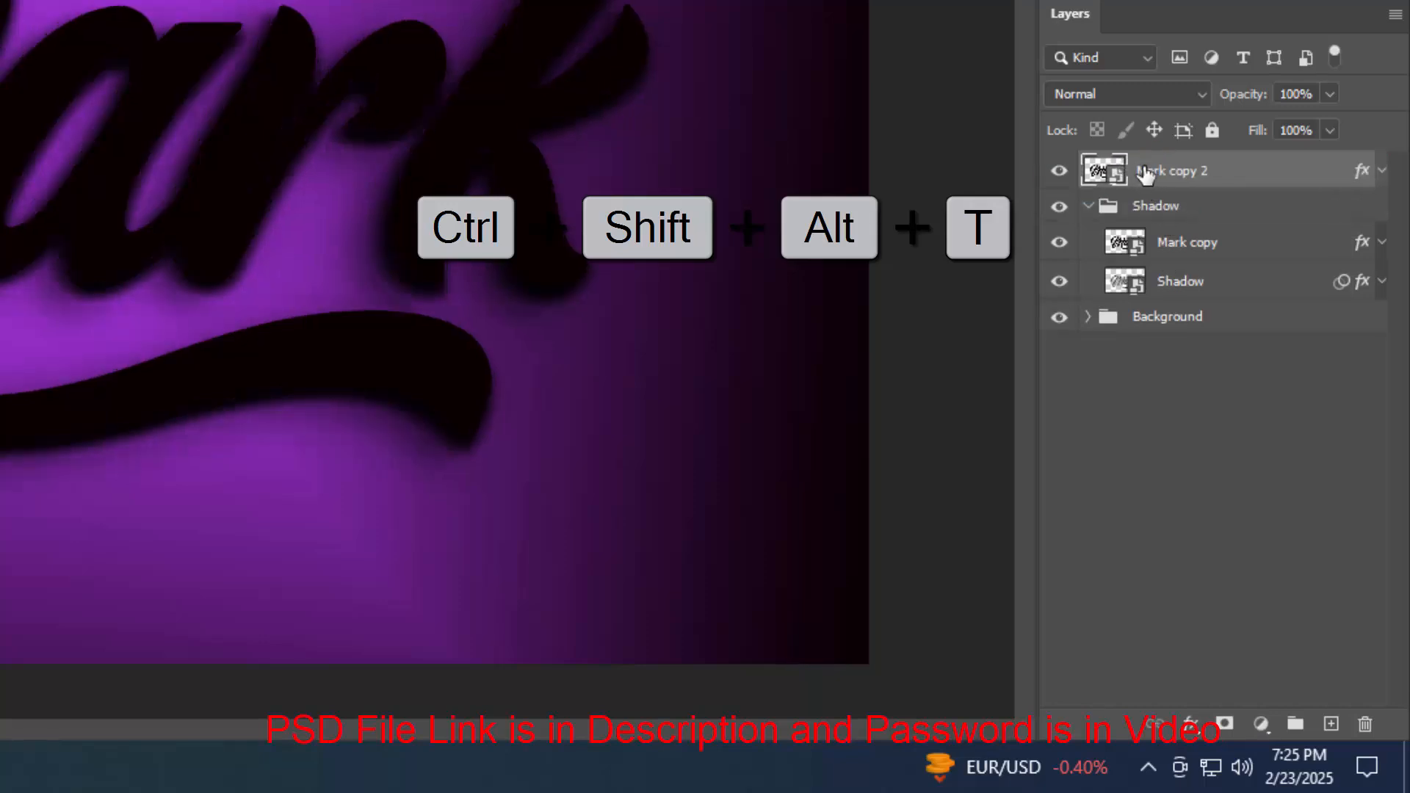
Collapse the Shadow group and clear the layer style from the top Mark copy 2 layer
left_click(1089, 207)
right_click(1344, 179)
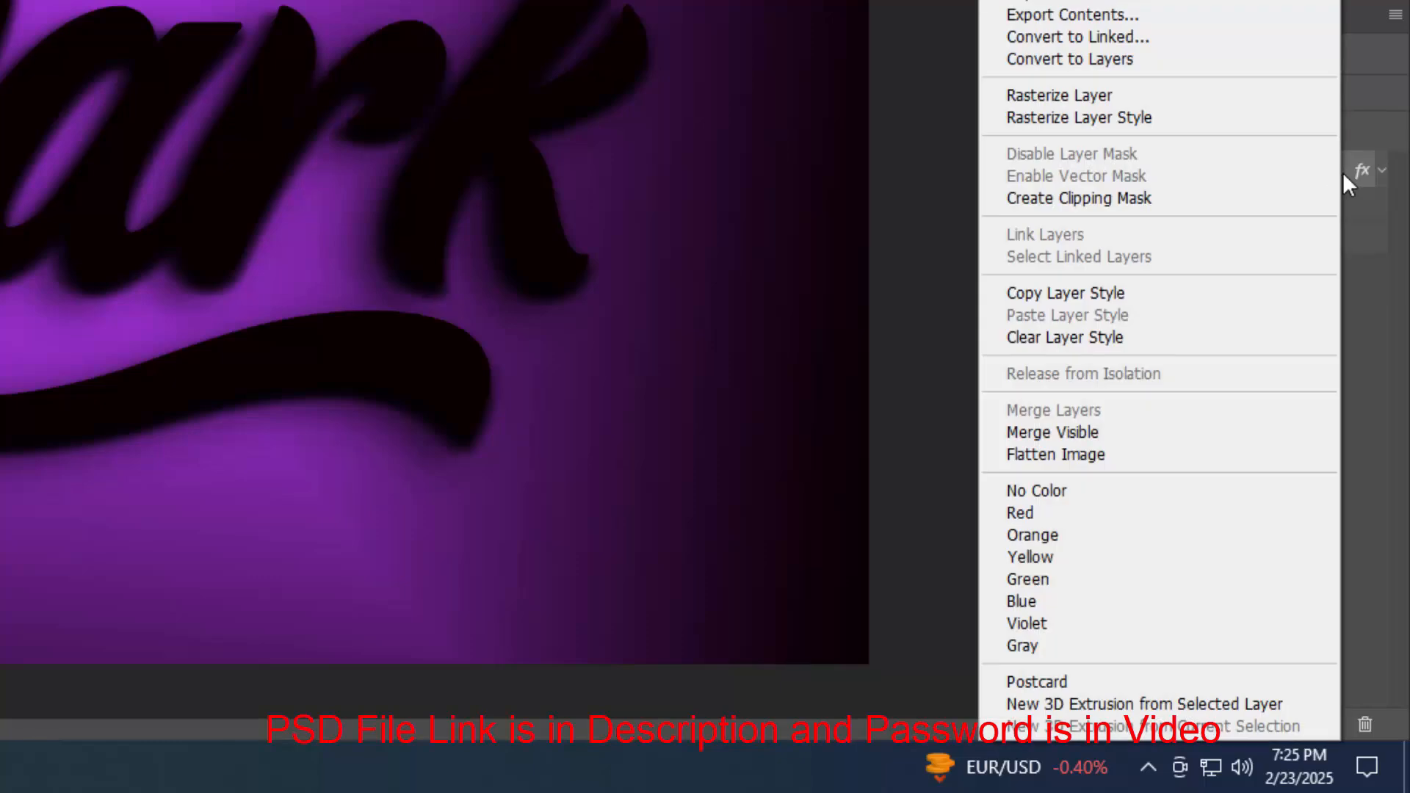
left_click(1067, 337)
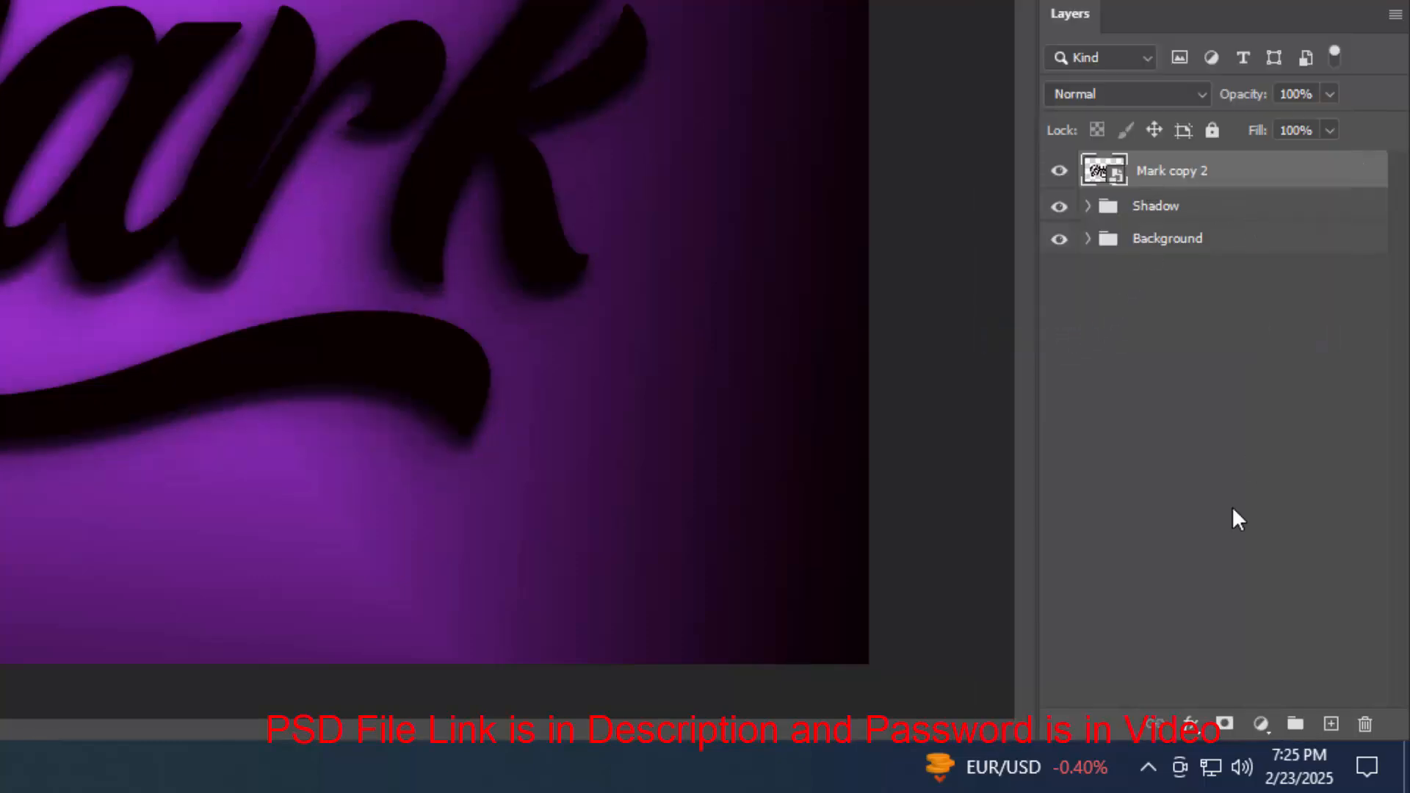
Add a Bevel & Emboss to Mark copy 2 with depth 235%, direction Up and size 24 px
left_click(1189, 724)
left_click(1231, 470)
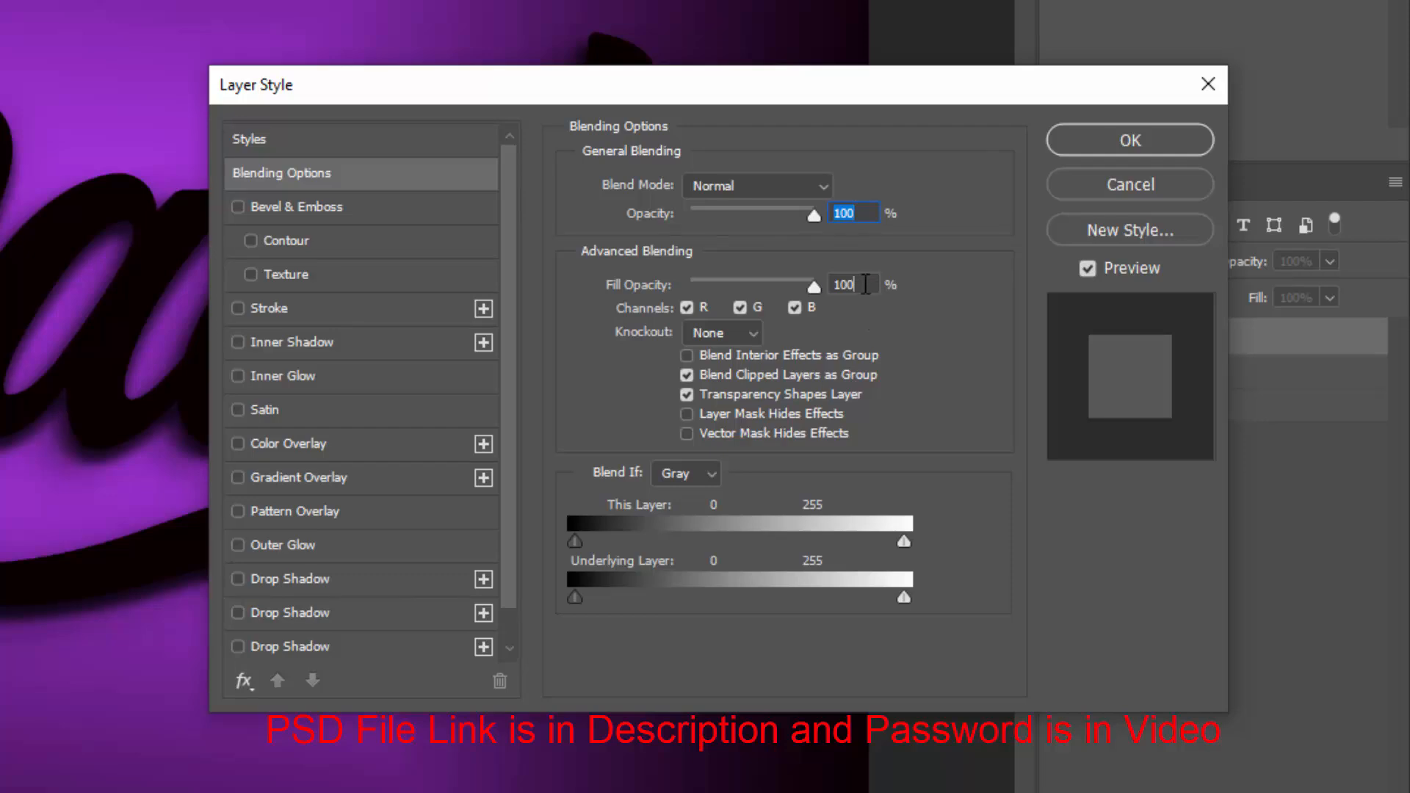
key("Tab")
left_click(334, 212)
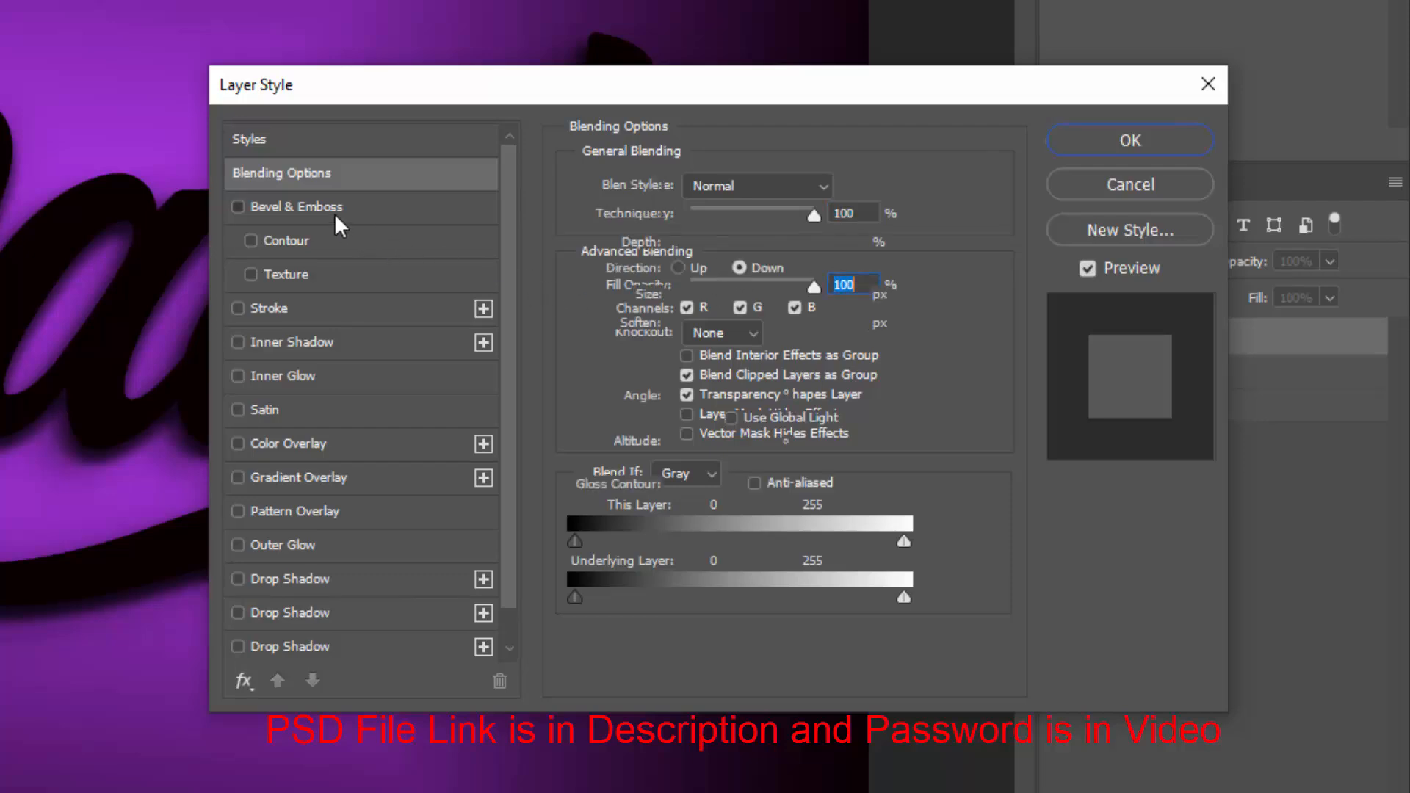
key("Tab")
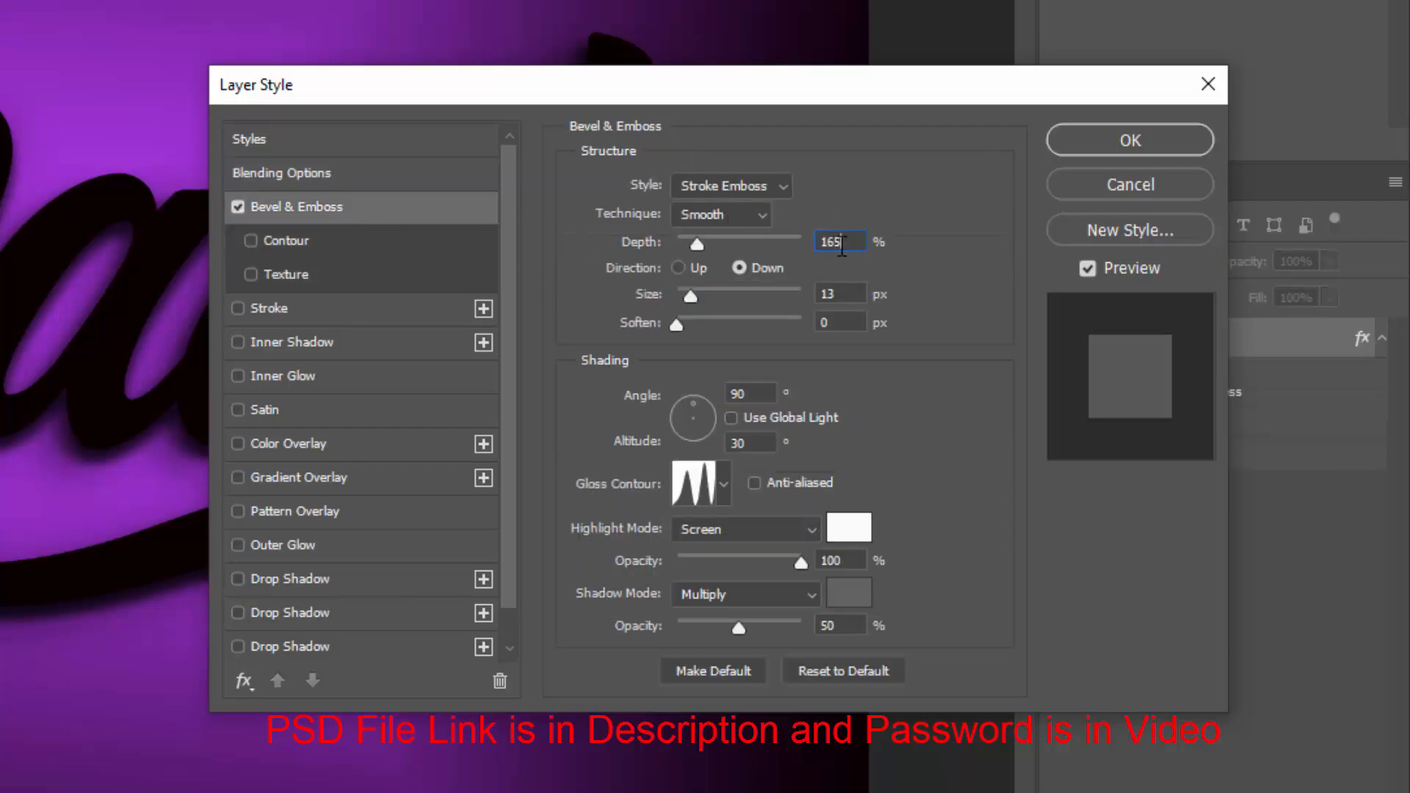
type("235")
left_click(699, 267)
key("Tab")
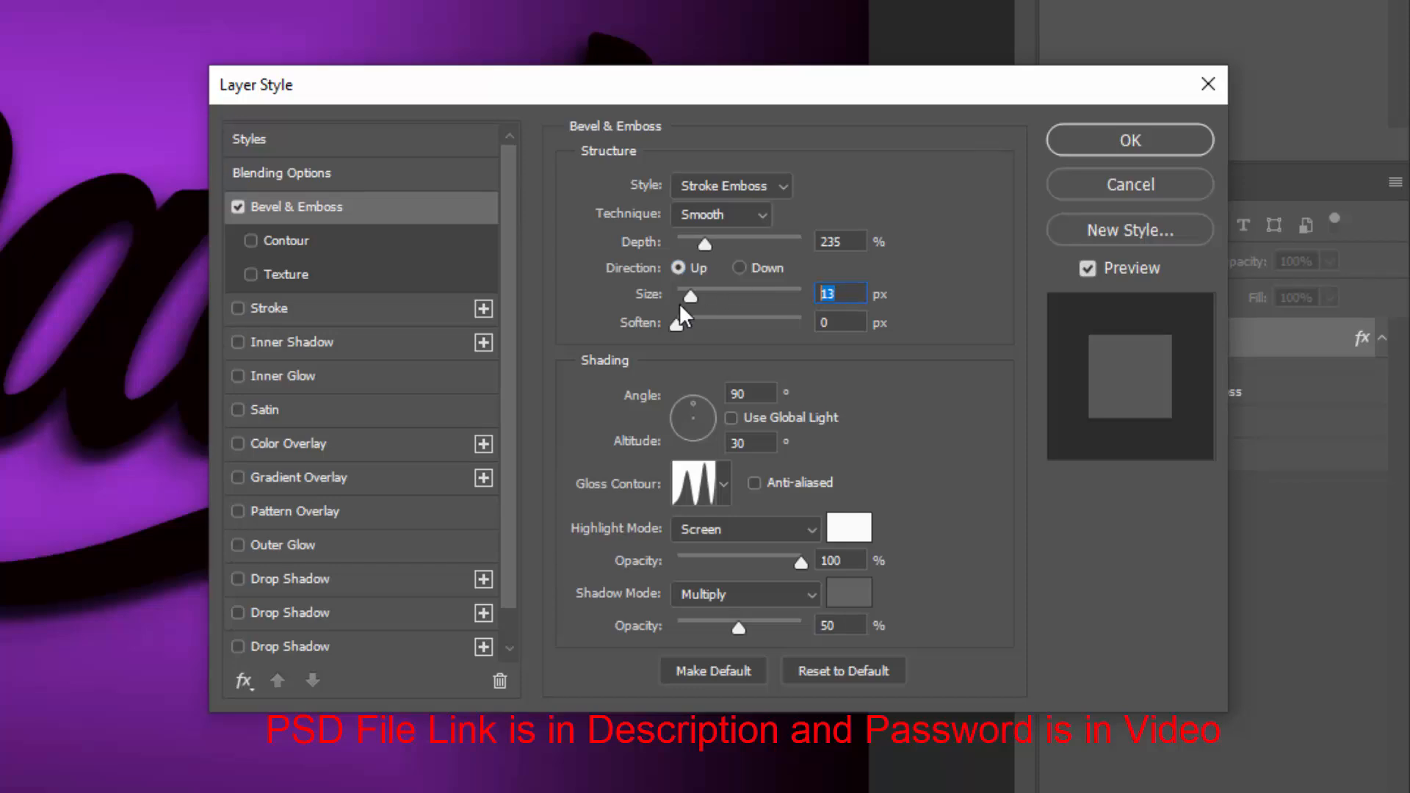
type("24")
Set the bevel shading angle to -20° and altitude 37°, and choose the Ring - Double gloss contour
left_click_drag(774, 400, 671, 400)
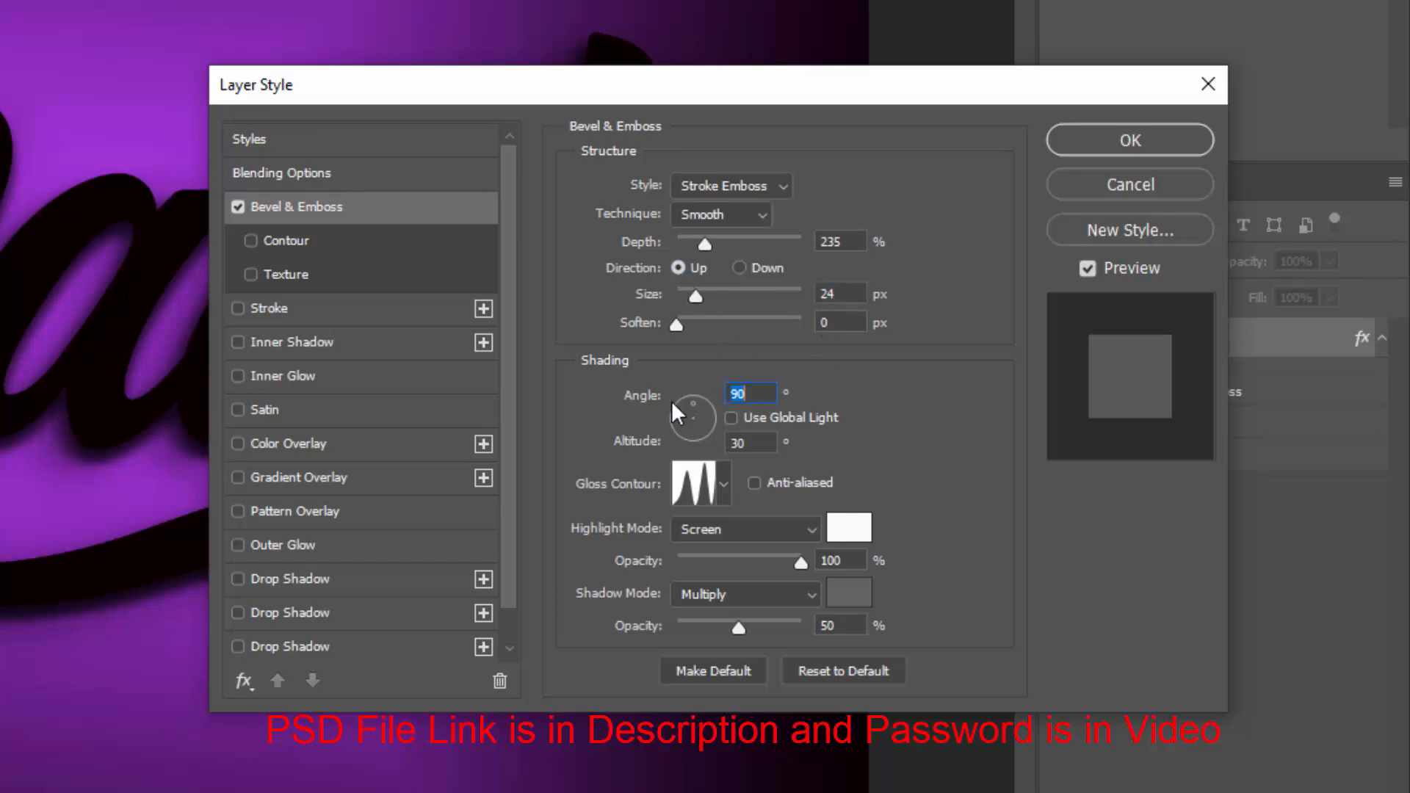
type("-20")
left_click_drag(762, 449, 675, 462)
type("37")
left_click(690, 491)
left_click(386, 93)
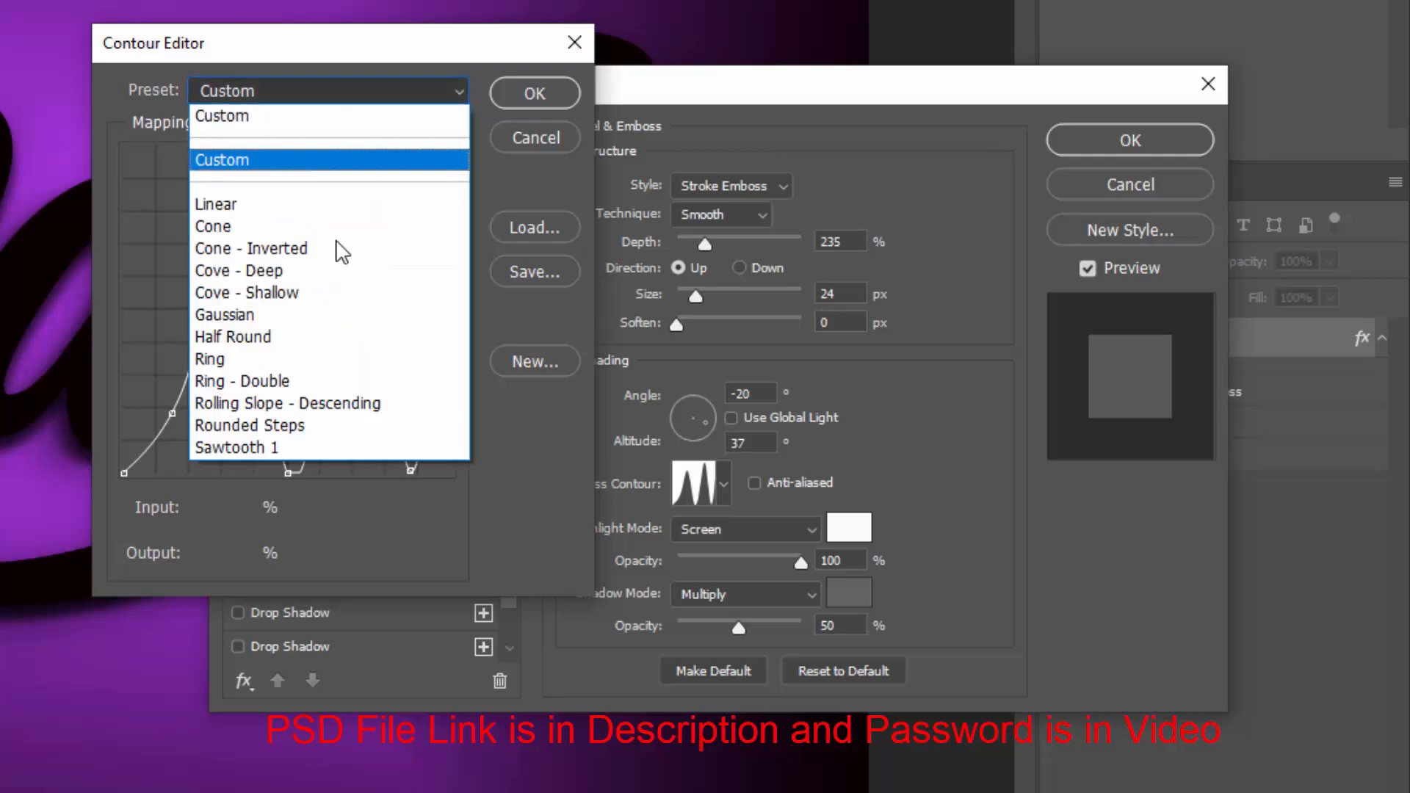
left_click(294, 377)
left_click(528, 93)
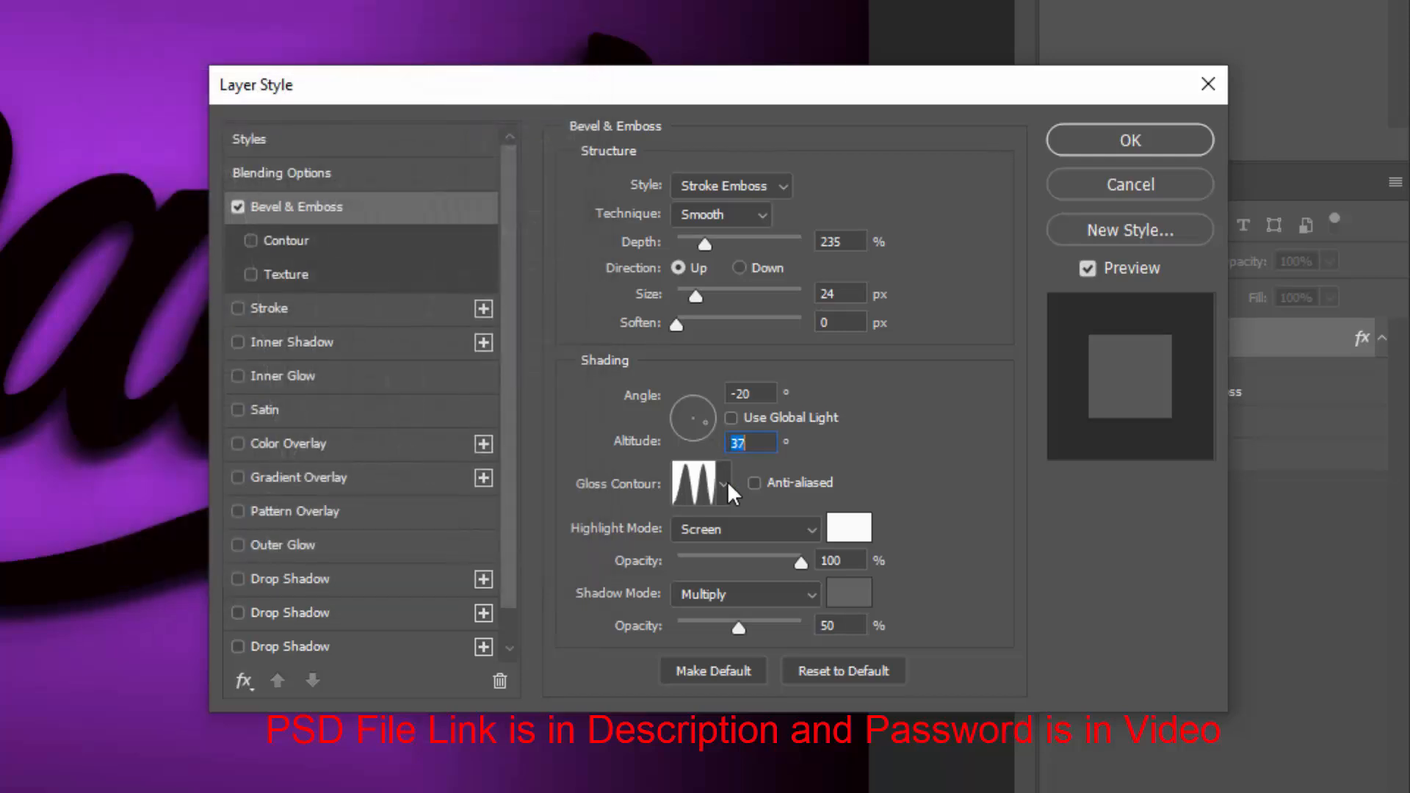
Set the bevel highlight mode to Color Dodge and the highlight colour to ffffff
left_click(732, 533)
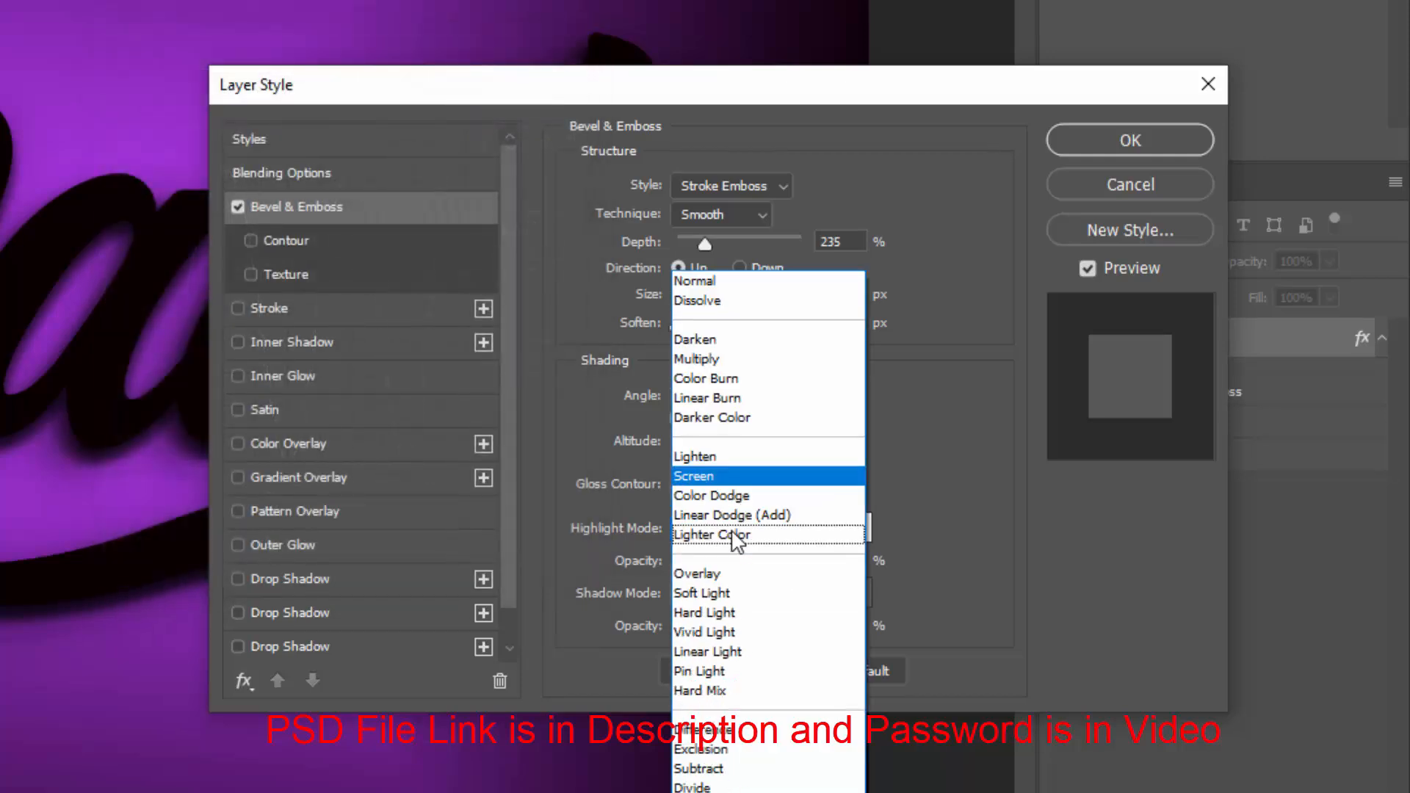
left_click(727, 495)
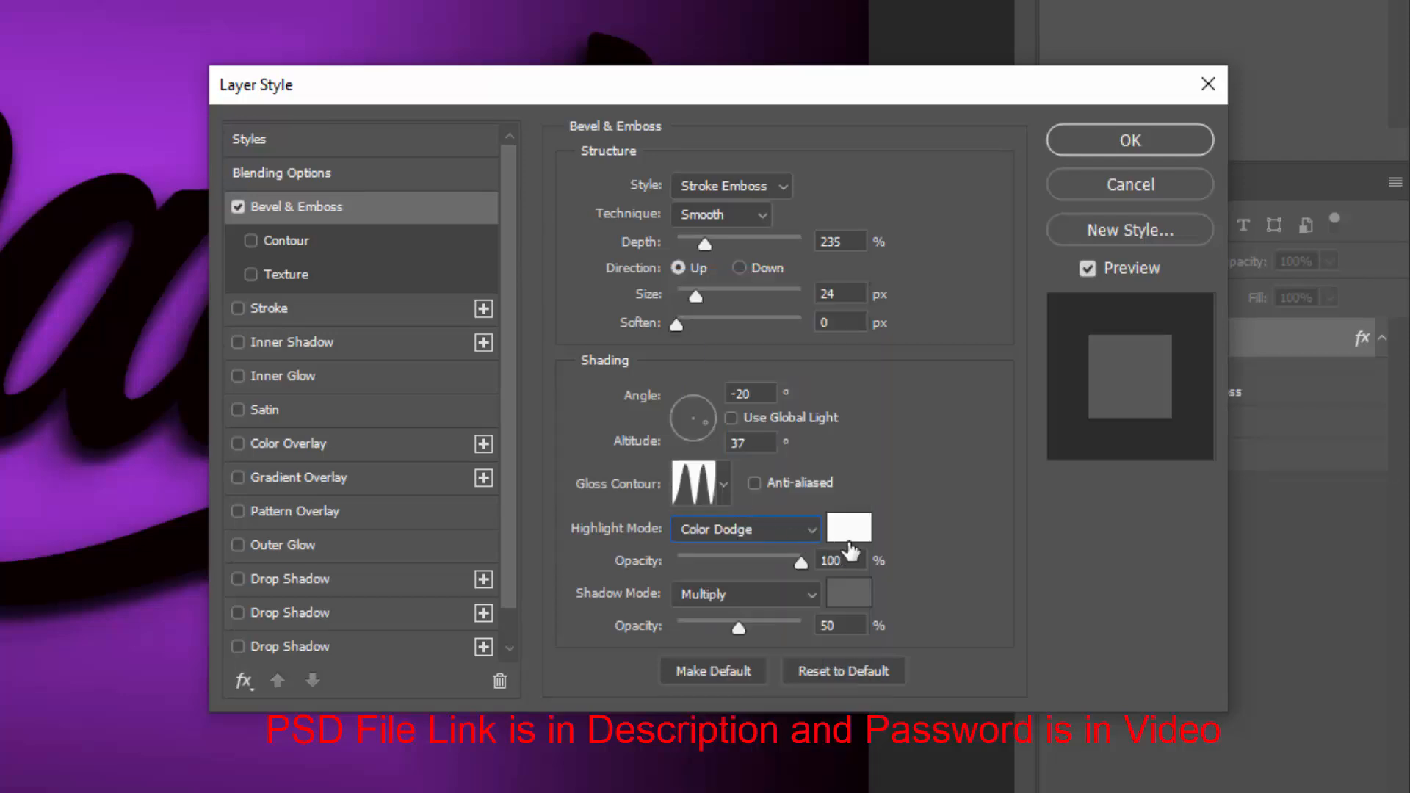
left_click(848, 539)
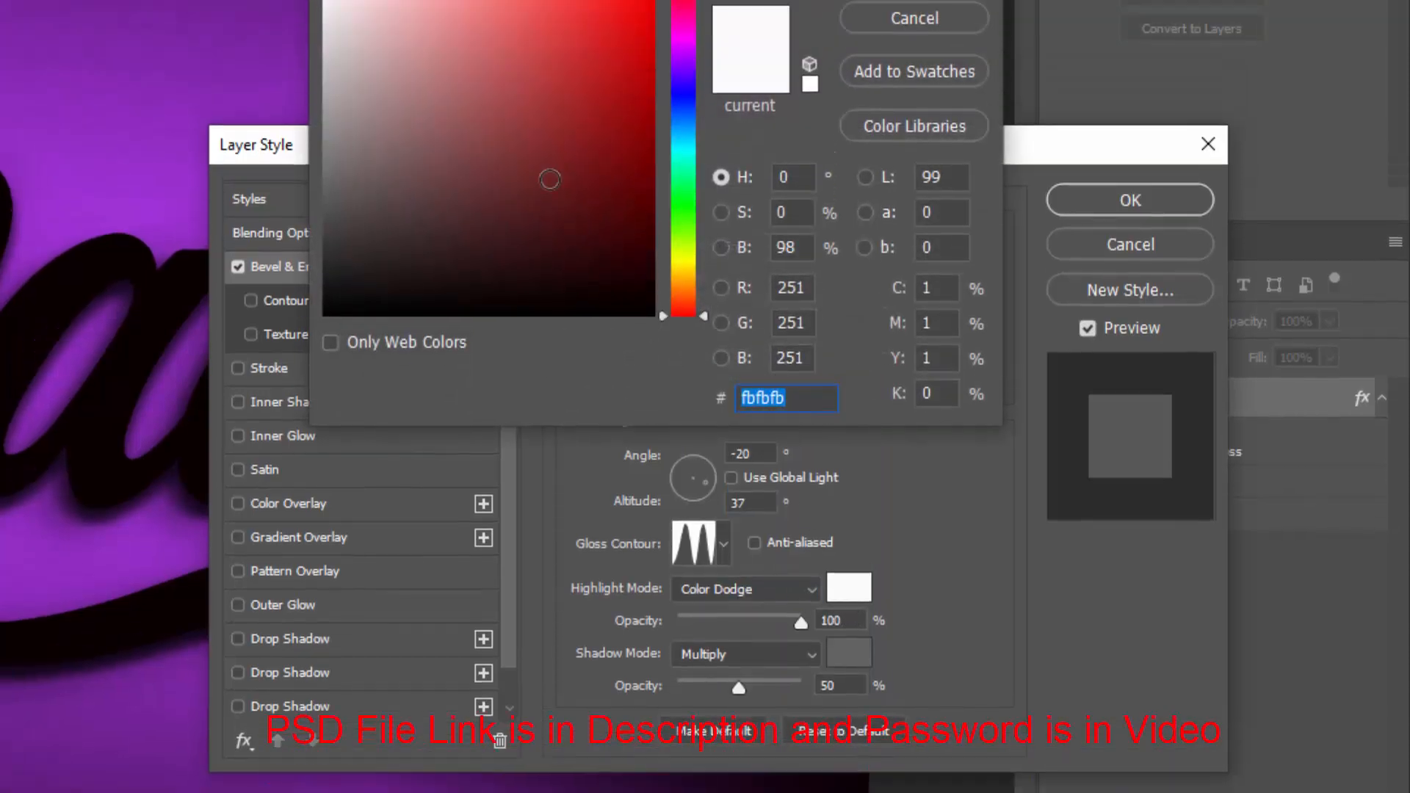
type("ffffff")
left_click(902, 66)
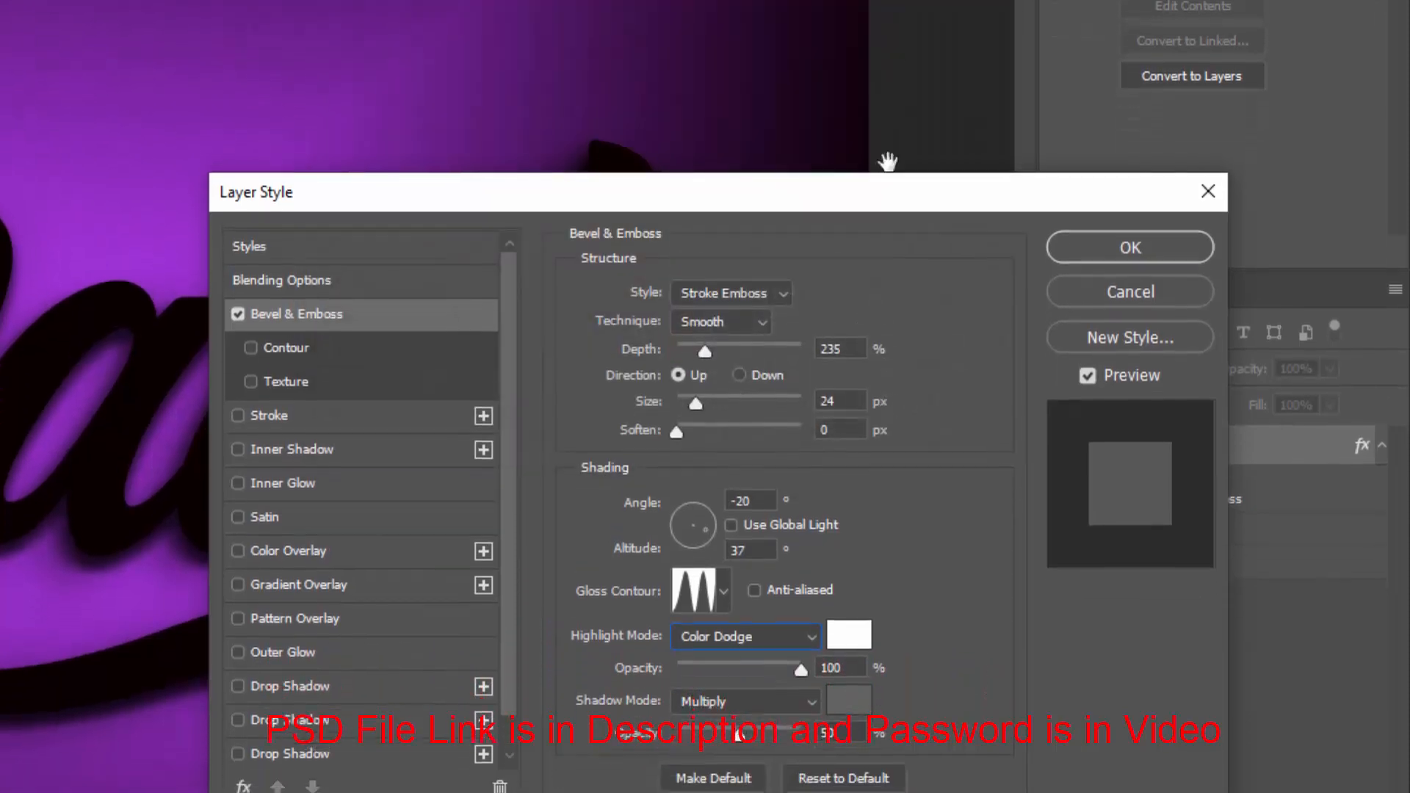
Set the bevel shadow mode to Linear Light with a black shadow colour at 25% opacity
left_click(792, 584)
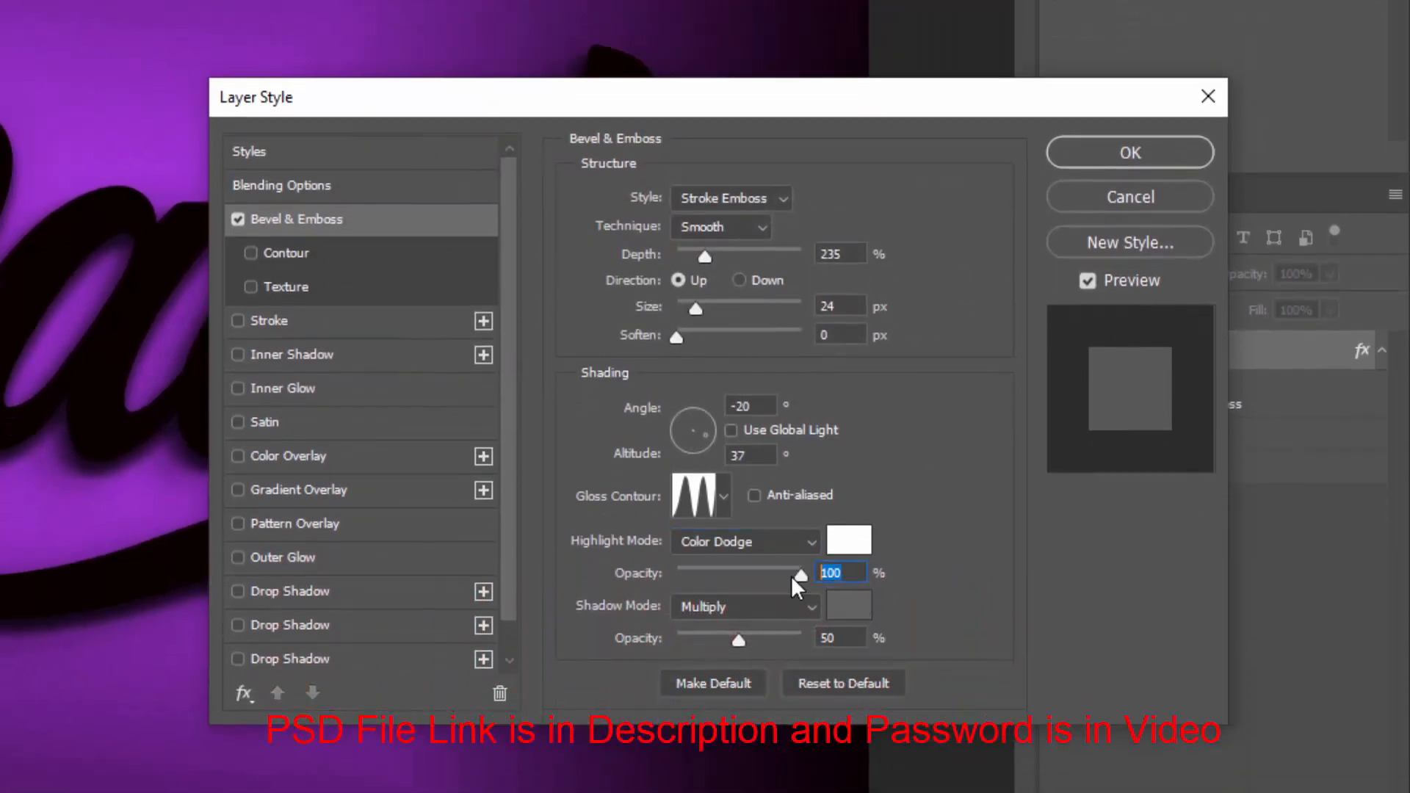
left_click(747, 606)
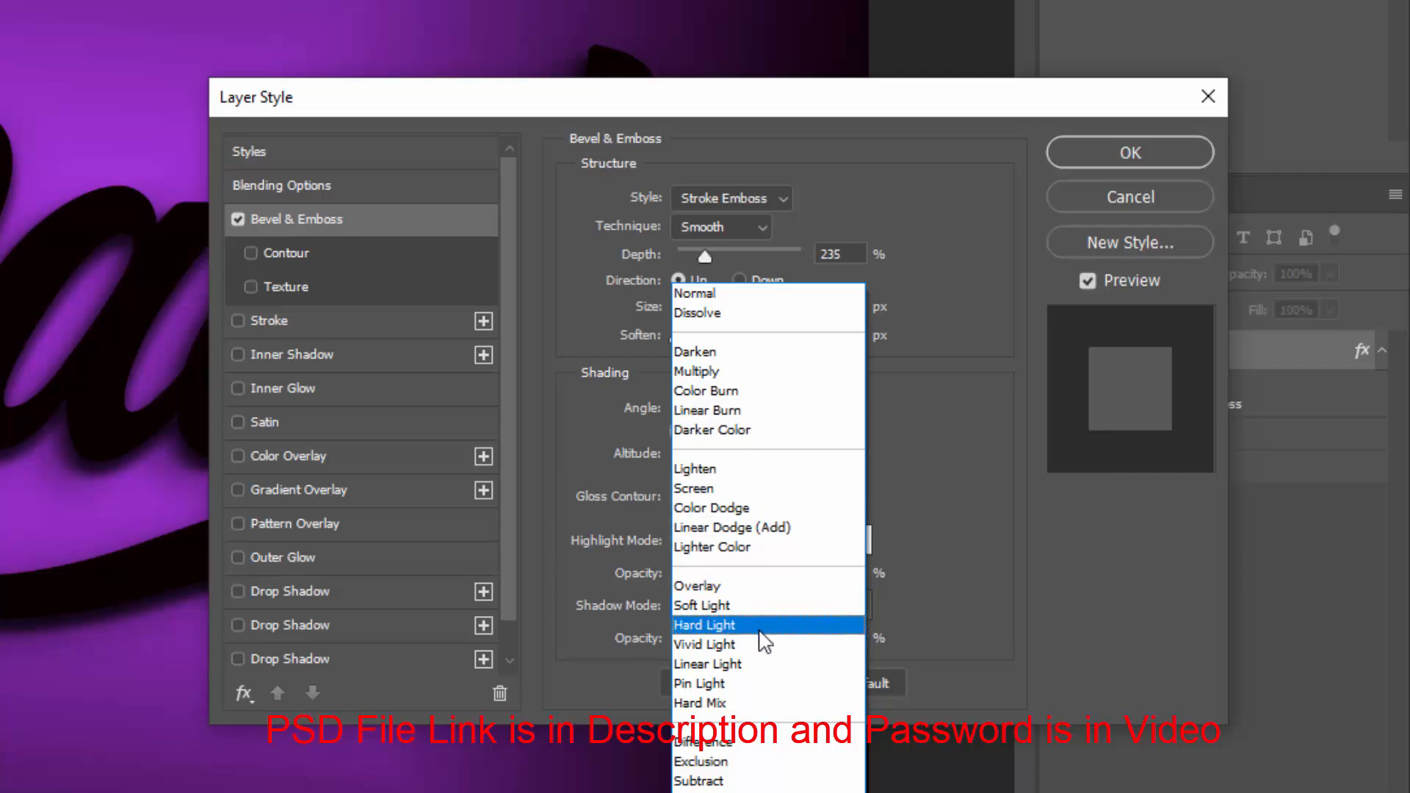
left_click(756, 664)
left_click(852, 608)
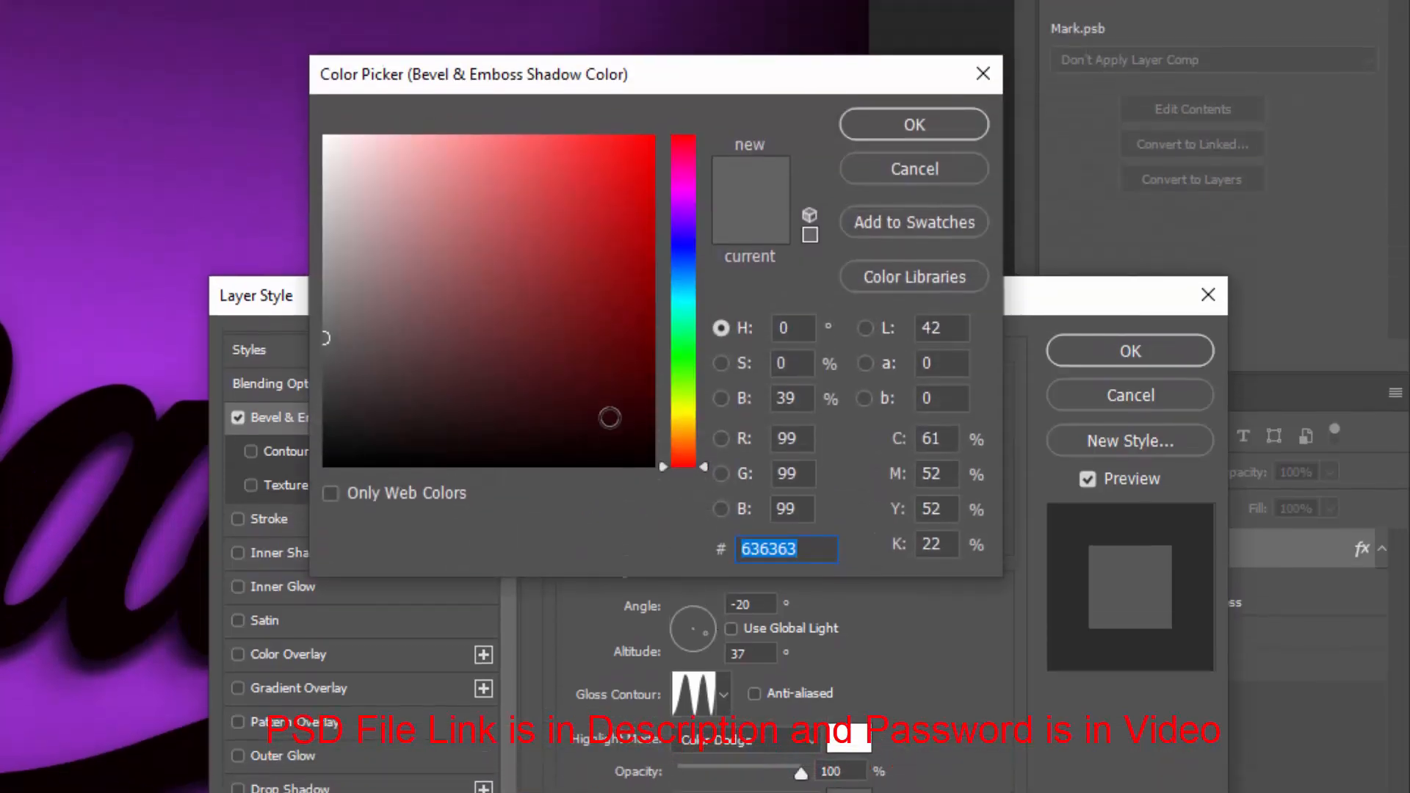
left_click_drag(608, 412, 650, 516)
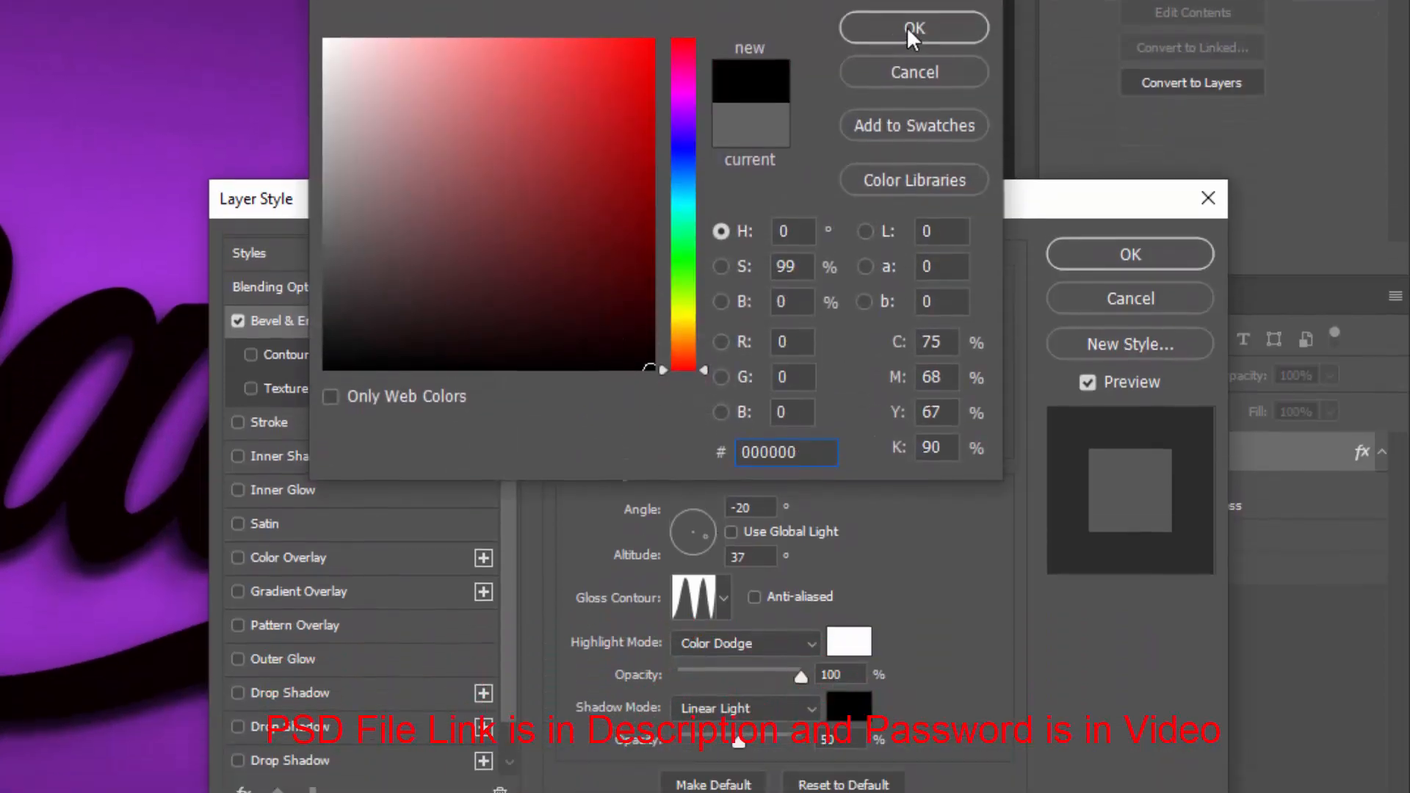
left_click(910, 124)
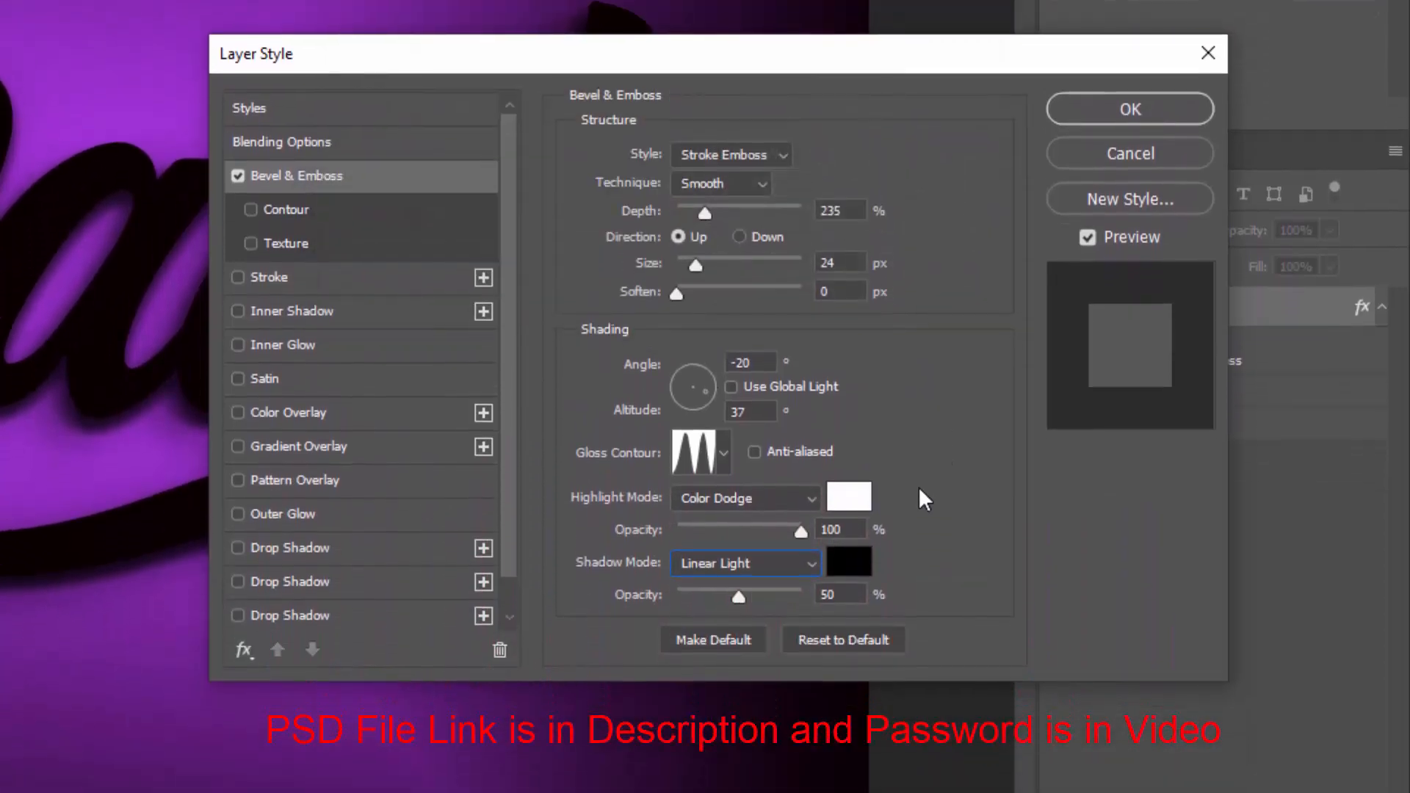
left_click(670, 616)
type("25")
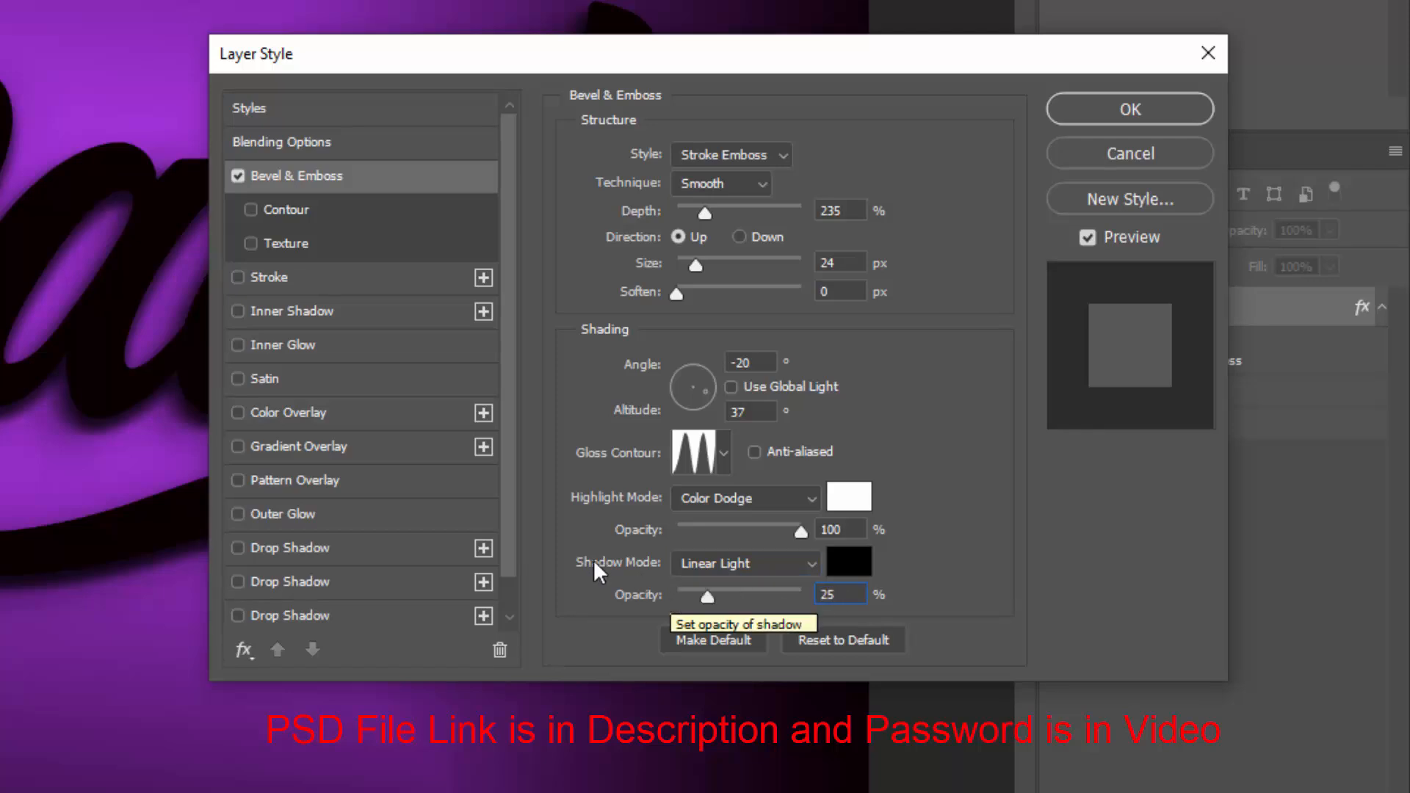
Add a Stroke effect to Mark copy 2 with size 15 px positioned Outside
left_click(282, 276)
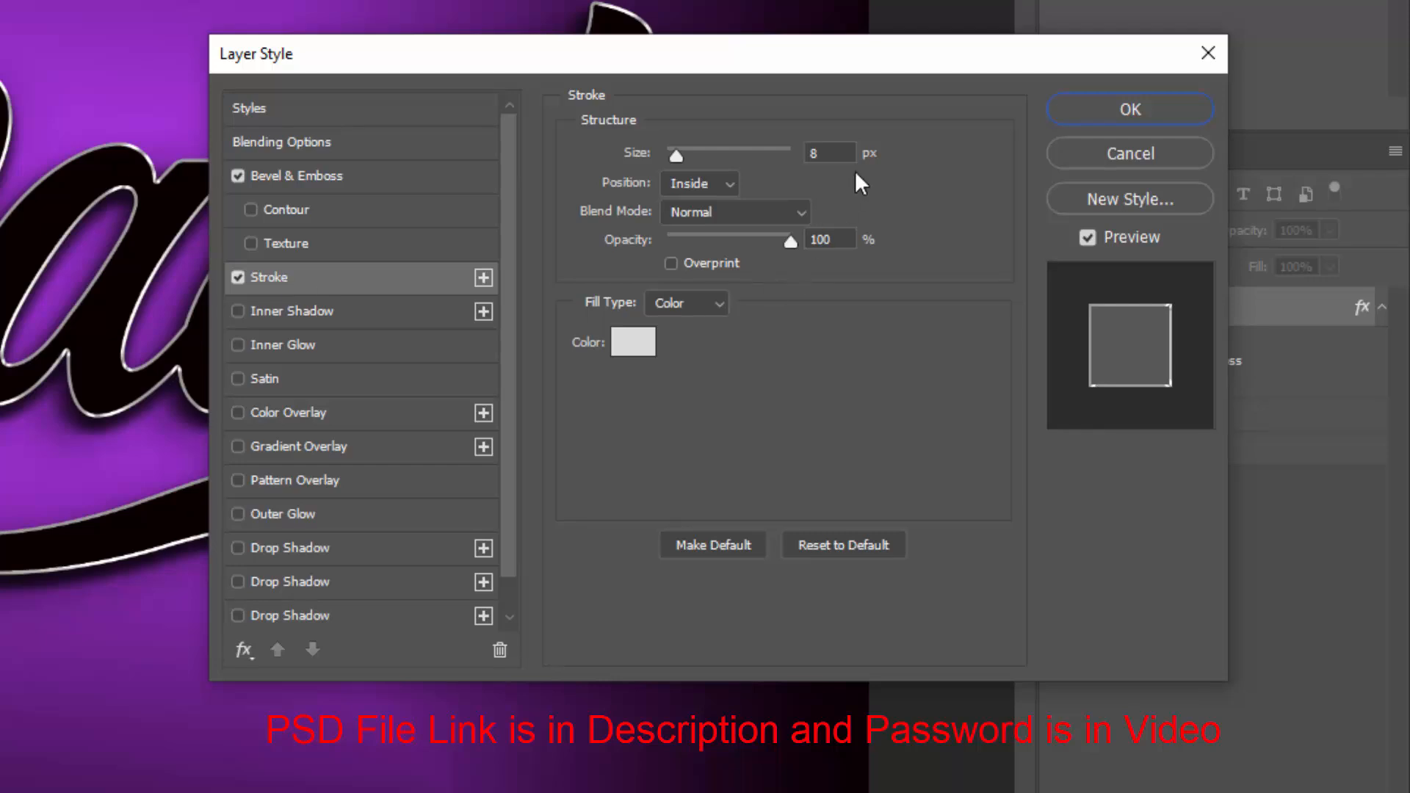
left_click(828, 153)
type("15")
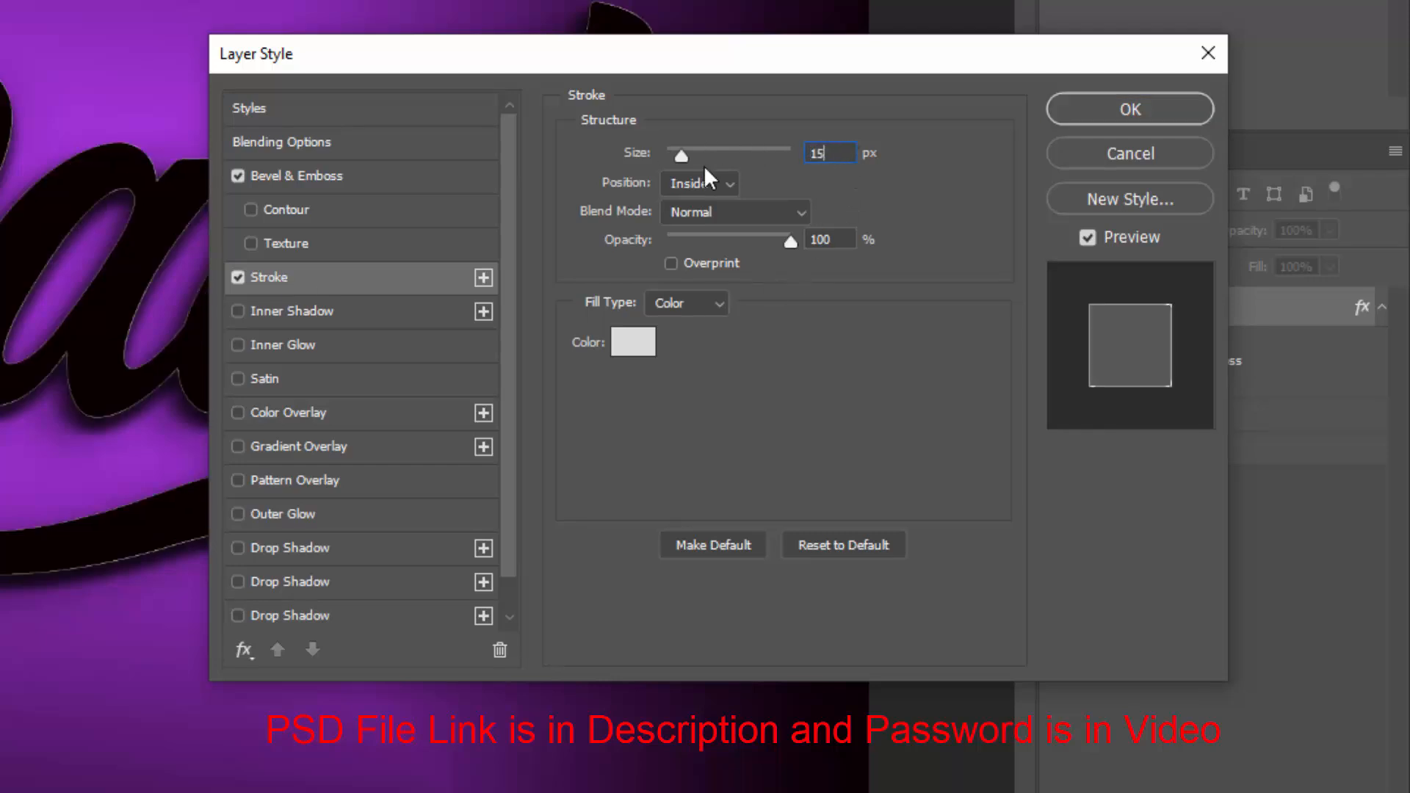
left_click(729, 182)
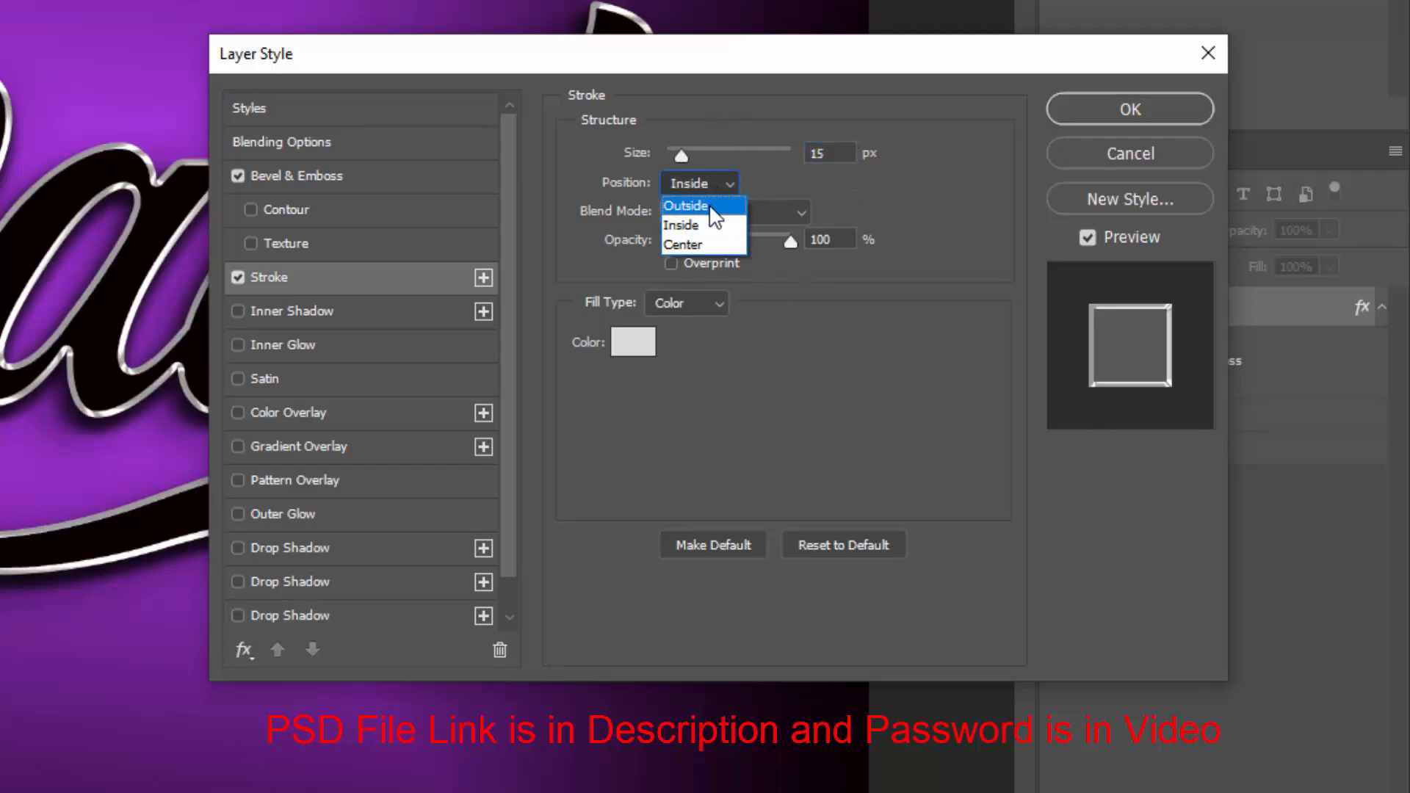
left_click(710, 207)
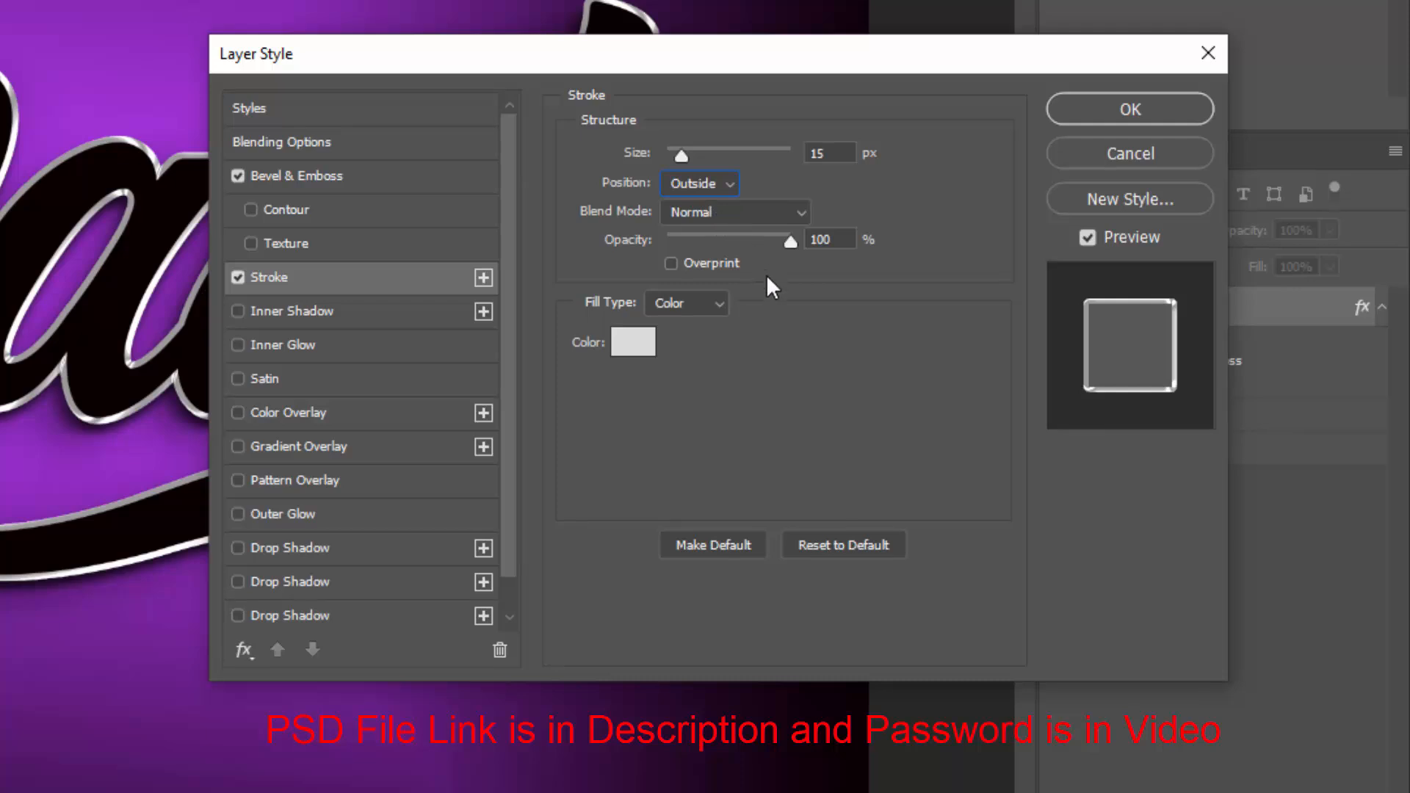
Switch the stroke fill type to Gradient and set both gradient stops to colour c98000
left_click(710, 307)
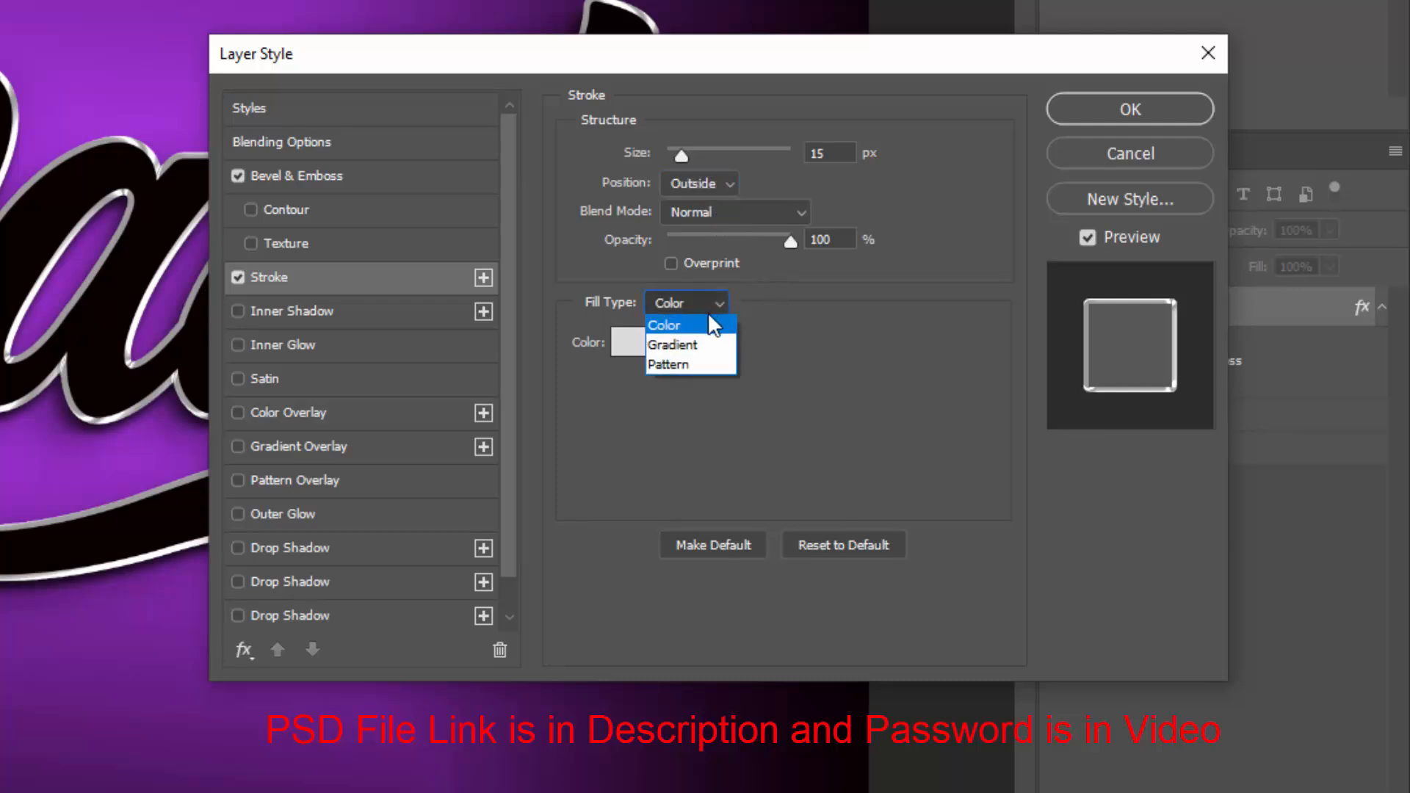
left_click(702, 345)
left_click(702, 345)
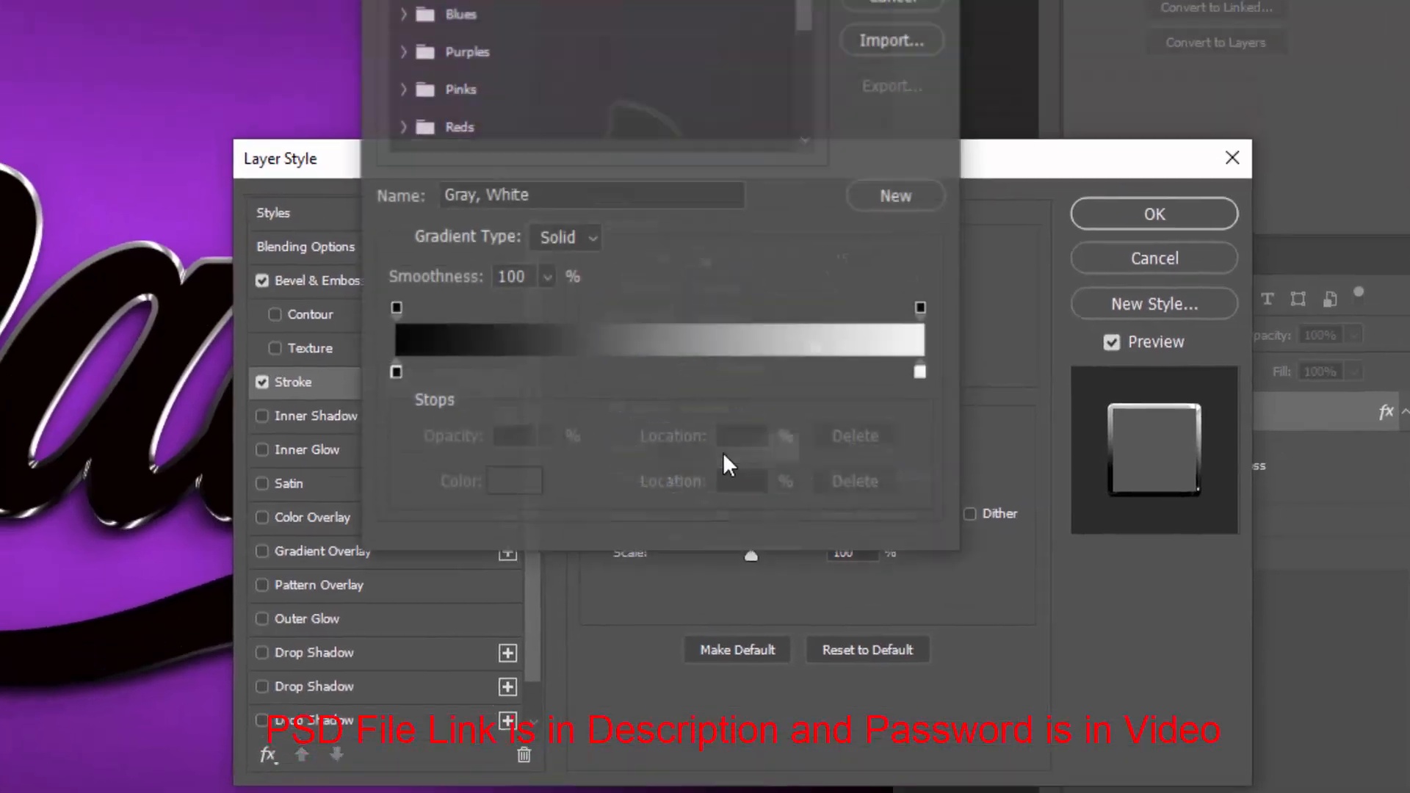
left_click(396, 372)
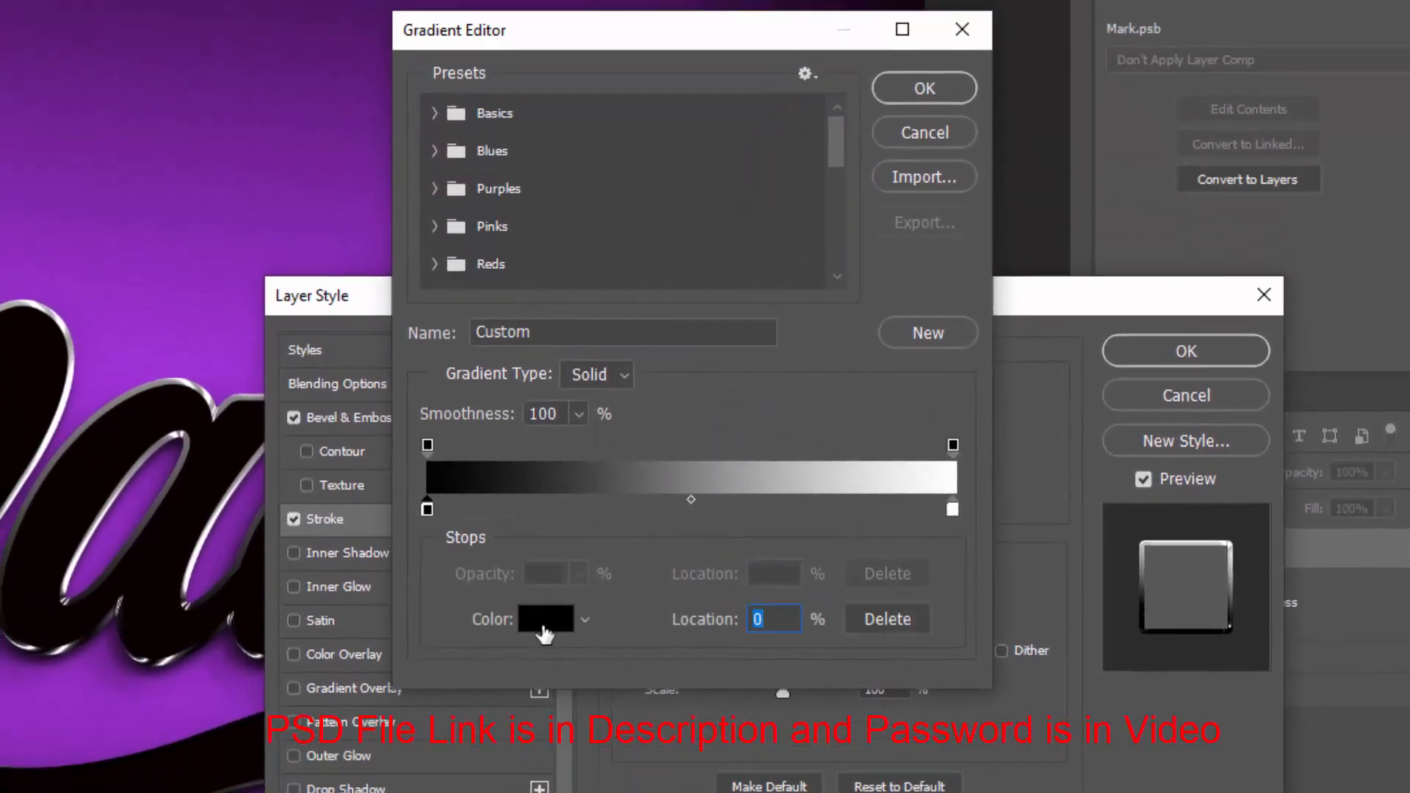
left_click(543, 632)
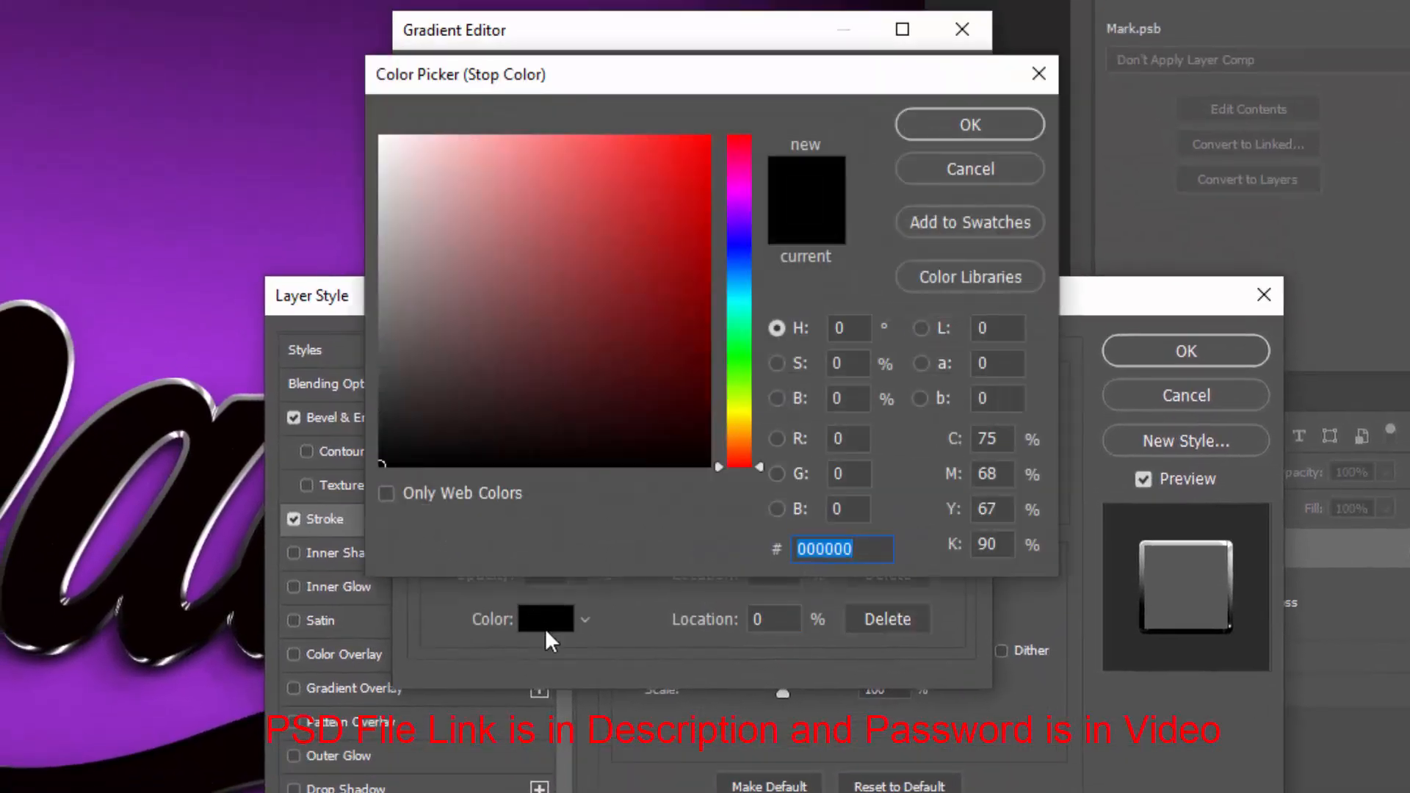
type("c98000")
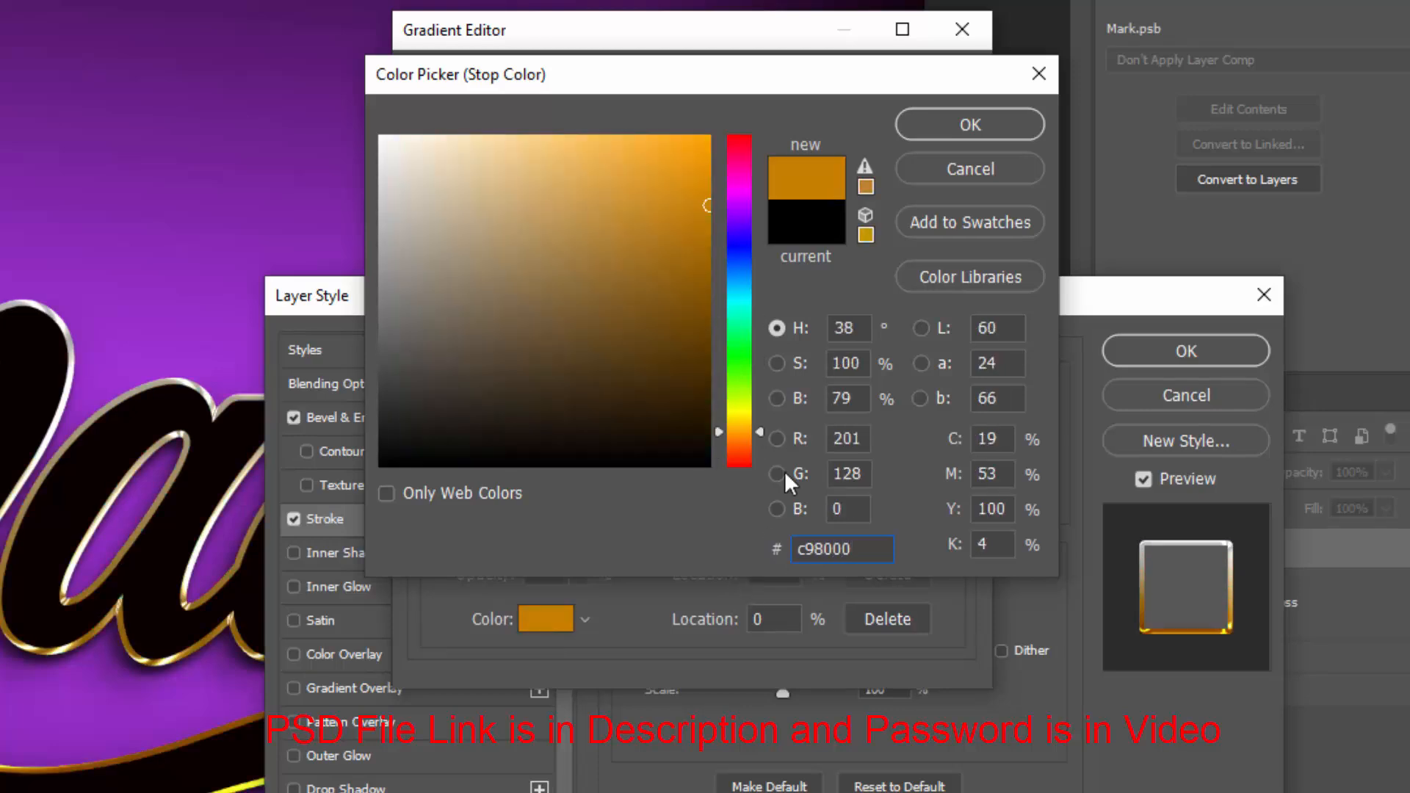
left_click(945, 129)
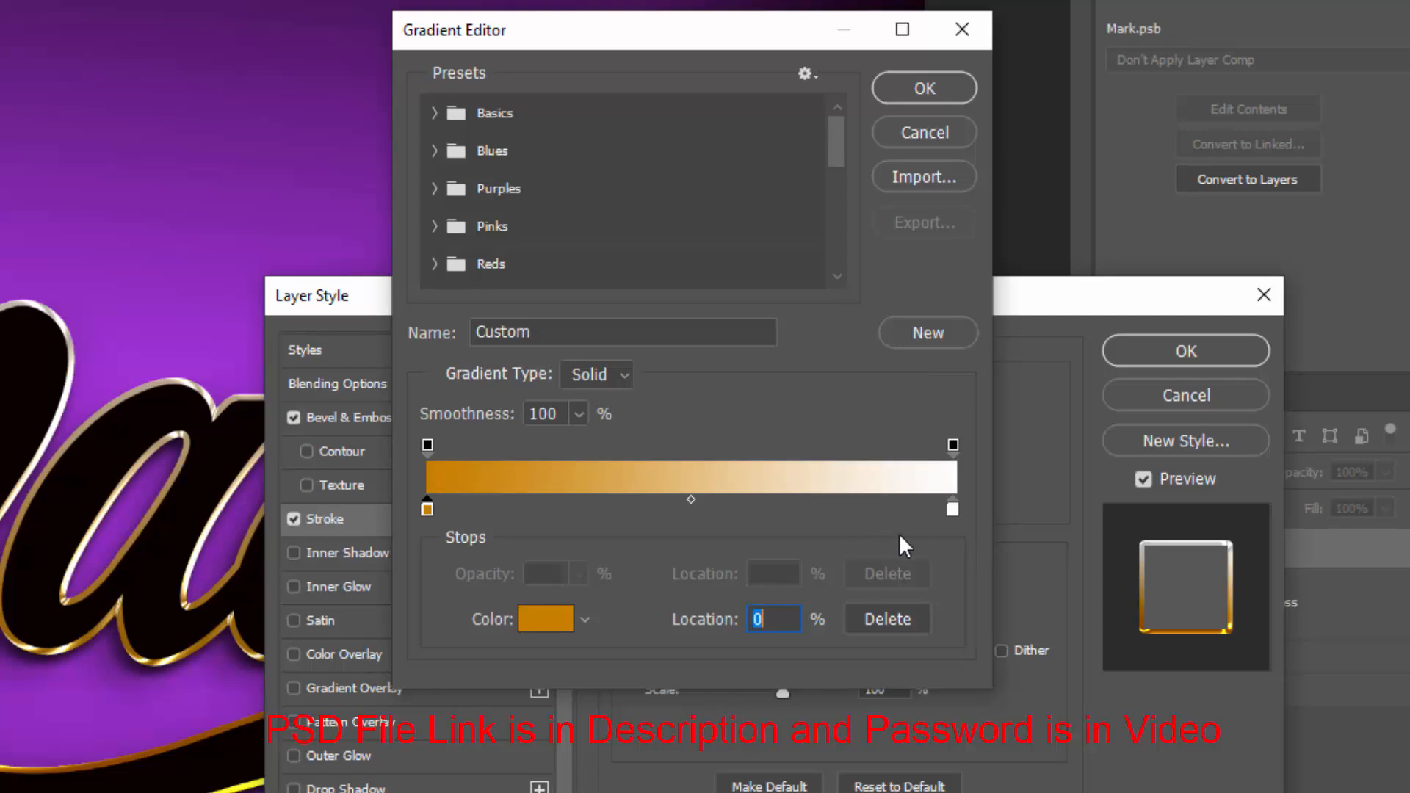
left_click(951, 508)
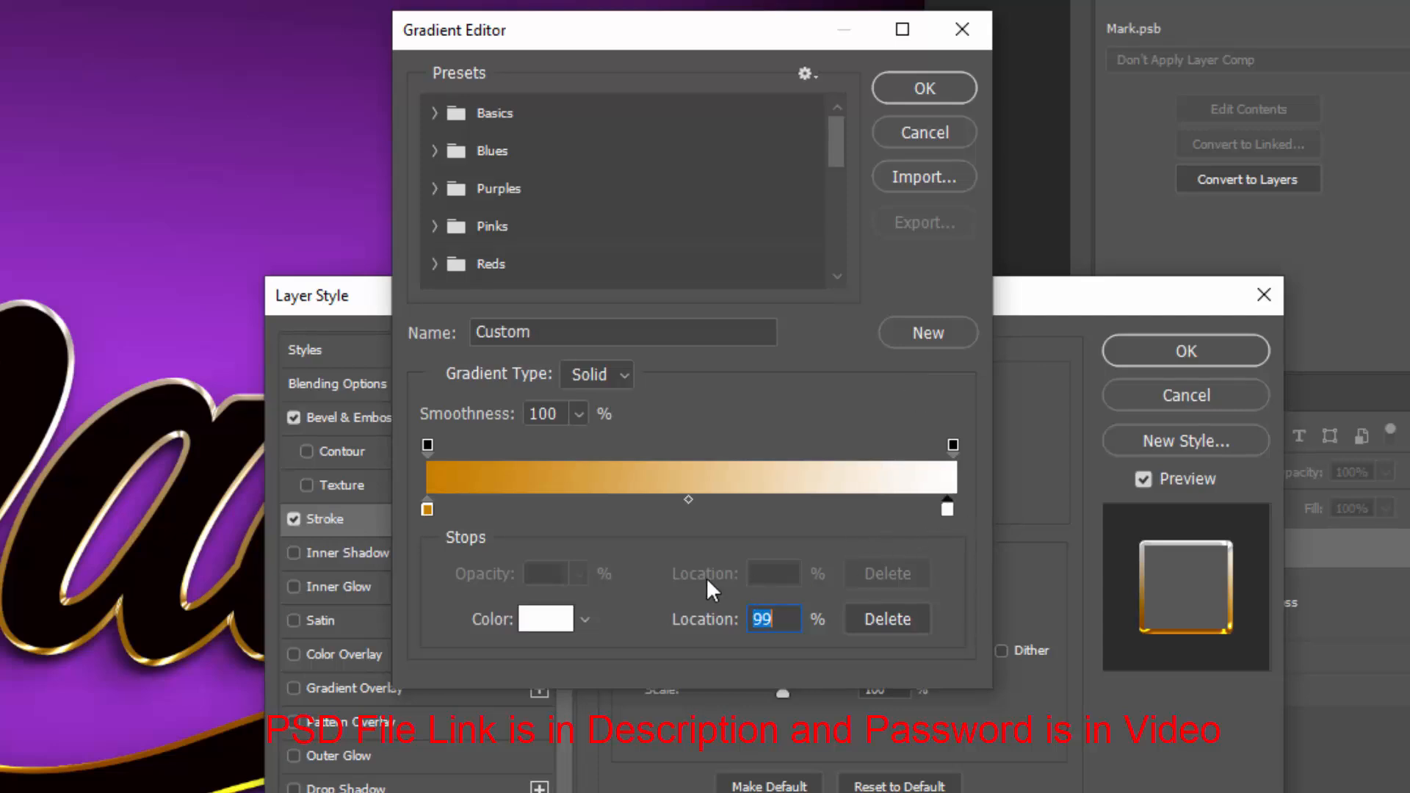
left_click(551, 621)
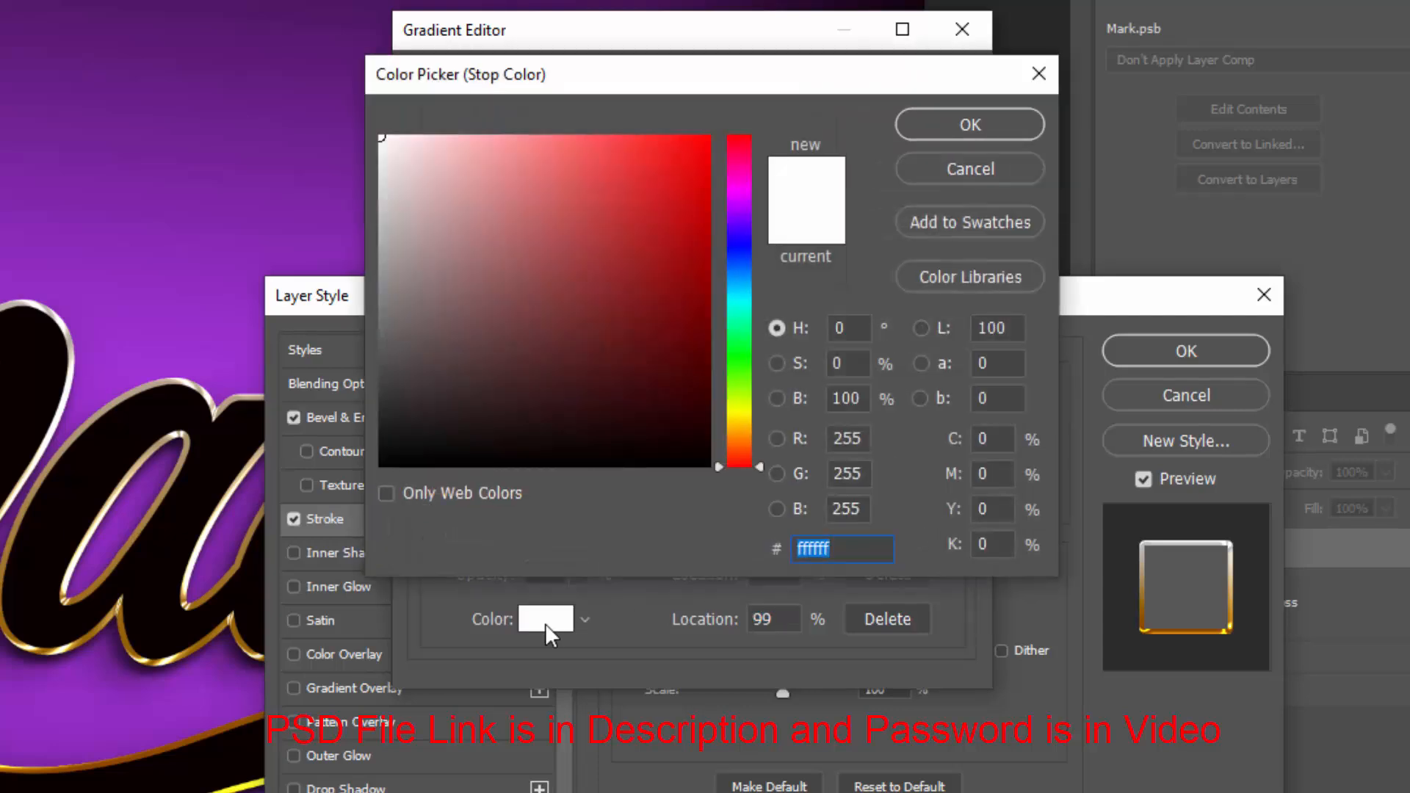
type("c98000")
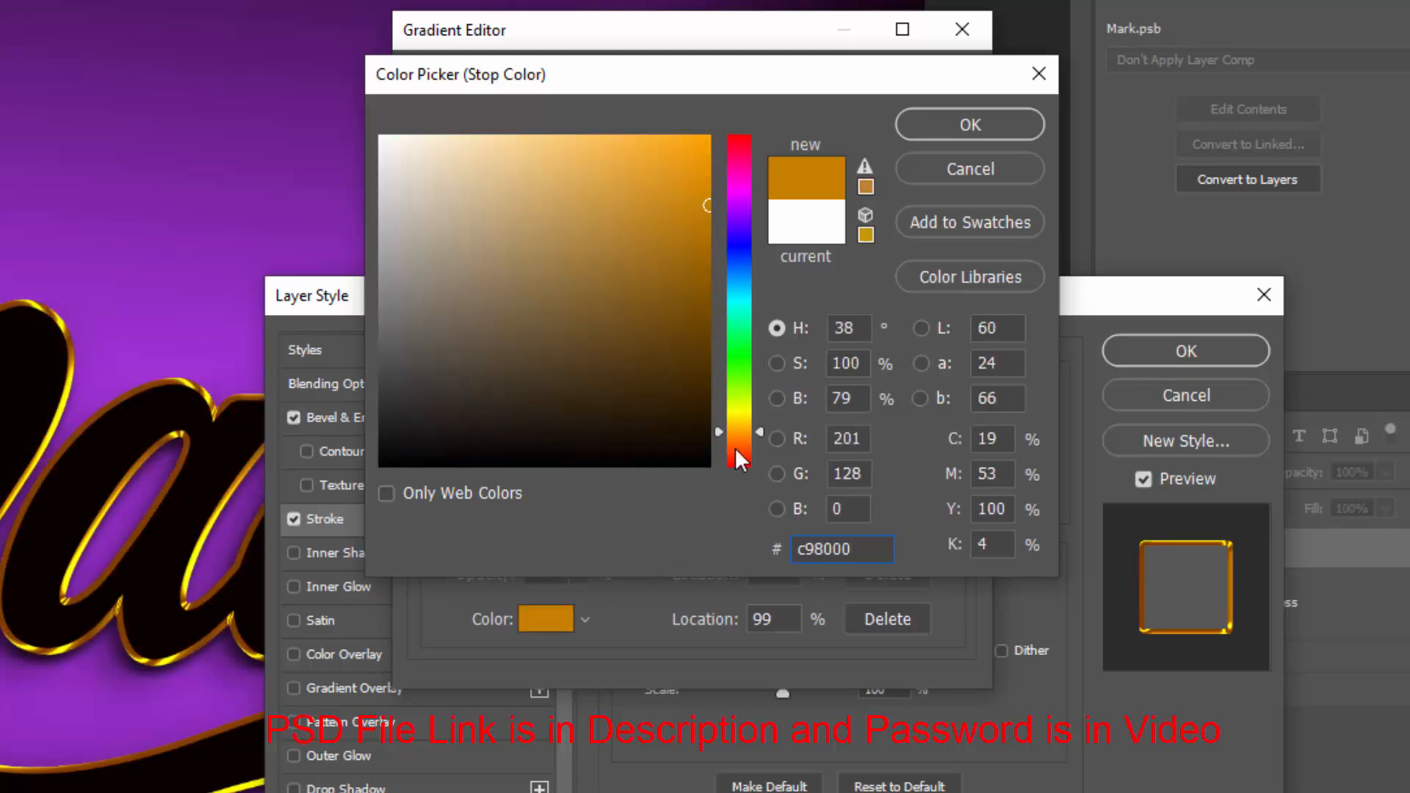
left_click(952, 130)
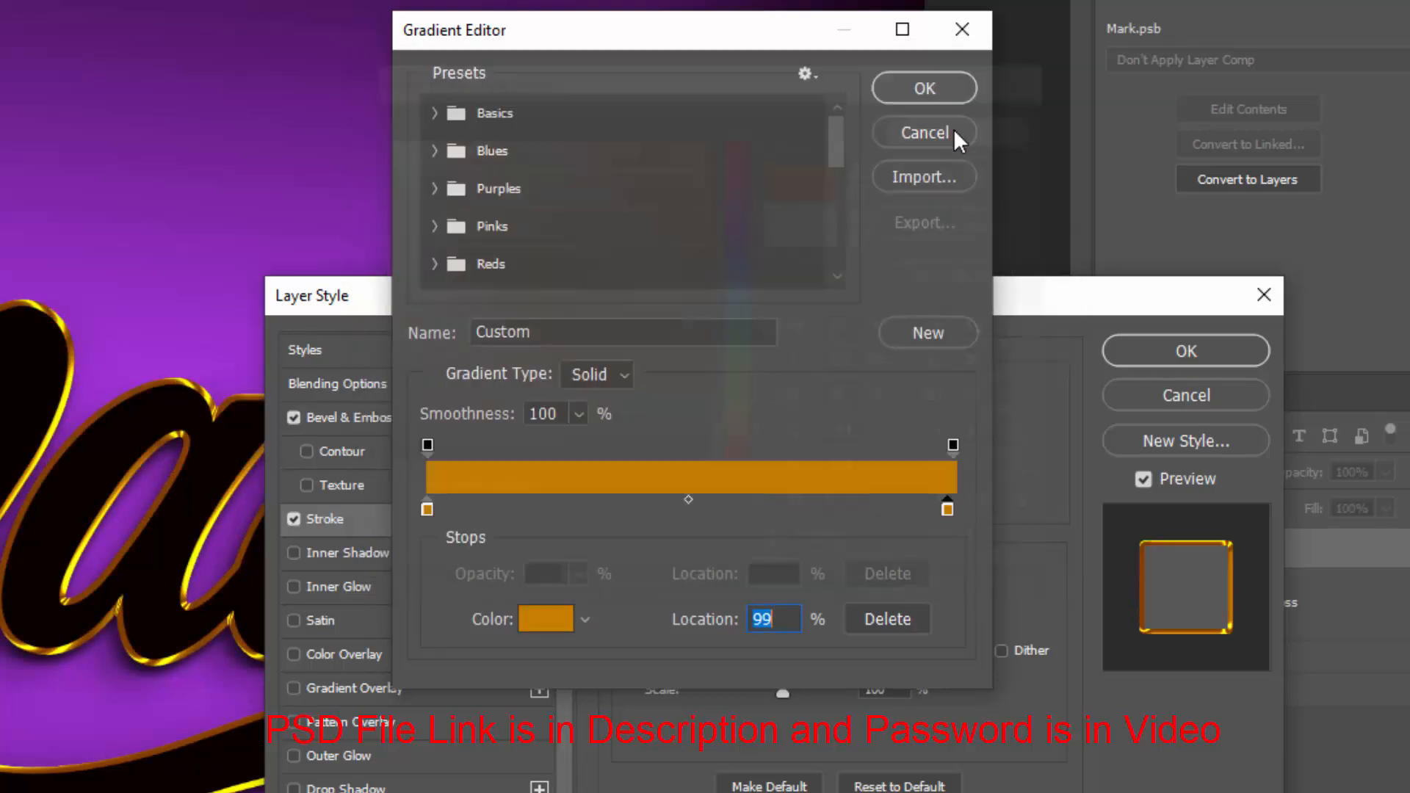
left_click(924, 27)
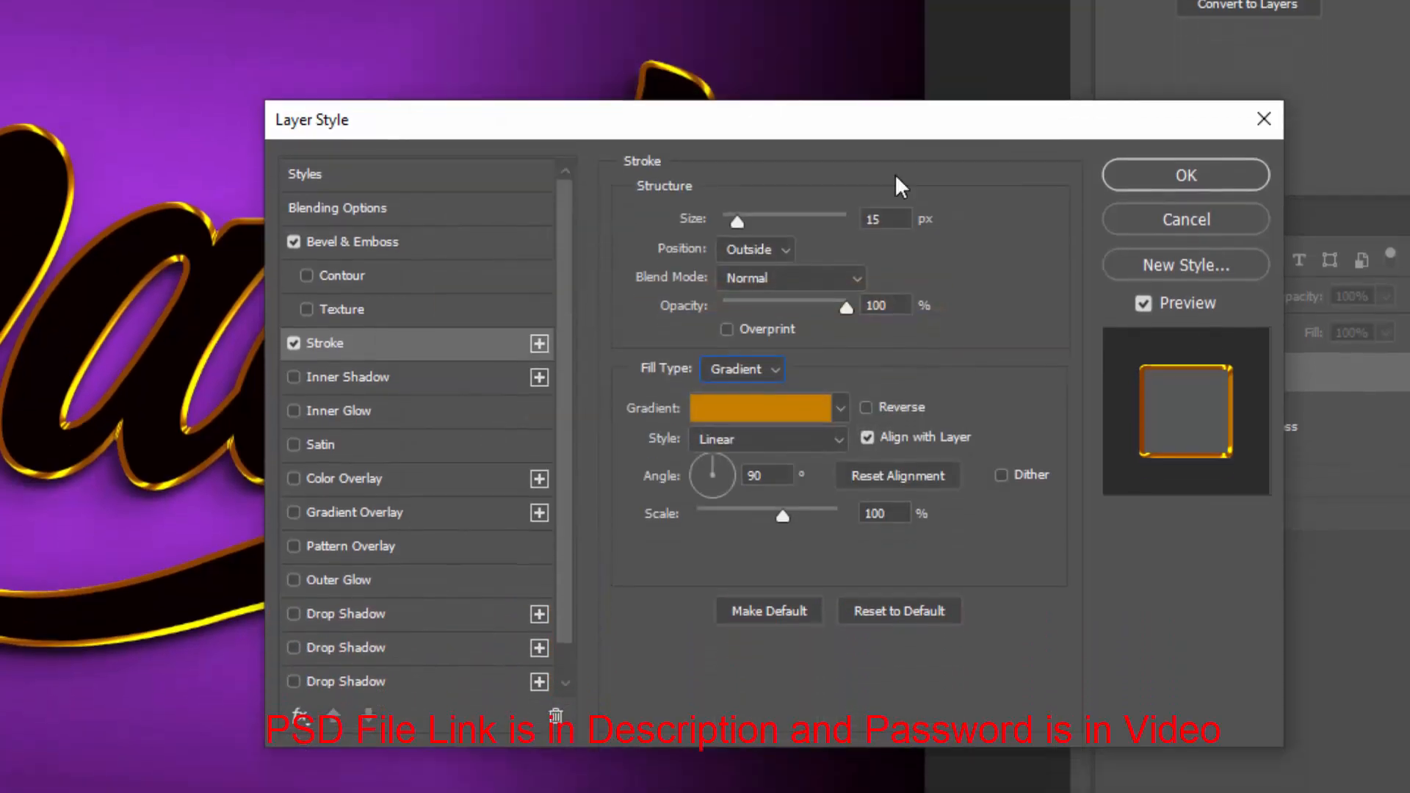
Set the stroke gradient angle to 0° and its scale to 71%
double_click(764, 422)
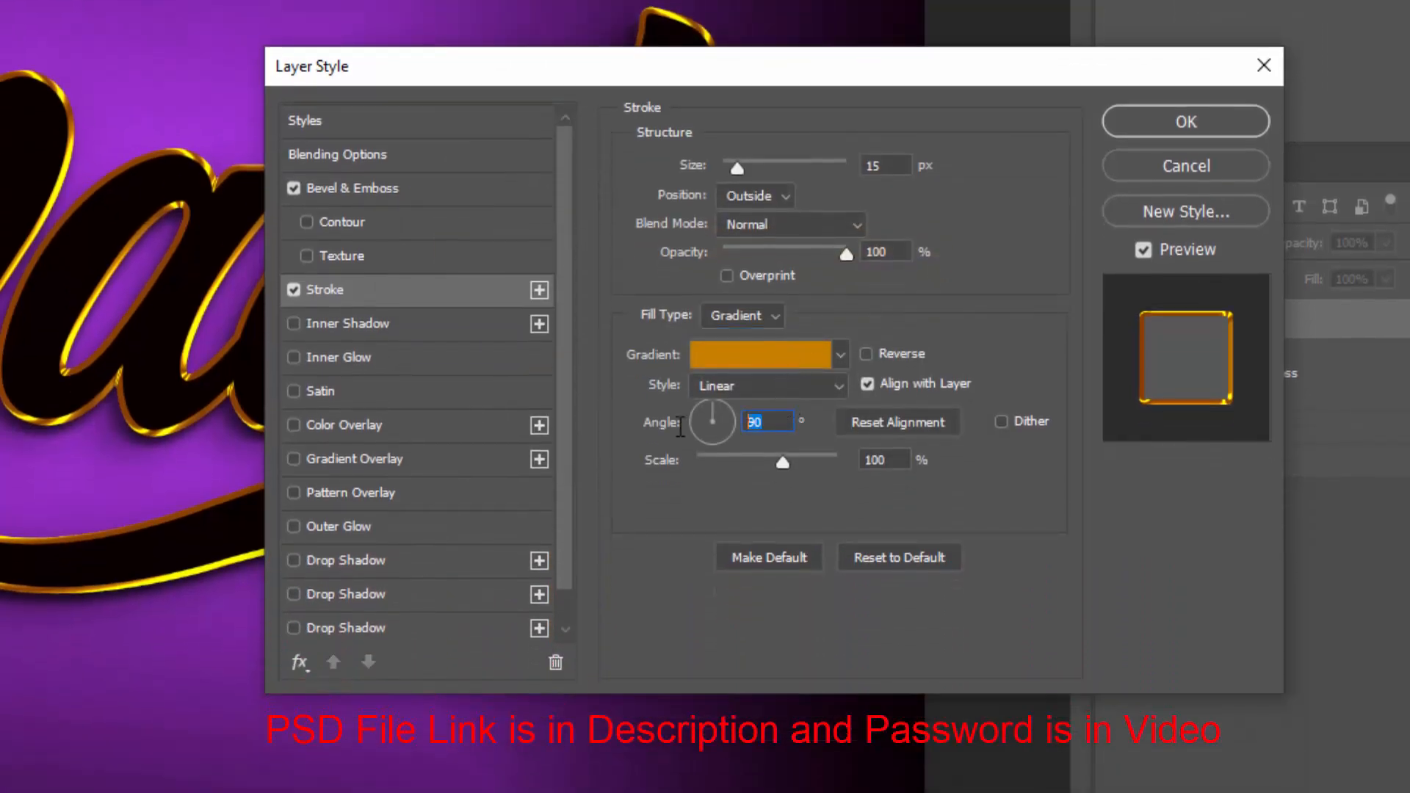
type("0")
key("Tab")
type("71")
Add a Color Overlay effect with the colour af6802
left_click(381, 433)
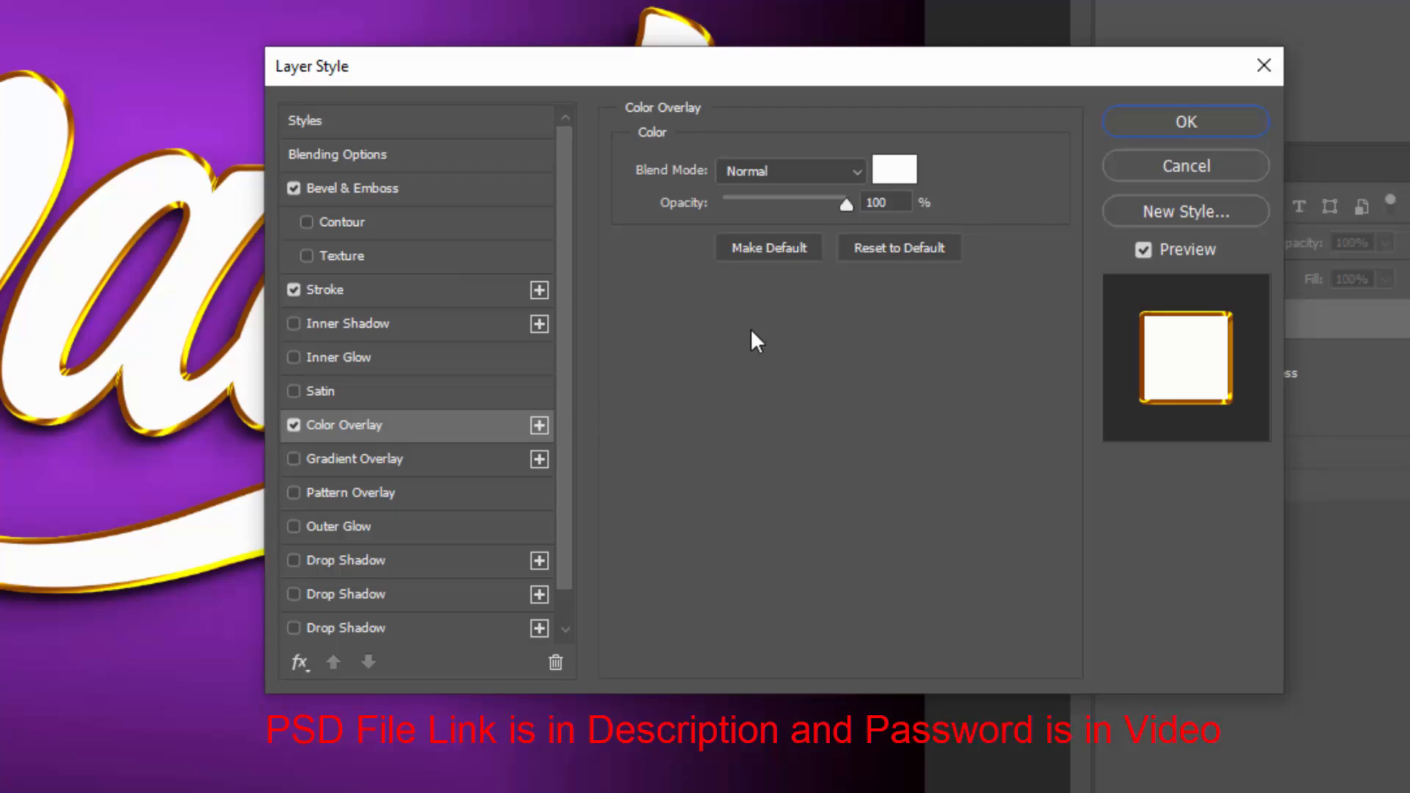
left_click(893, 169)
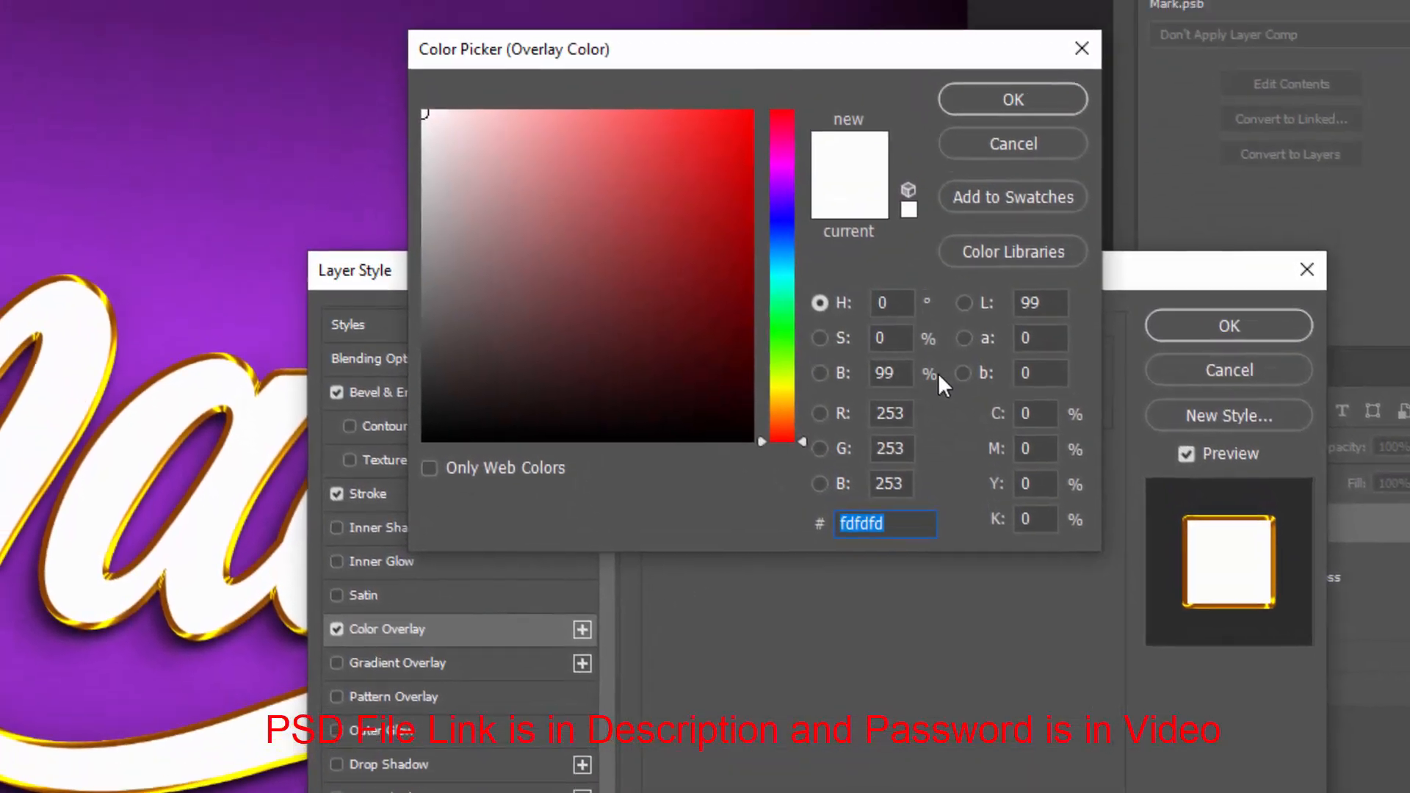
type("af")
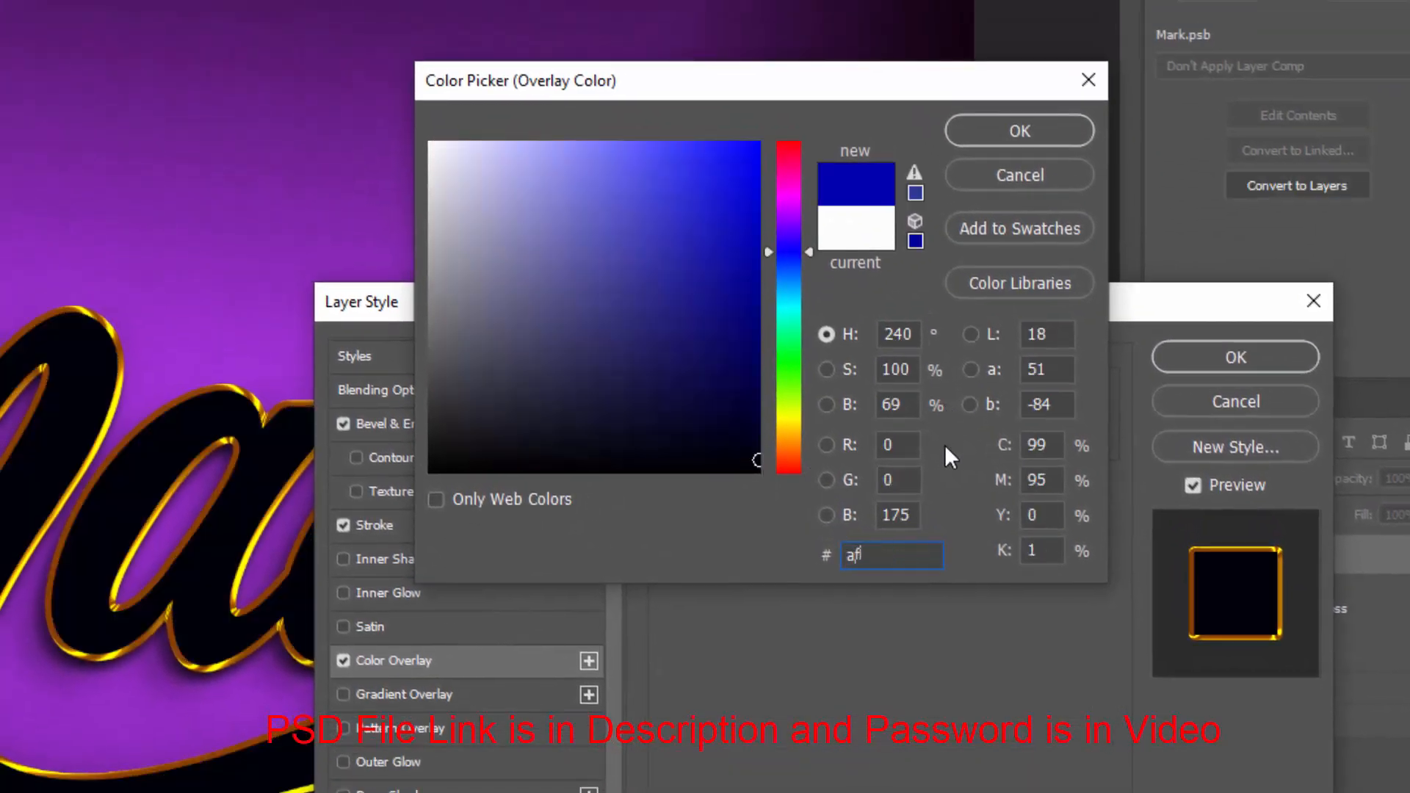
type("6802")
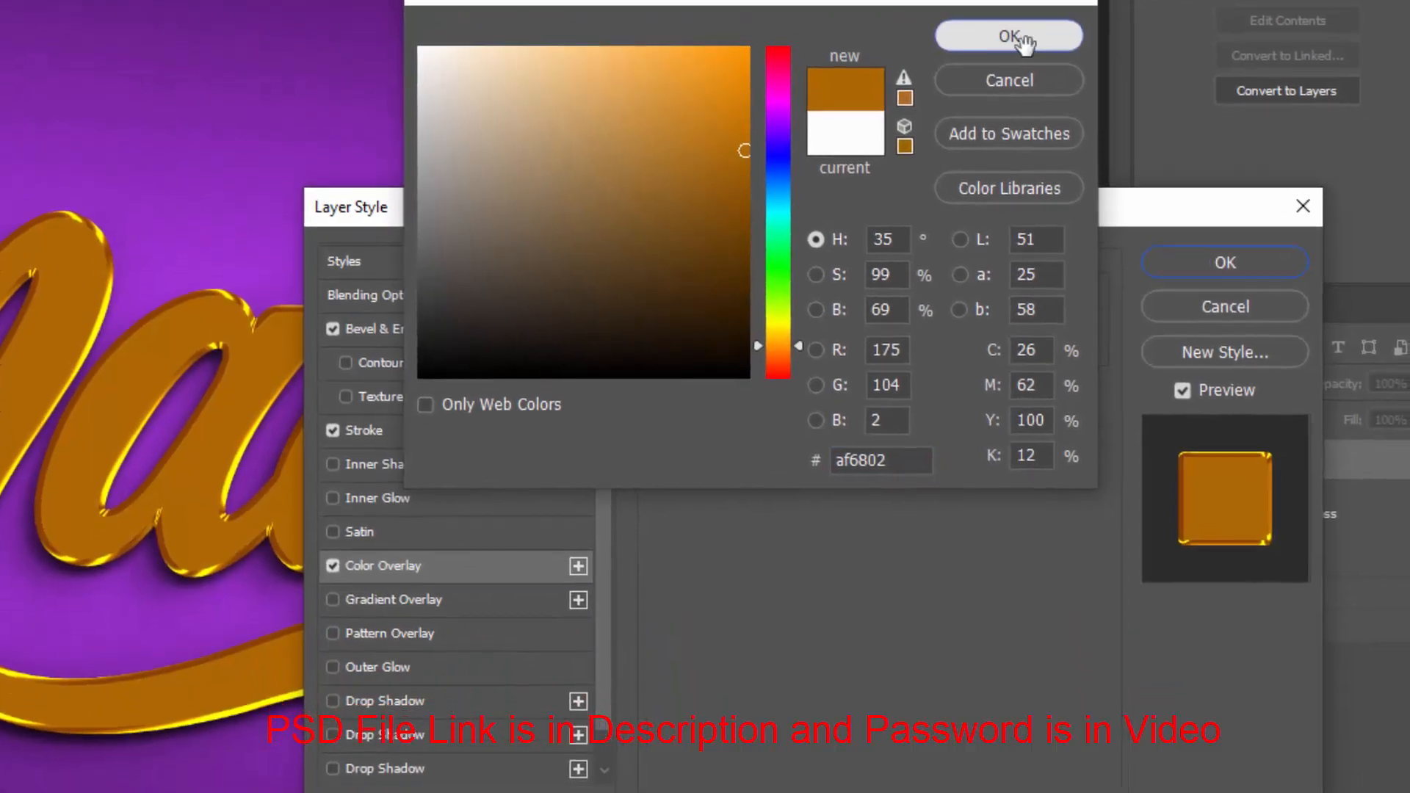
left_click(1028, 120)
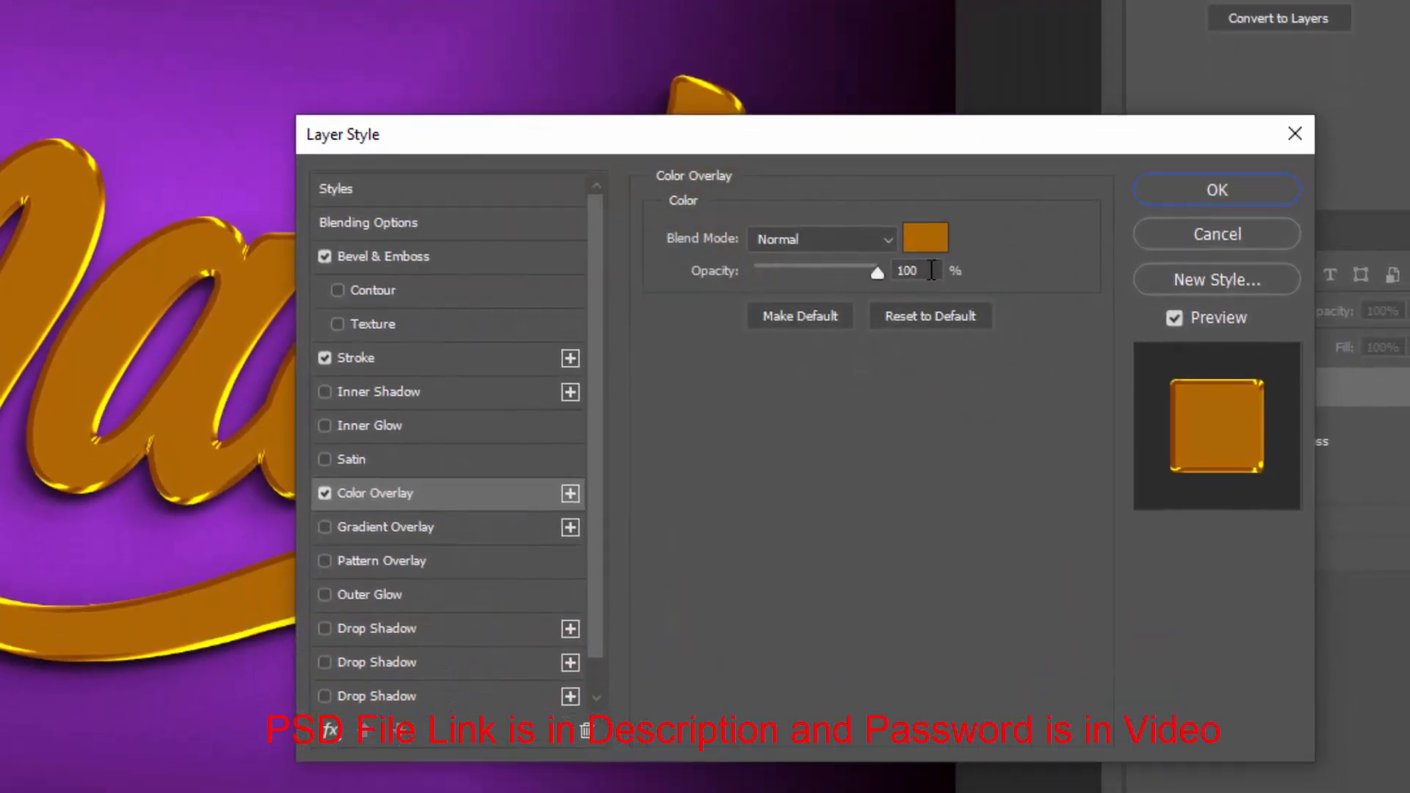
Set the color overlay blend mode to Overlay, apply the layer style and collapse the effects list
left_click(833, 240)
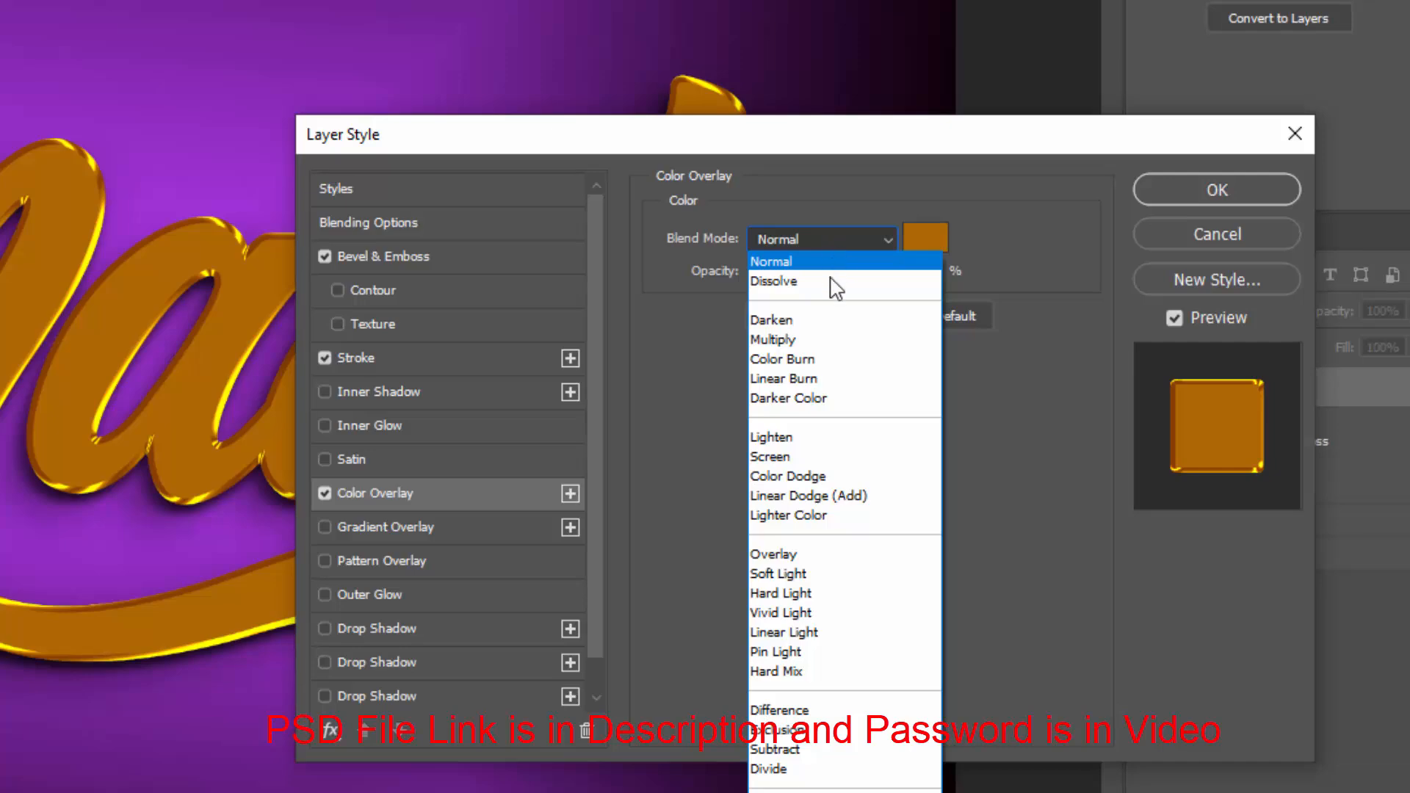
left_click(798, 552)
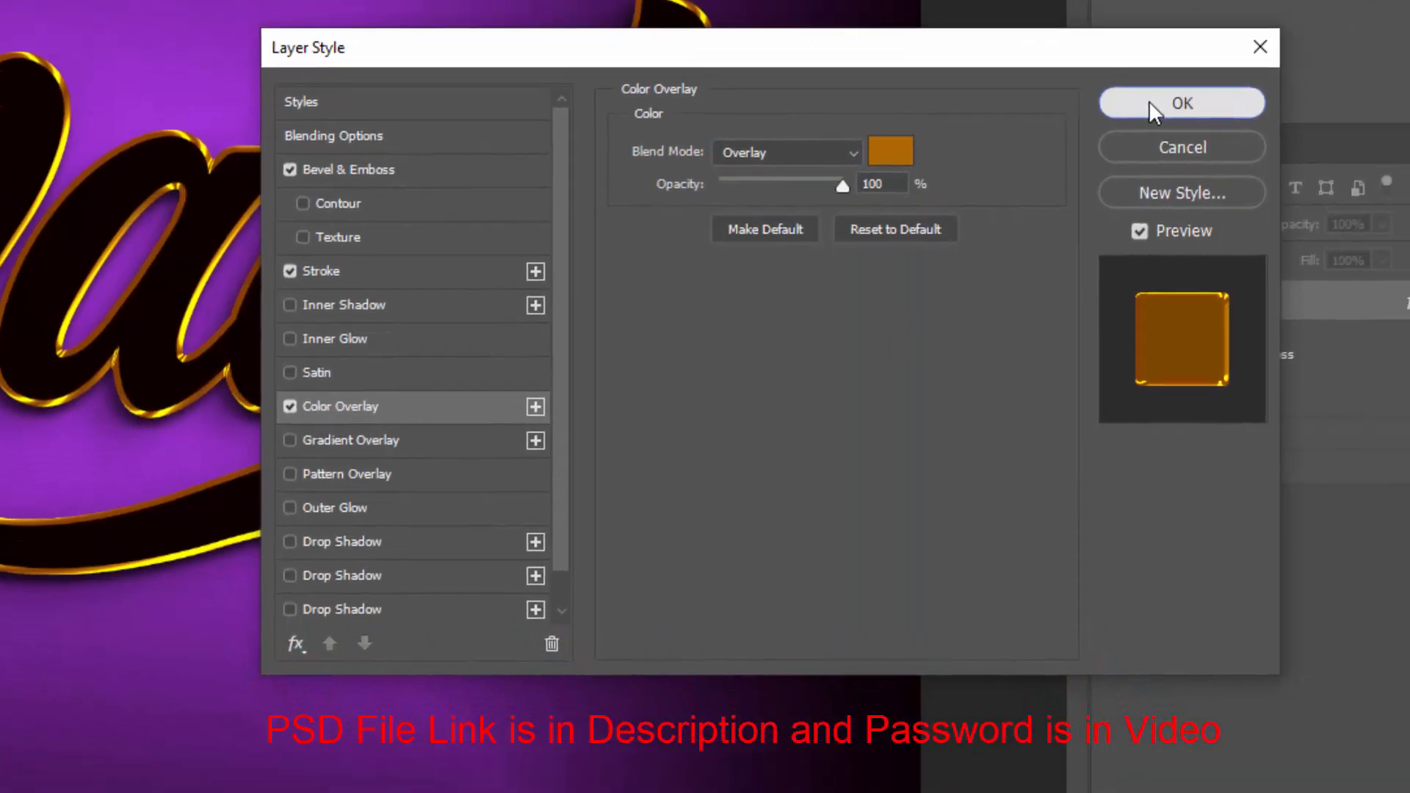
left_click(1182, 192)
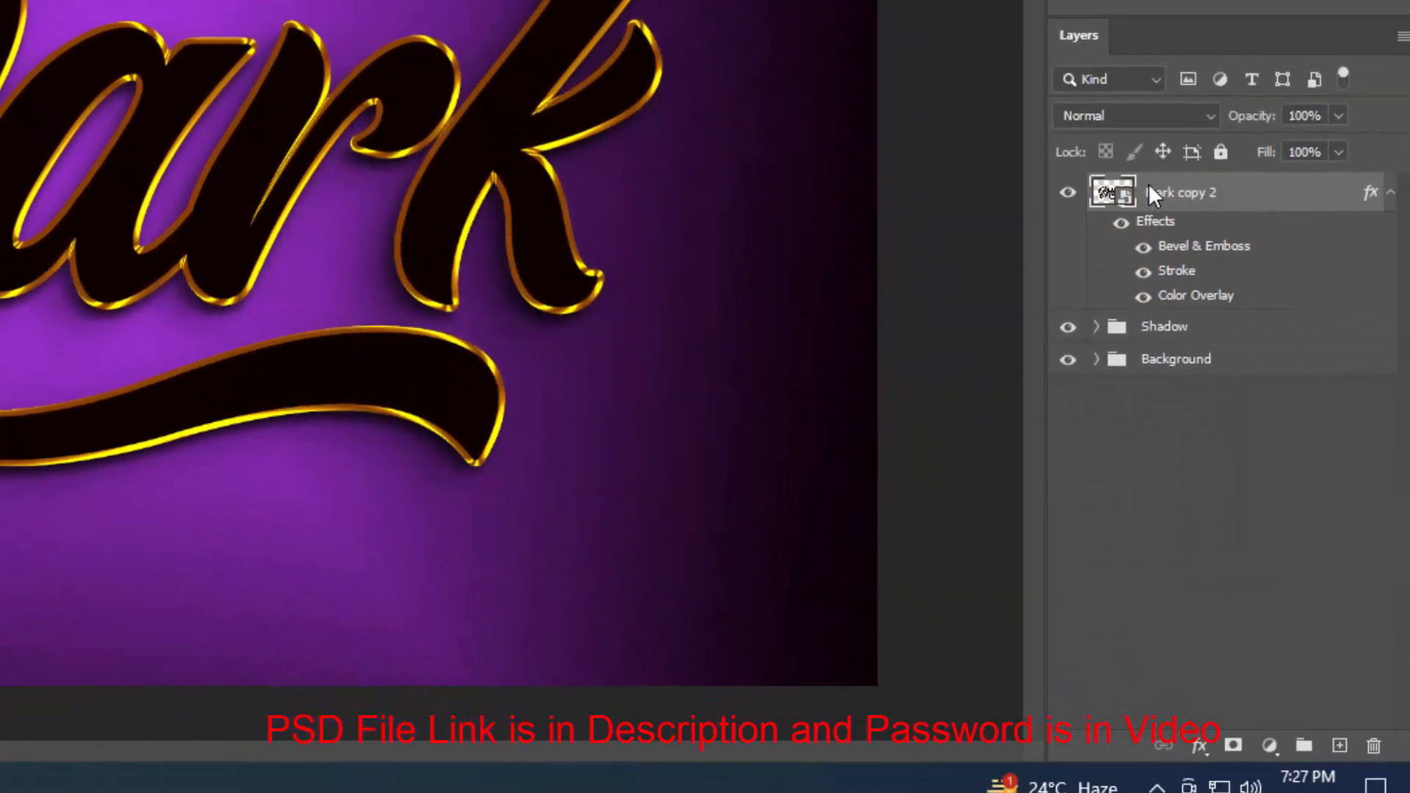
left_click(1383, 171)
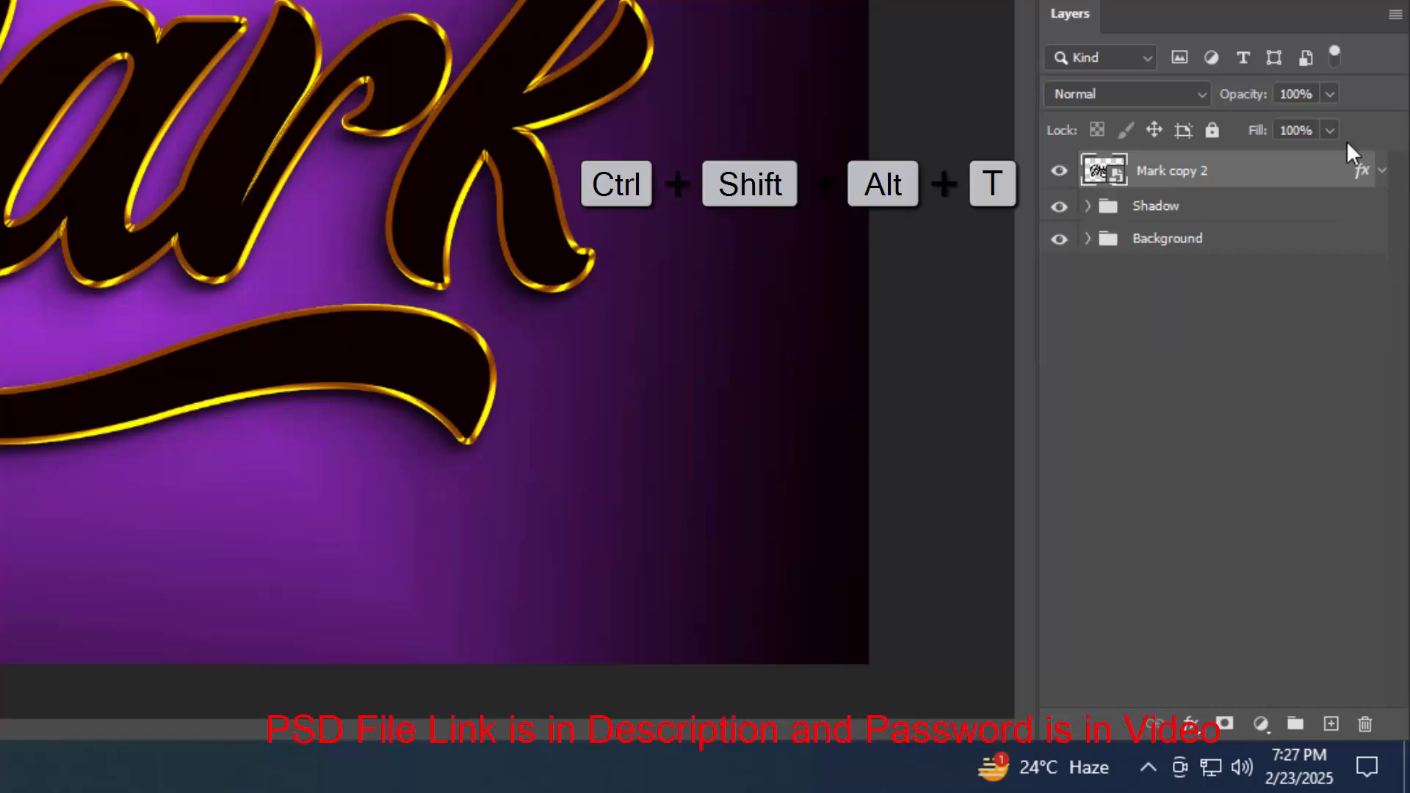
Repeat the transform-and-duplicate of the Mark layer several times to stack copies up to Mark copy 15
key("ctrl+shift+alt+t")
key("ctrl+shift+alt+t")
key("ctrl+shift+alt+t")
key("ctrl+shift+alt+t")
key("ctrl+shift+alt+t")
key("ctrl+shift+alt+t")
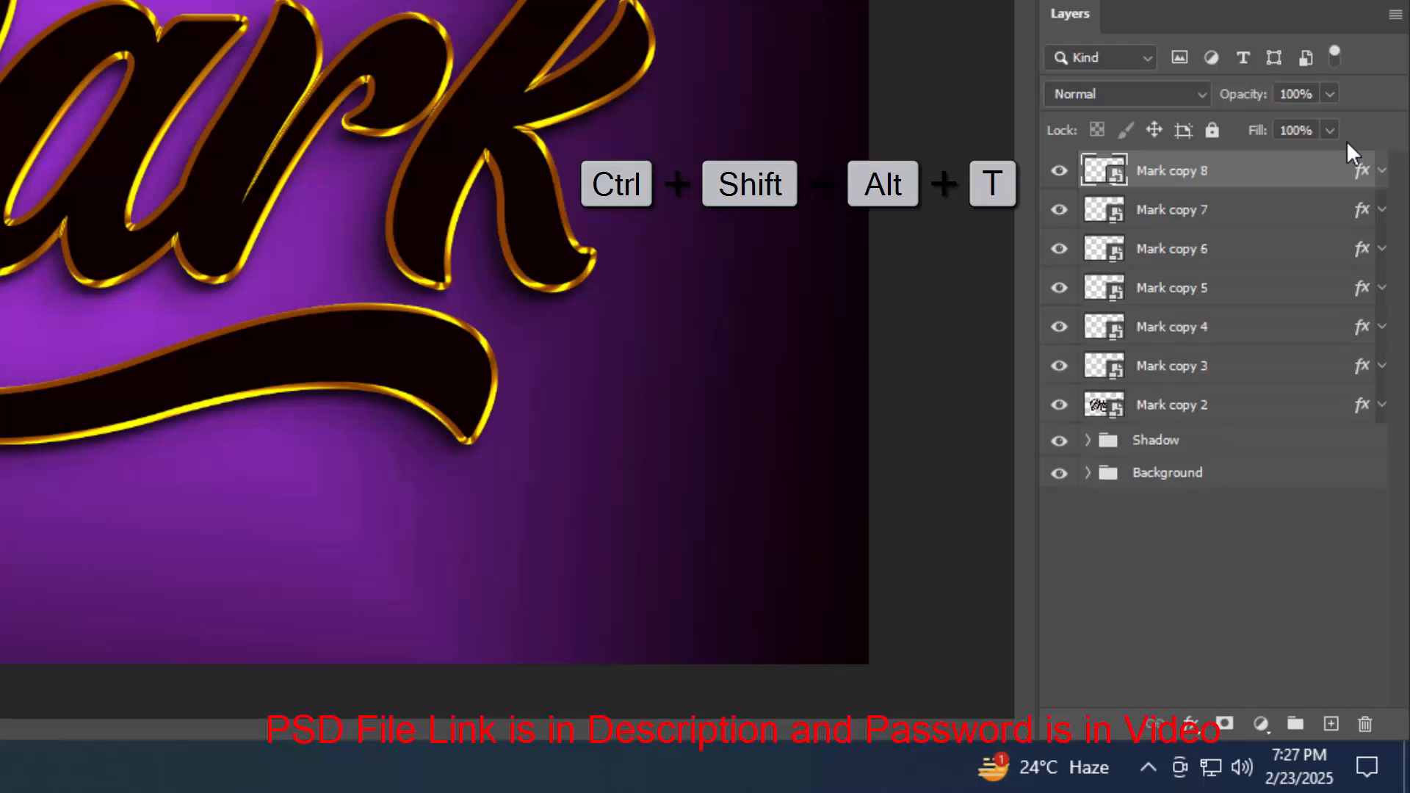
key("ctrl+shift+alt+t")
key("ctrl+shift+alt+t")
key("ctrl+shift+alt+t")
key("ctrl+shift+alt+t")
key("ctrl+shift+alt+t")
key("ctrl+shift+alt+t")
key("ctrl+shift+alt+t")
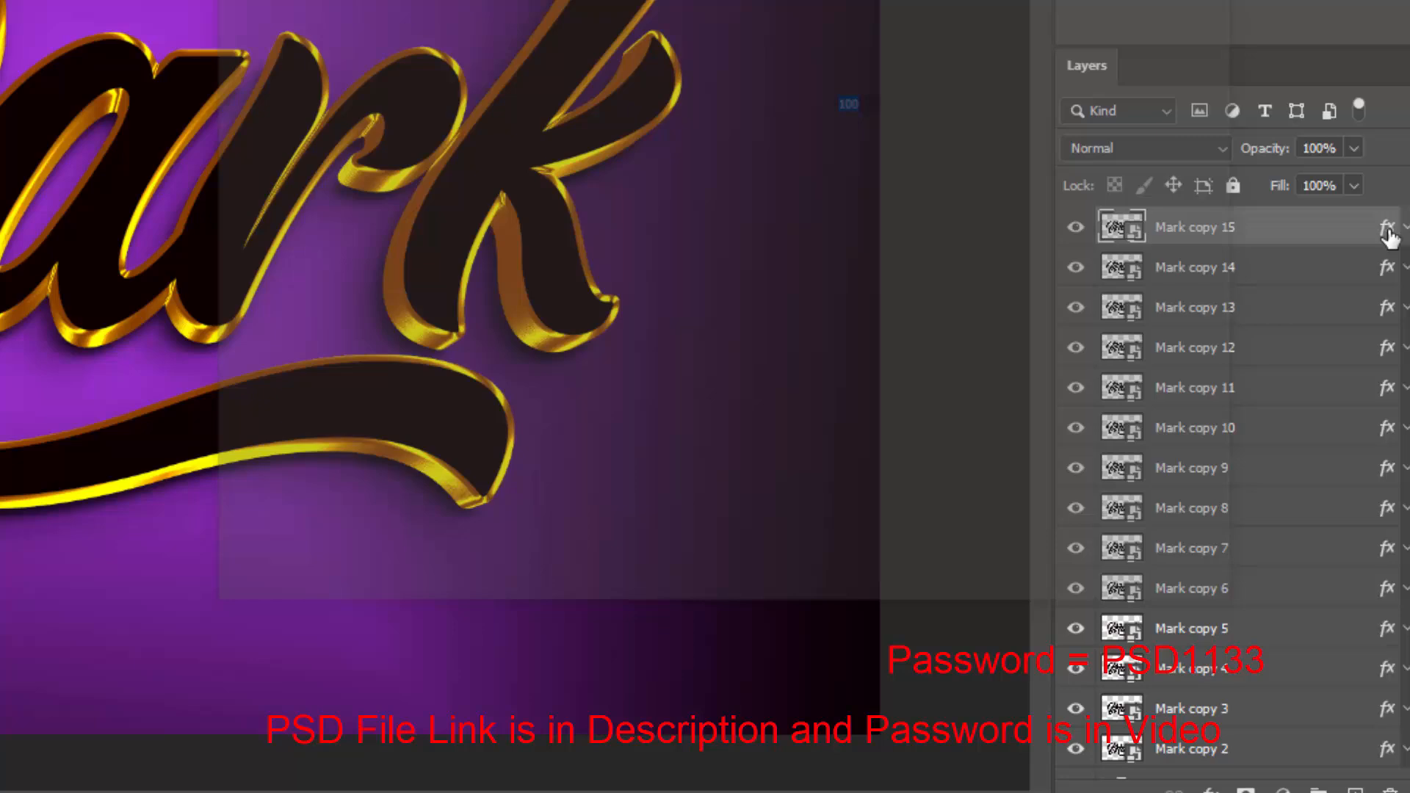
Open the top copy's layer style and set the Bevel & Emboss depth to 368%
double_click(1364, 178)
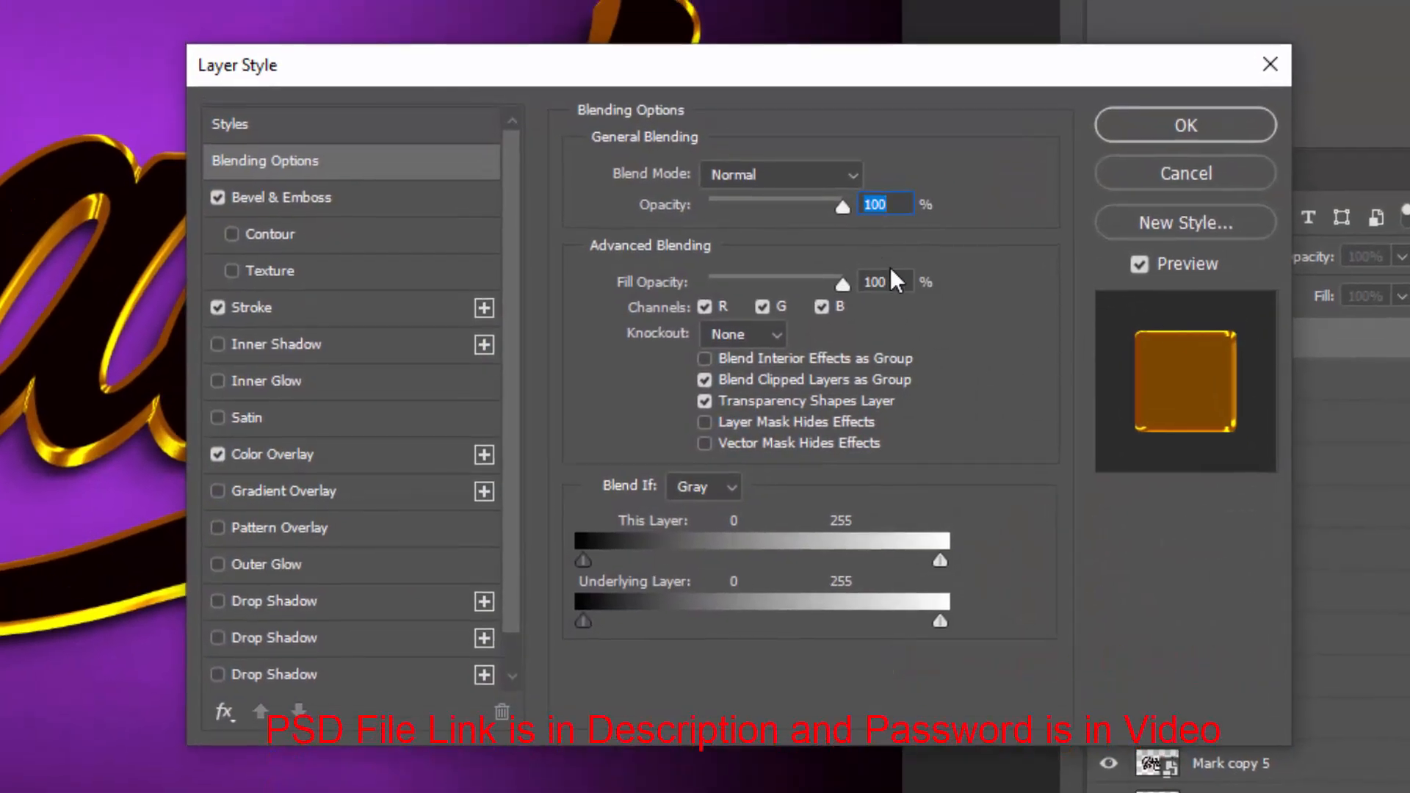
left_click(881, 282)
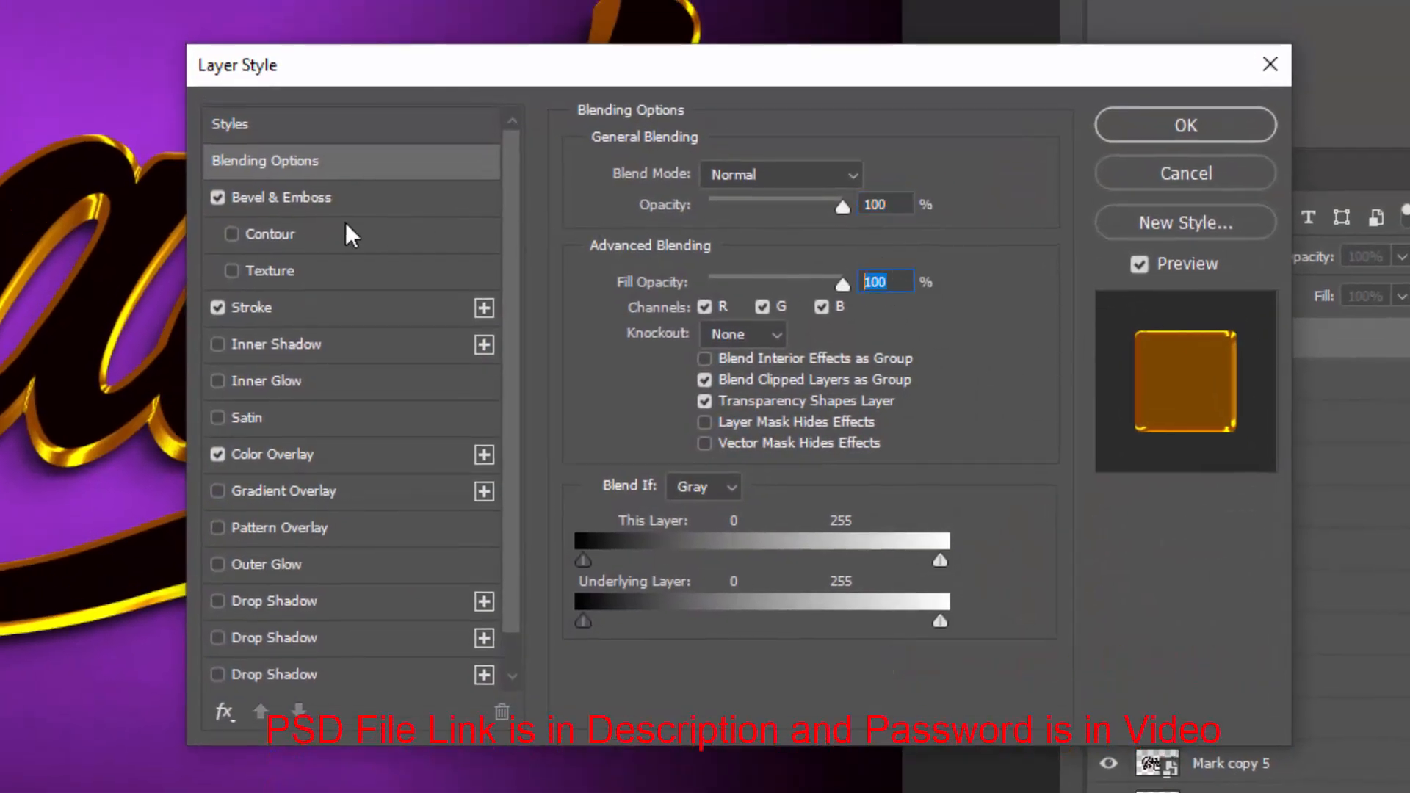
left_click(311, 209)
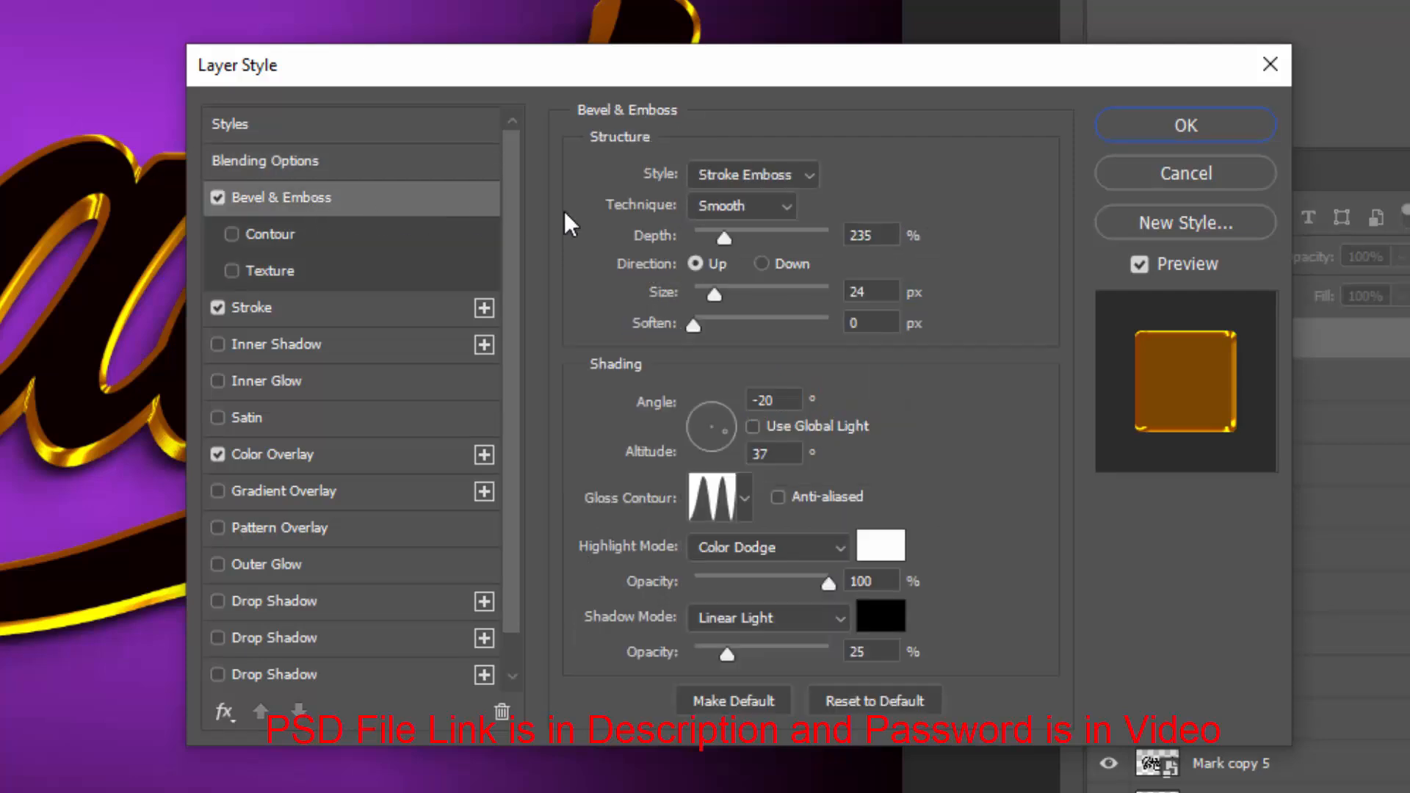
double_click(870, 235)
type("368")
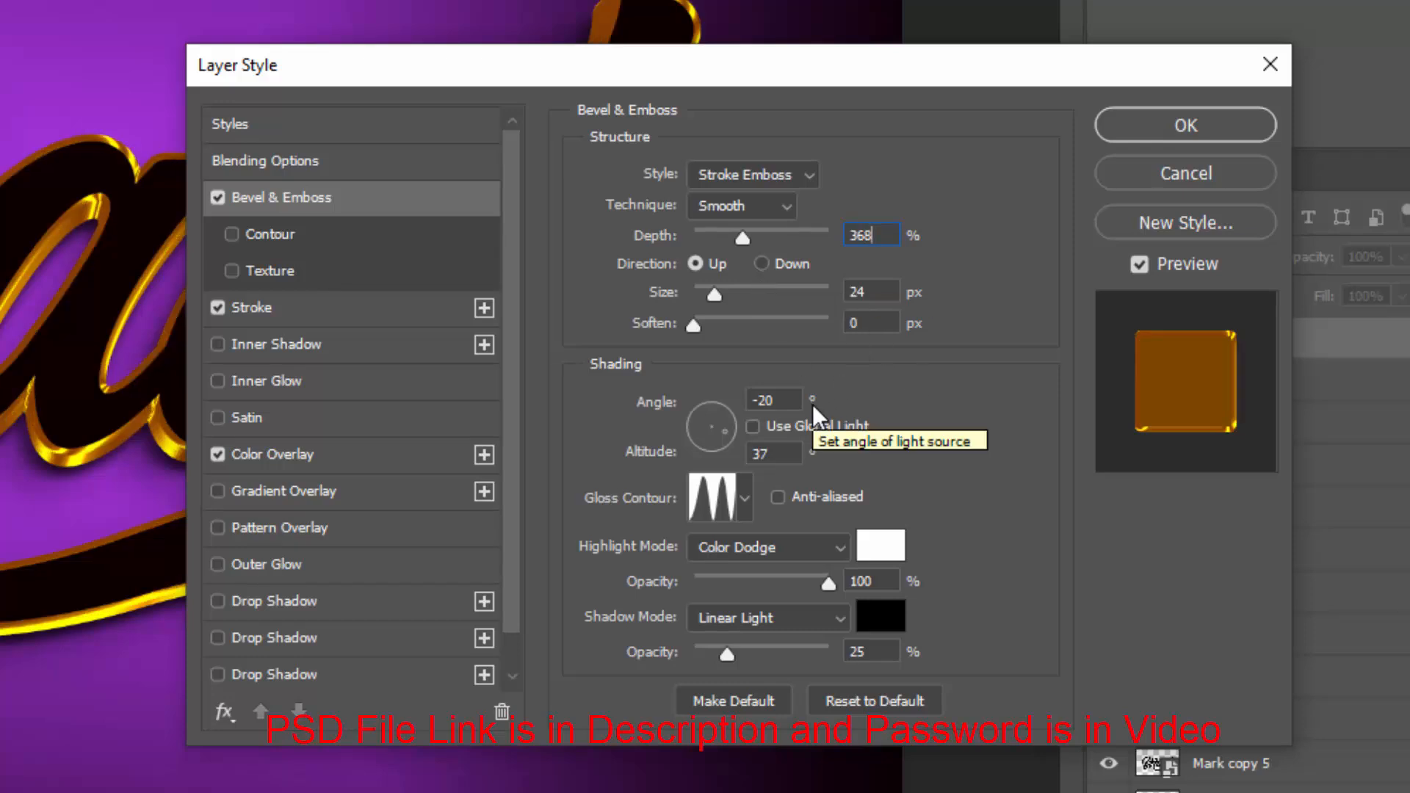
Set the bevel shading angle to -90° and altitude to 42°, and turn on anti-aliasing for the gloss contour
double_click(783, 397)
type("-90")
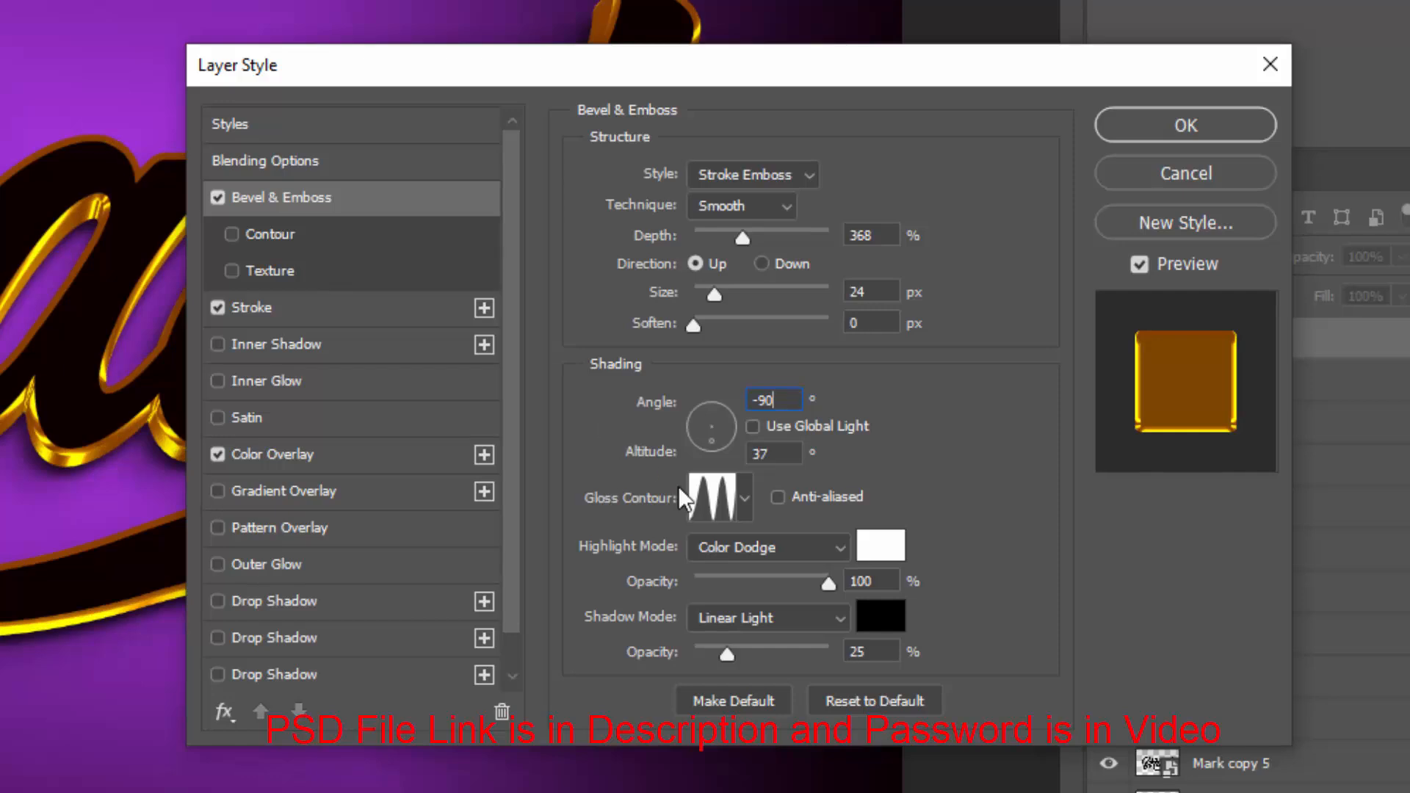
double_click(747, 461)
type("42")
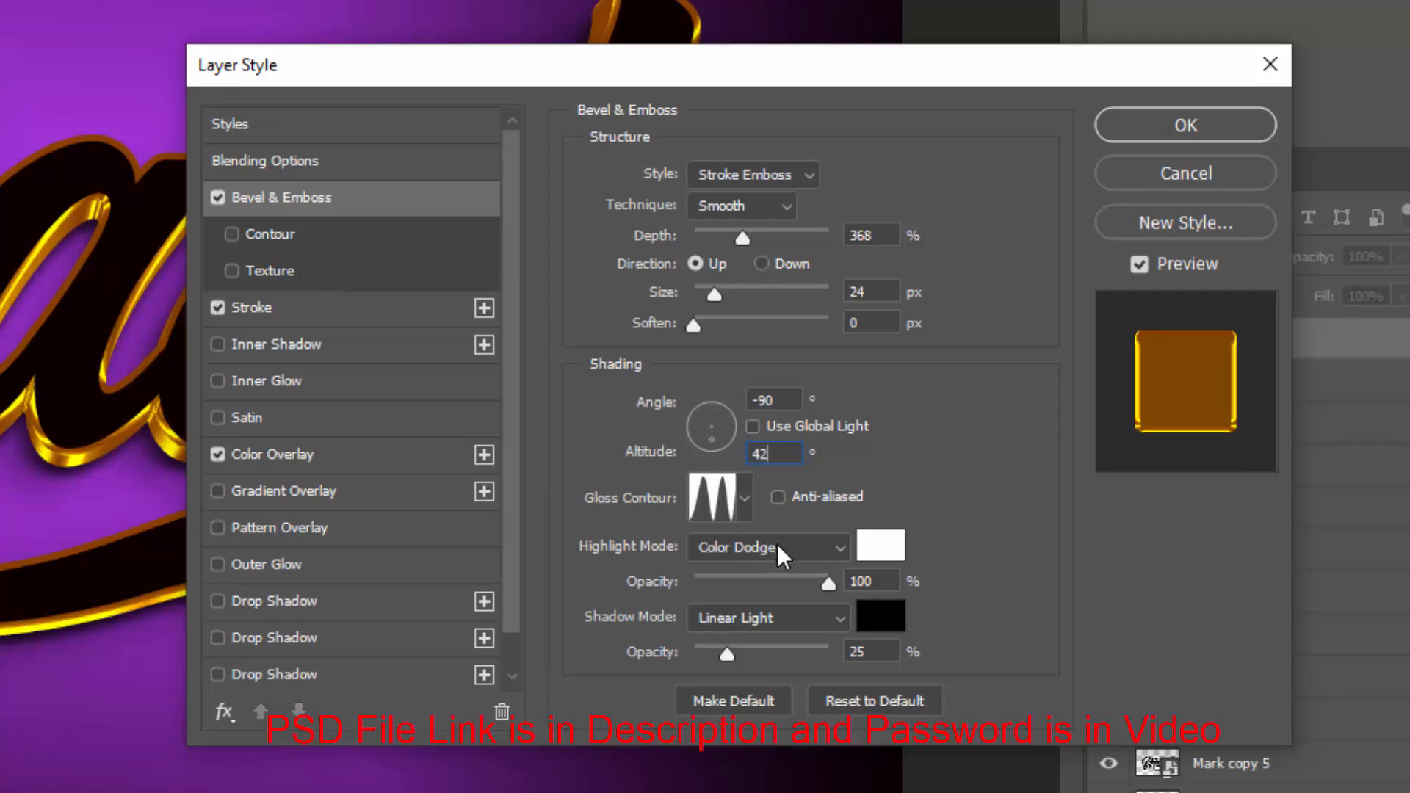
left_click(796, 497)
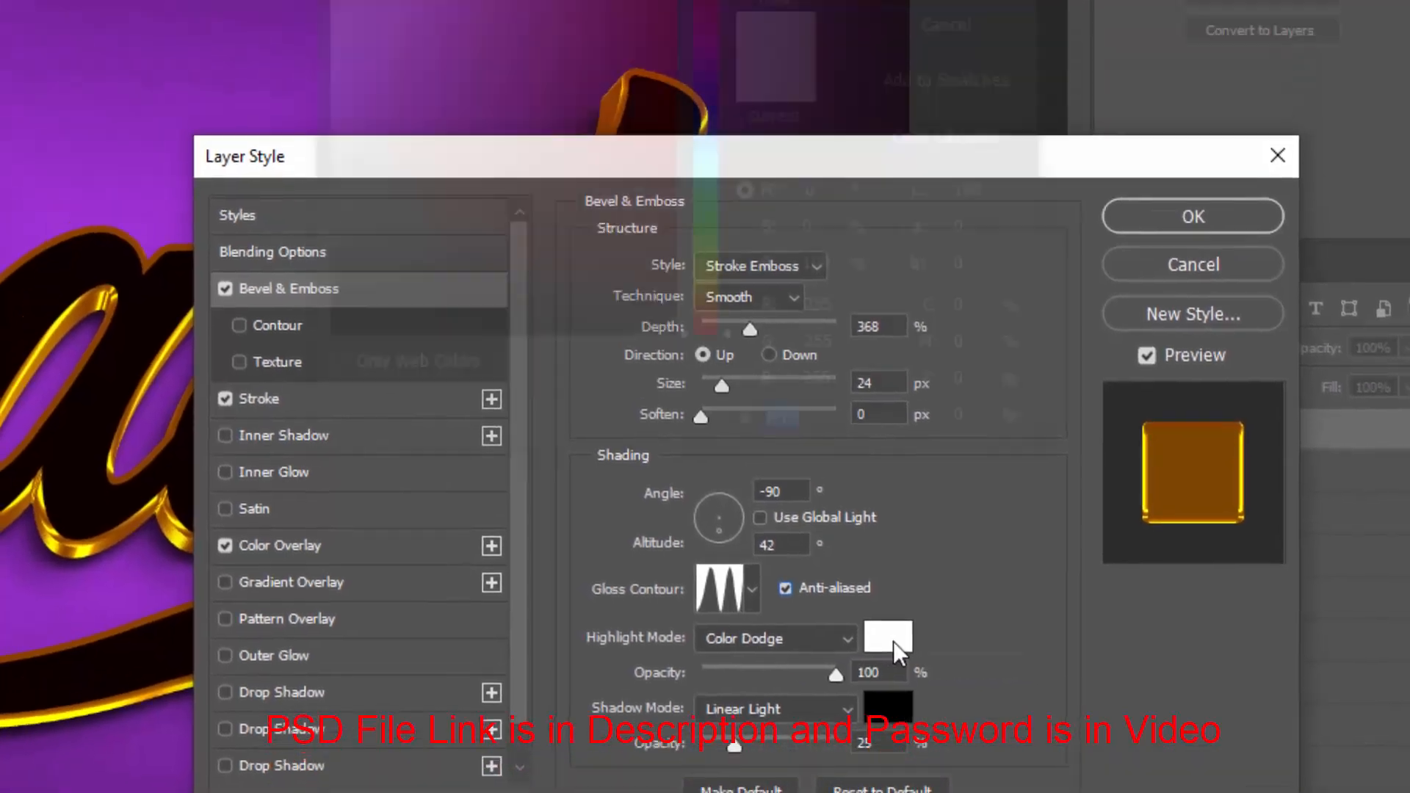
Set the bevel highlight colour to ffe495 and the highlight opacity to 95%
left_click(874, 547)
type("f")
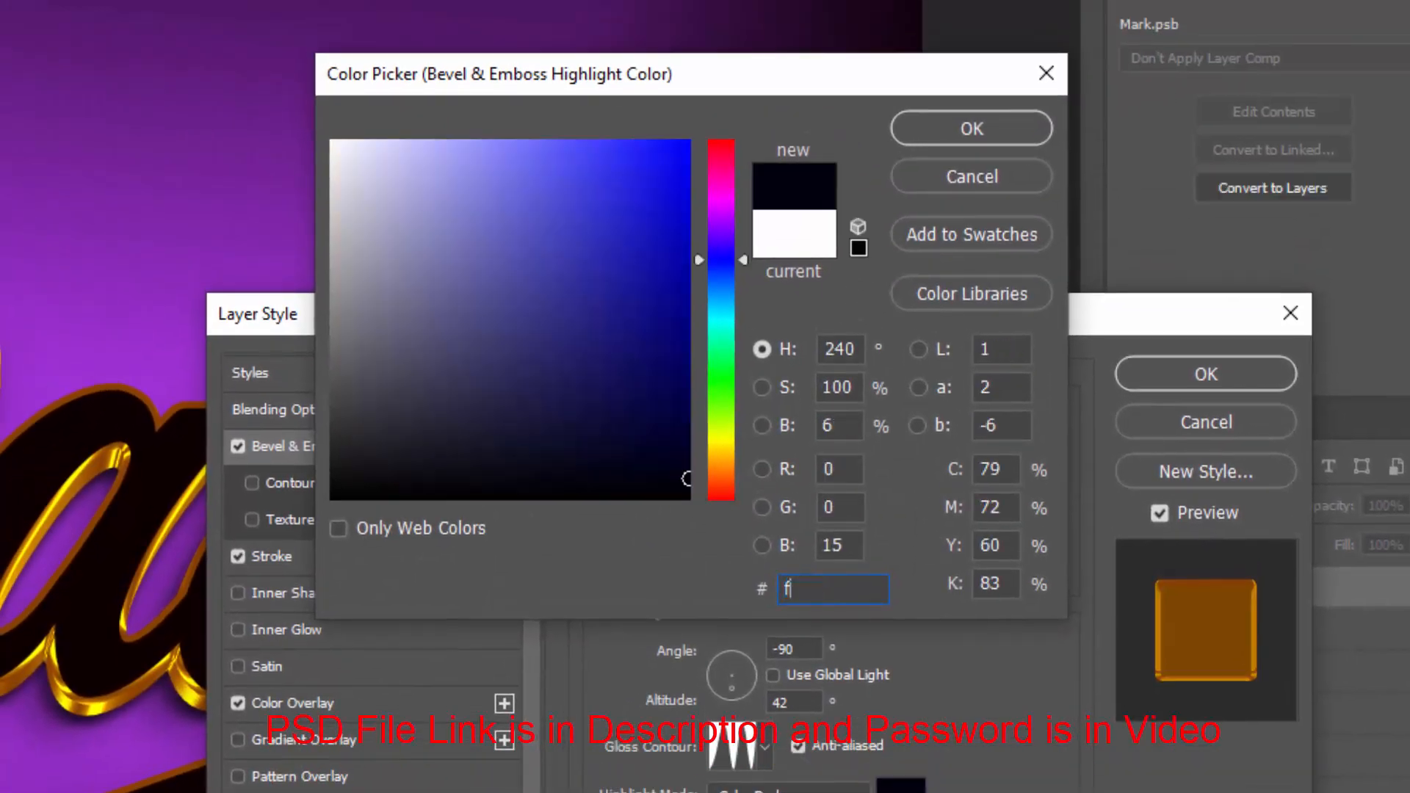
type("fe495")
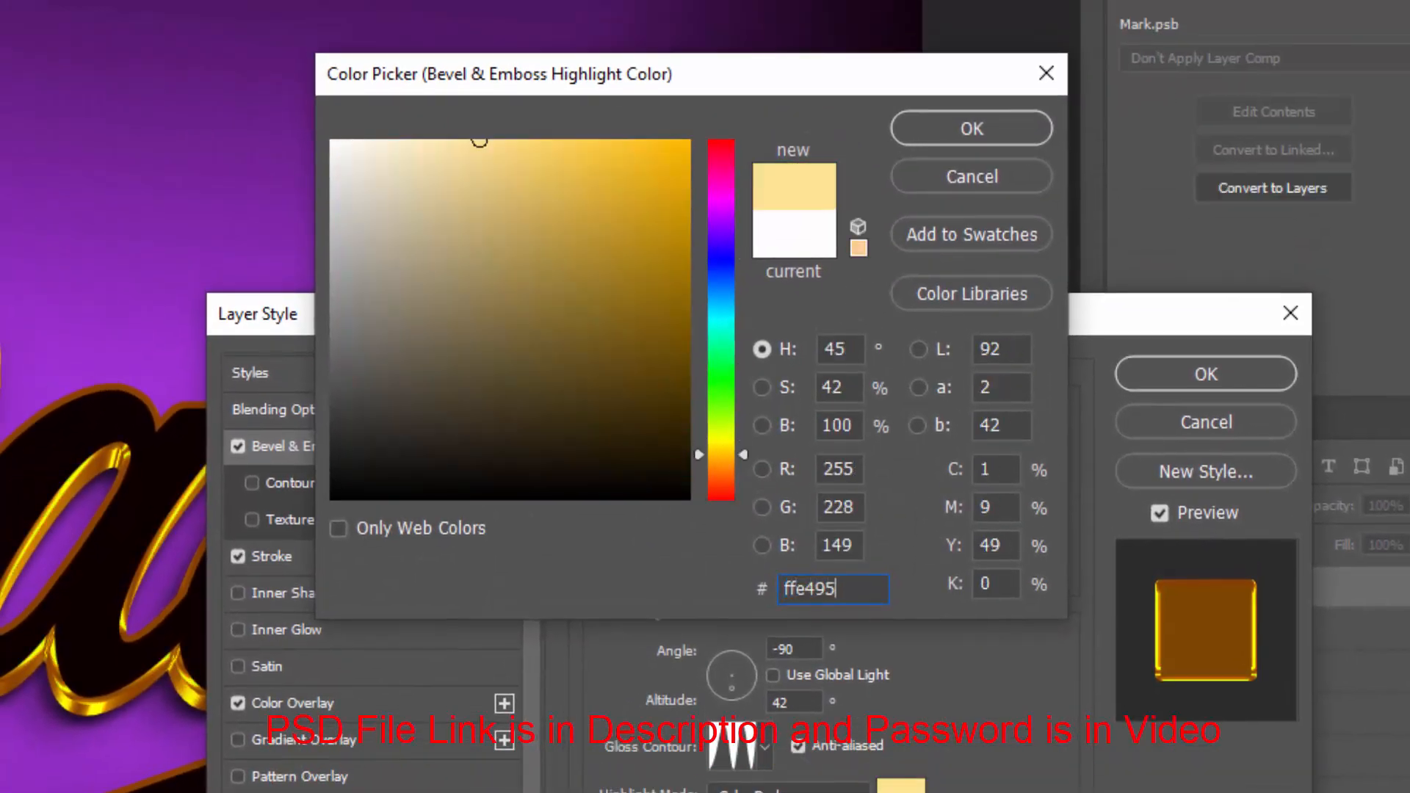
key("Return")
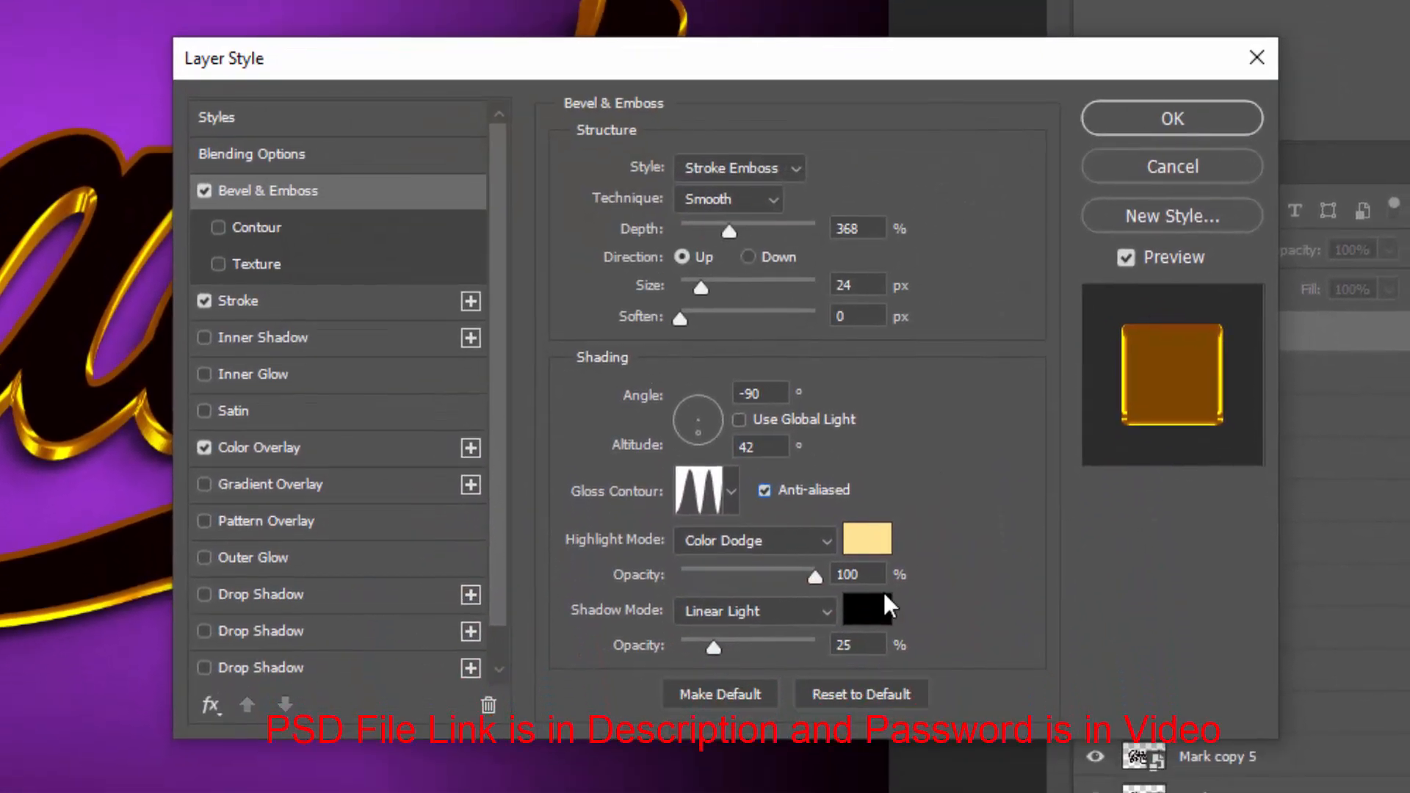
type("95")
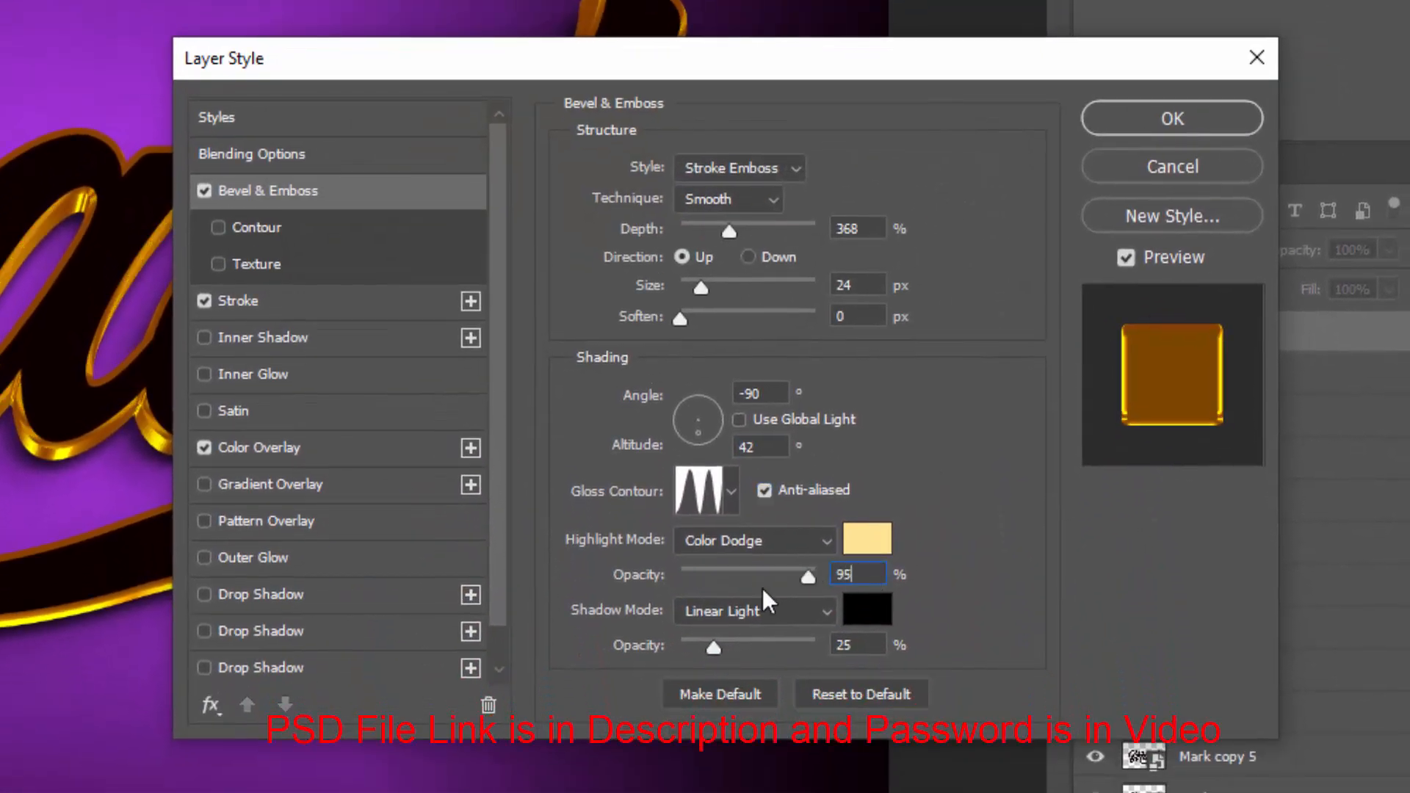
Change the bevel shadow mode to Multiply with 47% opacity
left_click(757, 618)
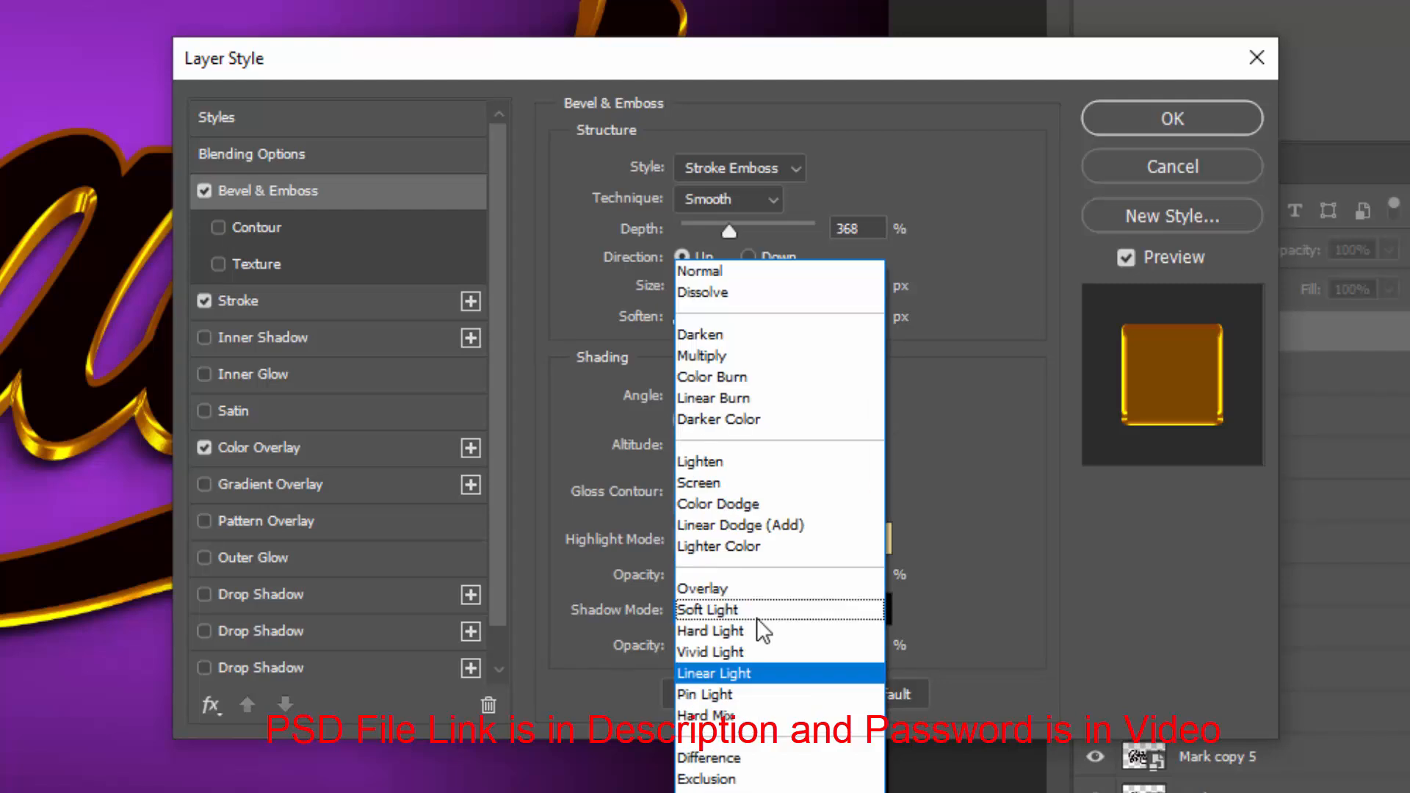
left_click(694, 359)
left_click(845, 644)
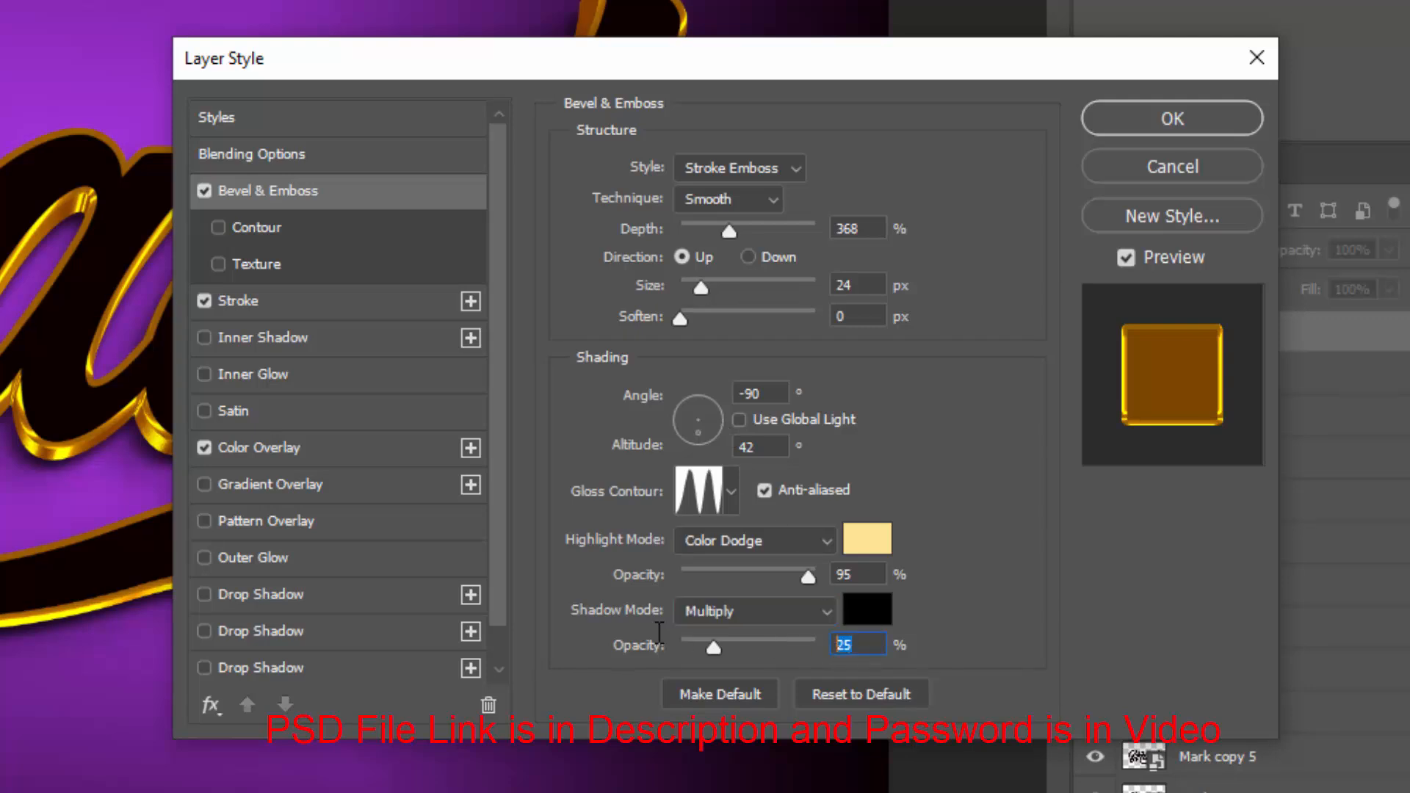
type("47")
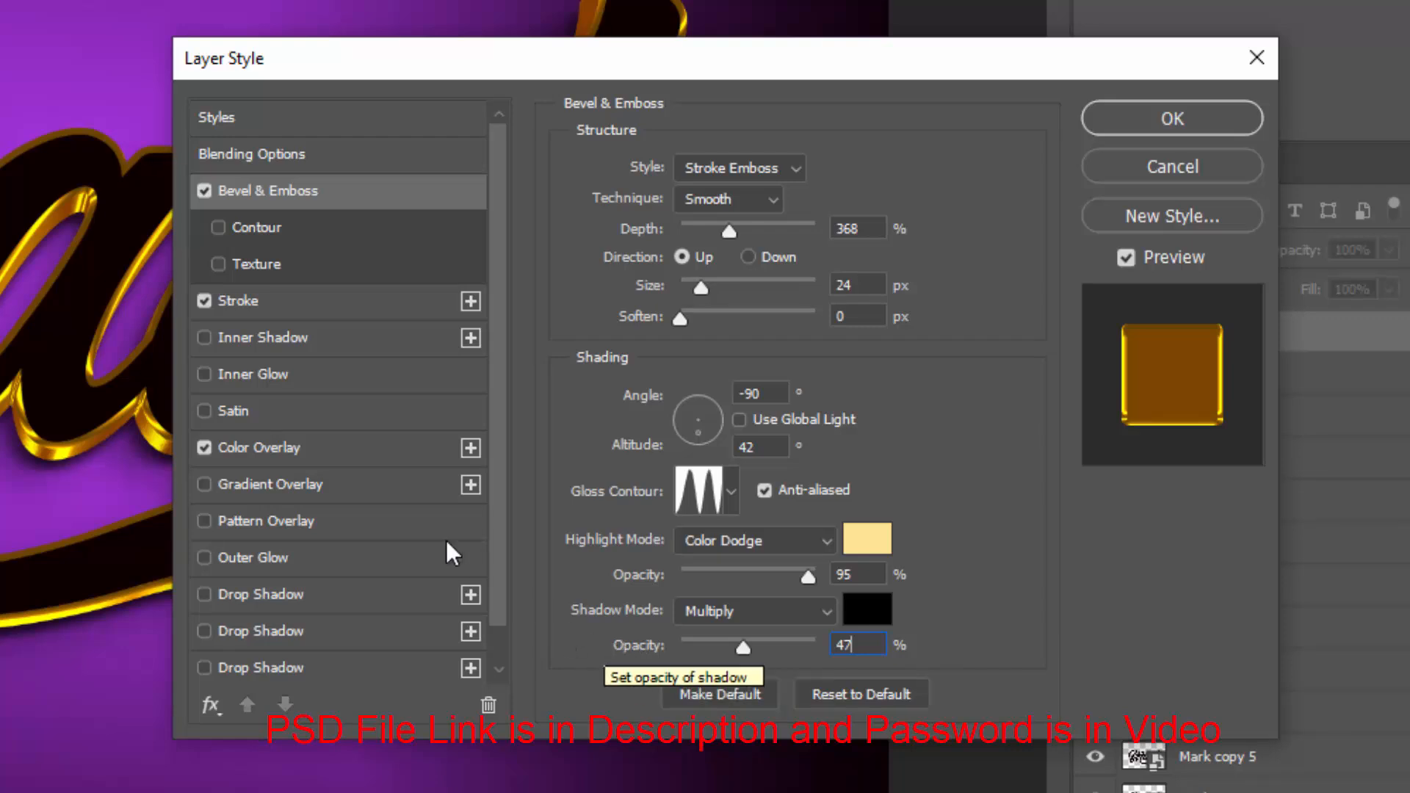
Set the stroke size to 7 px and its position to Inside
left_click(284, 300)
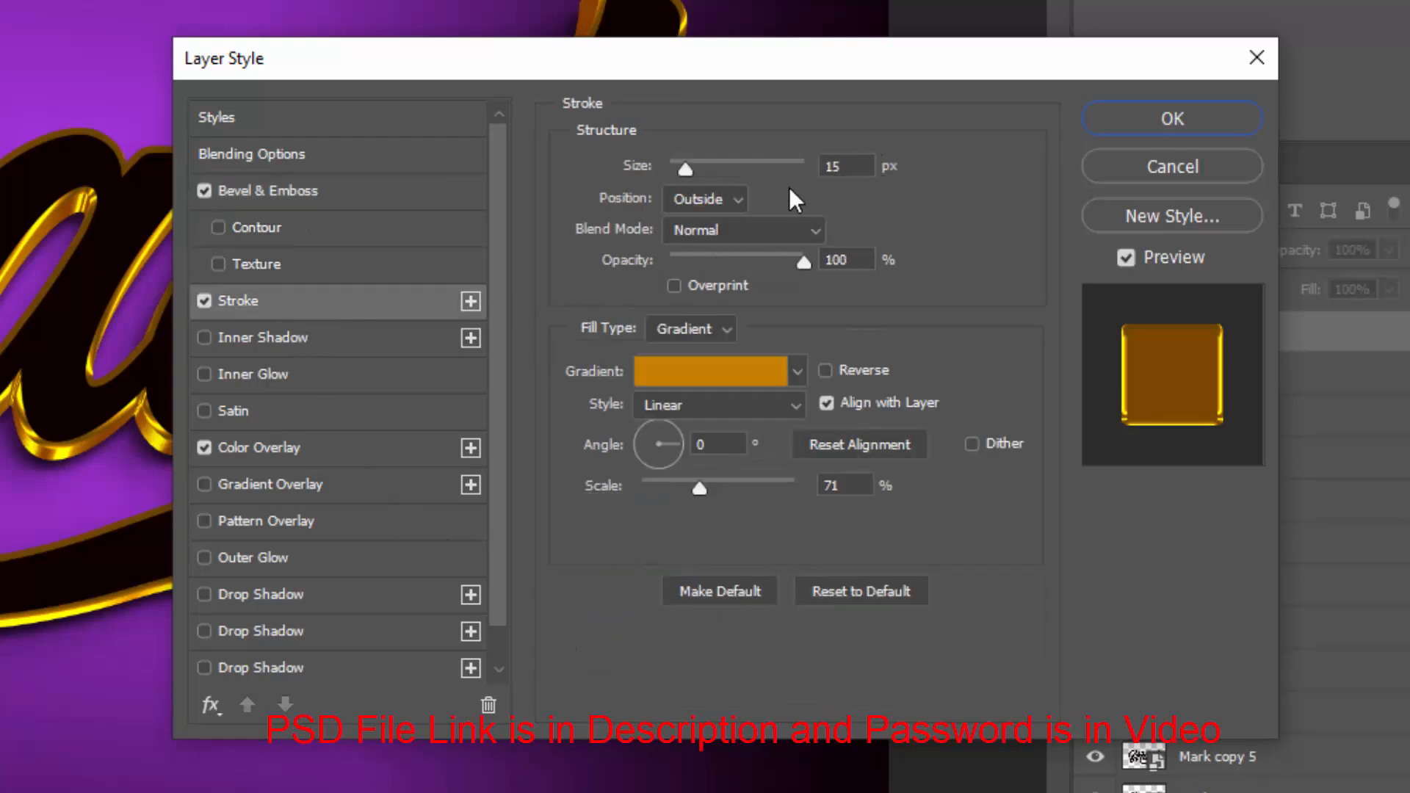
double_click(839, 168)
type("7")
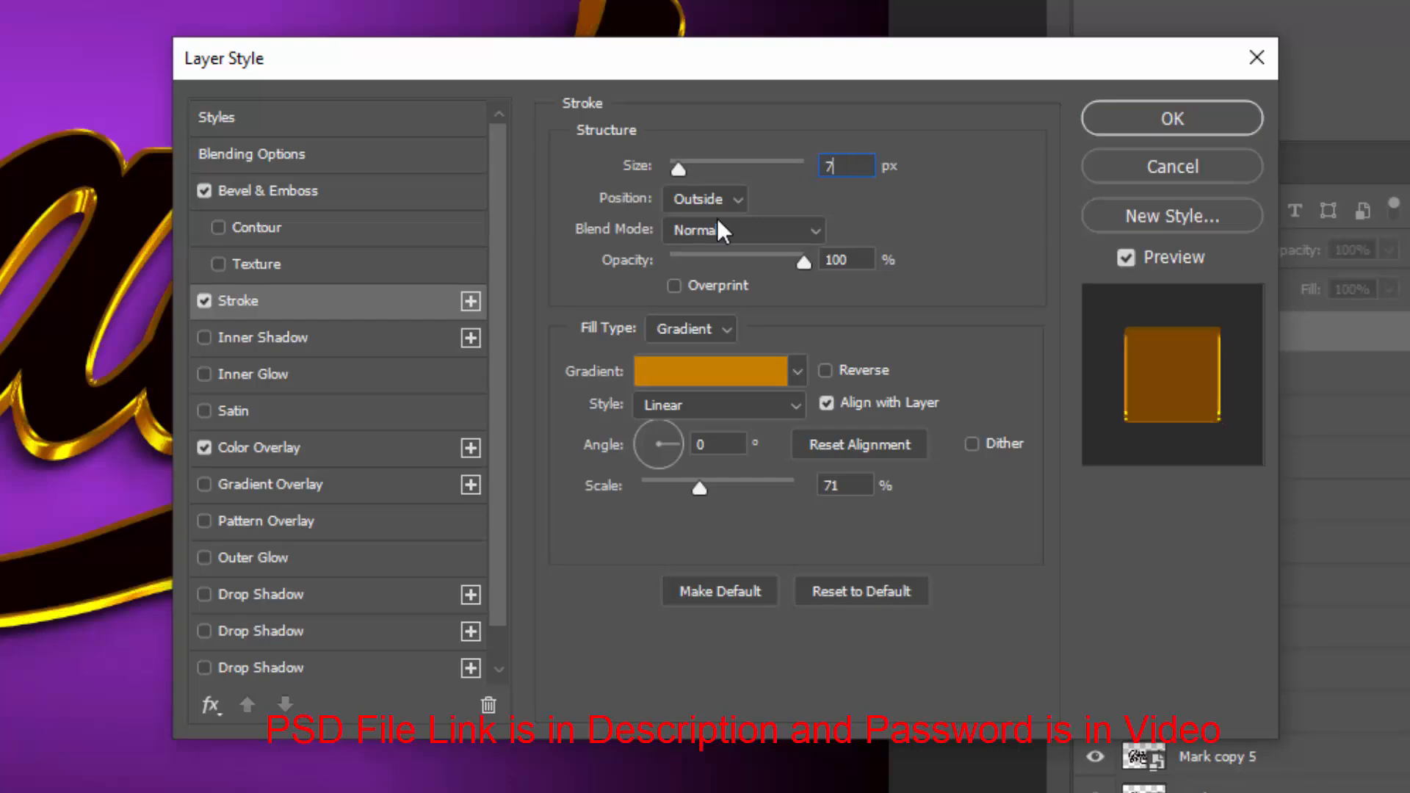
left_click(716, 198)
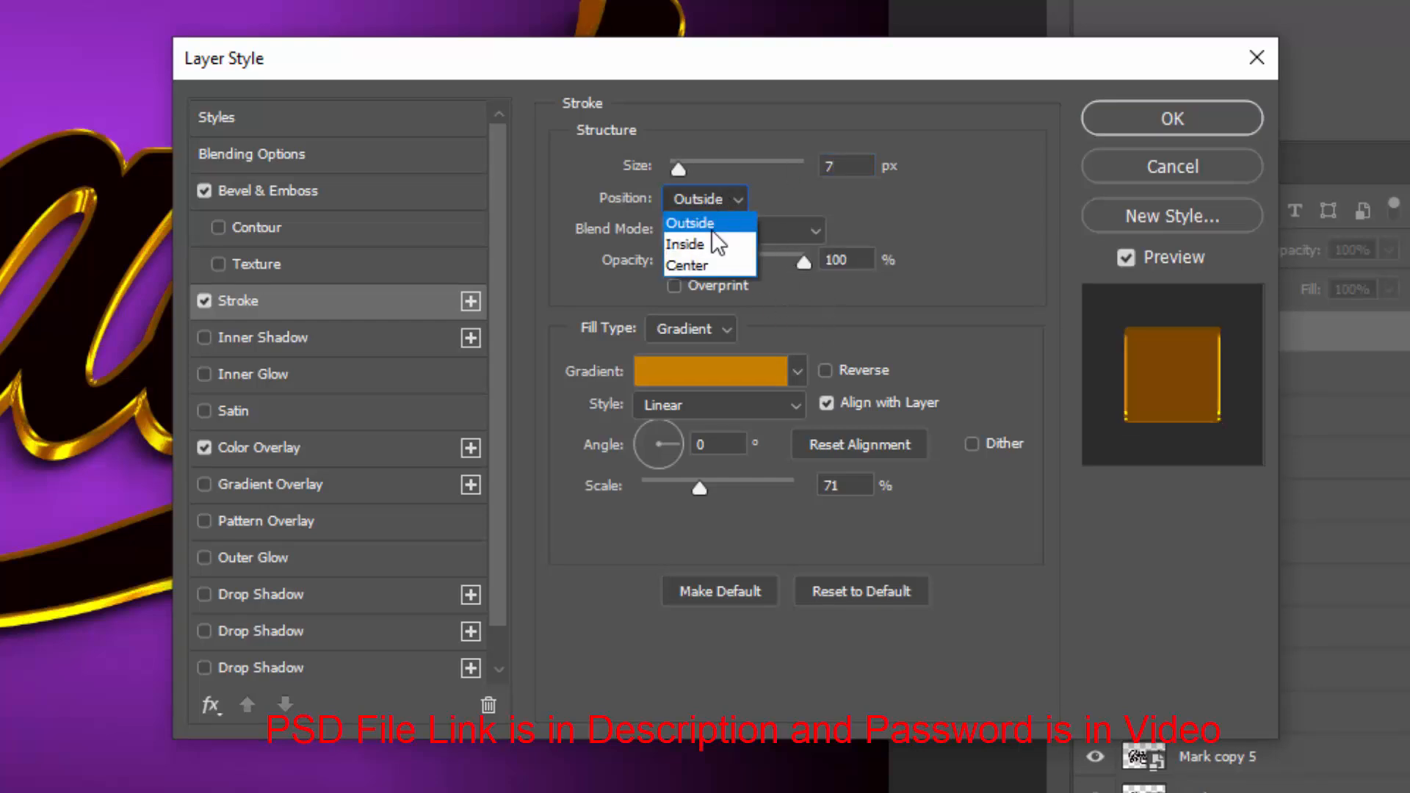
left_click(711, 246)
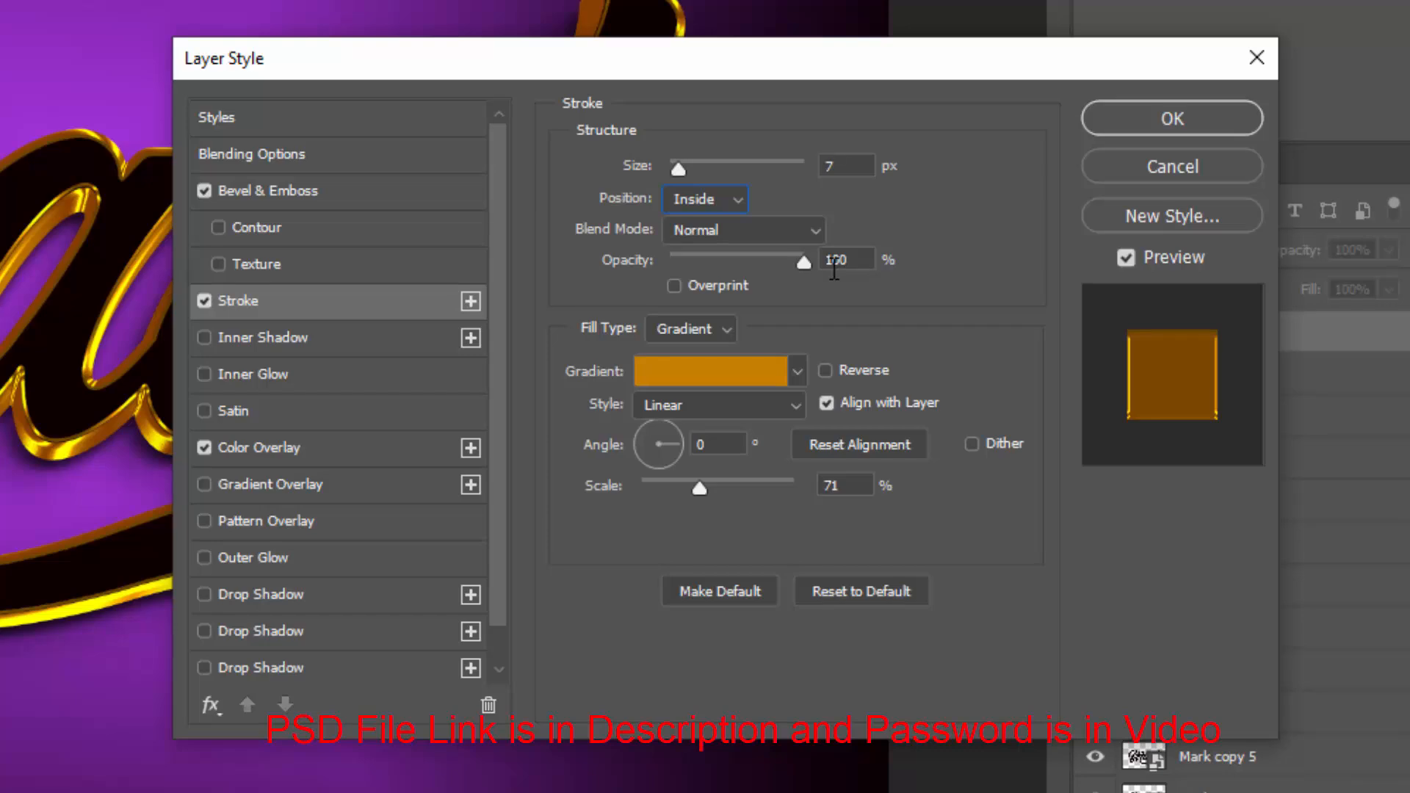
Open the stroke gradient and set its first stop colour to 008aff
left_click(715, 380)
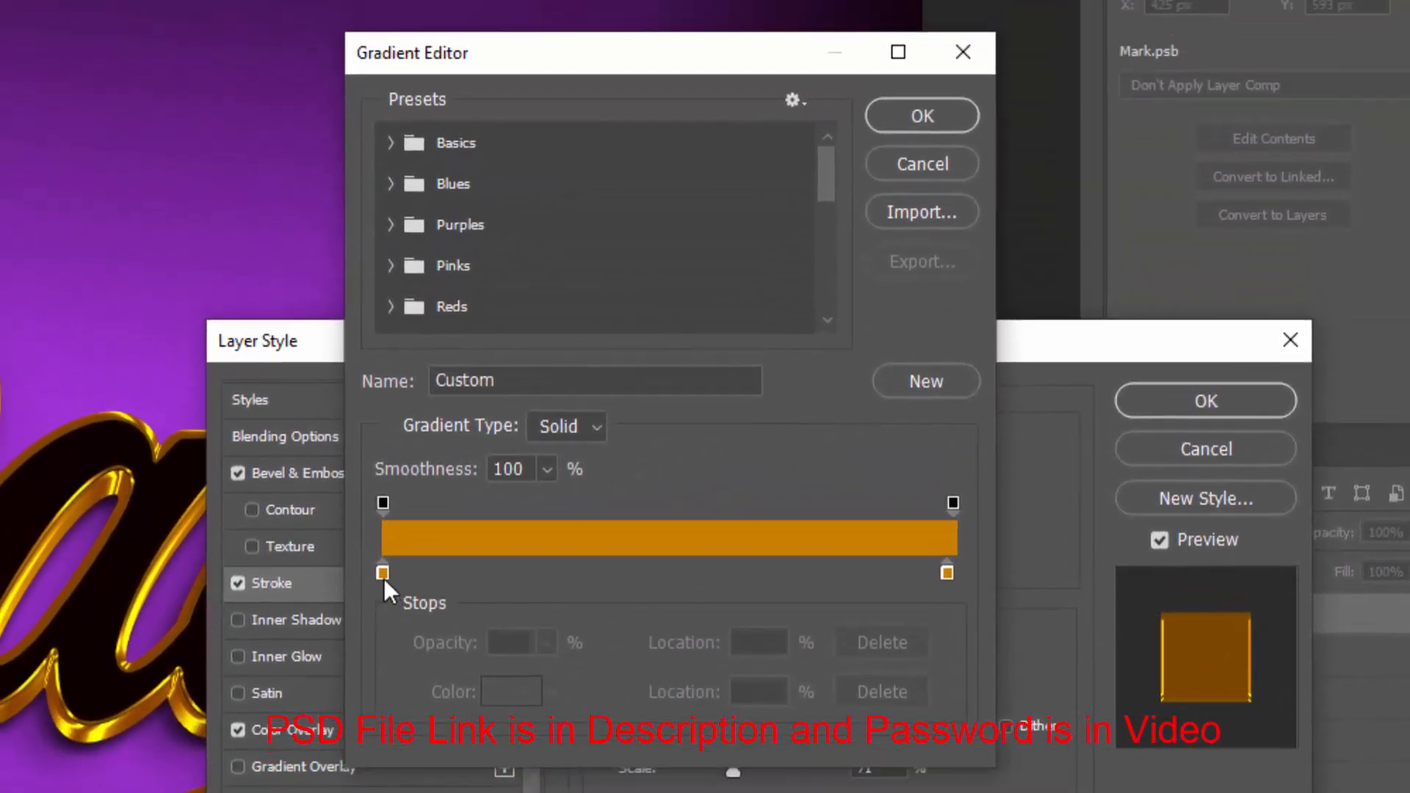
left_click(383, 575)
left_click(509, 690)
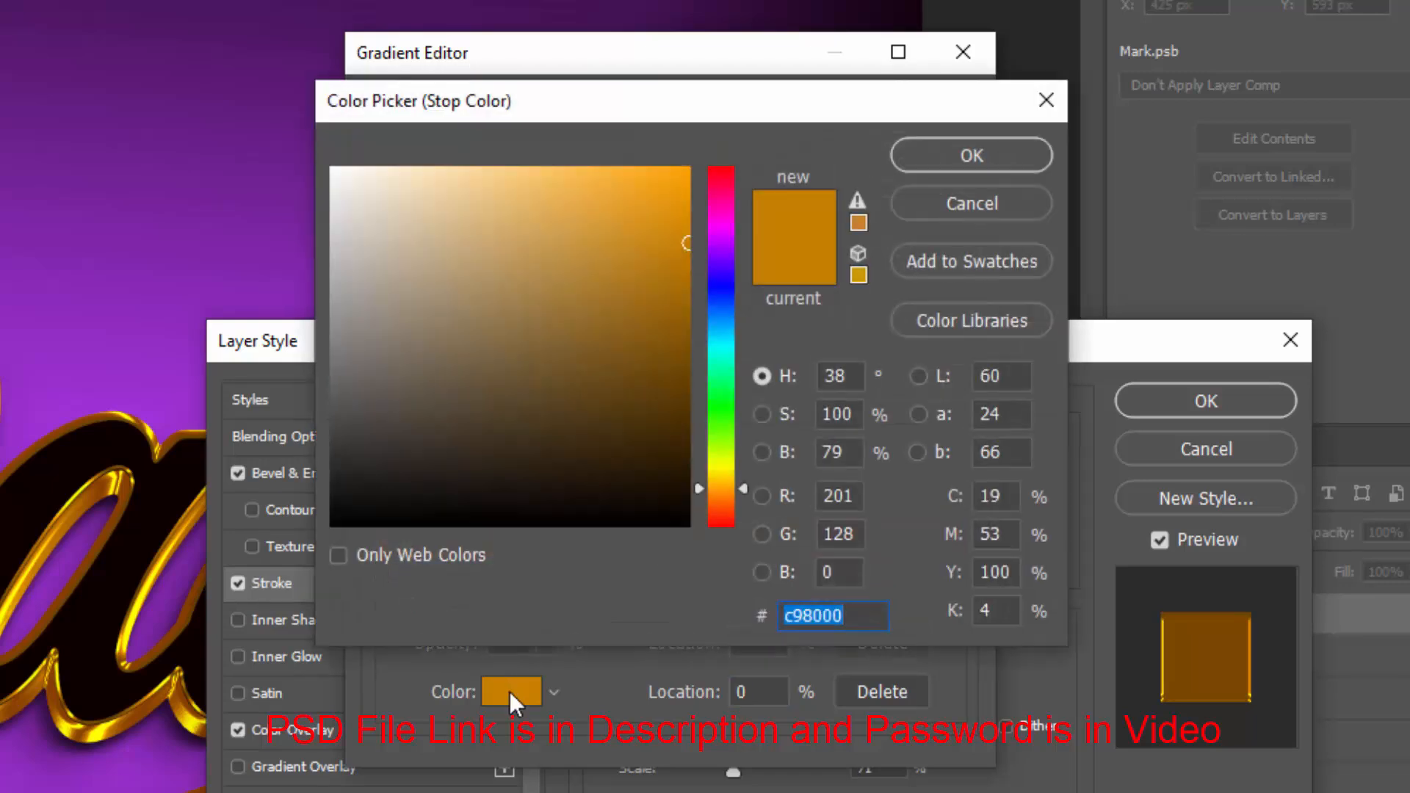
type("008aff")
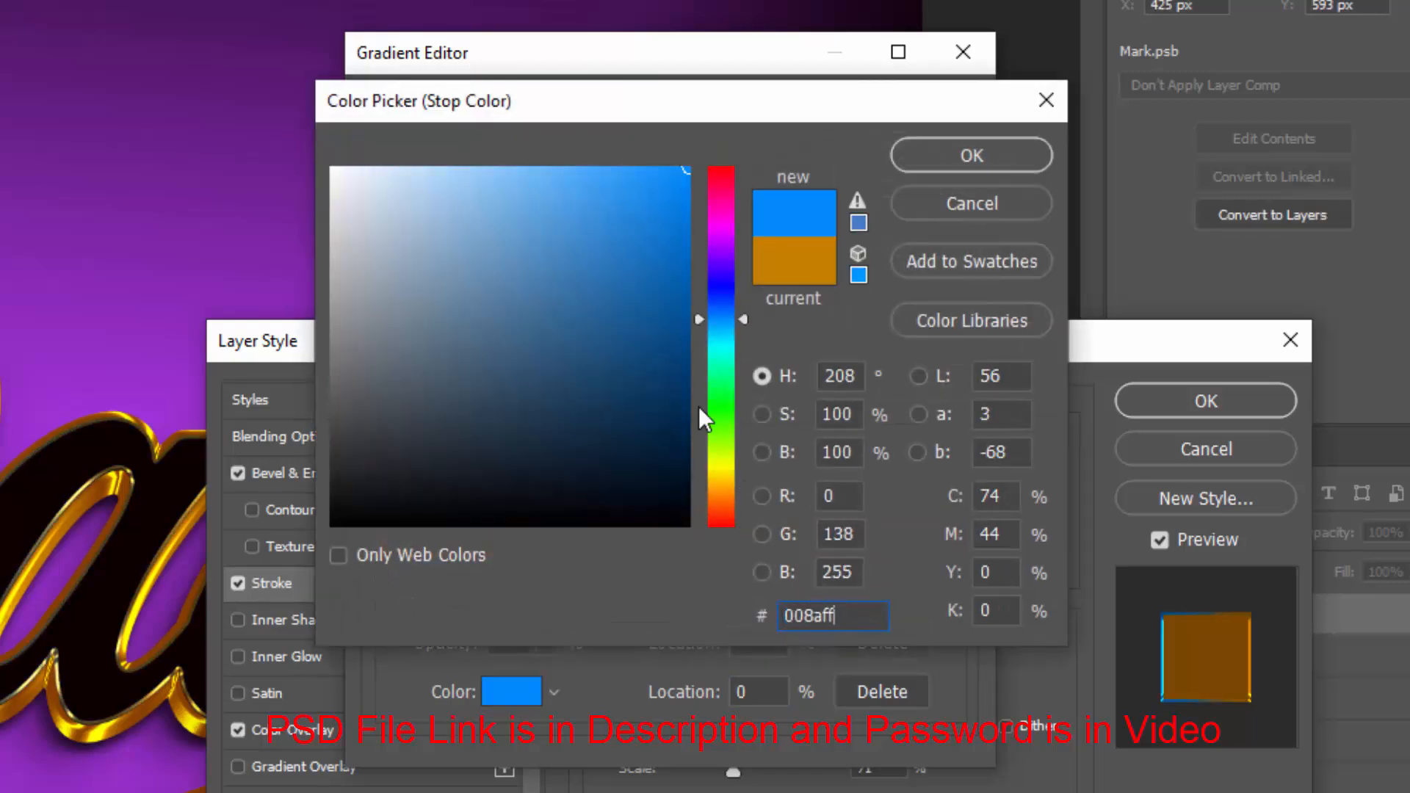
left_click(1014, 152)
Add a gradient stop at 30% with colour ff002a
left_click(552, 566)
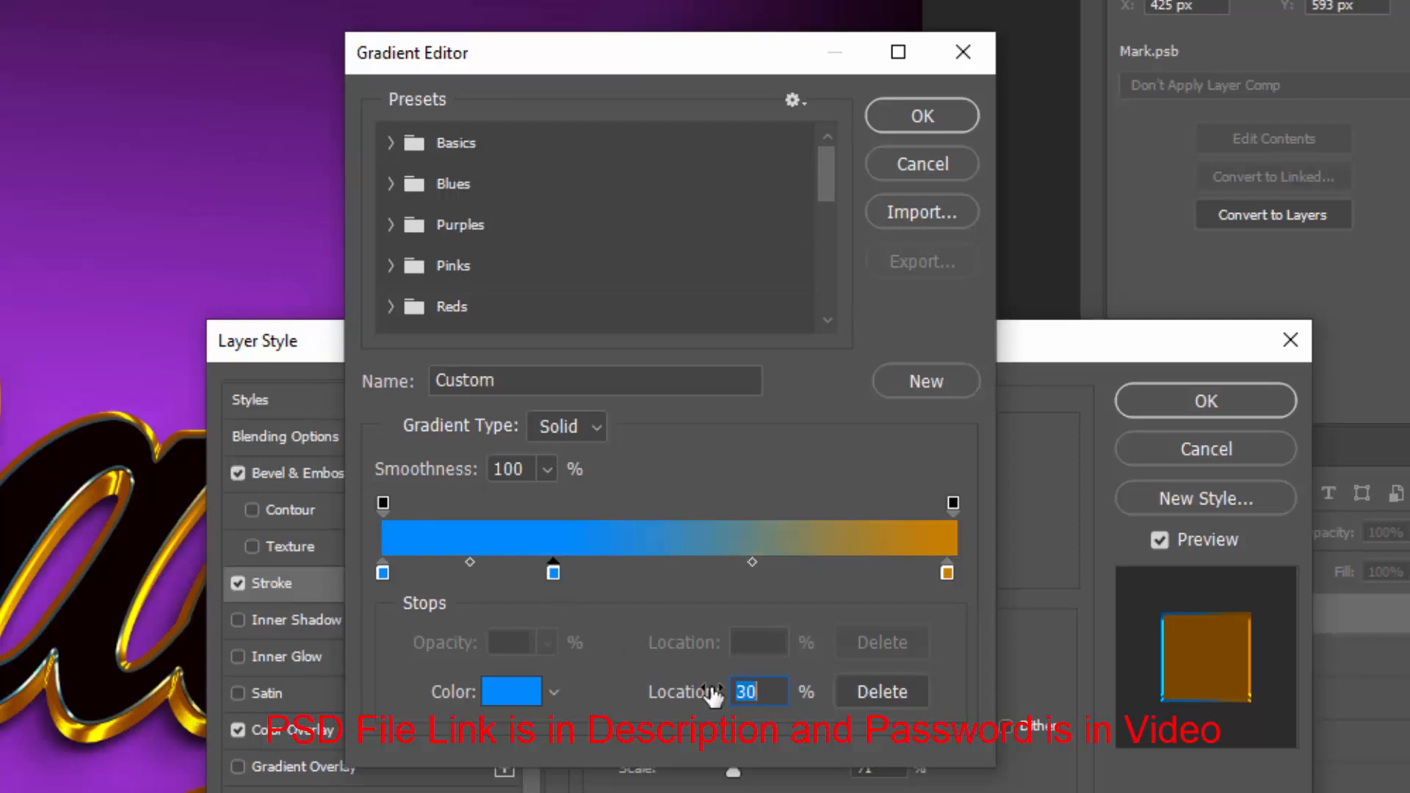
left_click(523, 693)
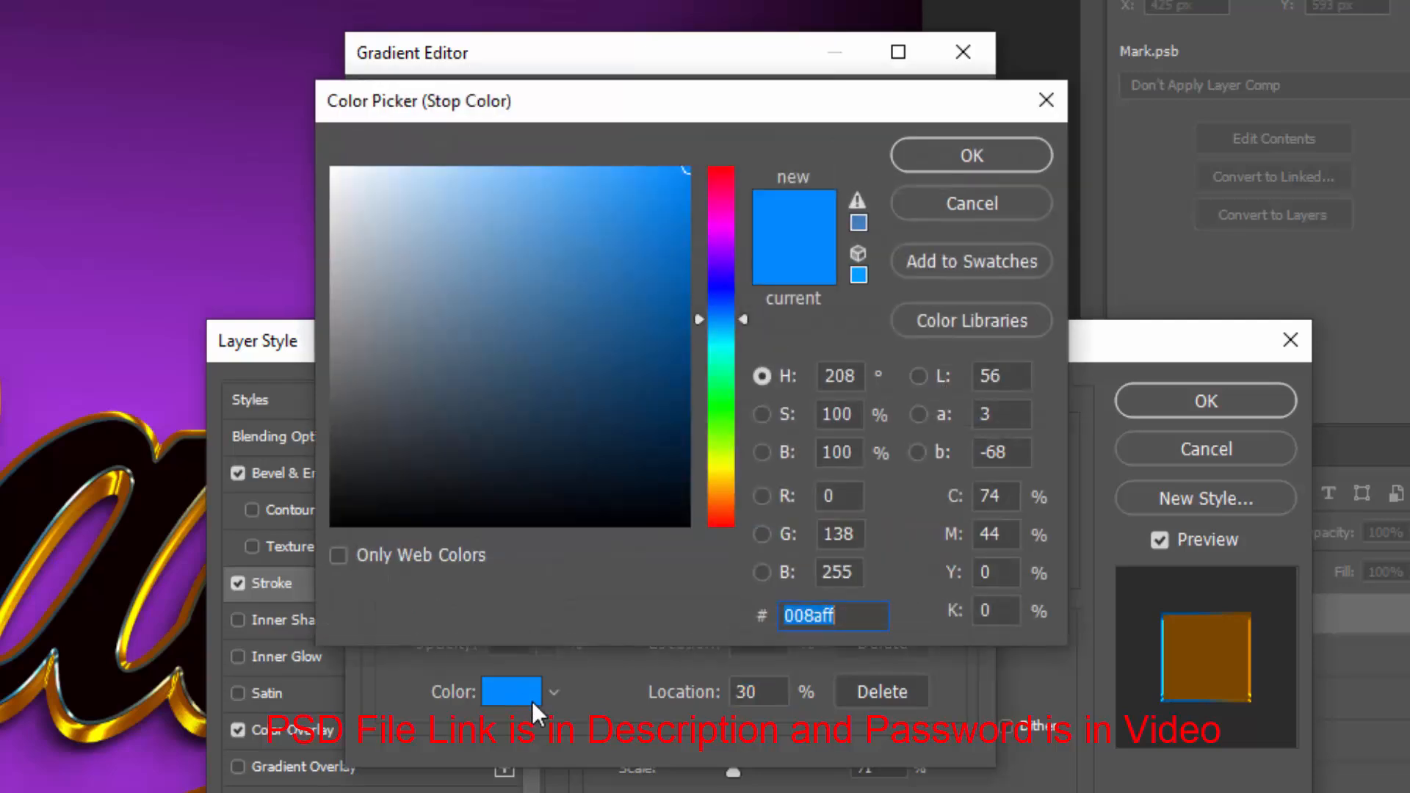
type("ff002a")
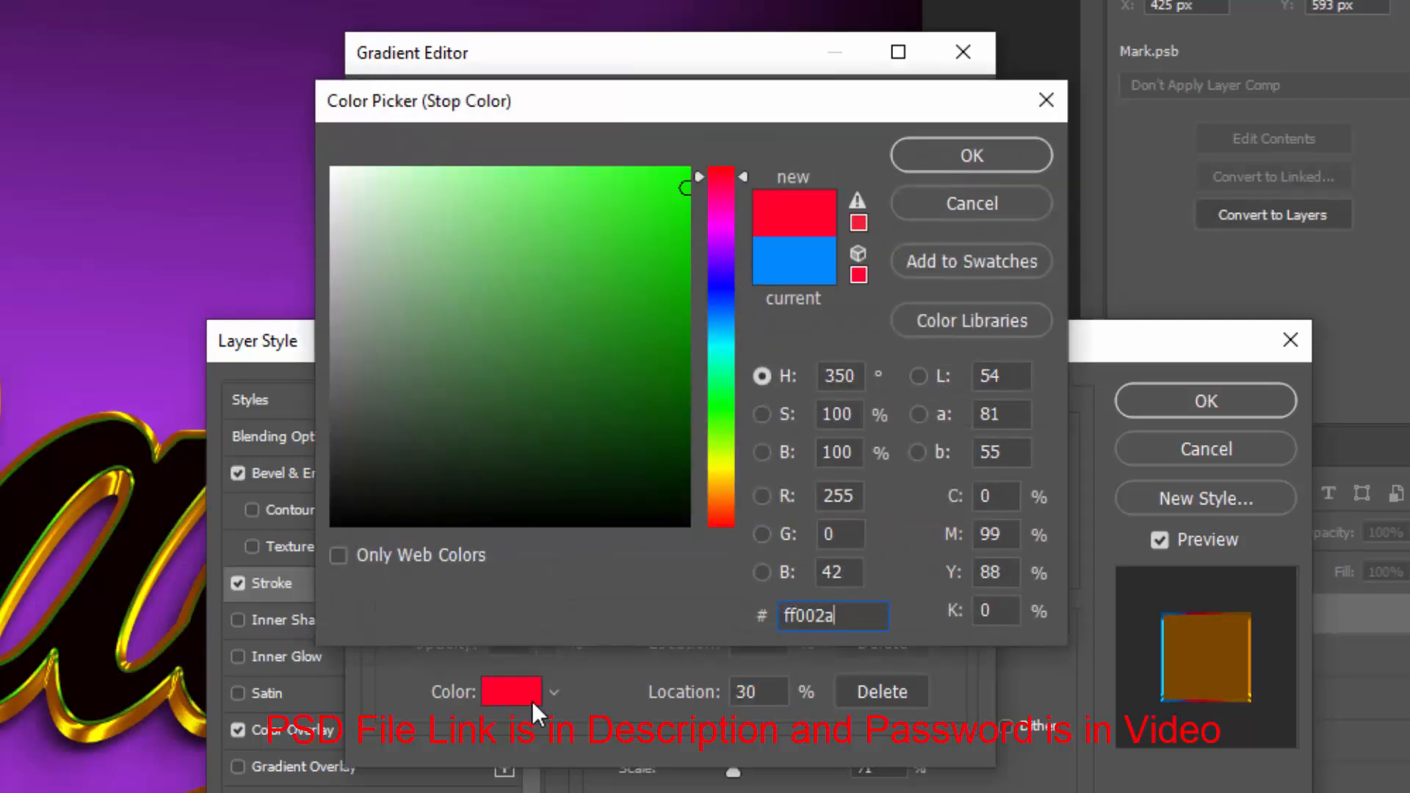
left_click(950, 167)
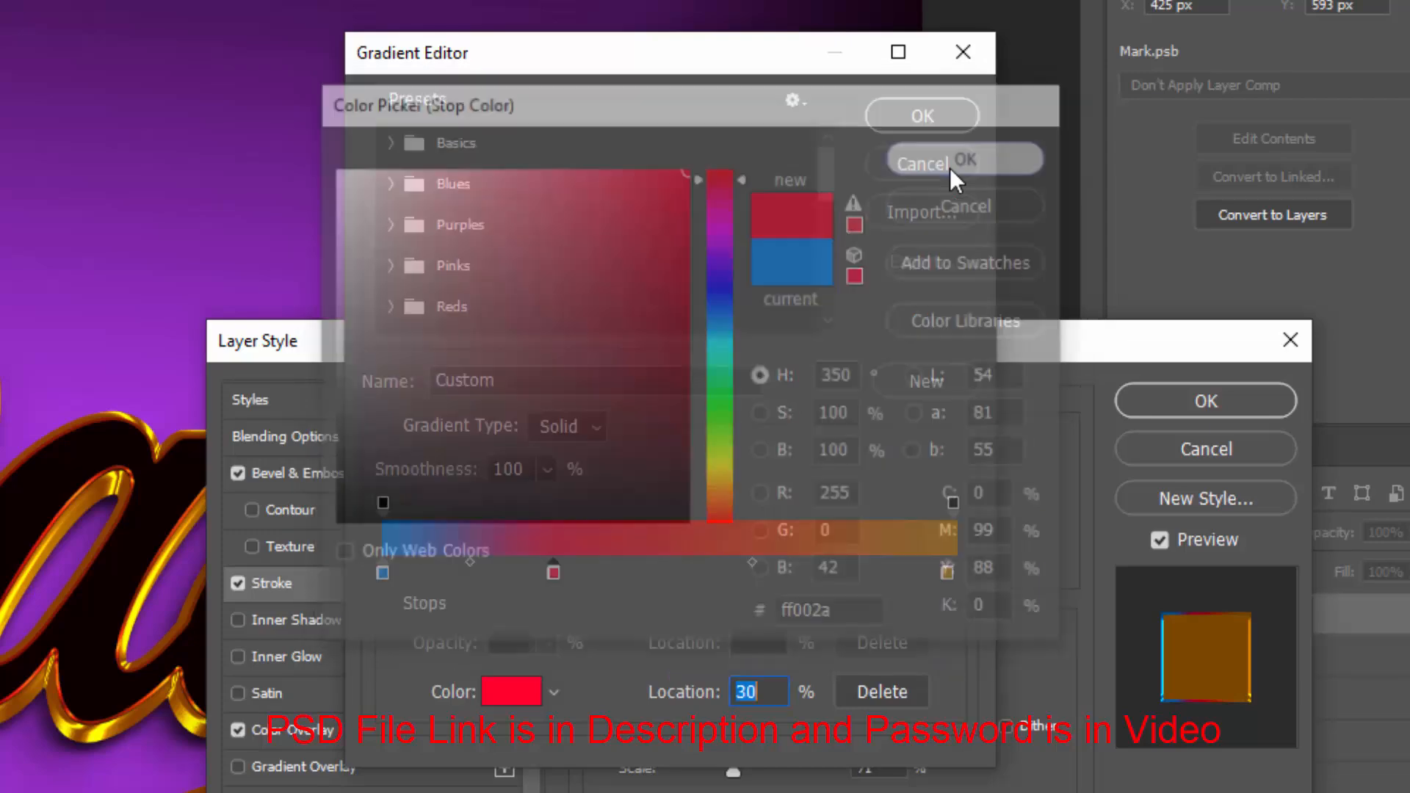
Add another gradient stop at 67% with colour ffd200
left_click(766, 571)
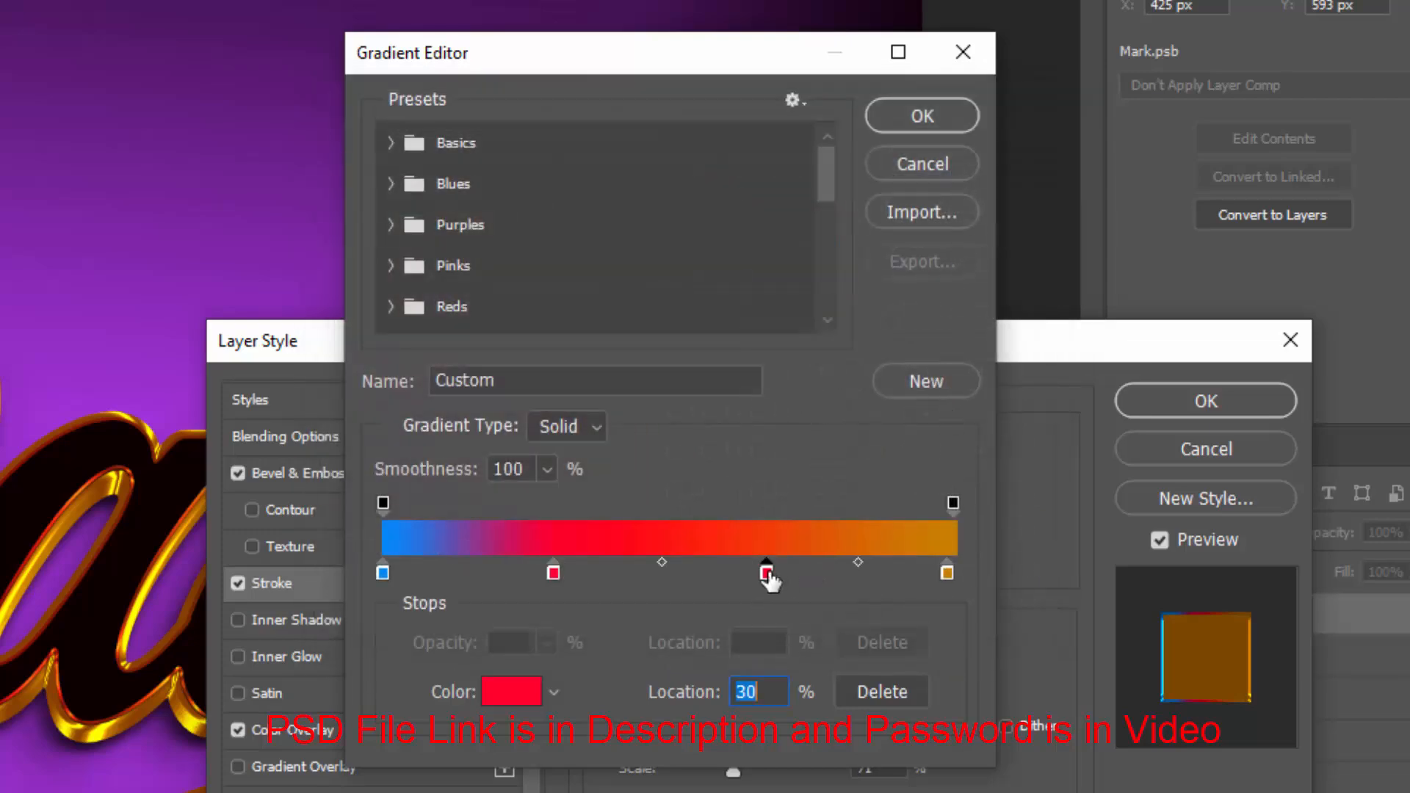
left_click(507, 698)
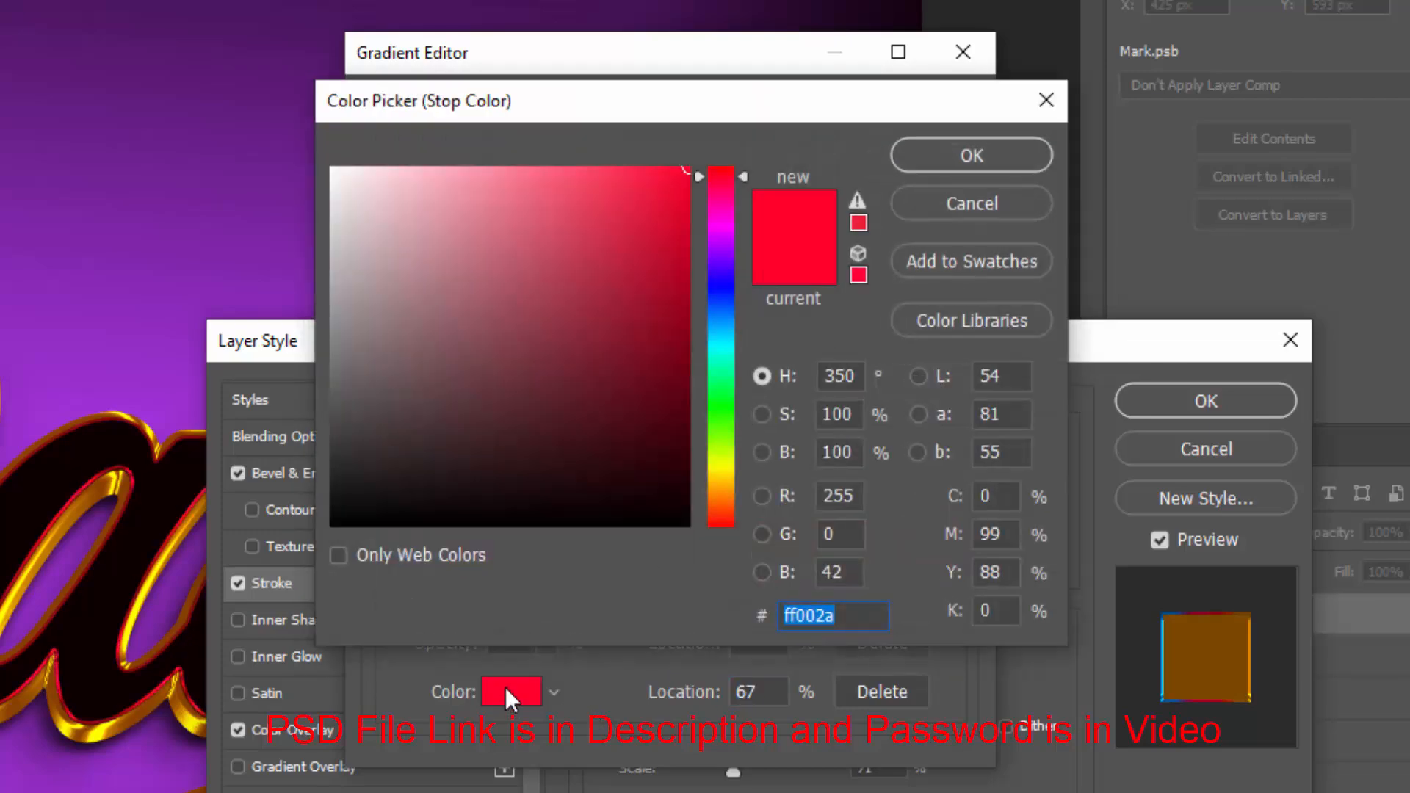
type("ffd200")
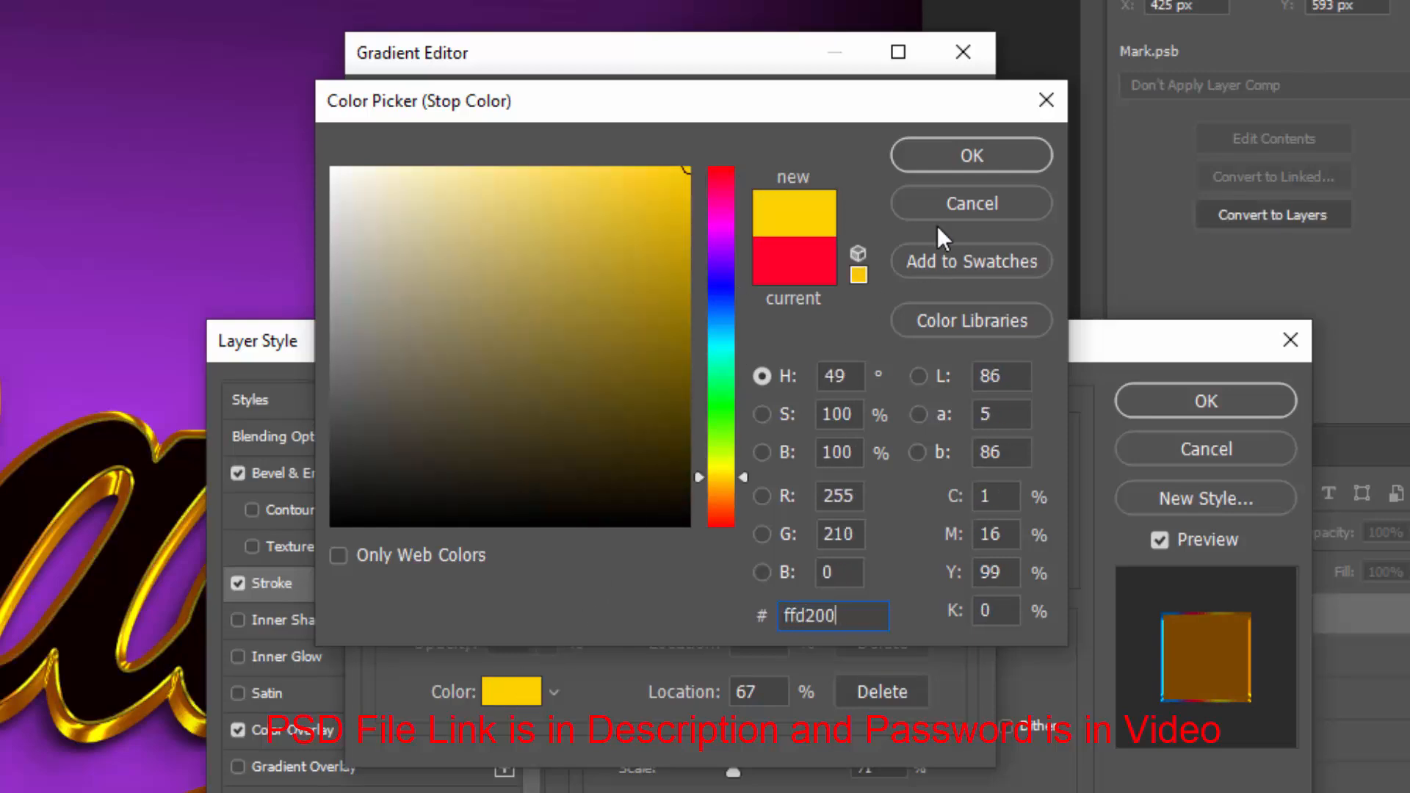
left_click(958, 158)
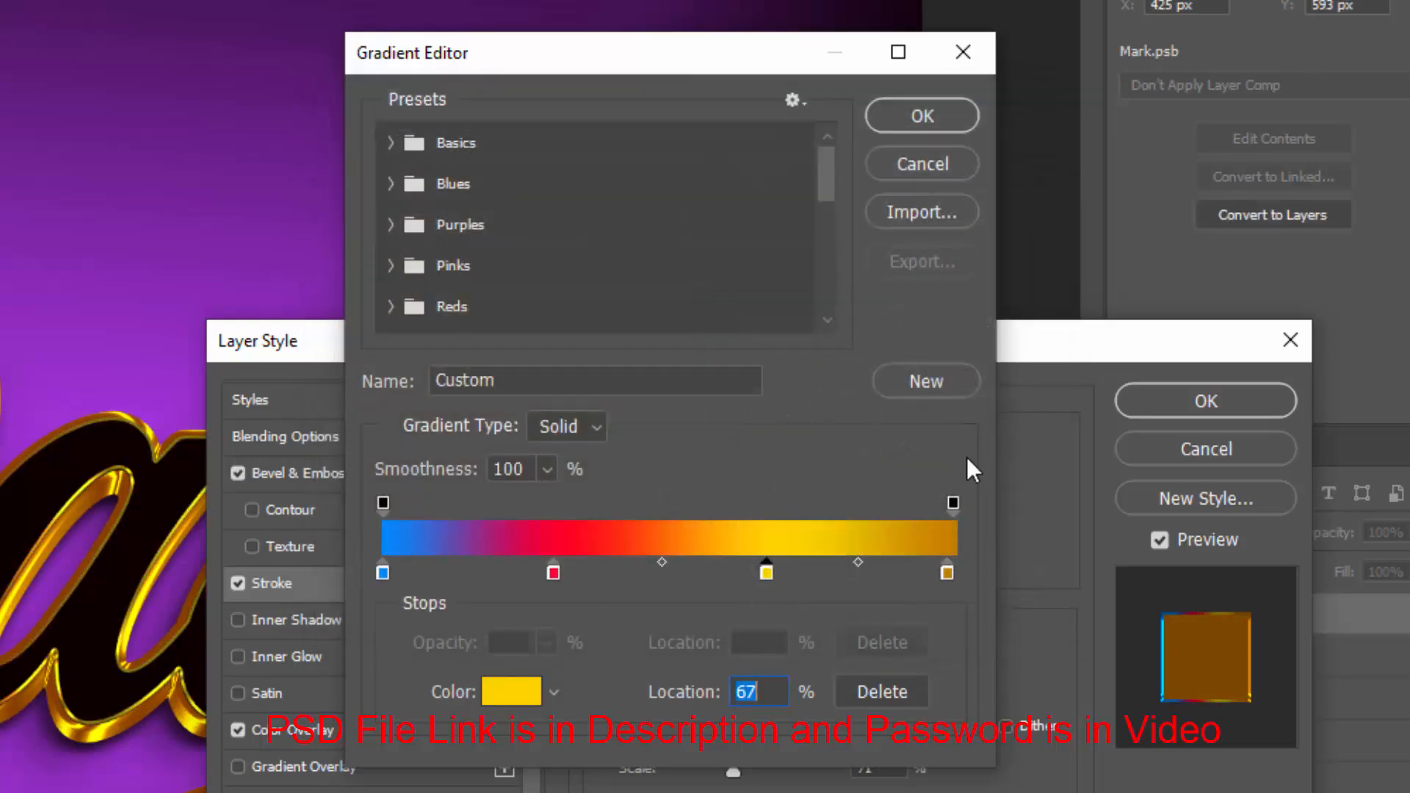
Set the last gradient stop colour to 00bc43 and apply the gradient
left_click(948, 580)
left_click(512, 695)
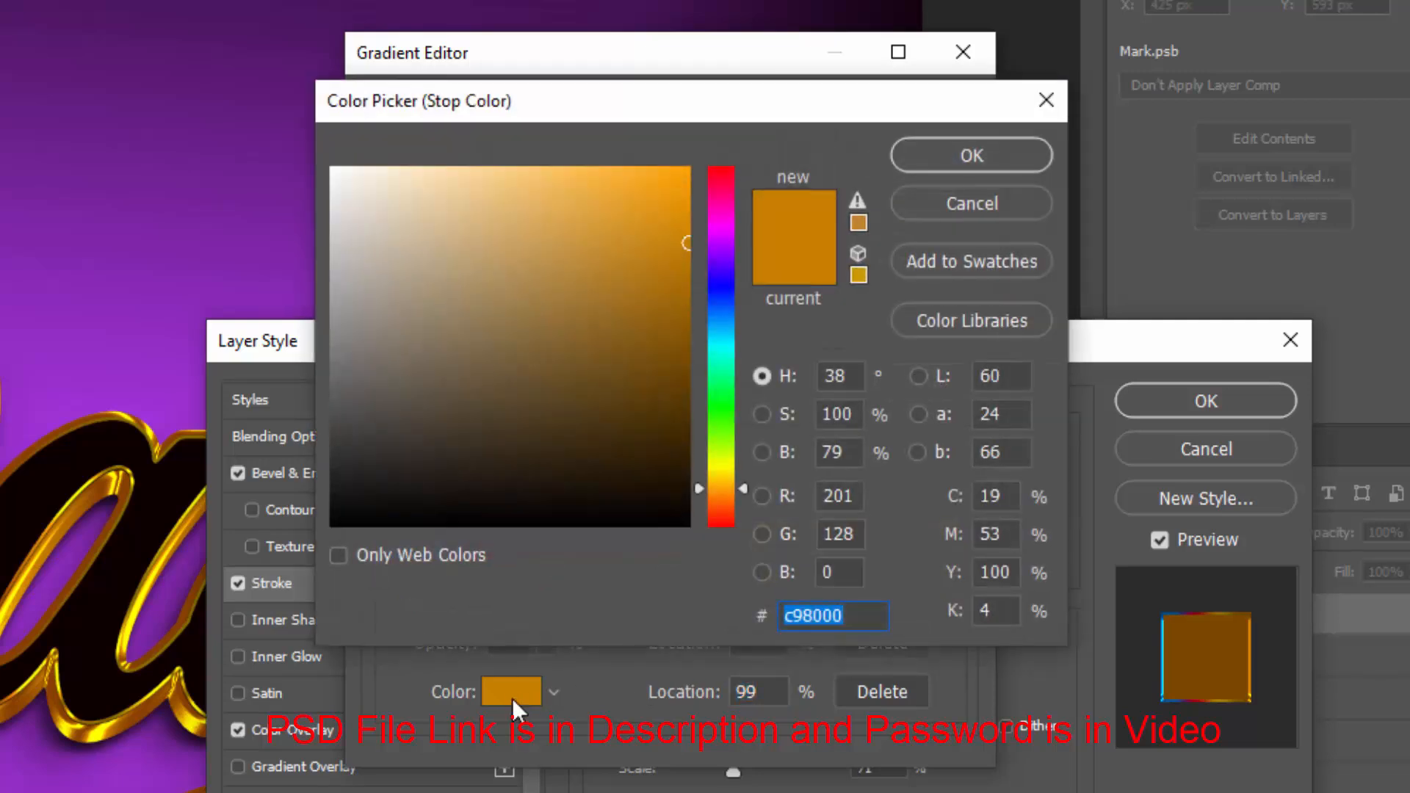
type("00bc")
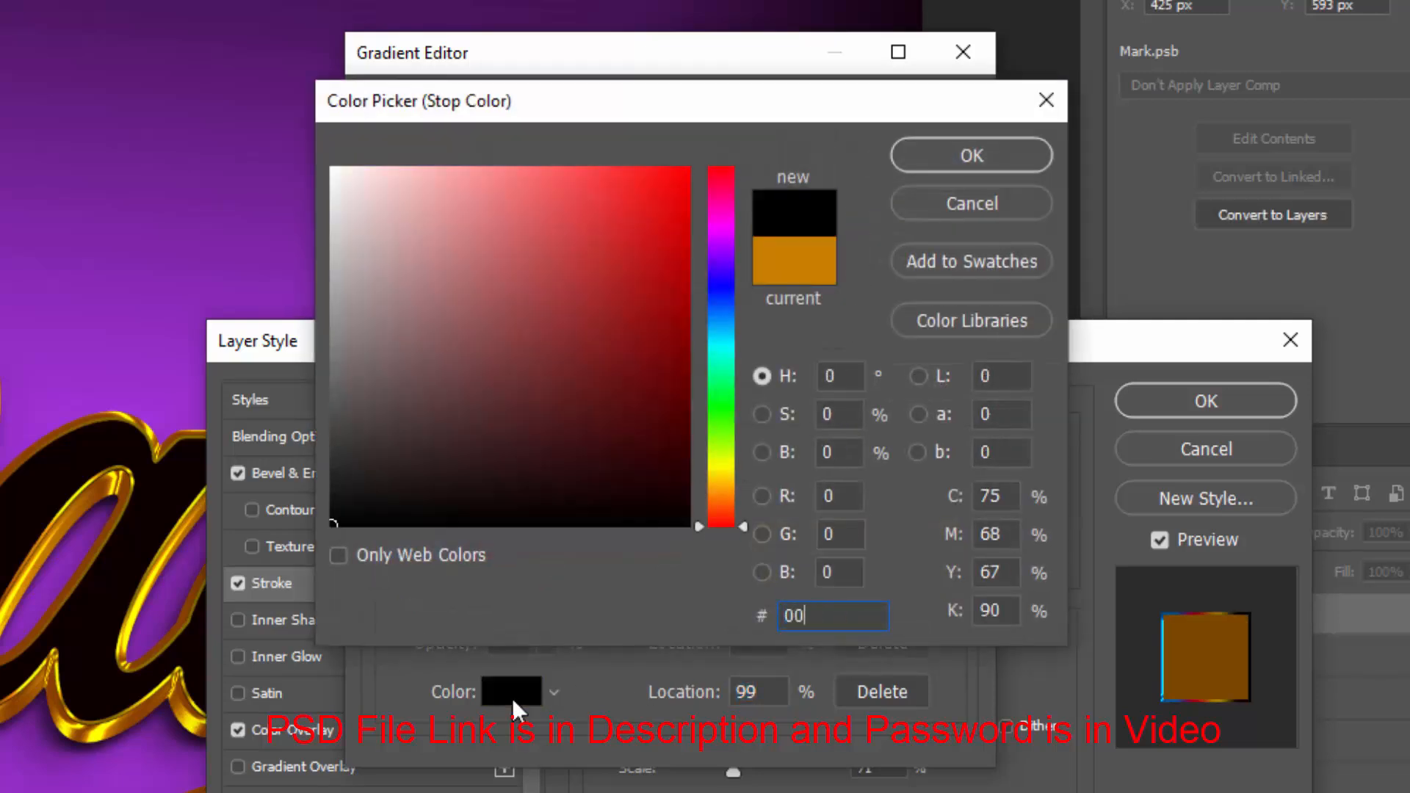
type("43")
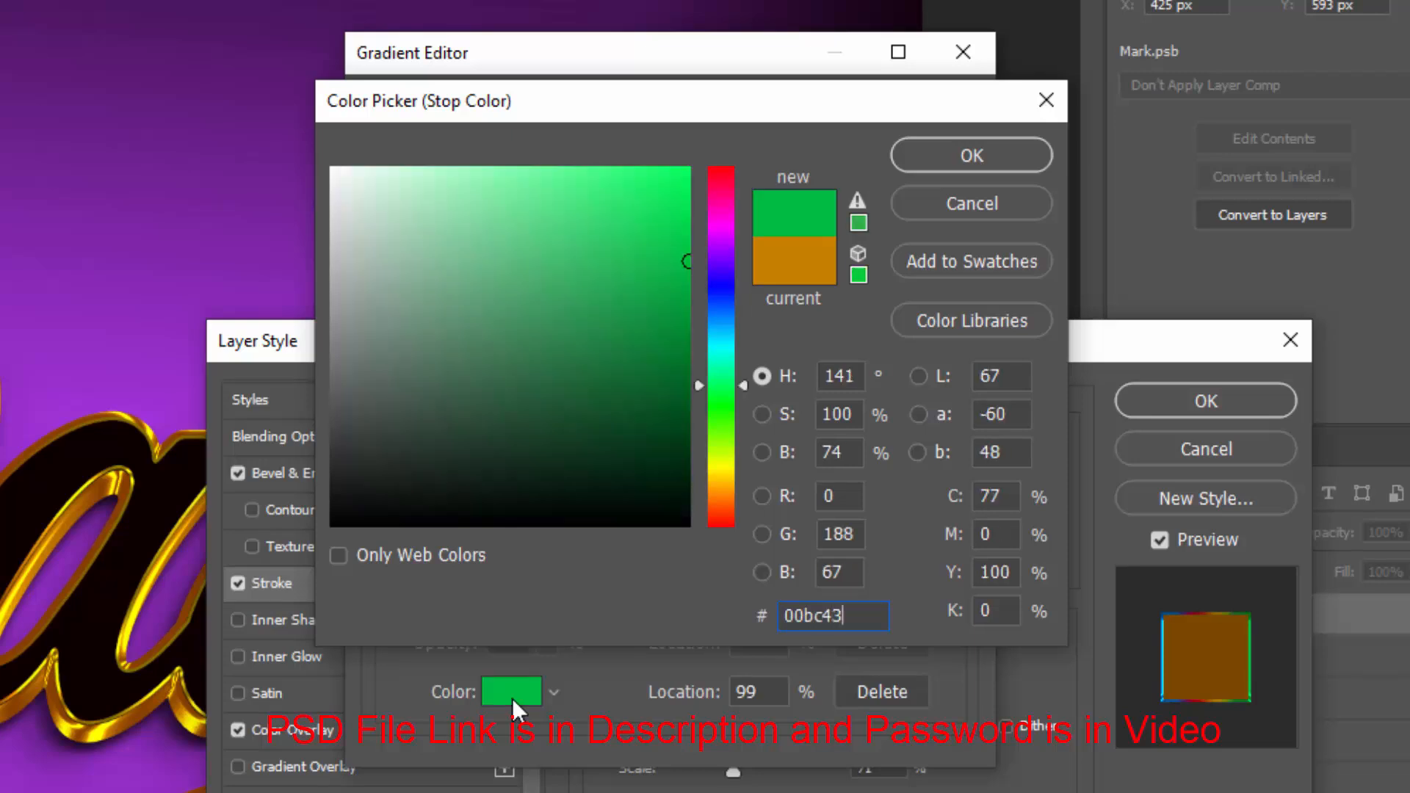
left_click(941, 156)
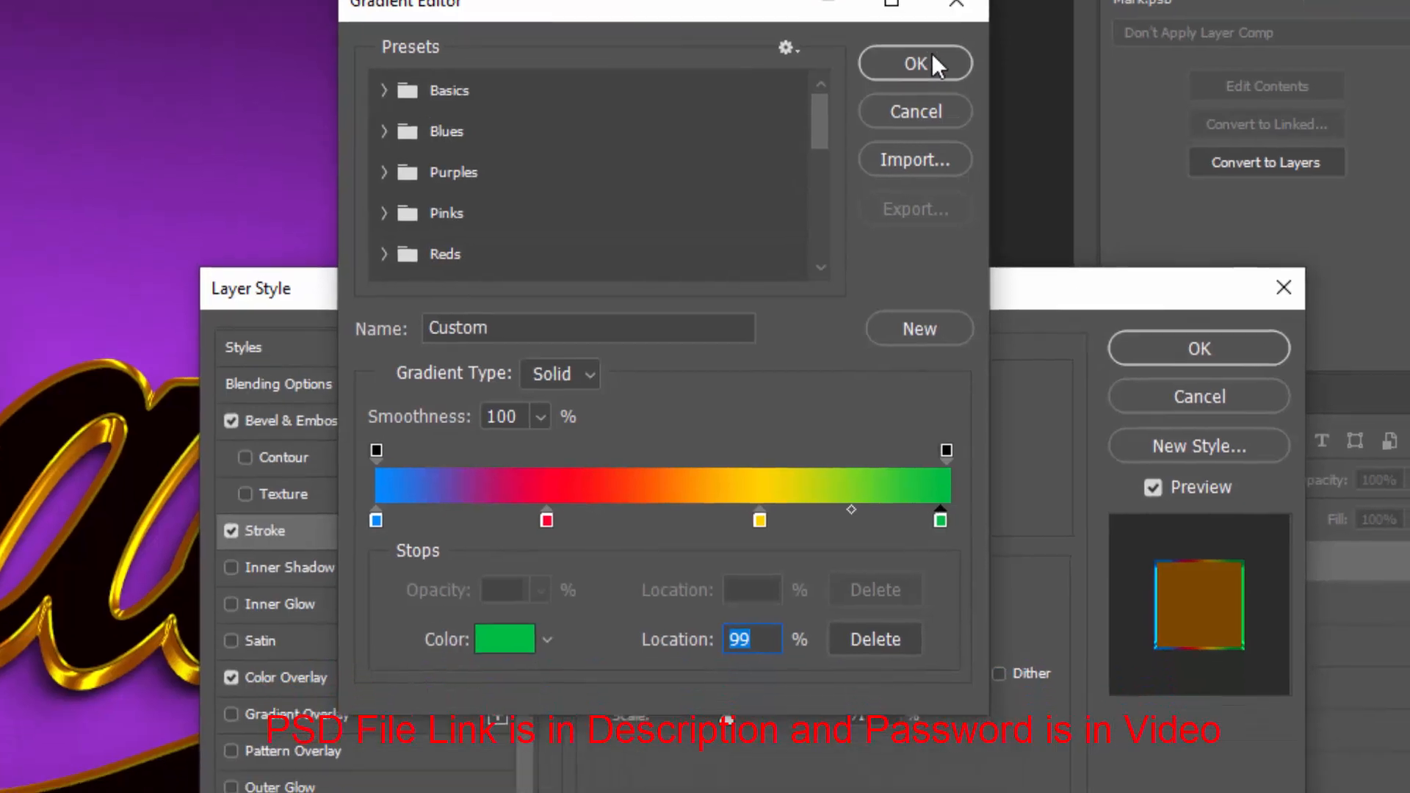
left_click(927, 116)
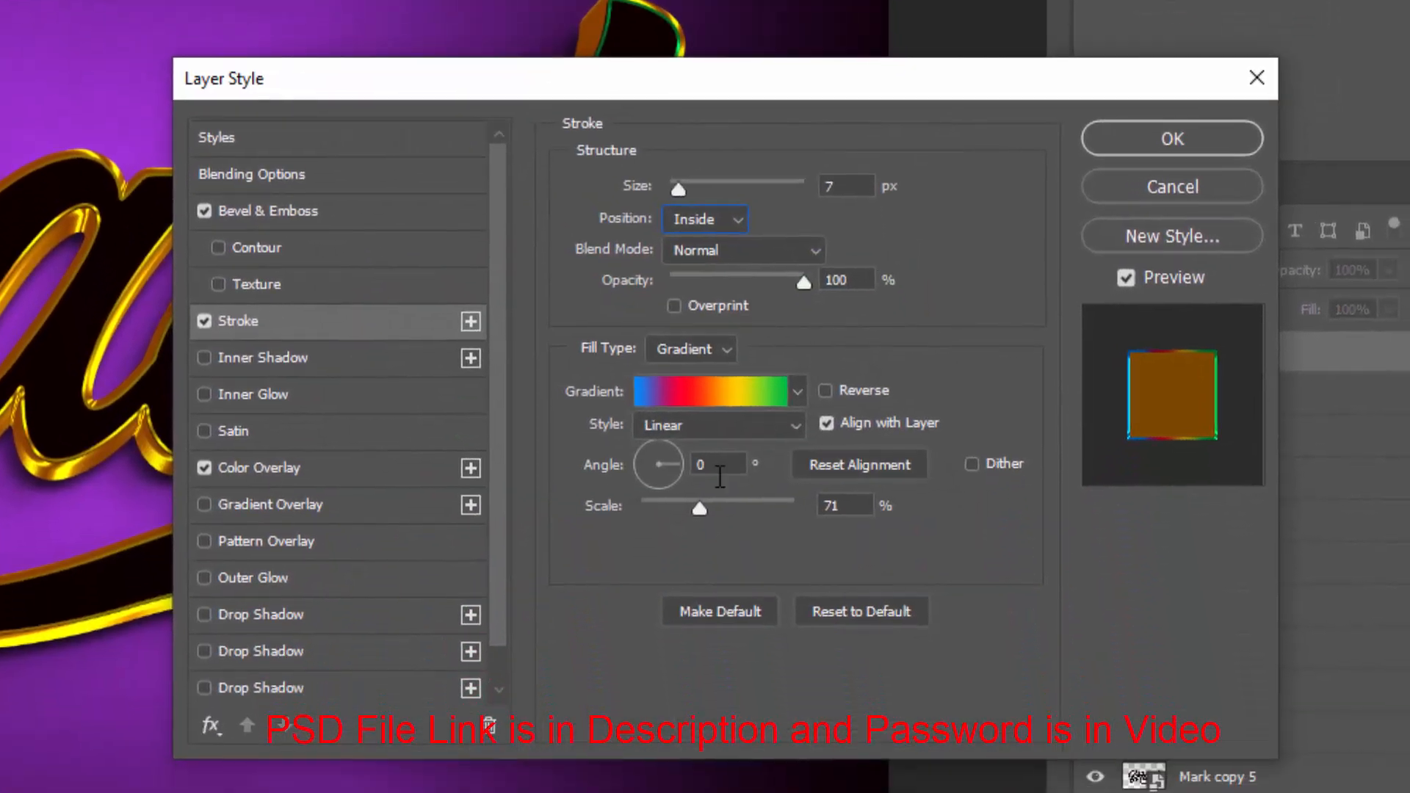
Turn off the Color Overlay effect and switch on the Inner Shadow effect
left_click(849, 506)
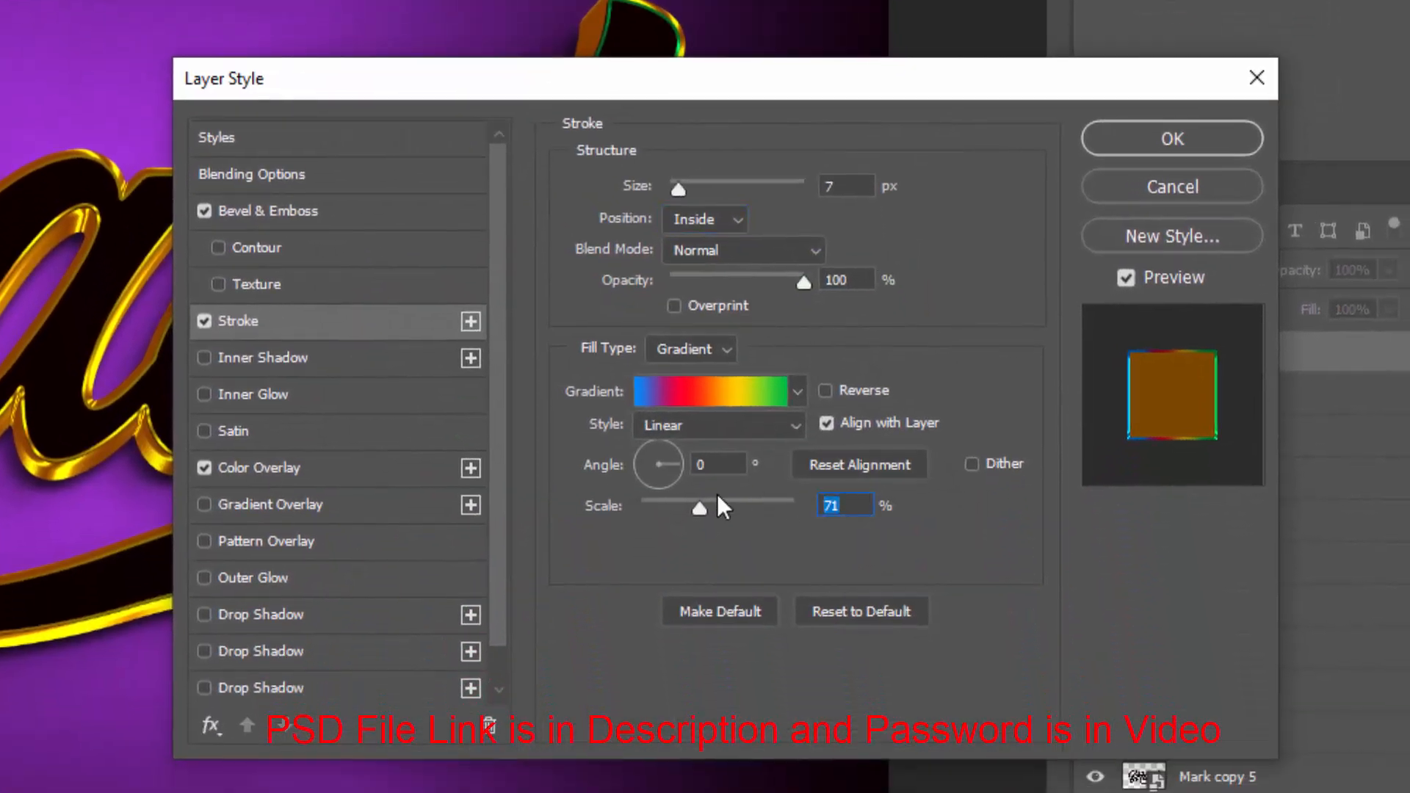
left_click(205, 468)
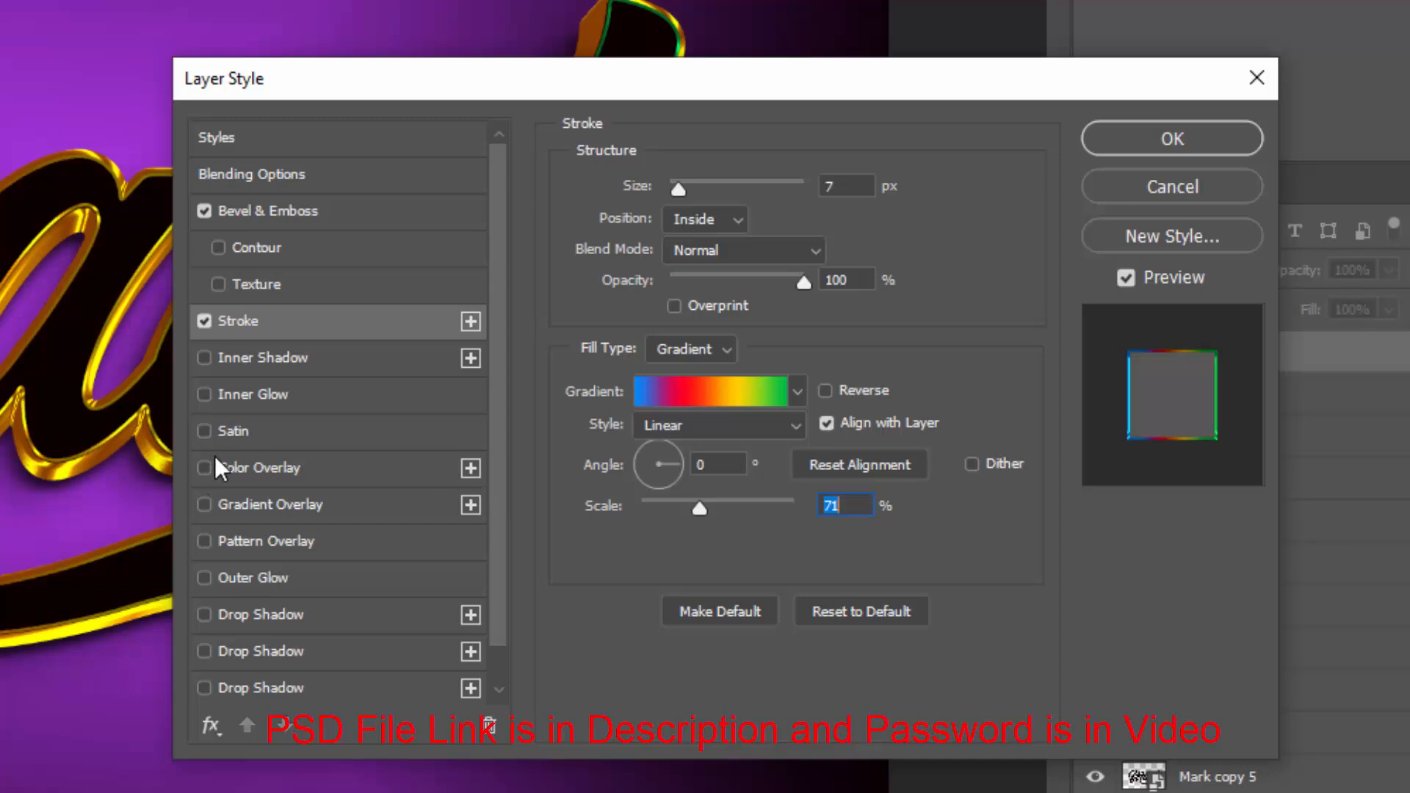
left_click(287, 361)
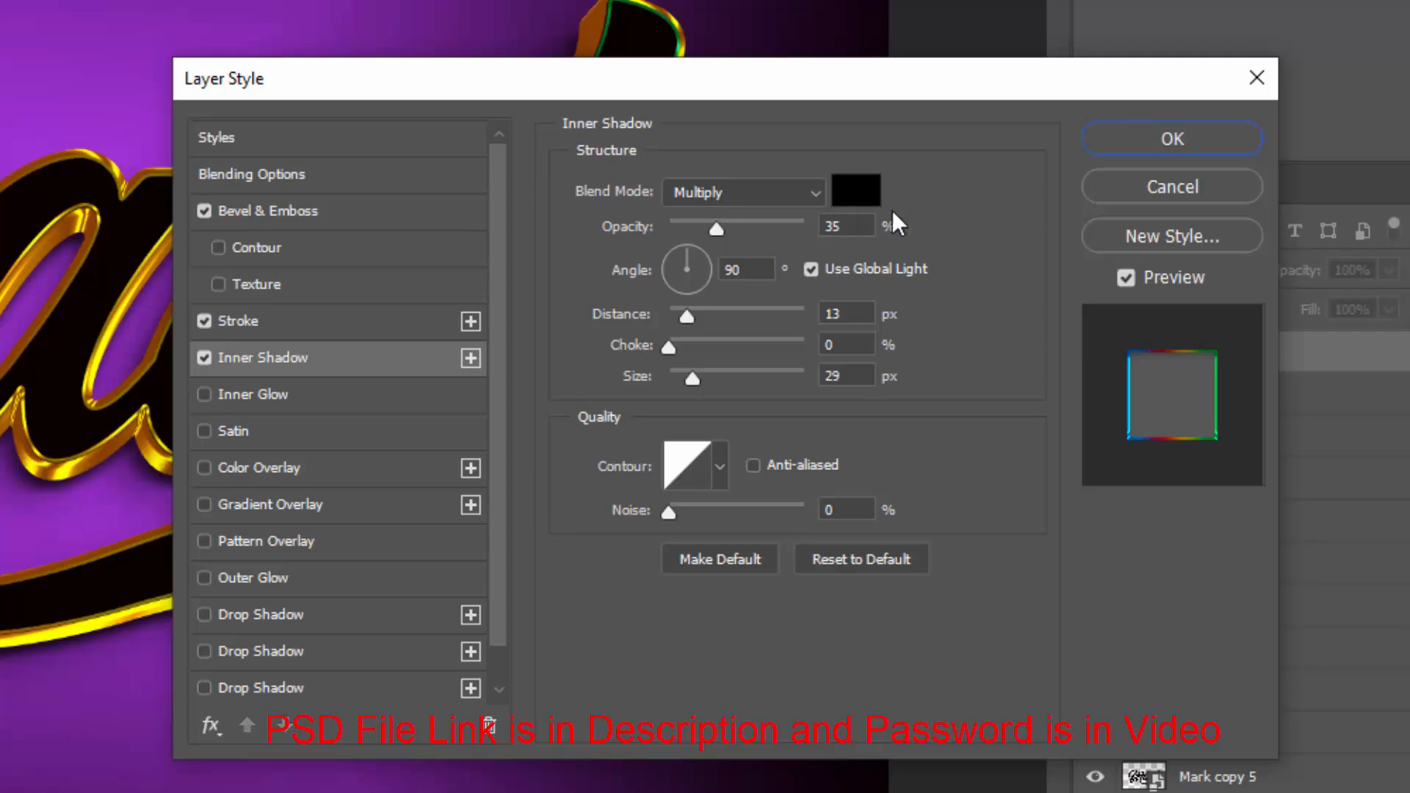
Set the inner shadow's blend mode to Color Dodge and its colour to ffffff
left_click(771, 191)
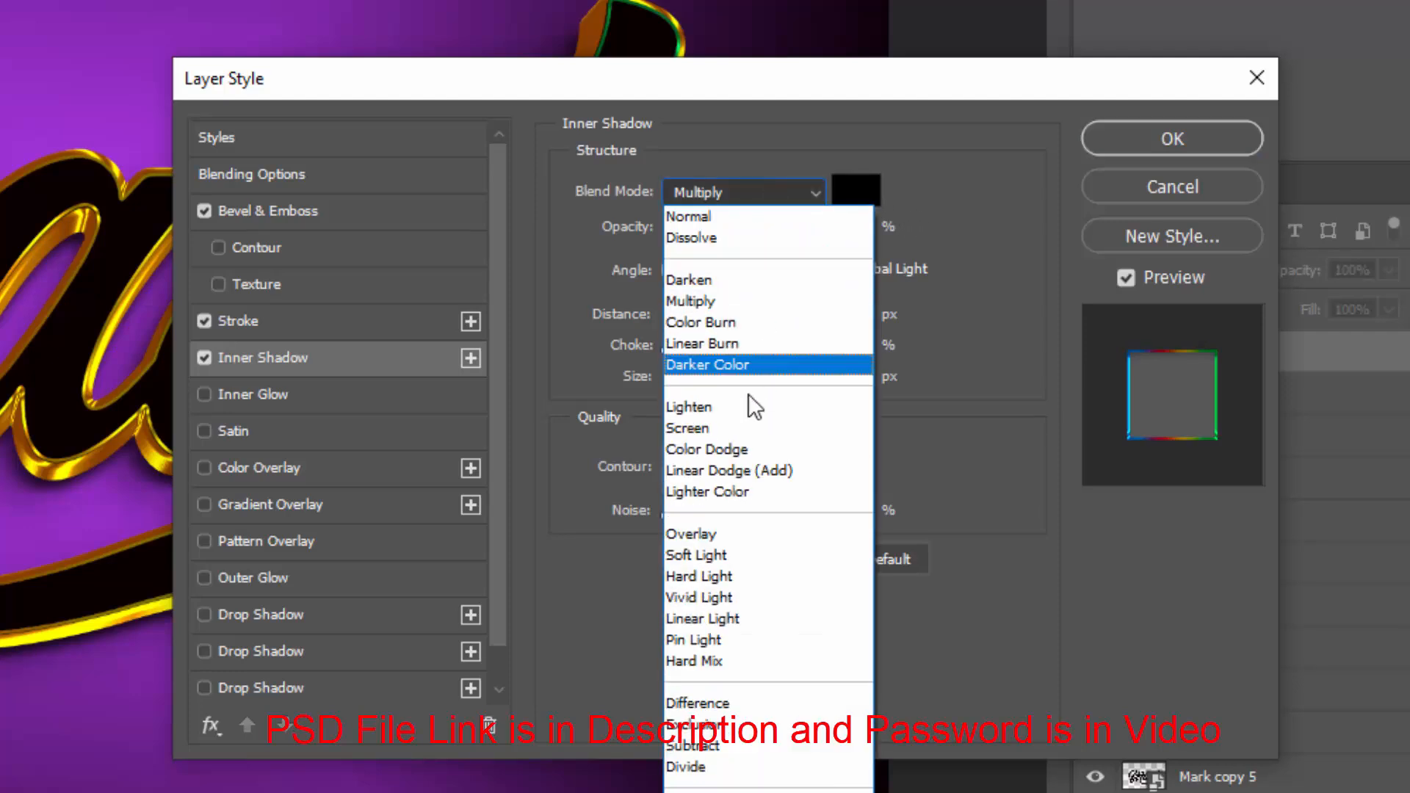
left_click(745, 448)
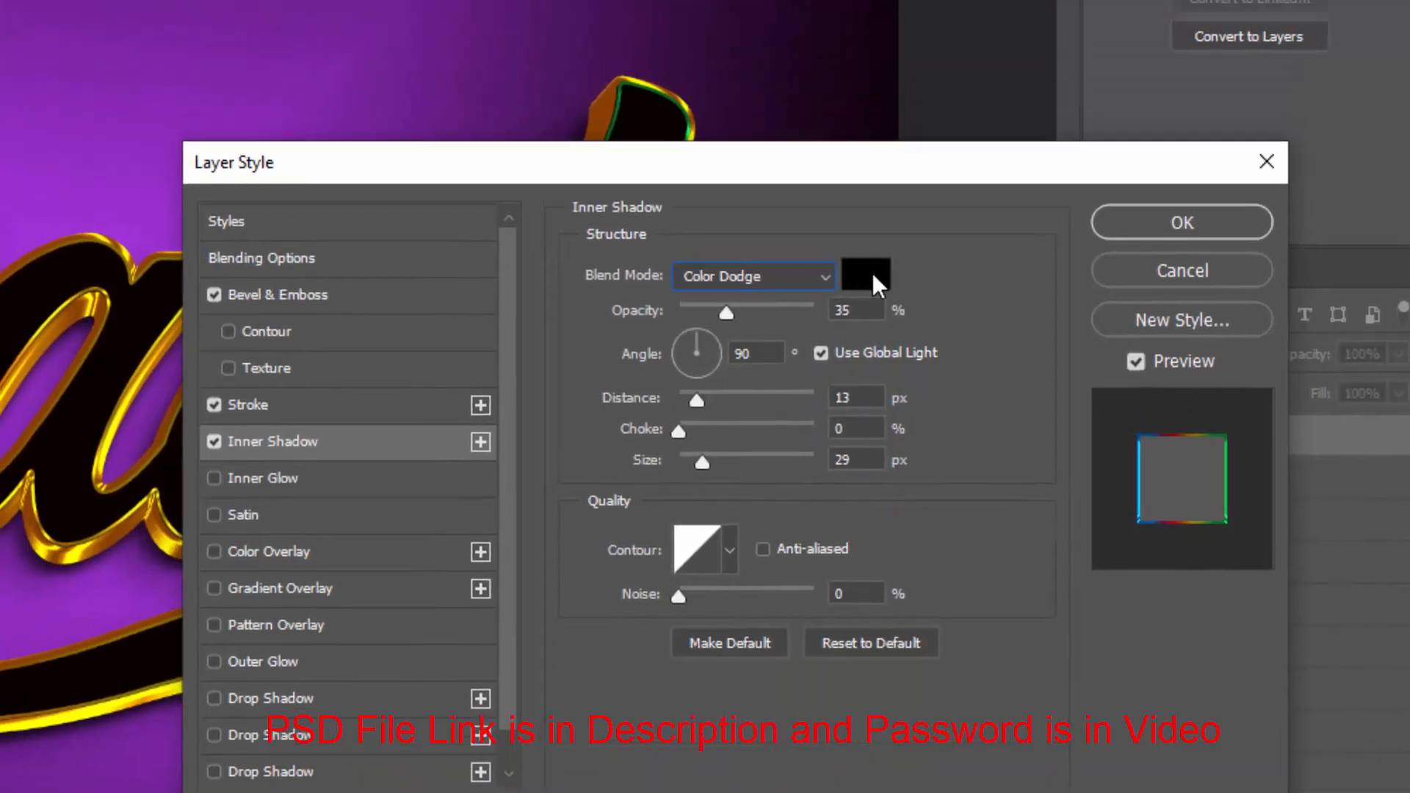
left_click(856, 190)
type("ffffff")
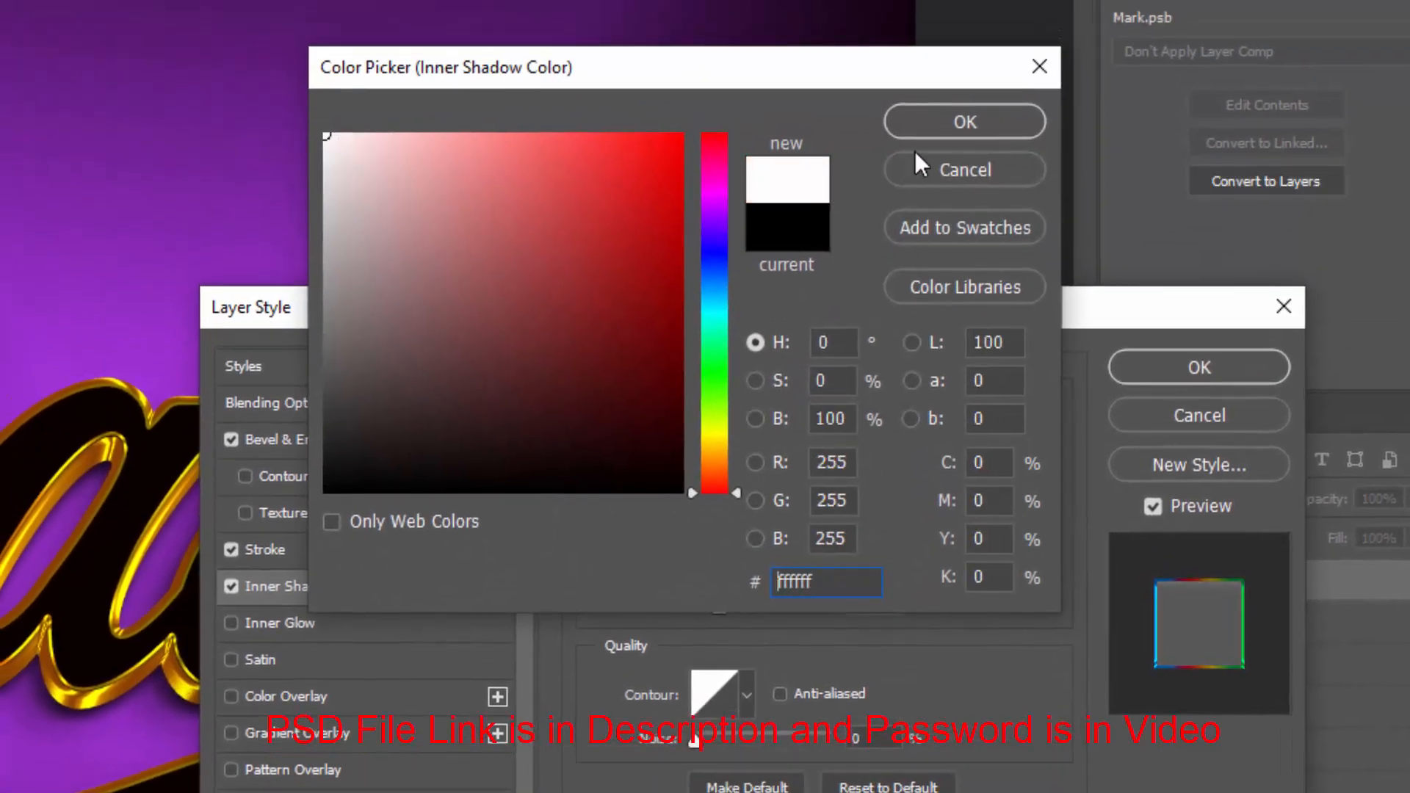
left_click(934, 92)
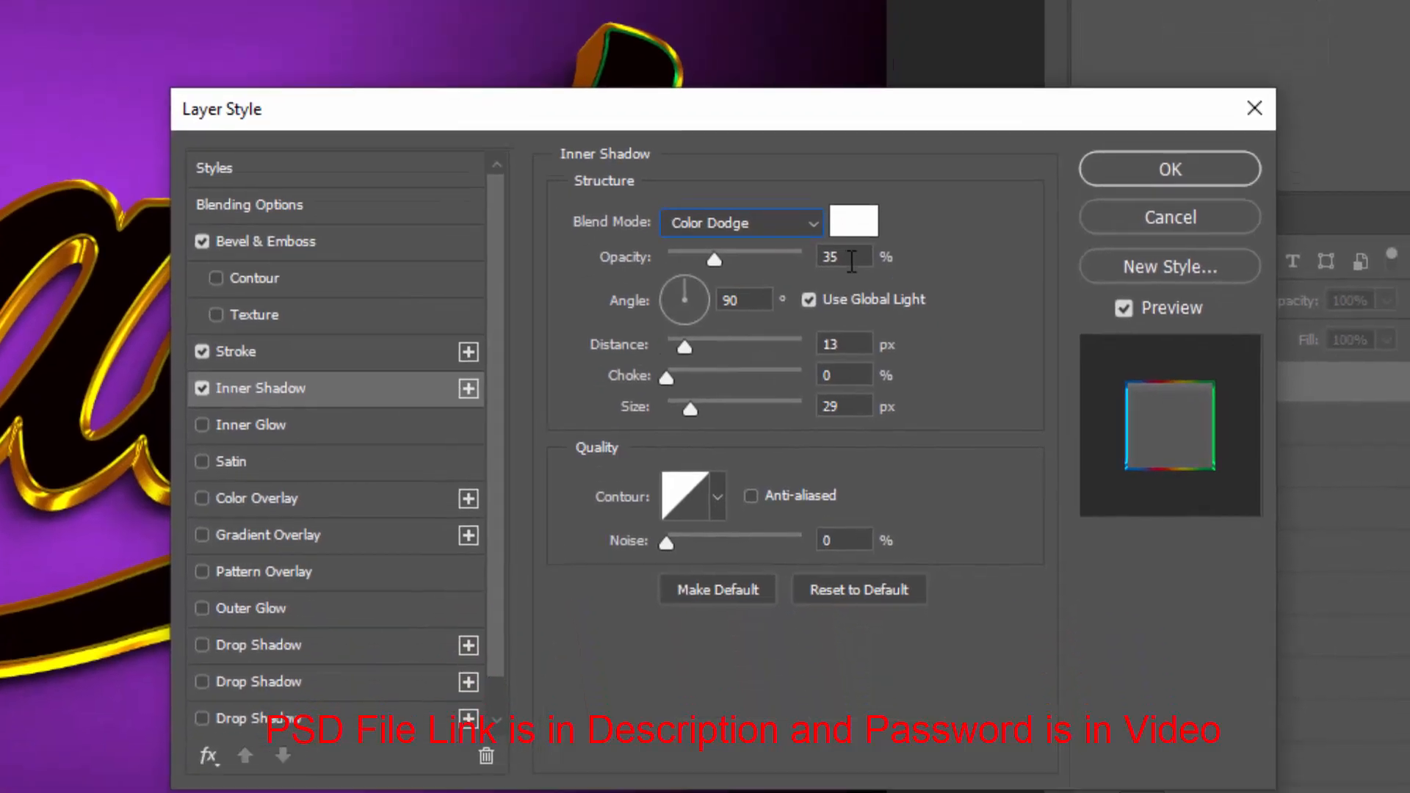
Set the inner shadow opacity to 70% and its angle to 120° with global light turned off
left_click(873, 455)
type("70")
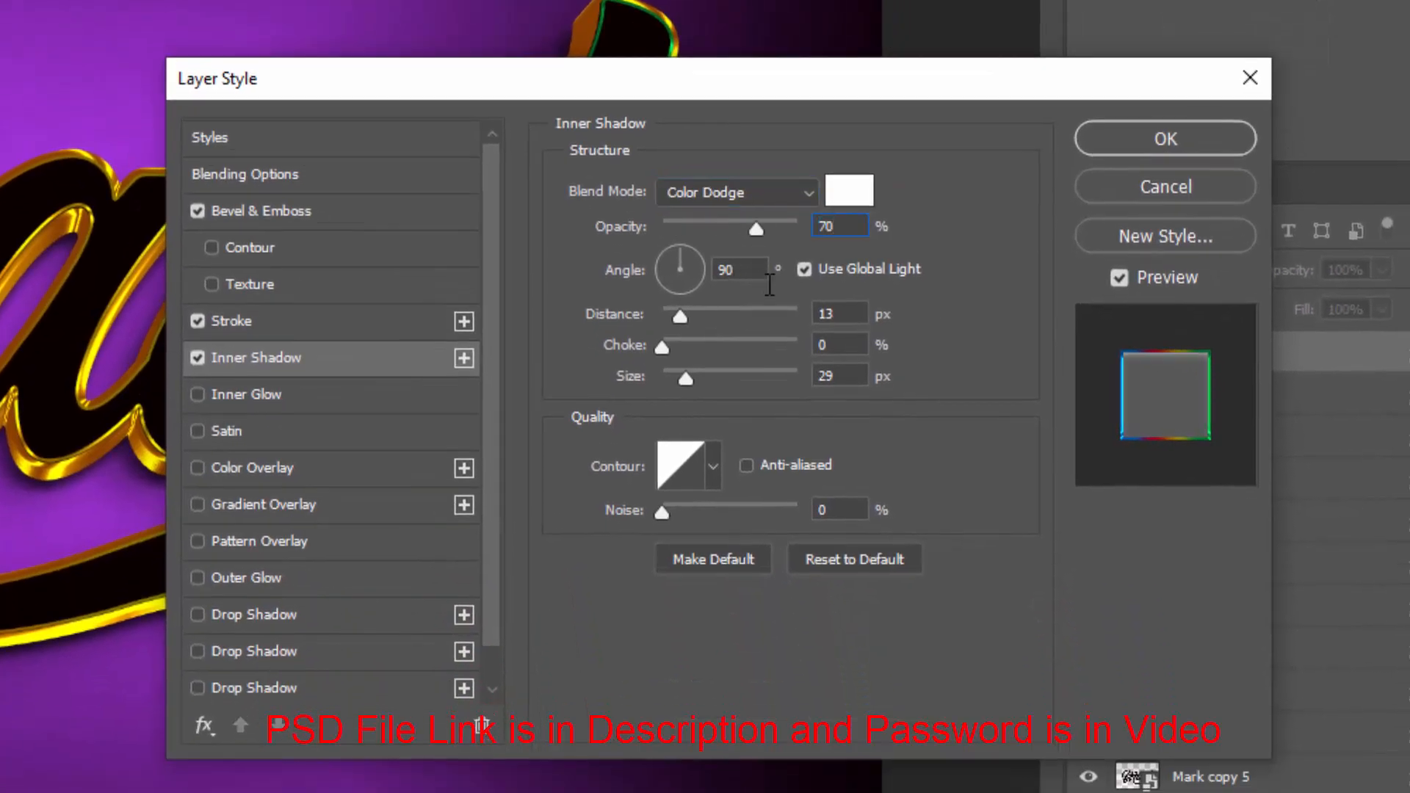
left_click(806, 276)
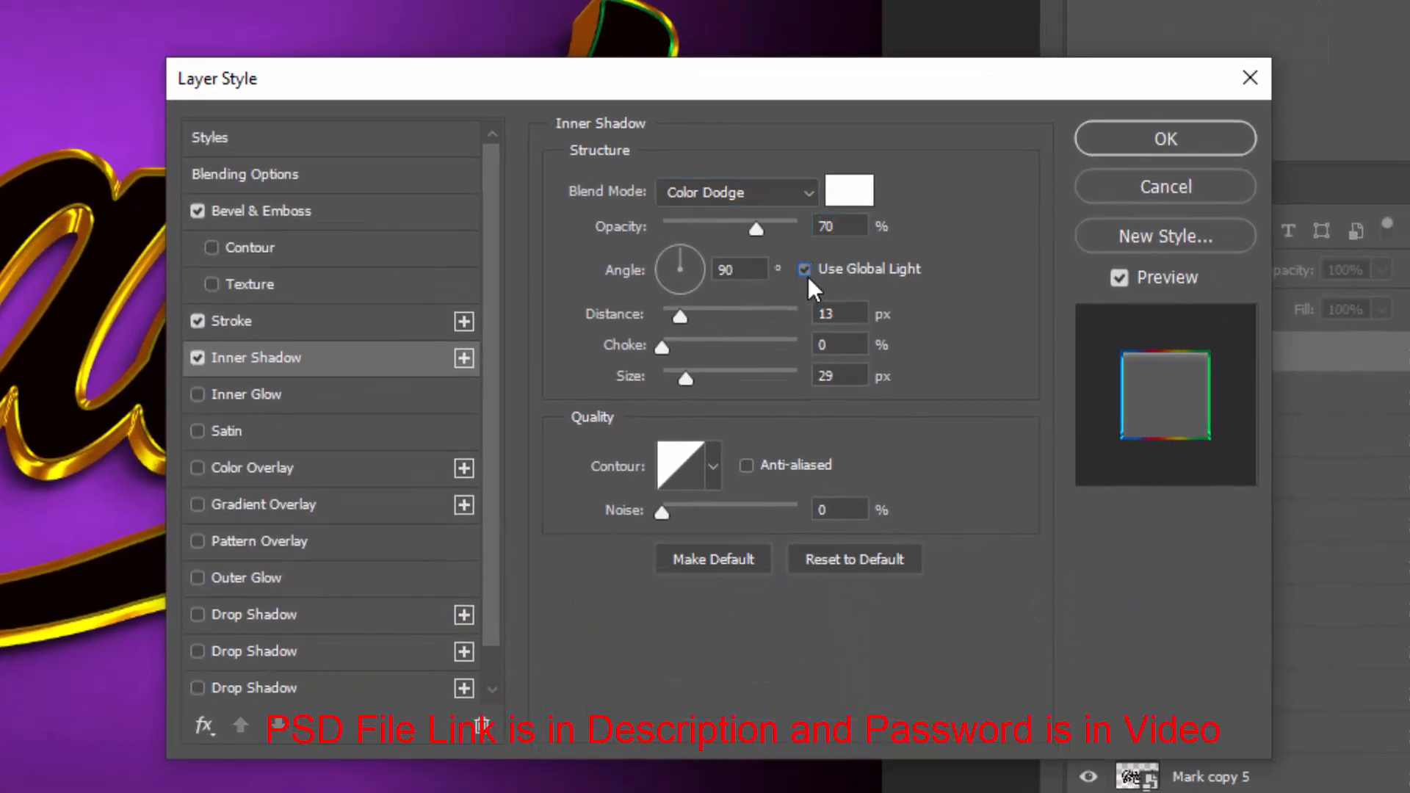
double_click(735, 273)
type("120")
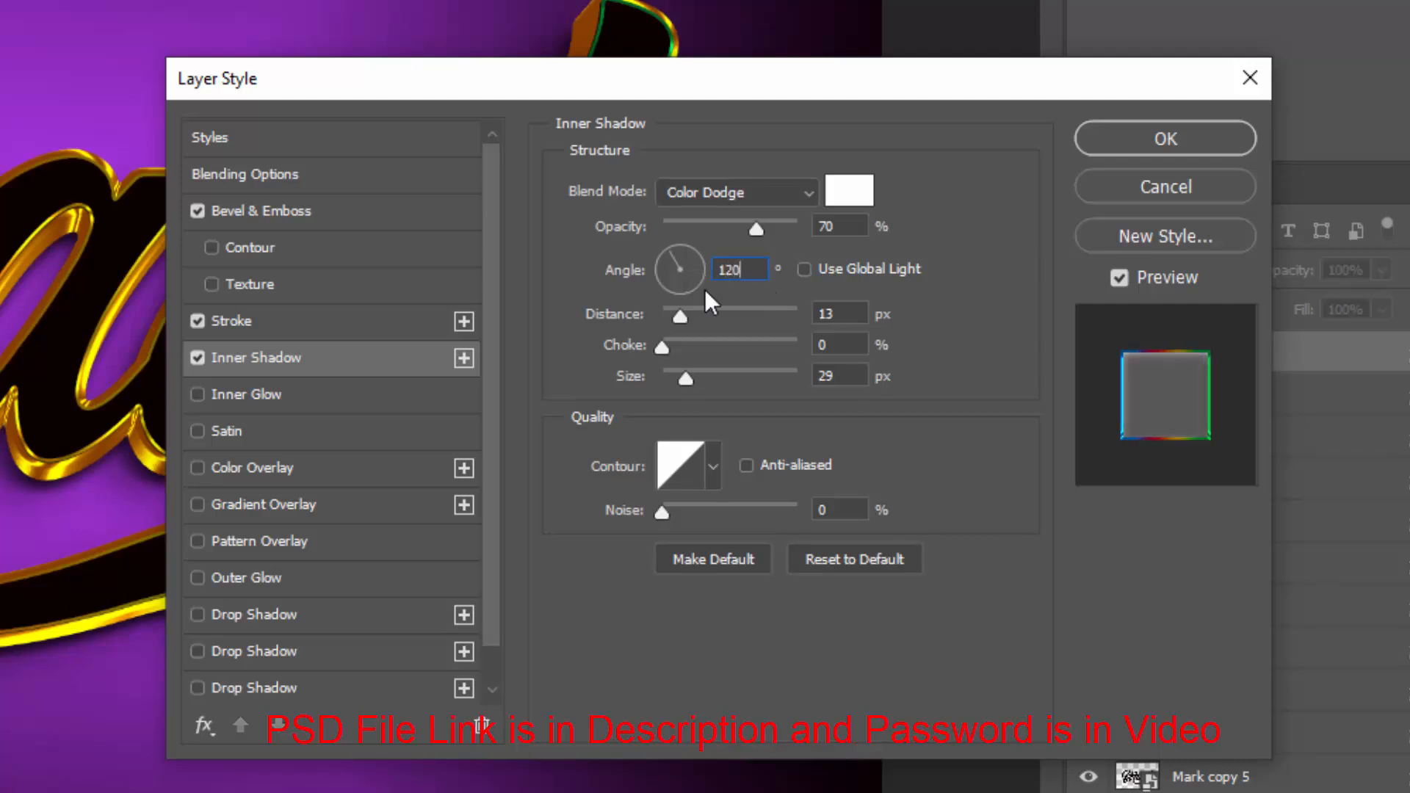
Set the inner shadow distance to 8 px and size to 4 px, enable anti-aliasing, and apply the layer style
double_click(831, 314)
type("8")
double_click(858, 375)
type("4")
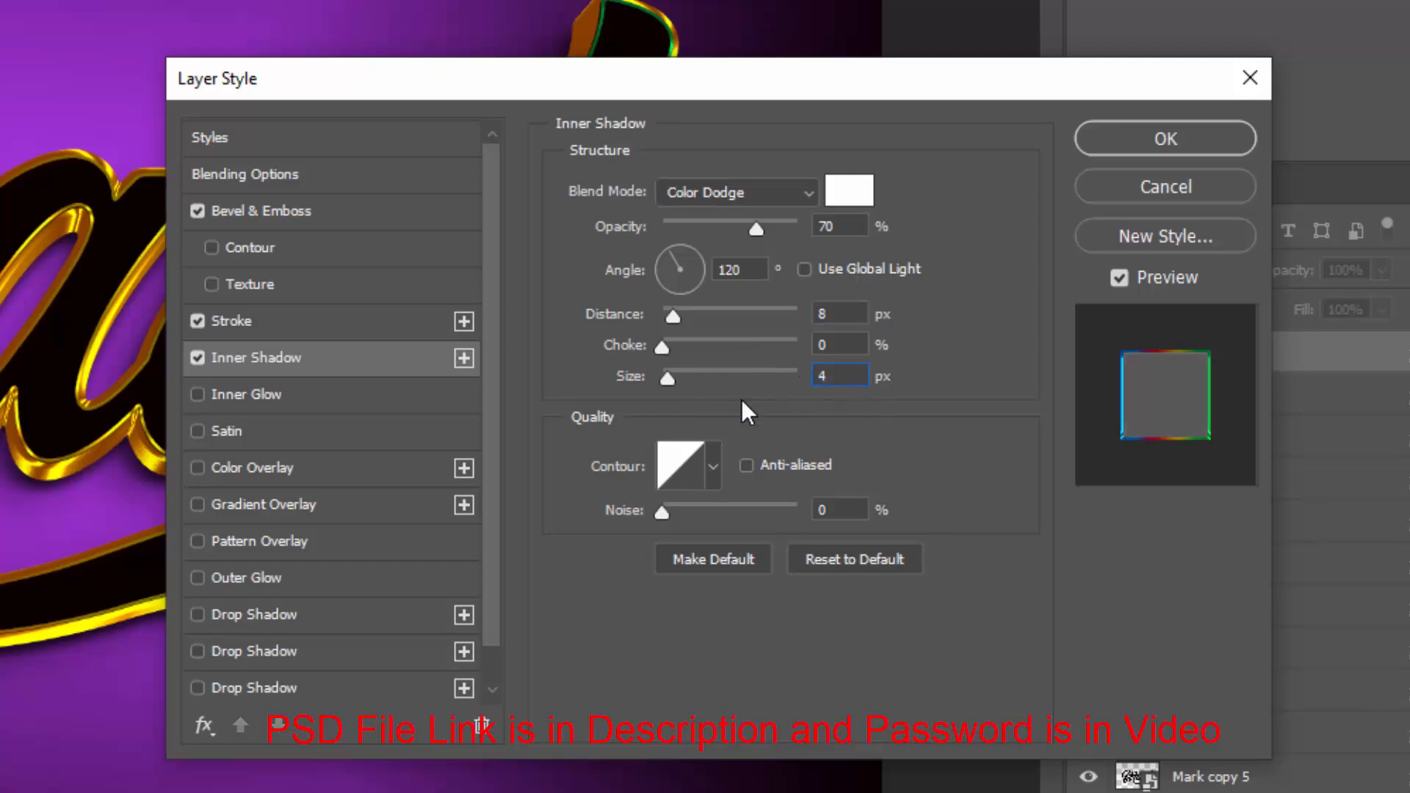
left_click(744, 466)
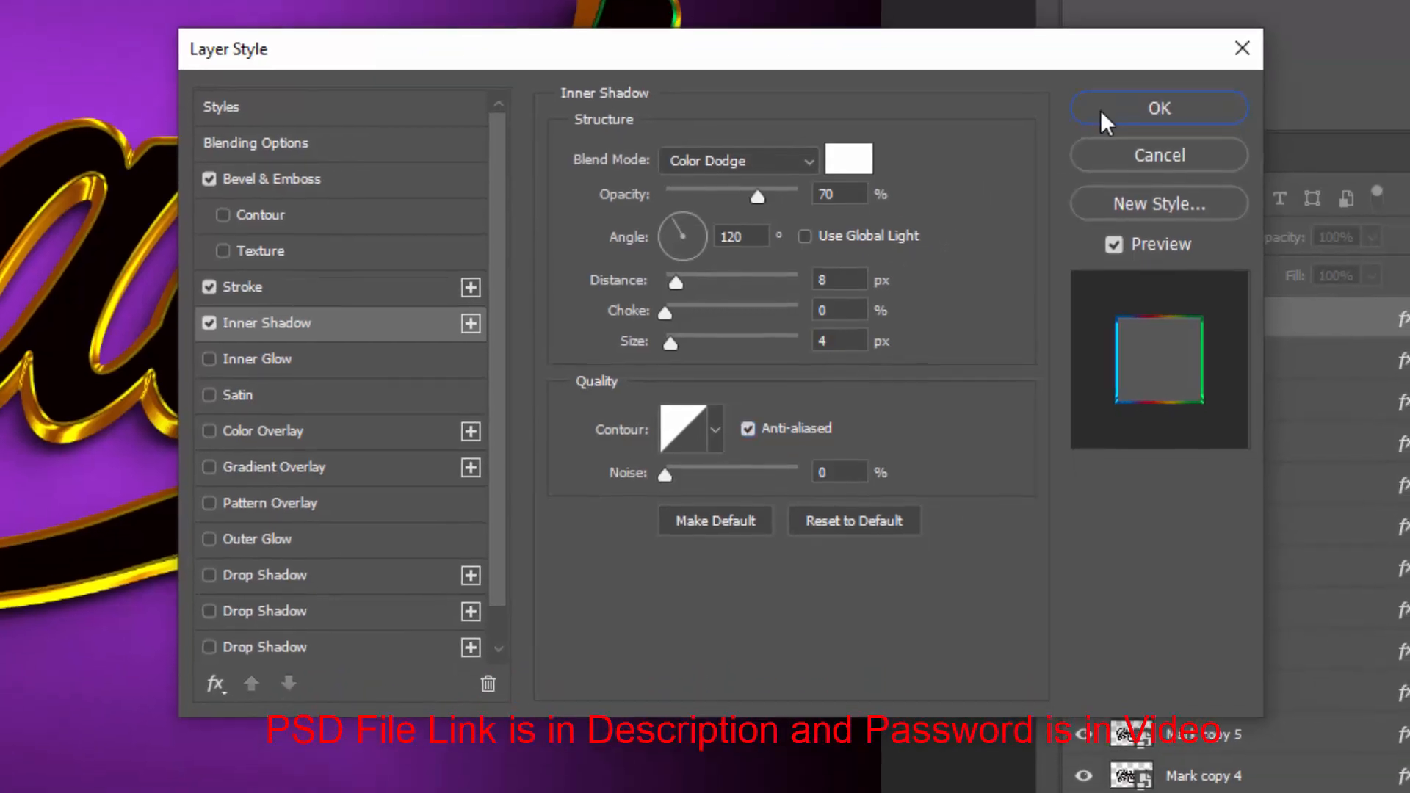
left_click(1101, 147)
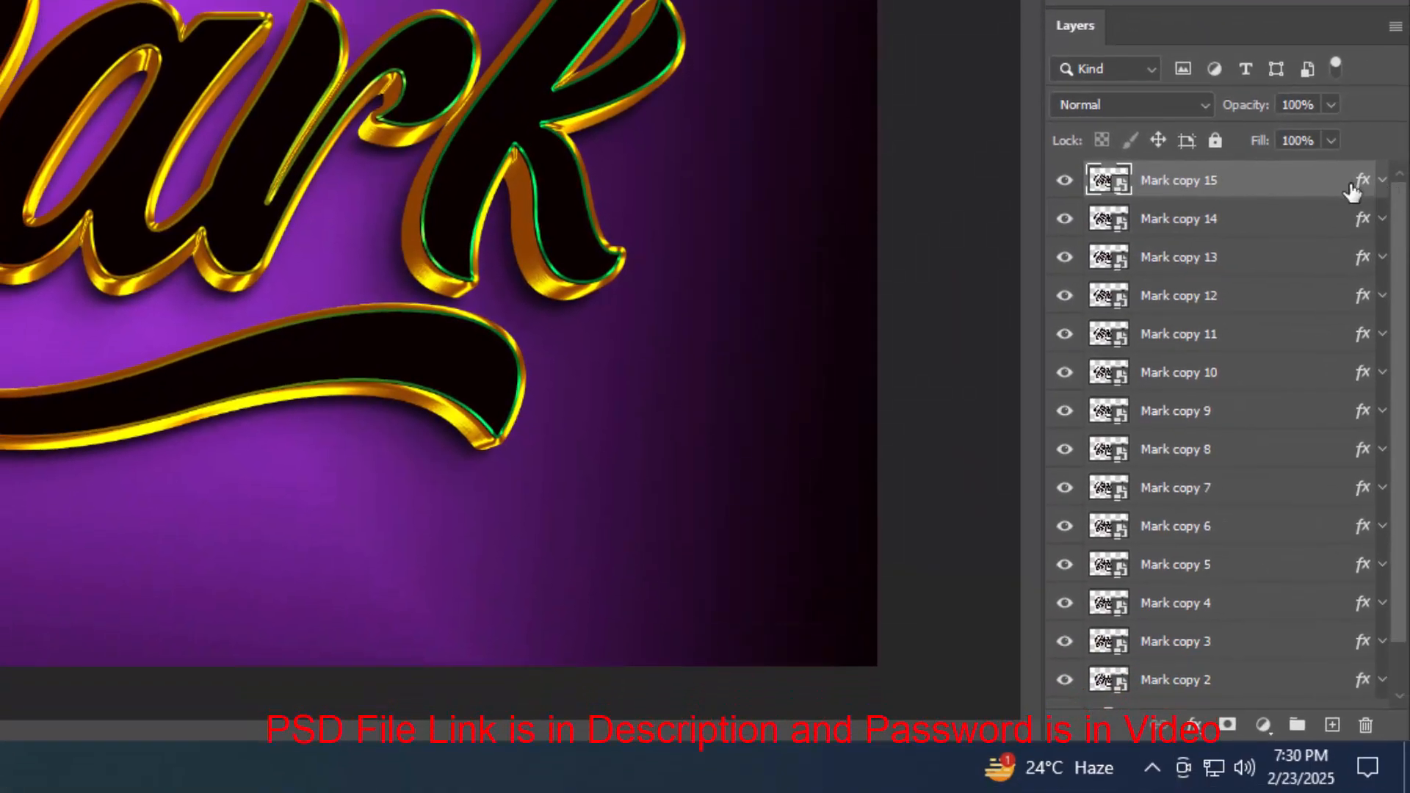
Repeat the duplicate-and-transform eleven times to stack more Mark copy layers on top
key("ctrl+shift+alt+t")
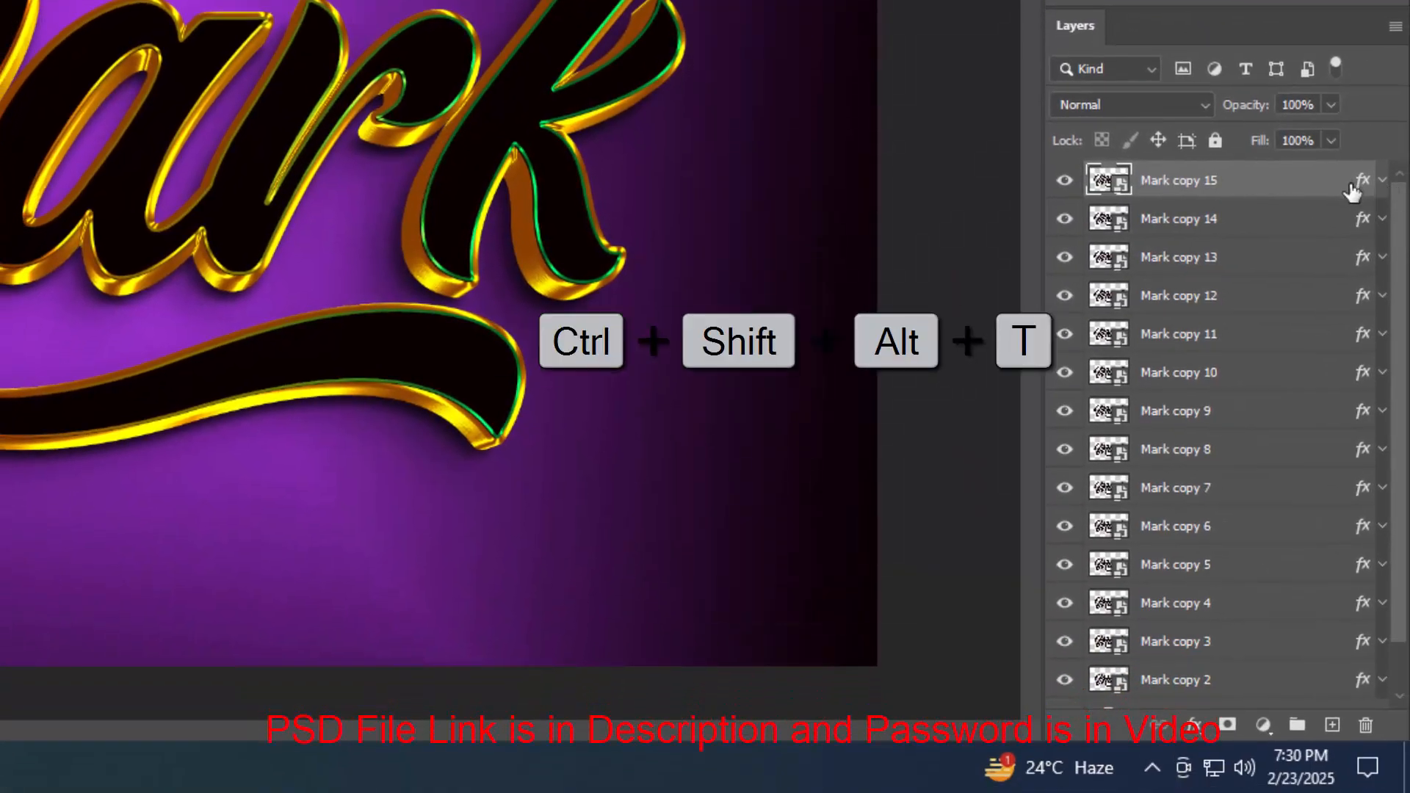
key("ctrl+shift+alt+t")
key("ctrl+shift+alt+t")
key("ctrl+shift+alt+t")
key("ctrl+shift+alt+t")
key("ctrl+shift+alt+t")
key("ctrl+shift+alt+t")
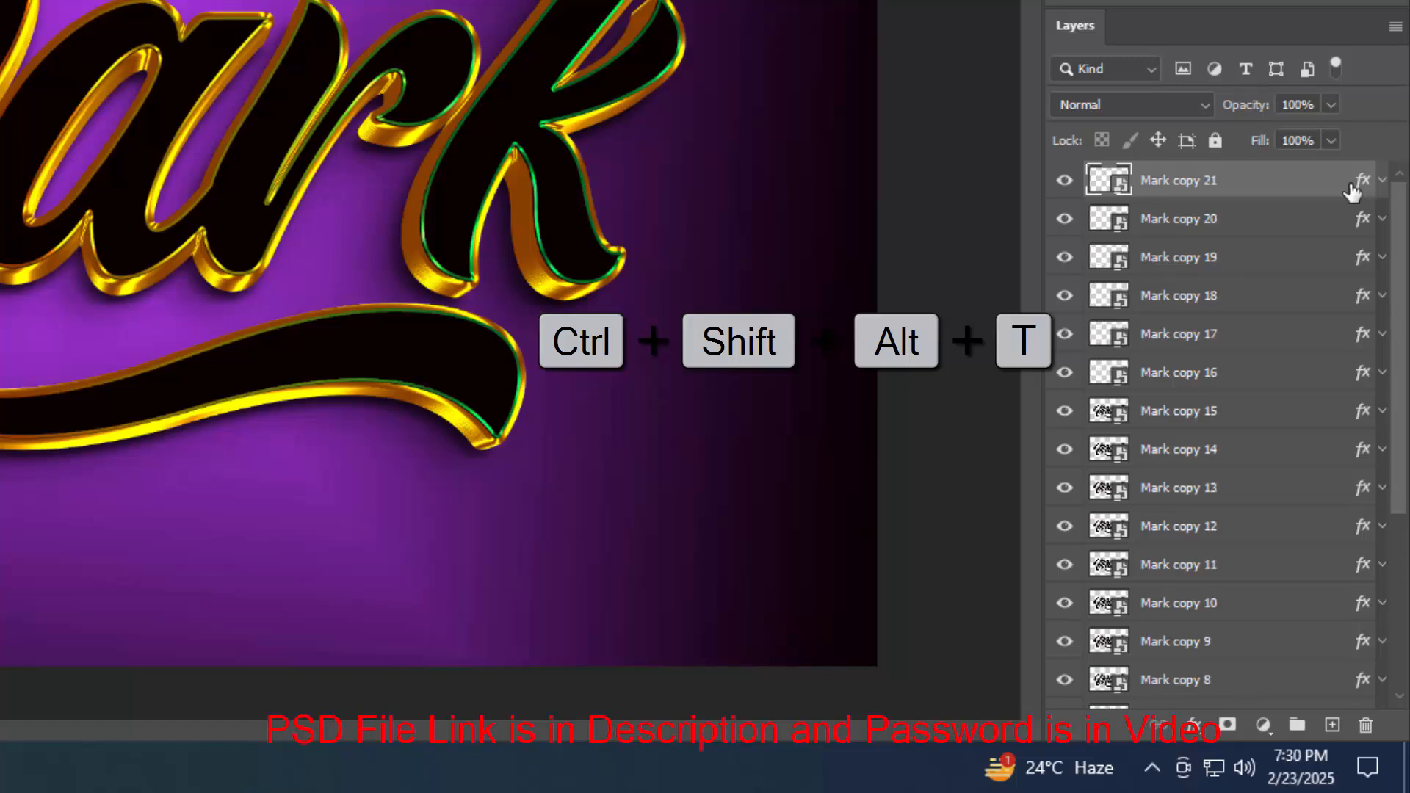
key("ctrl+shift+alt+t")
key("ctrl+shift+alt+t")
key("ctrl+shift+alt+t")
key("ctrl+shift+alt+t")
key("ctrl+shift+alt+t")
key("ctrl+shift+alt+t")
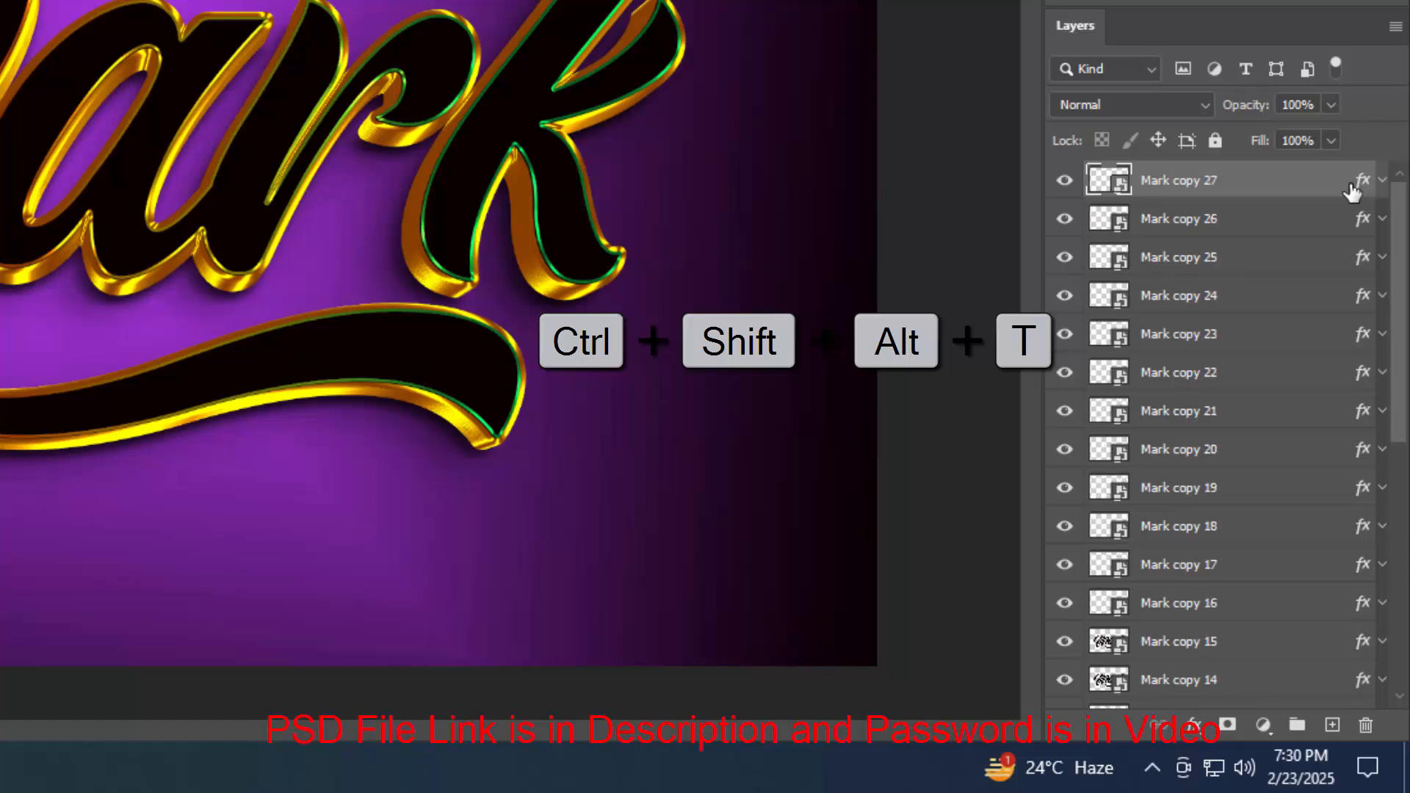
key("ctrl+shift+alt+t")
key("ctrl+shift+alt+t")
key("ctrl+shift+alt+t")
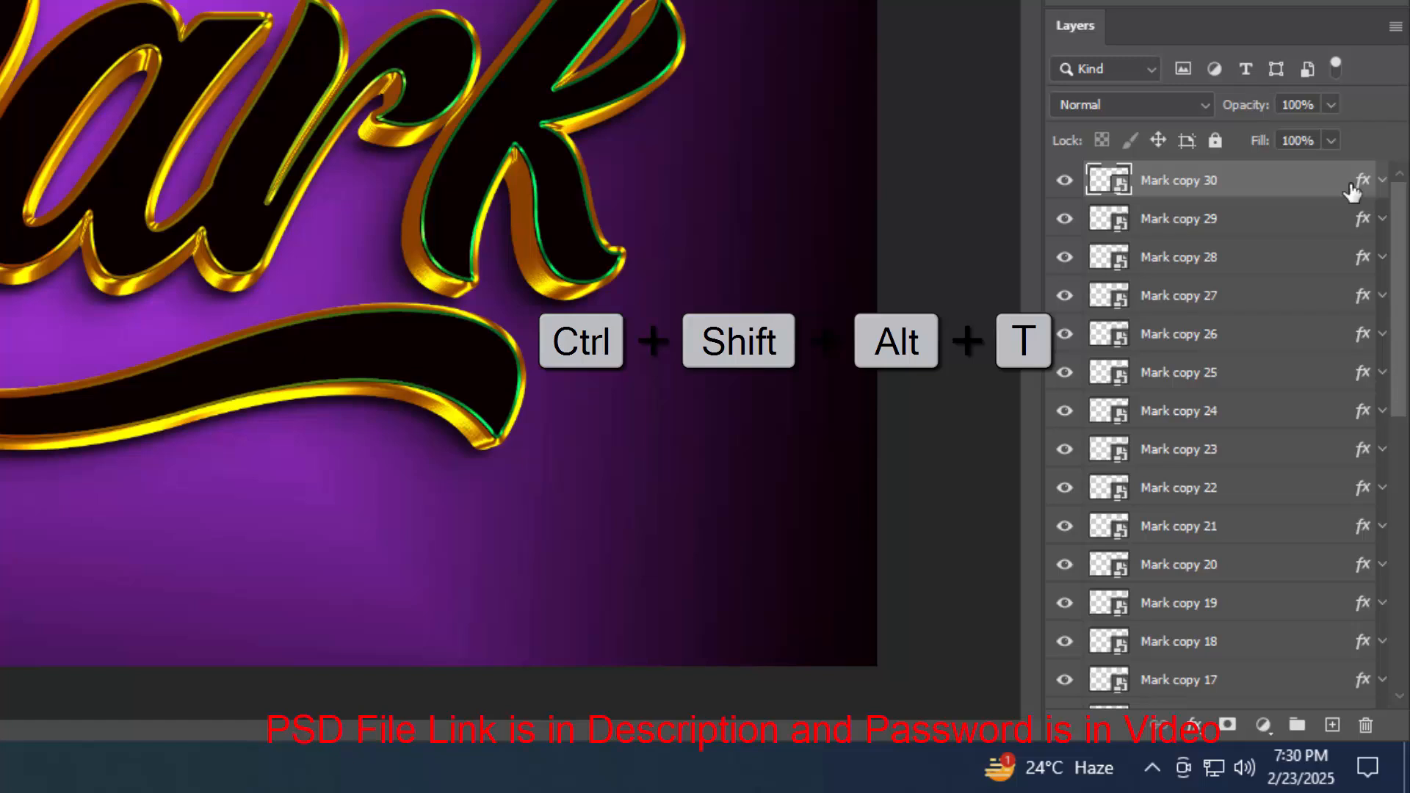
key("ctrl+shift+alt+t")
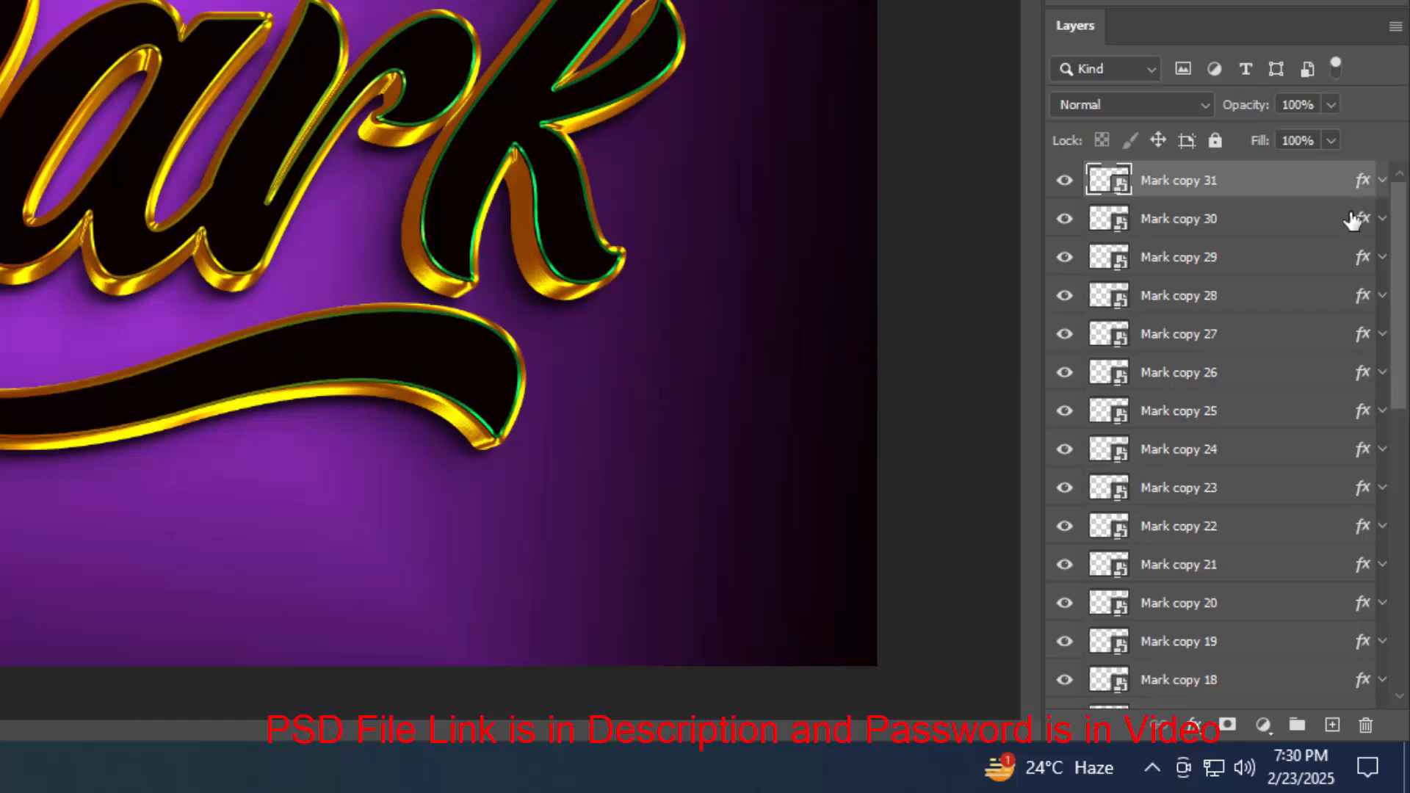
Select the Mark copy 30 layer
left_click(1322, 224)
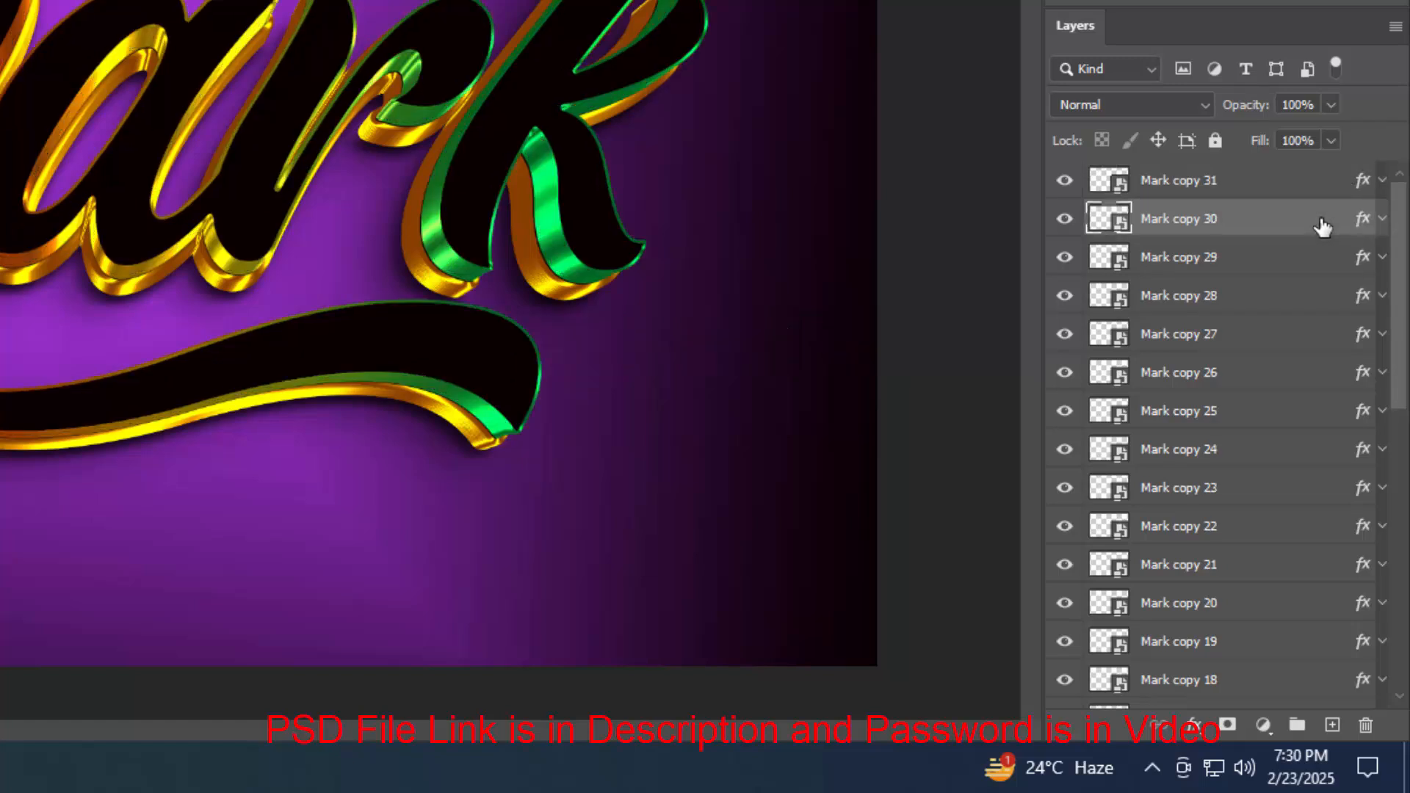
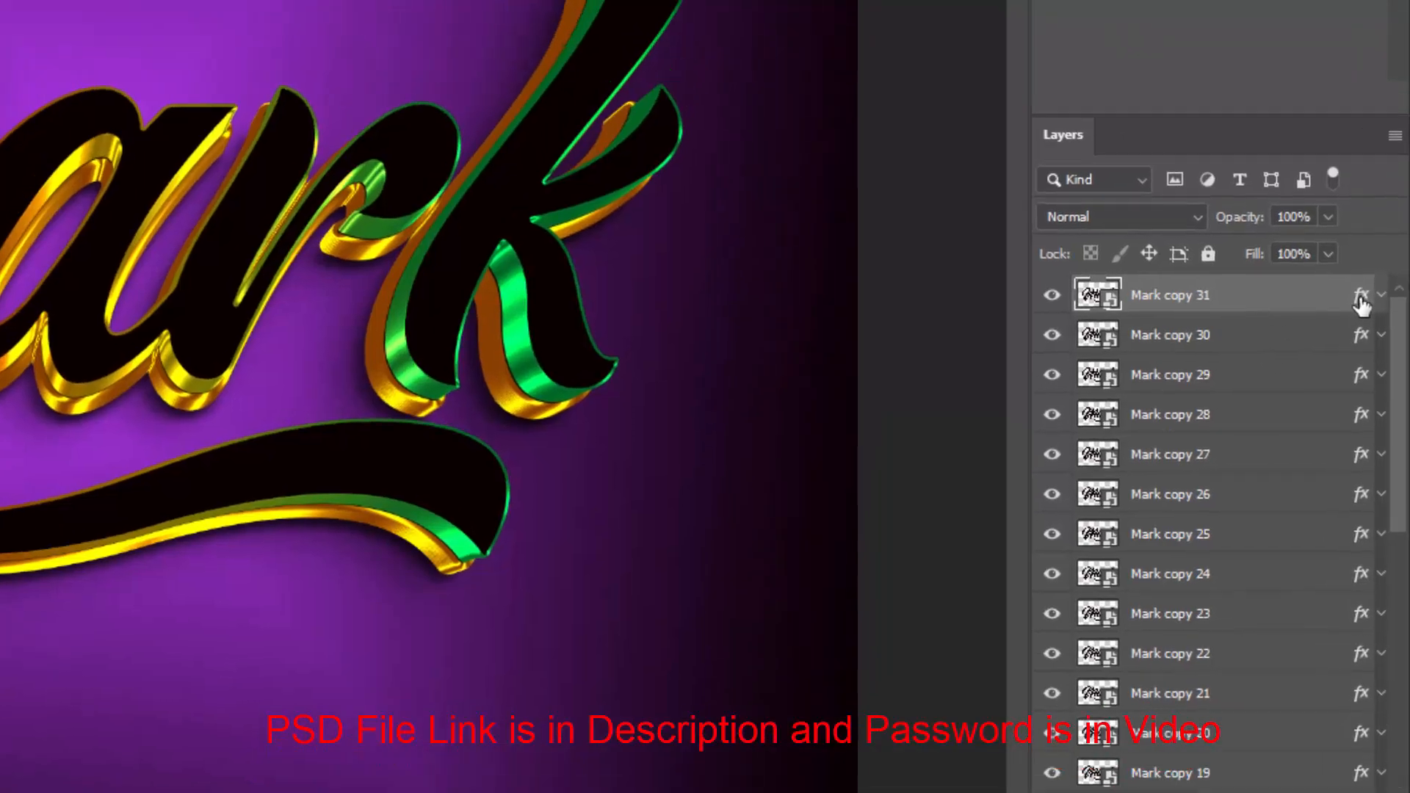
Open the layer style of Mark copy 31 and turn off its Bevel & Emboss, Stroke and Inner Shadow effects
double_click(1360, 297)
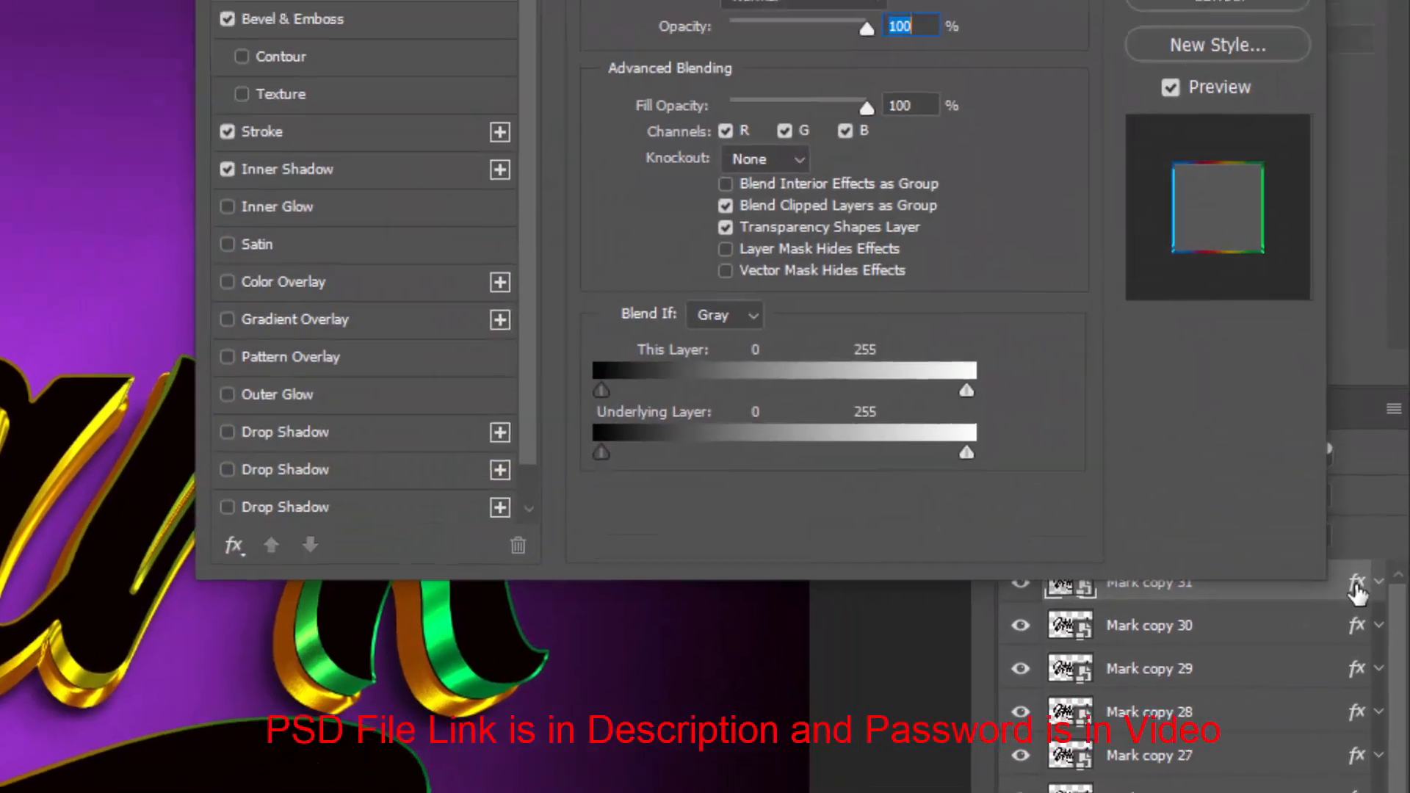
left_click(897, 251)
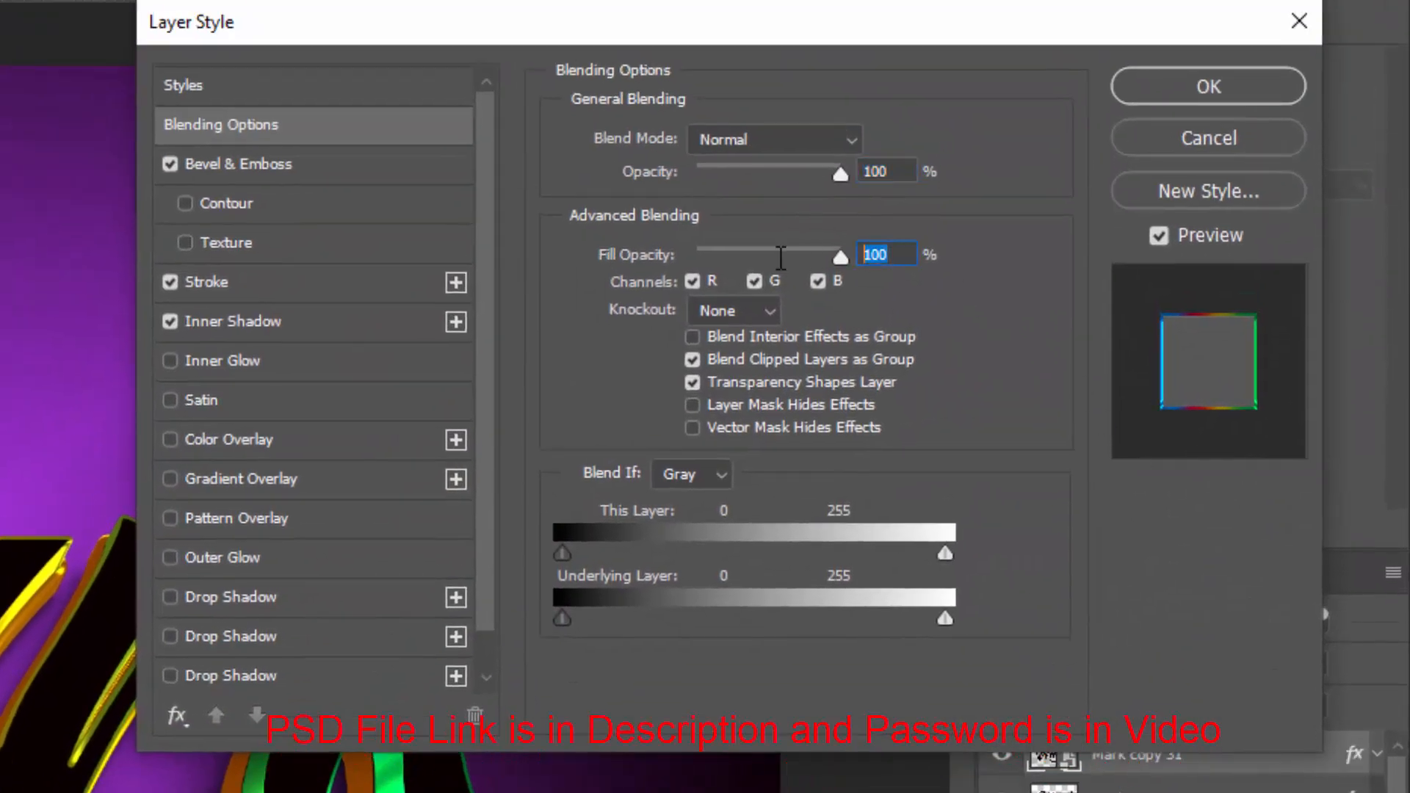
left_click(170, 164)
left_click(171, 282)
left_click(170, 321)
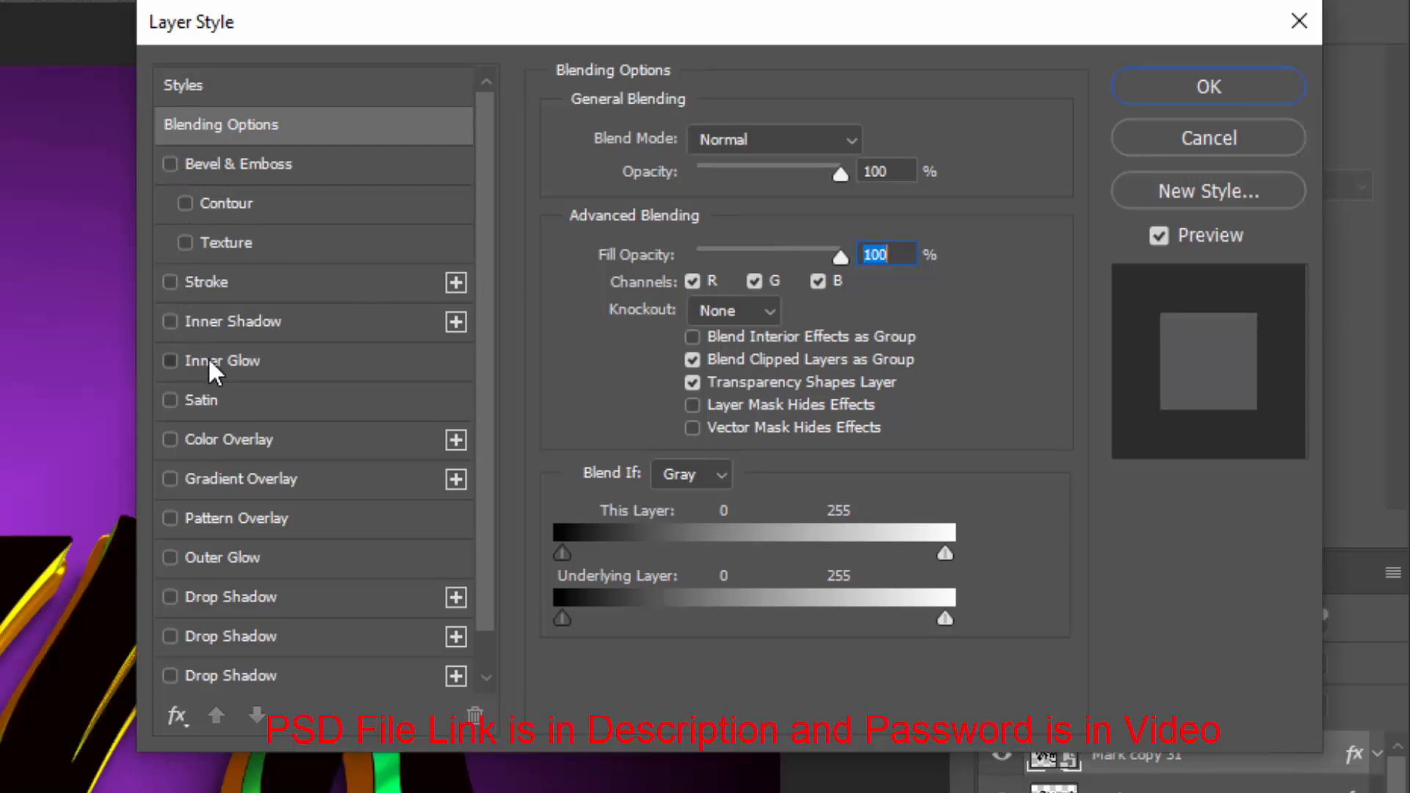
Enable Inner Glow with Linear Light blend mode and set its opacity to 85%
left_click(213, 361)
left_click(783, 144)
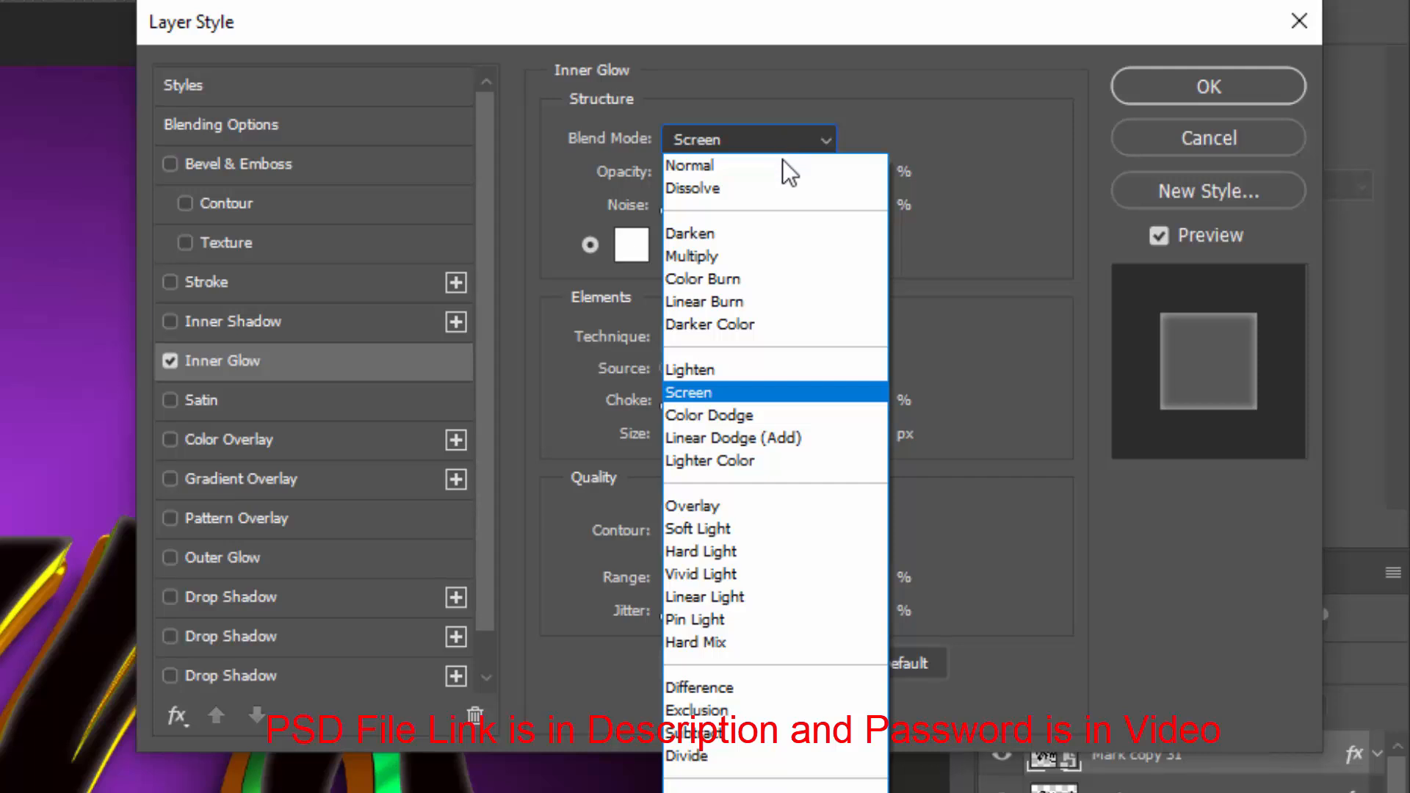
left_click(749, 597)
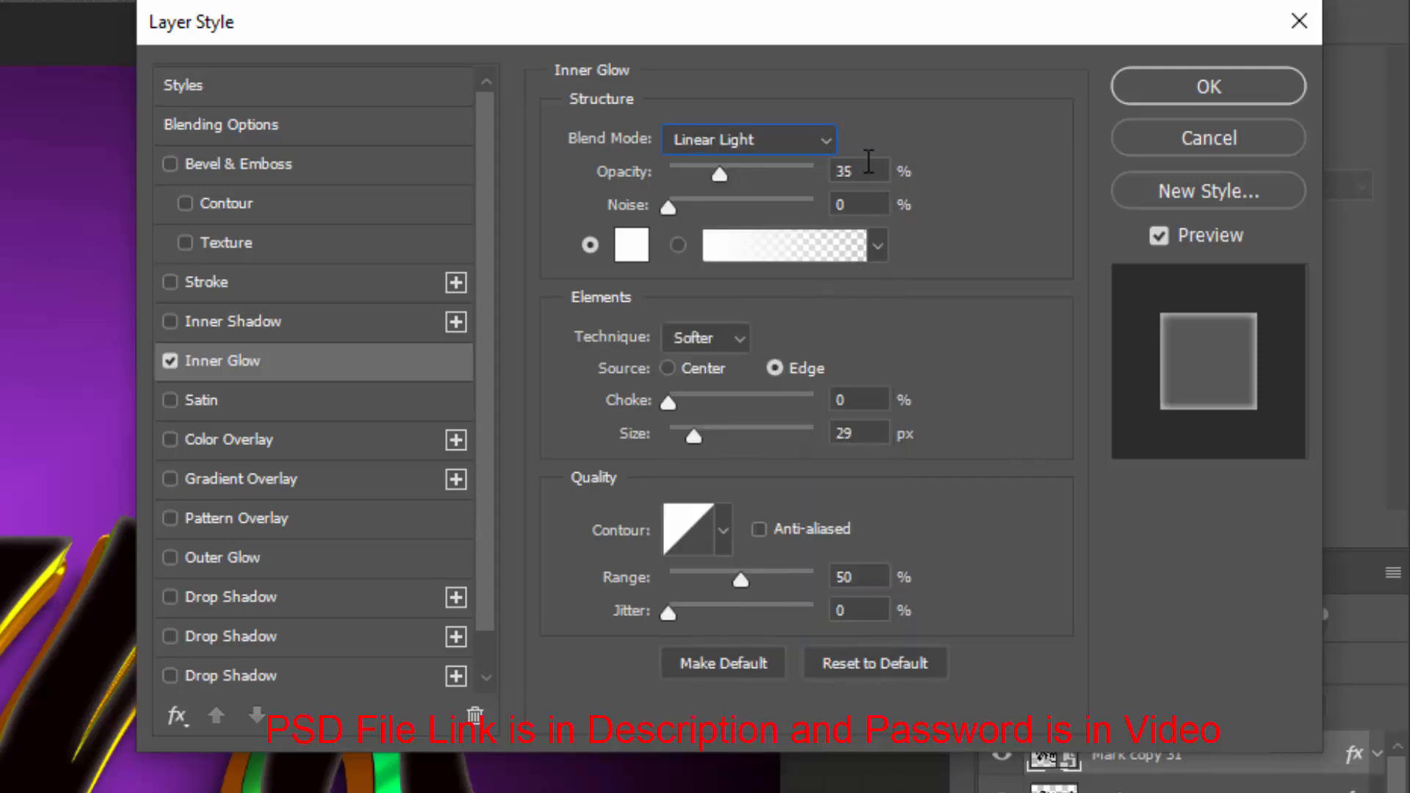
key("Tab")
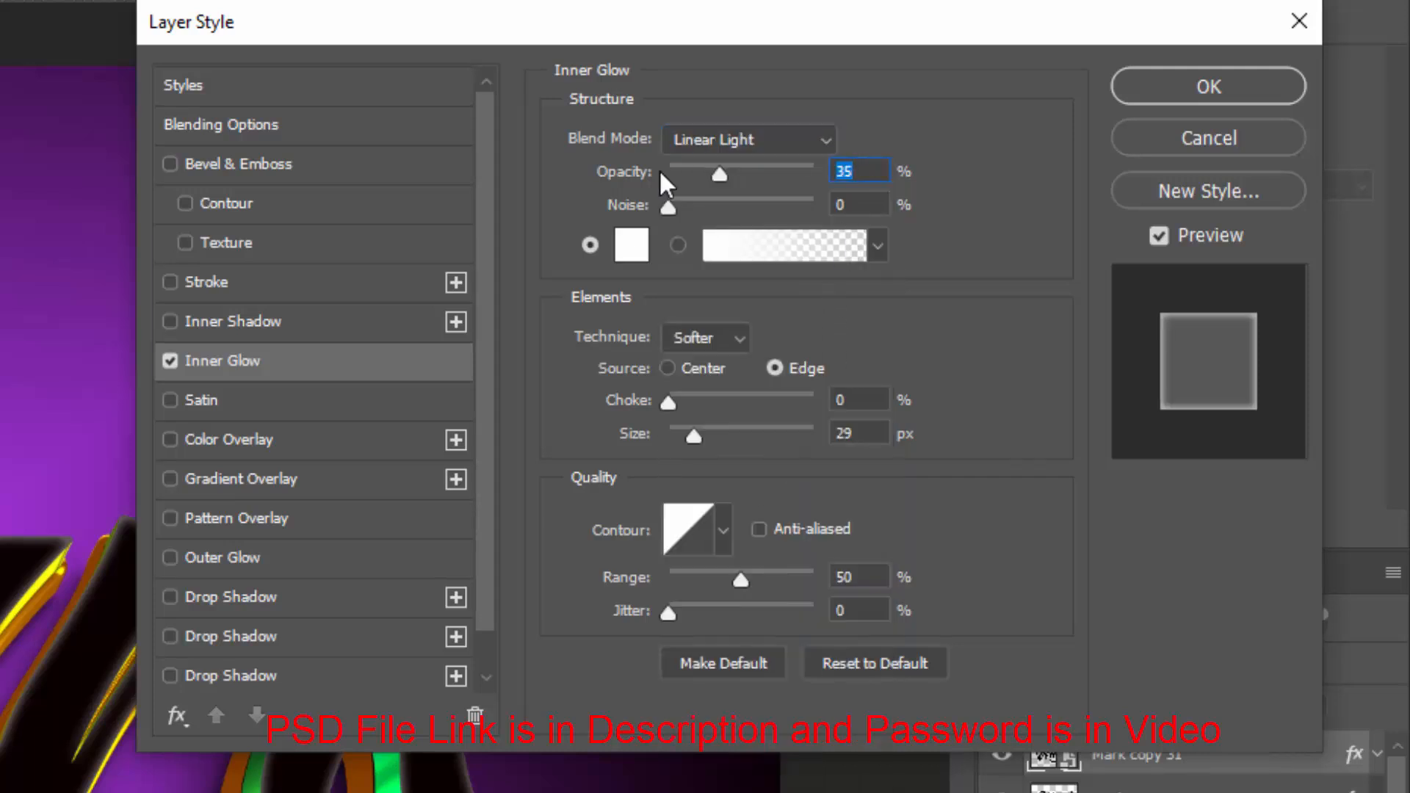
type("85")
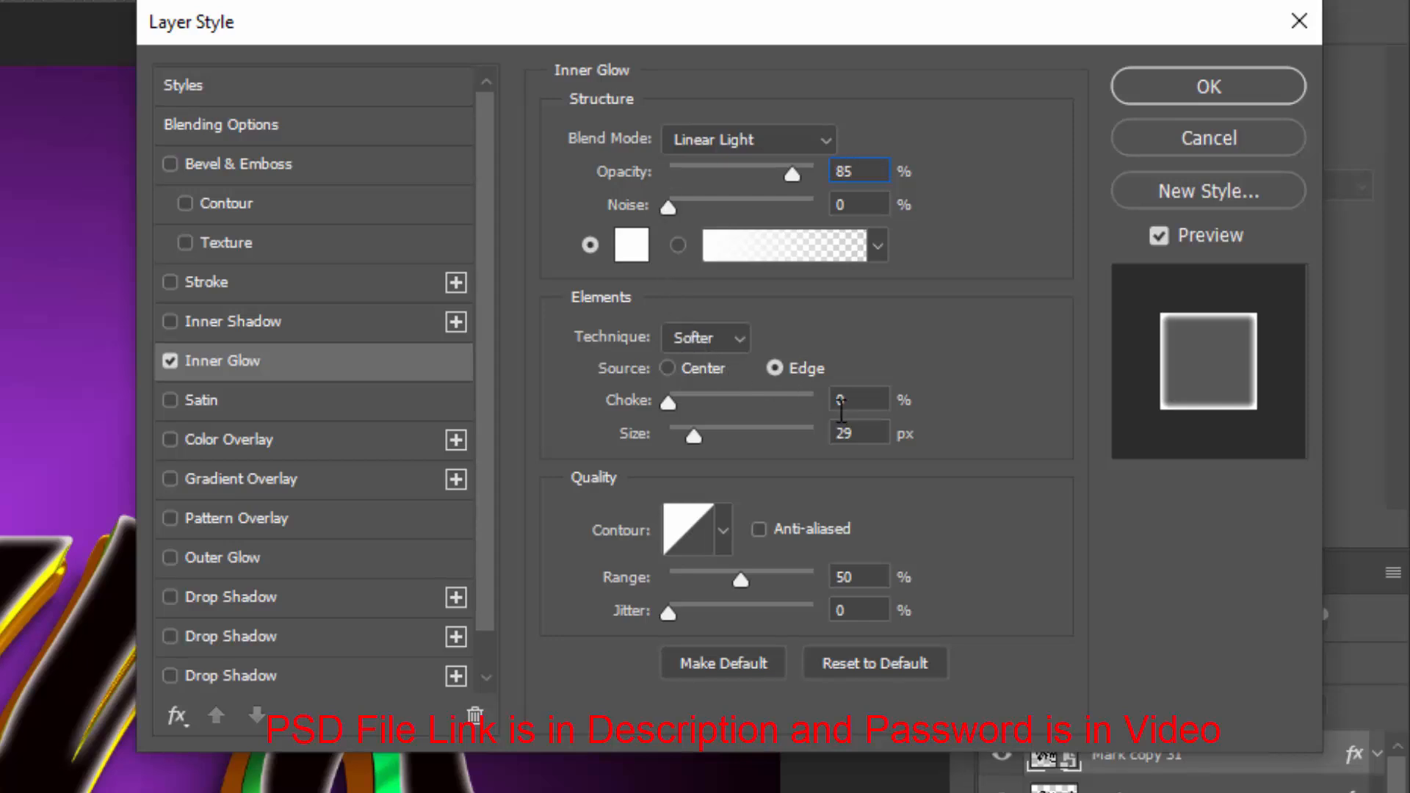
Set the inner glow size to 22 px and its range to 60%
left_click(841, 404)
key("Tab")
type("22")
key("Tab")
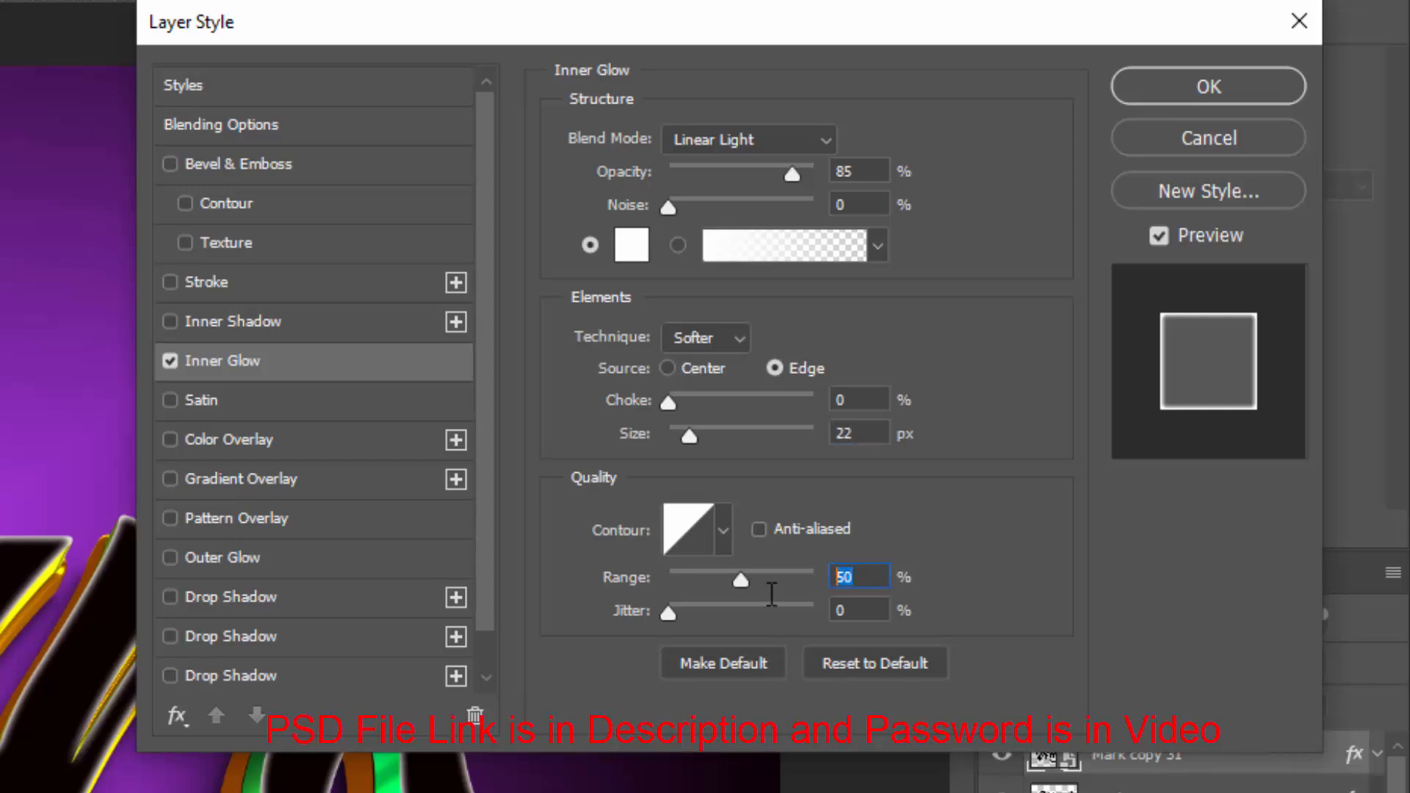
type("60")
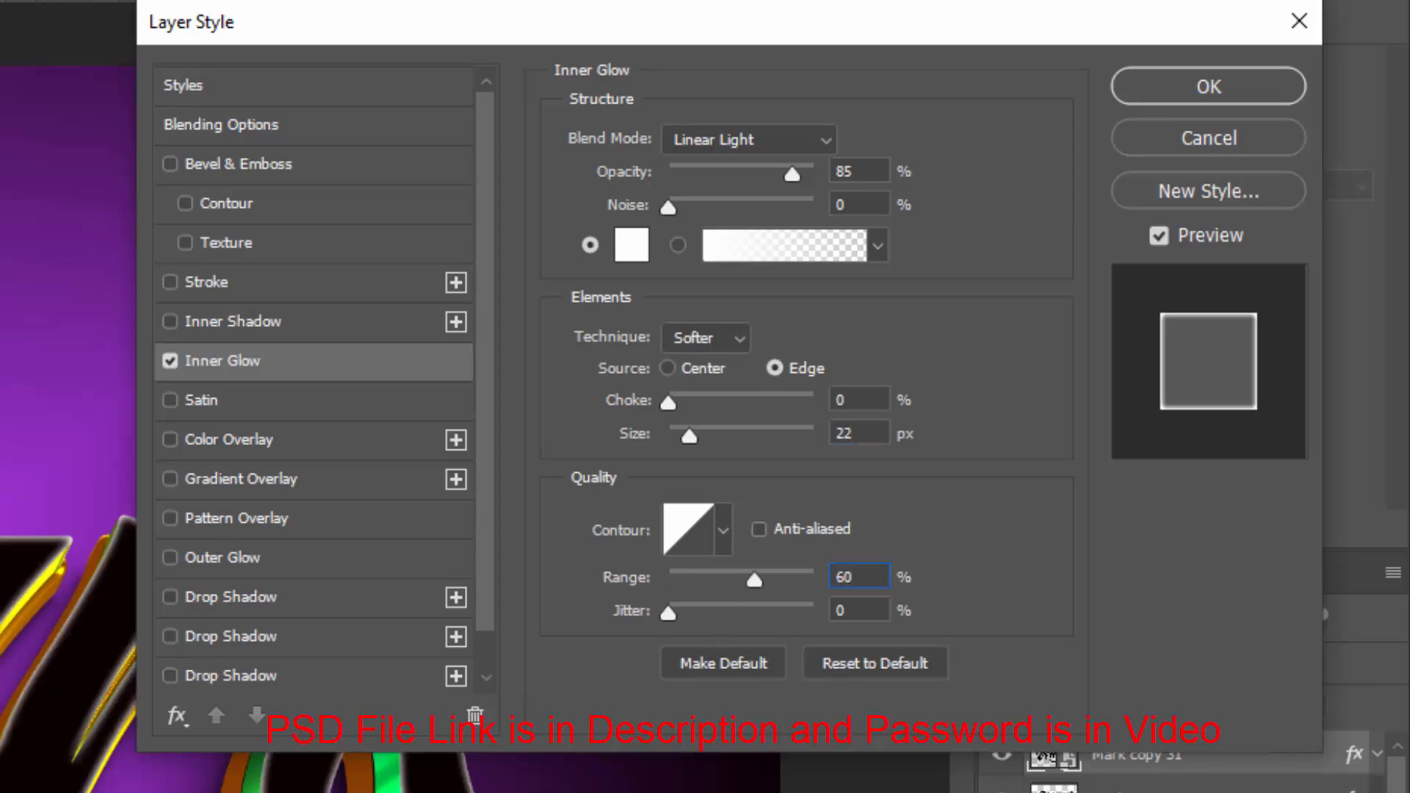
Enable Gradient Overlay and set its blend mode to Overlay
left_click(273, 478)
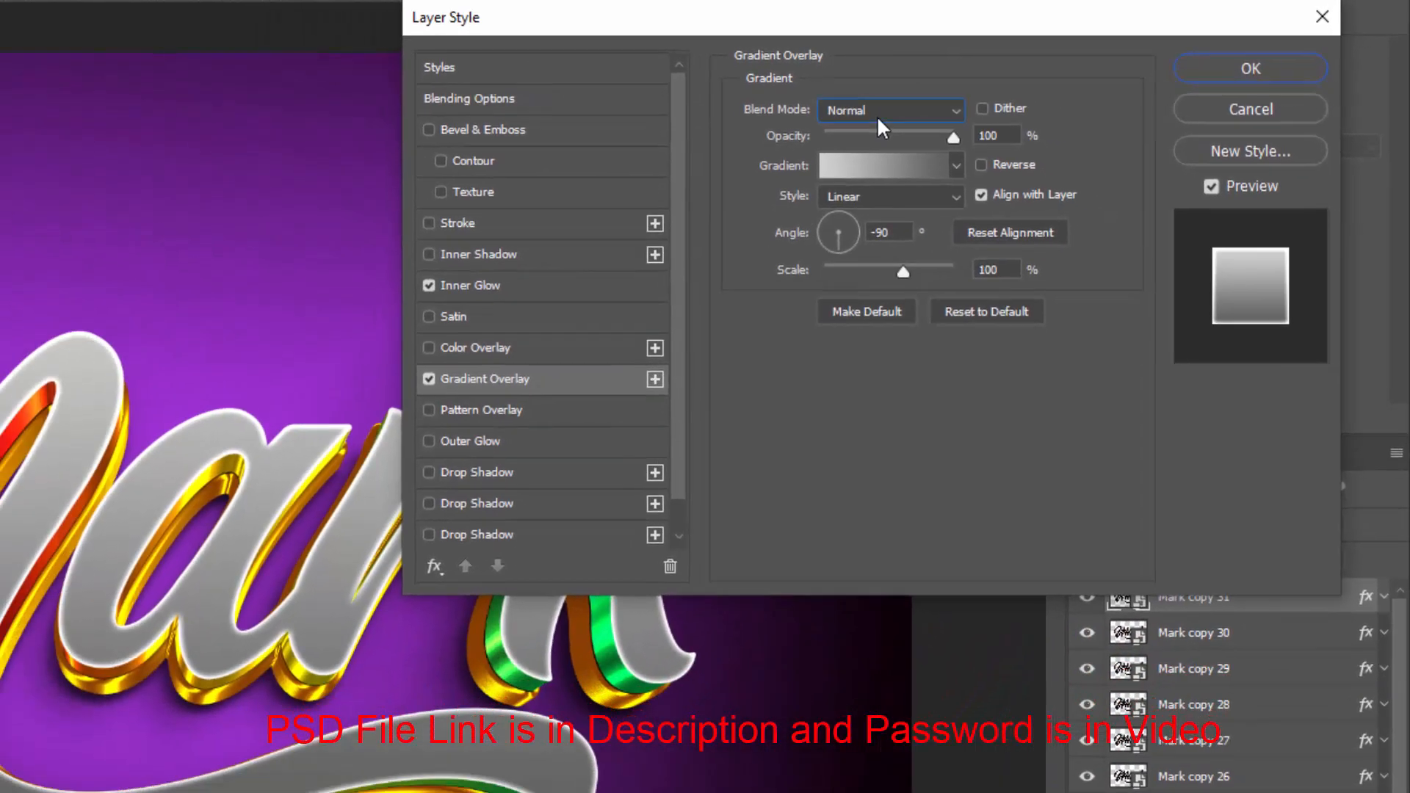
left_click(798, 133)
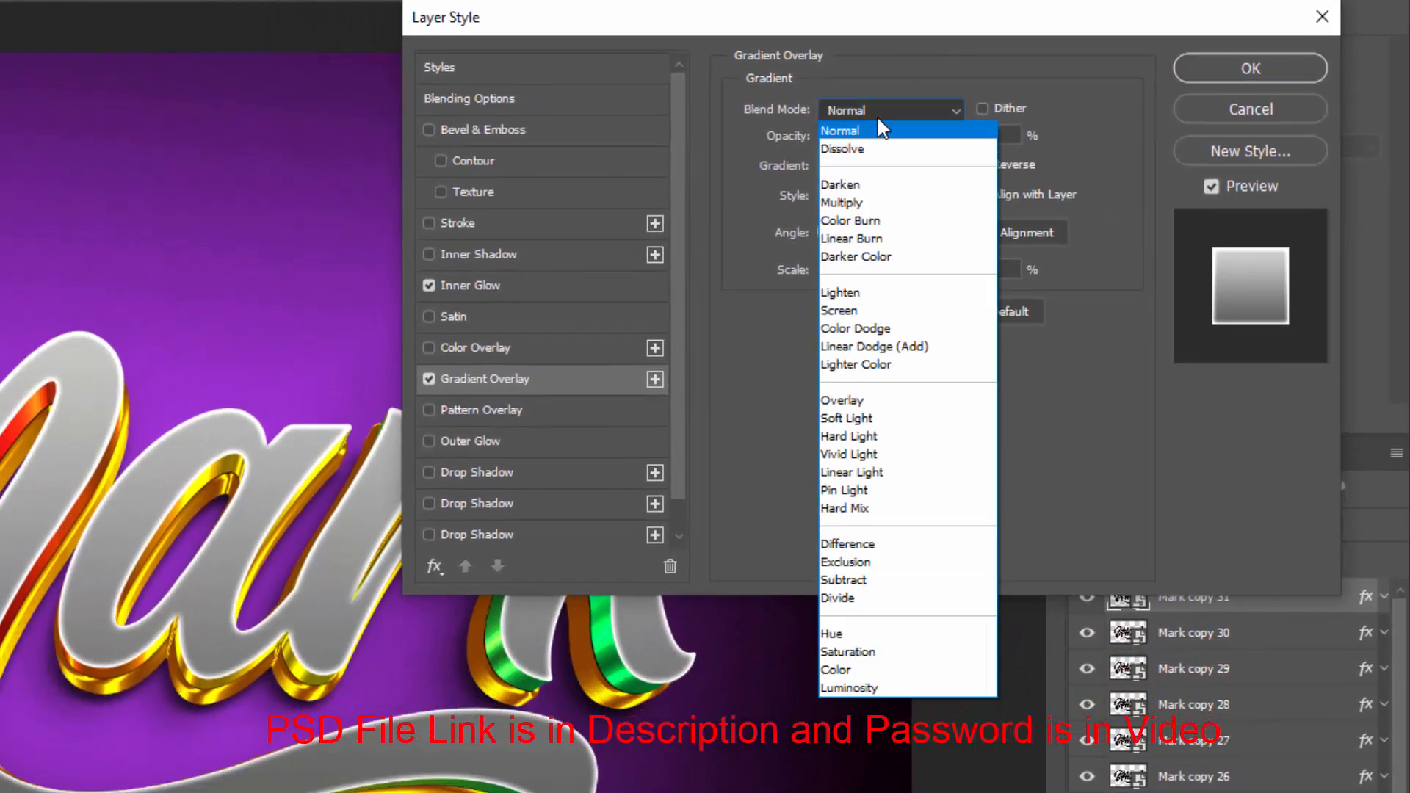
left_click(881, 400)
Open the gradient editor and set the first gradient stop's colour to 008aff
left_click(910, 175)
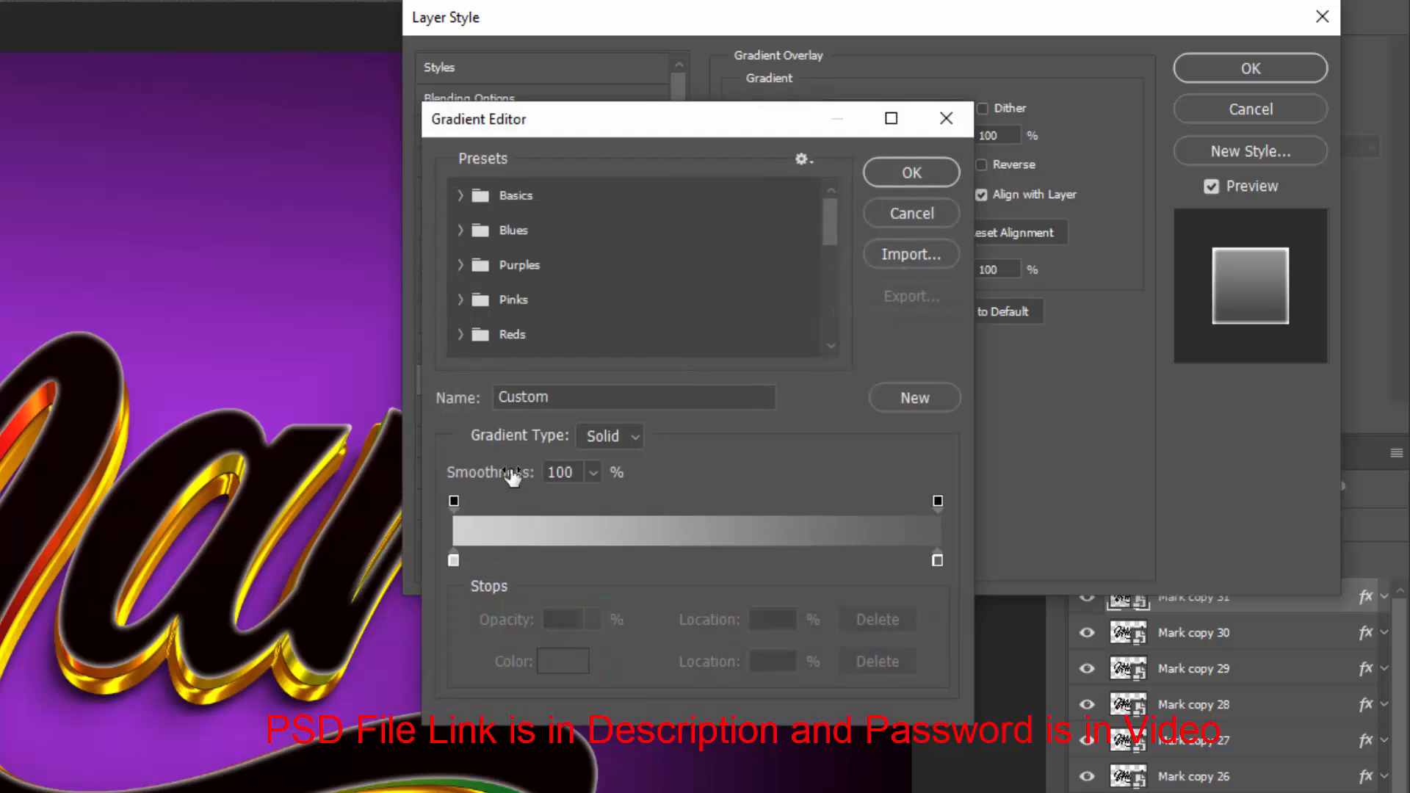
left_click(454, 560)
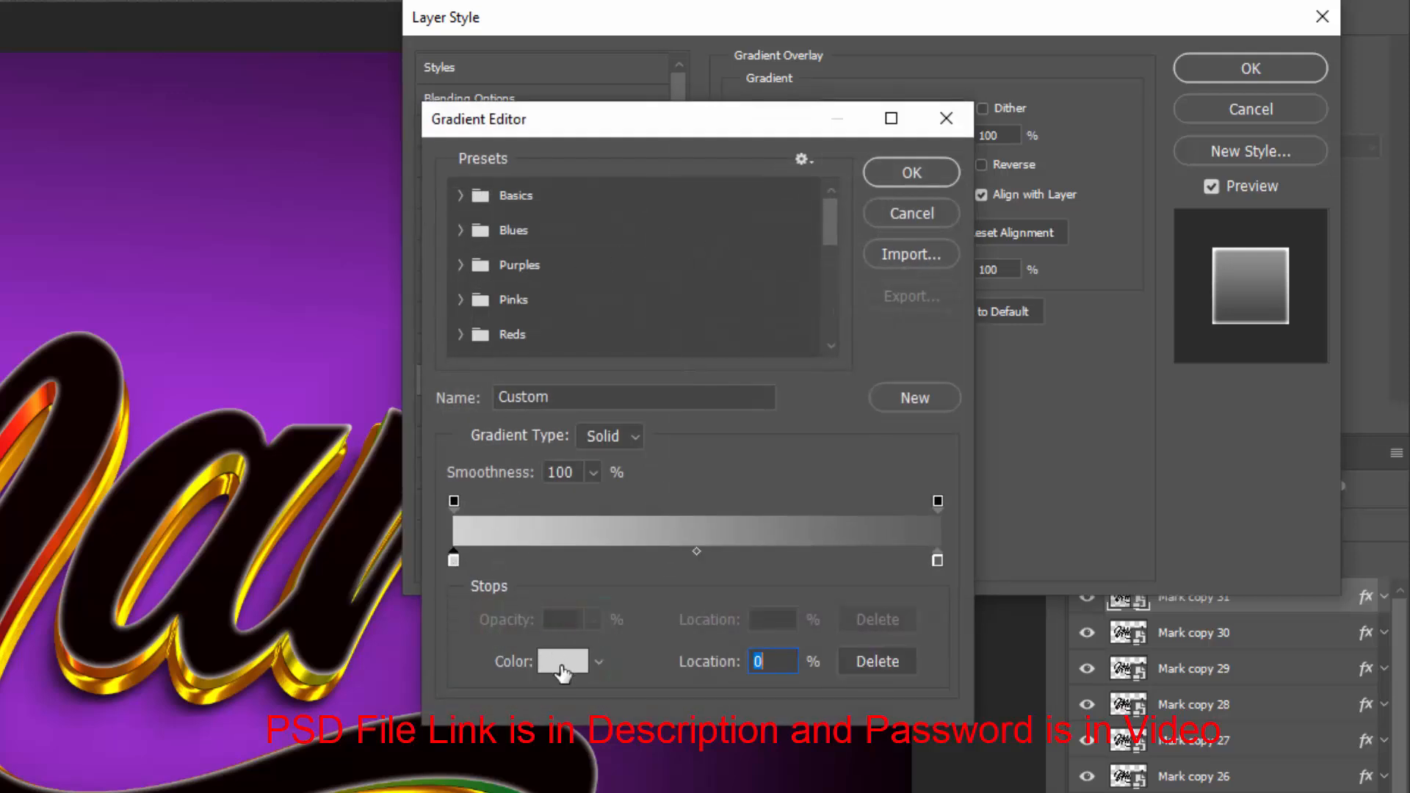
left_click(562, 664)
type("0")
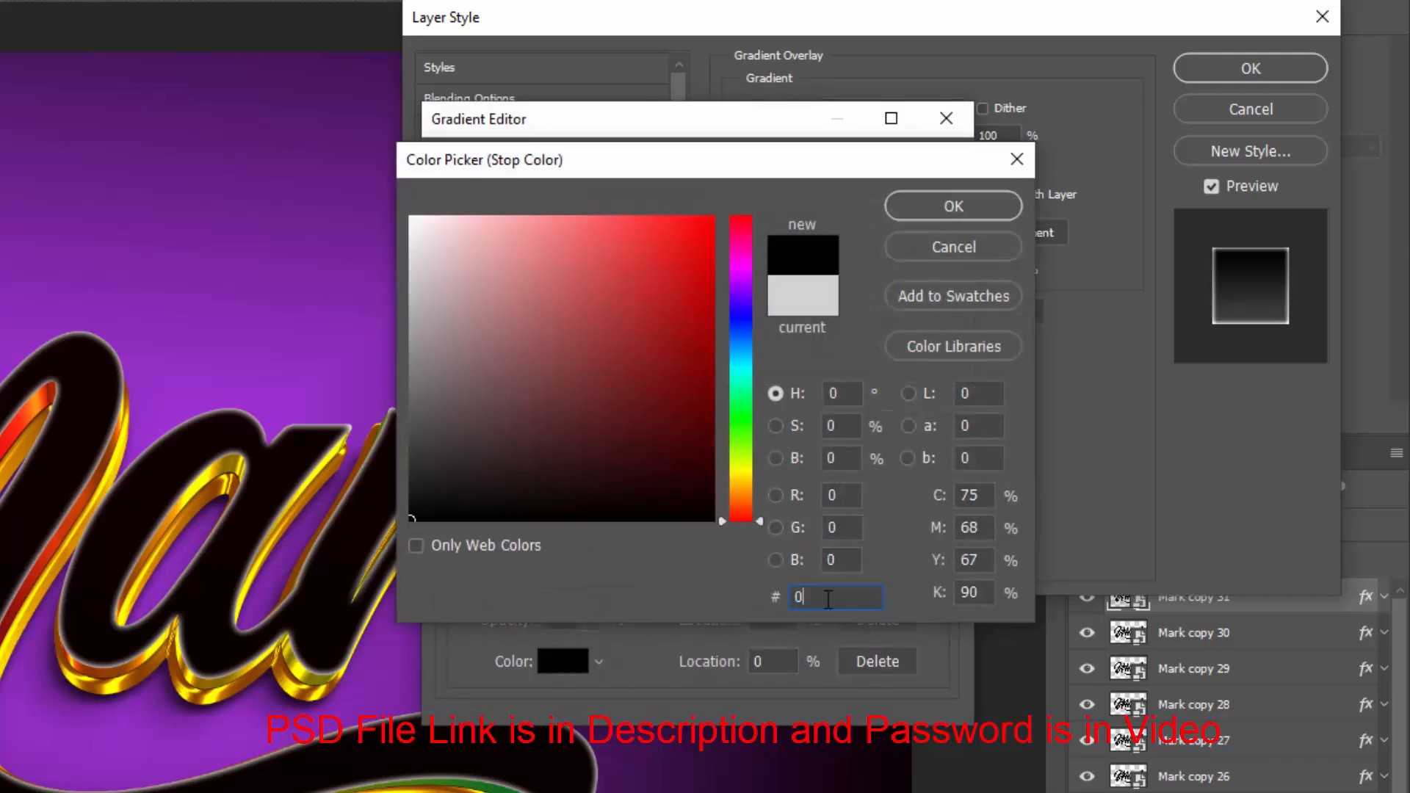
type("08")
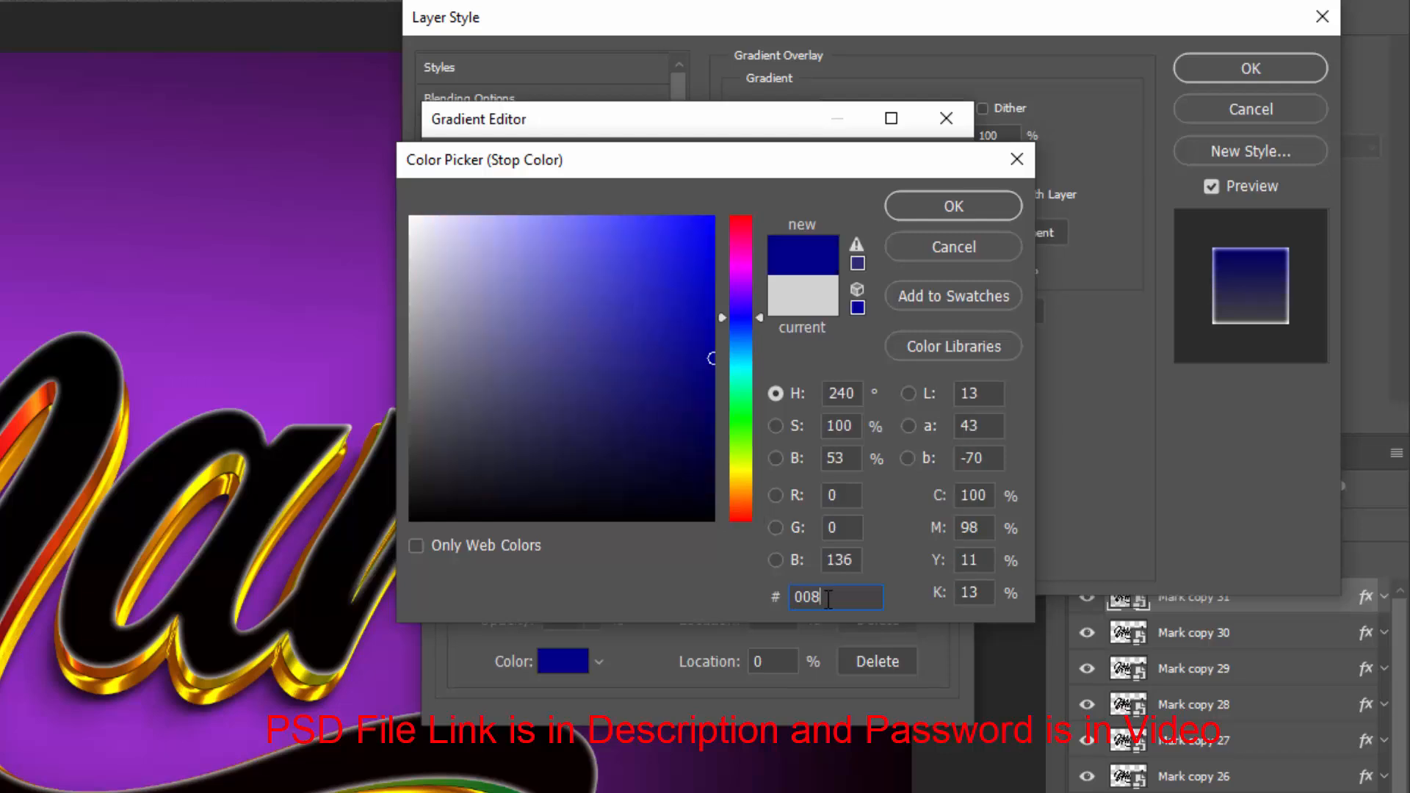
type("fa")
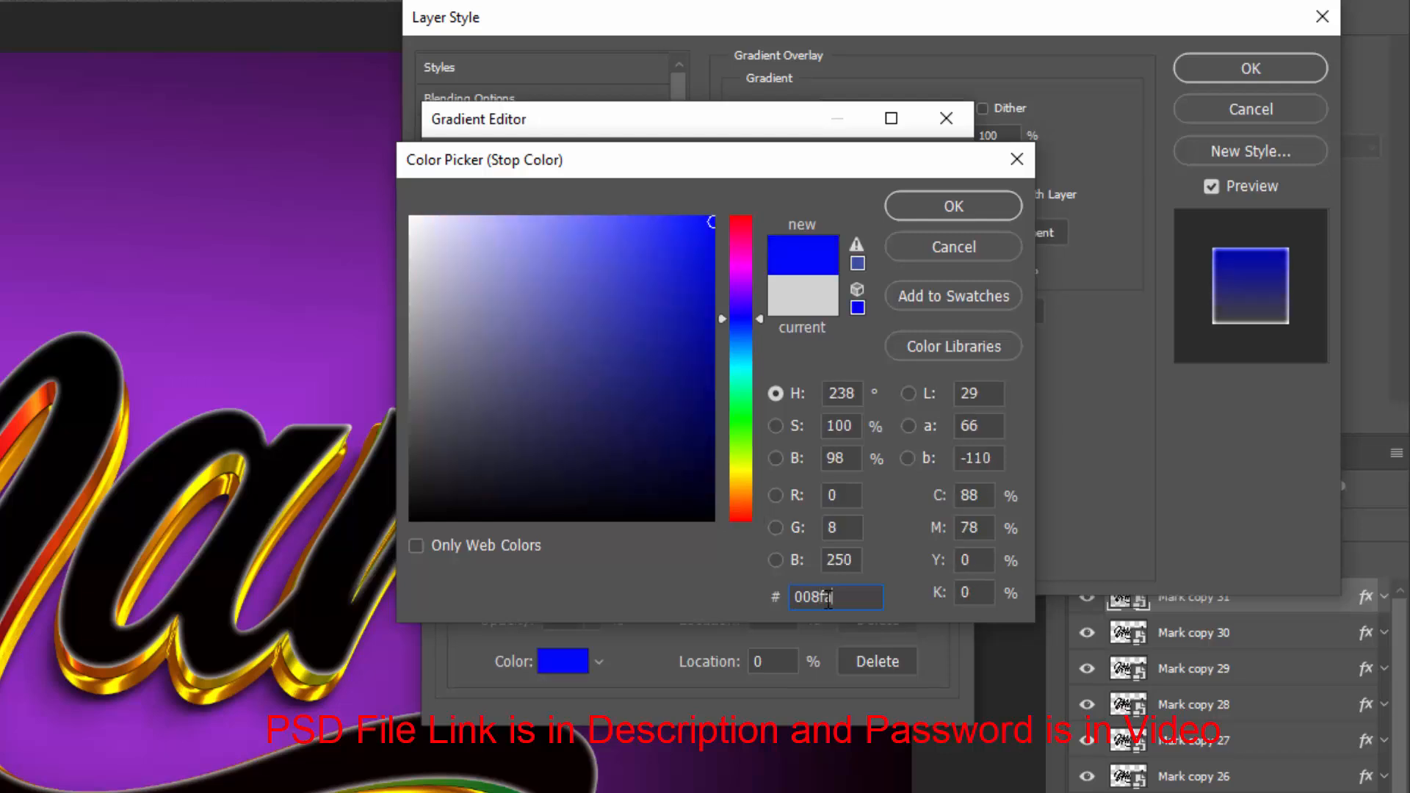
key("BackSpace")
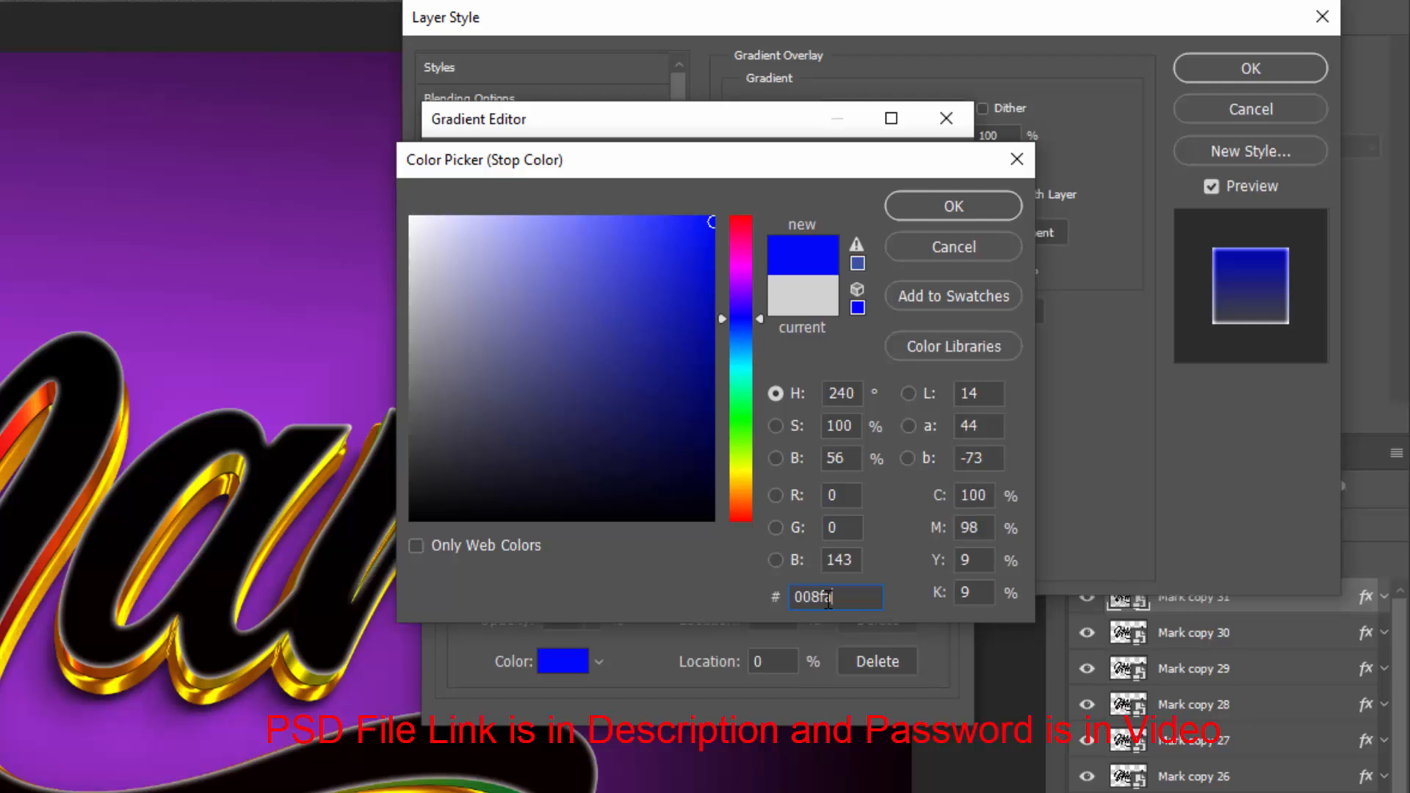
key("BackSpace")
type("aff")
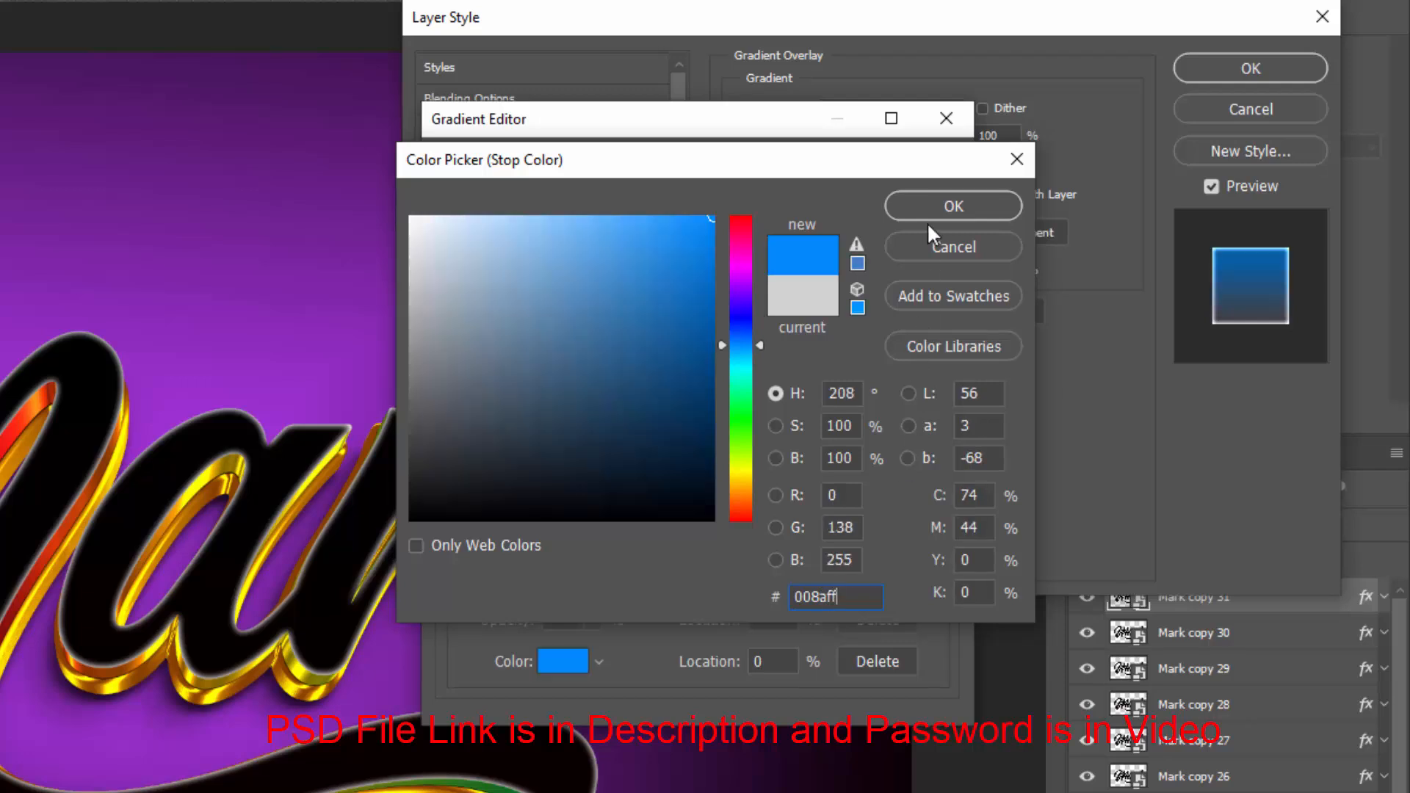
left_click(933, 207)
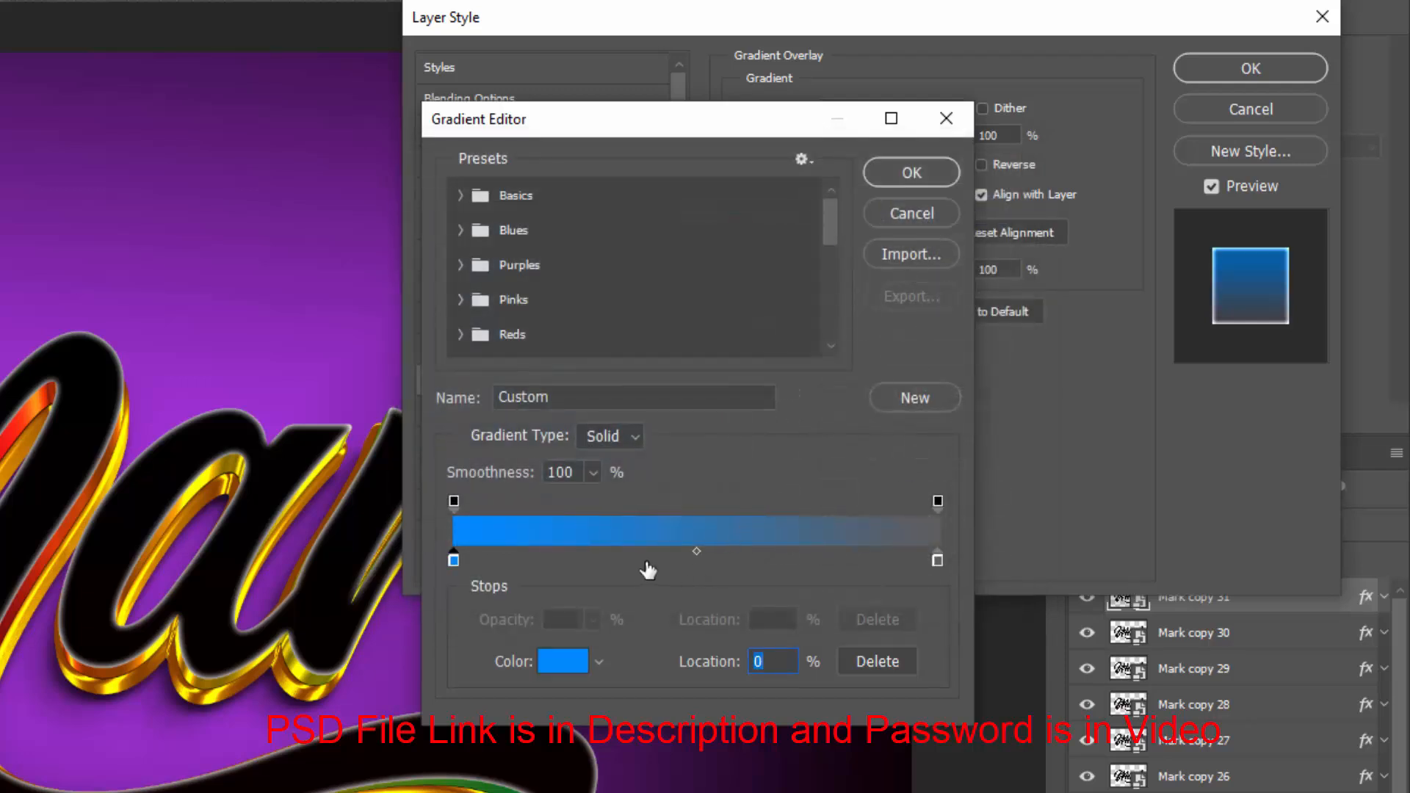
Add a gradient stop at 33% and set its colour to ff1b42
left_click(613, 561)
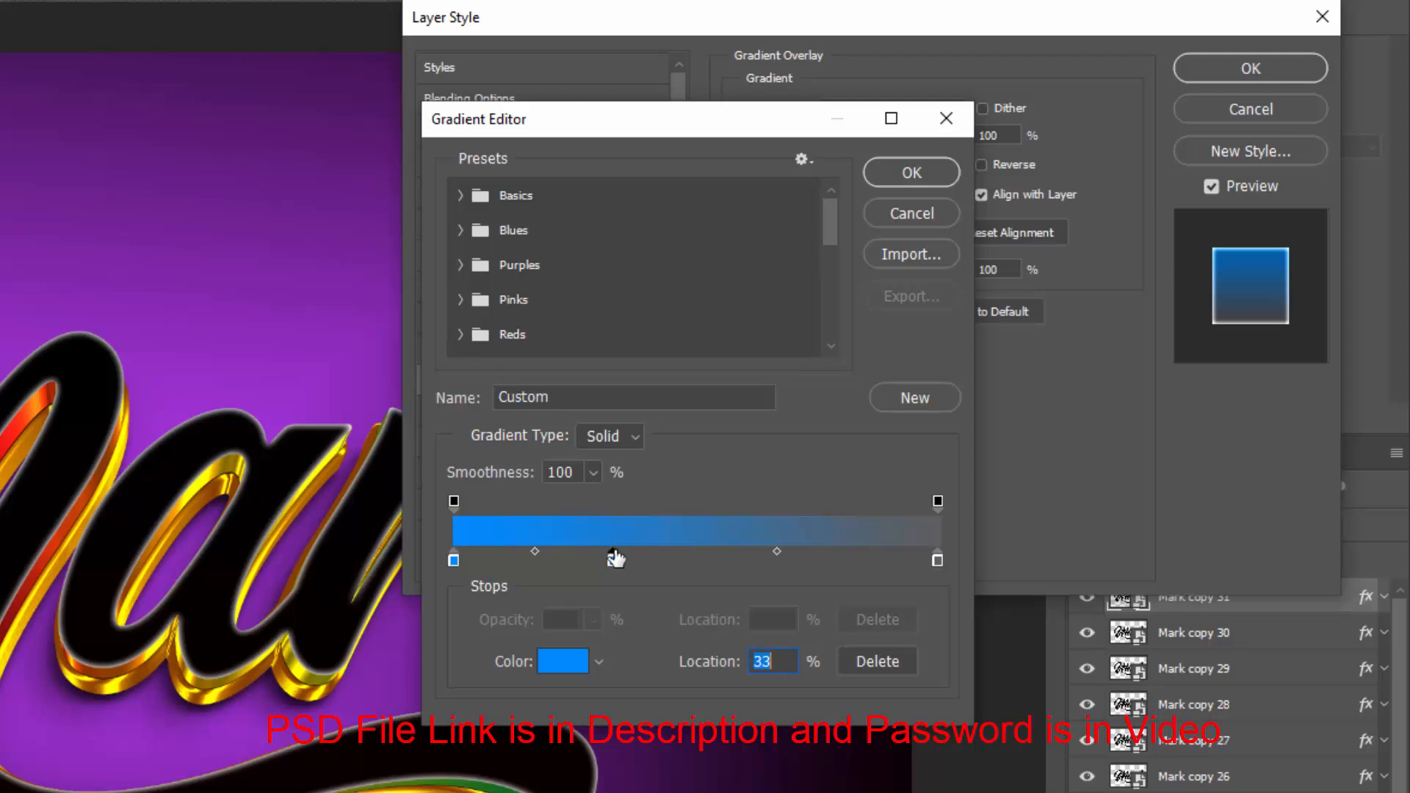
left_click(574, 671)
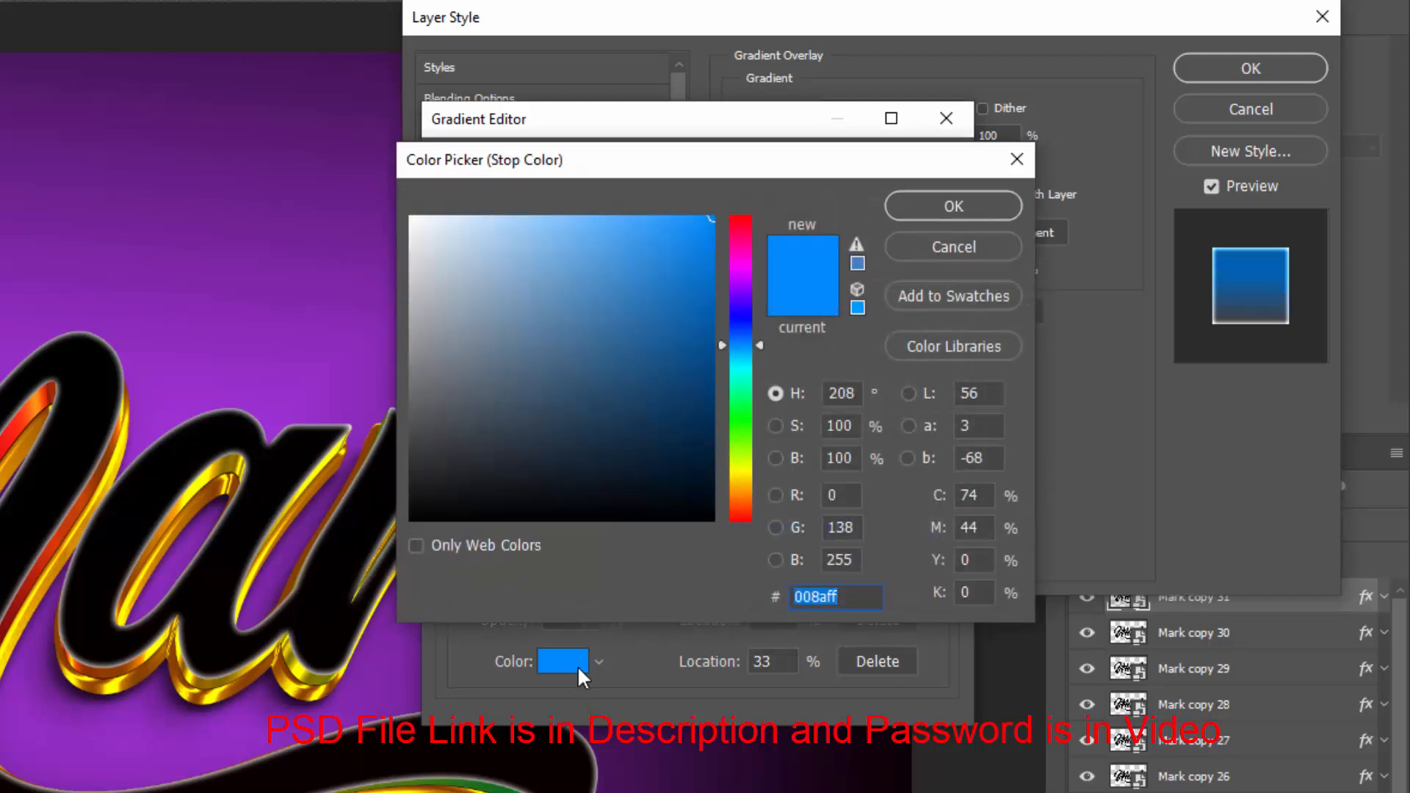
type("ff1")
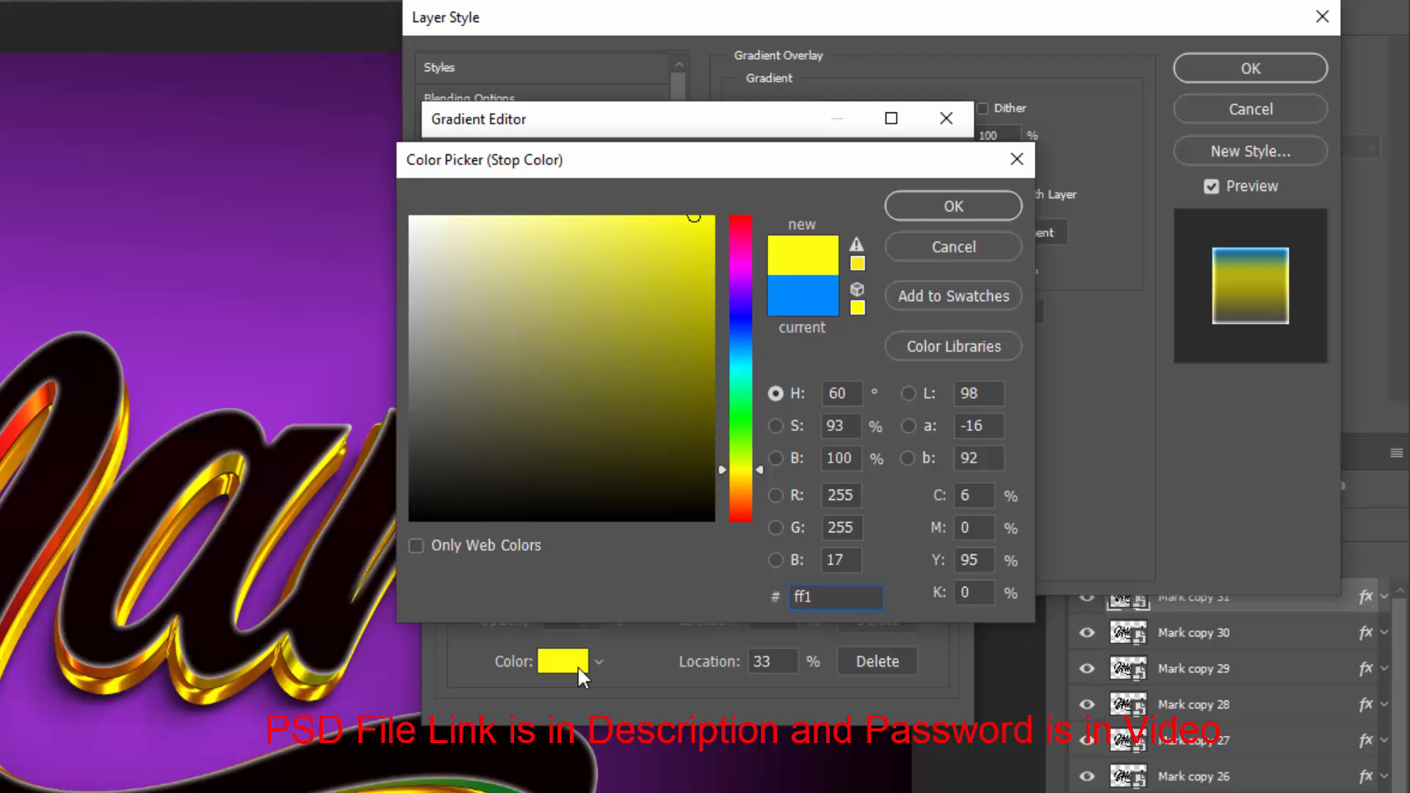
type("b42")
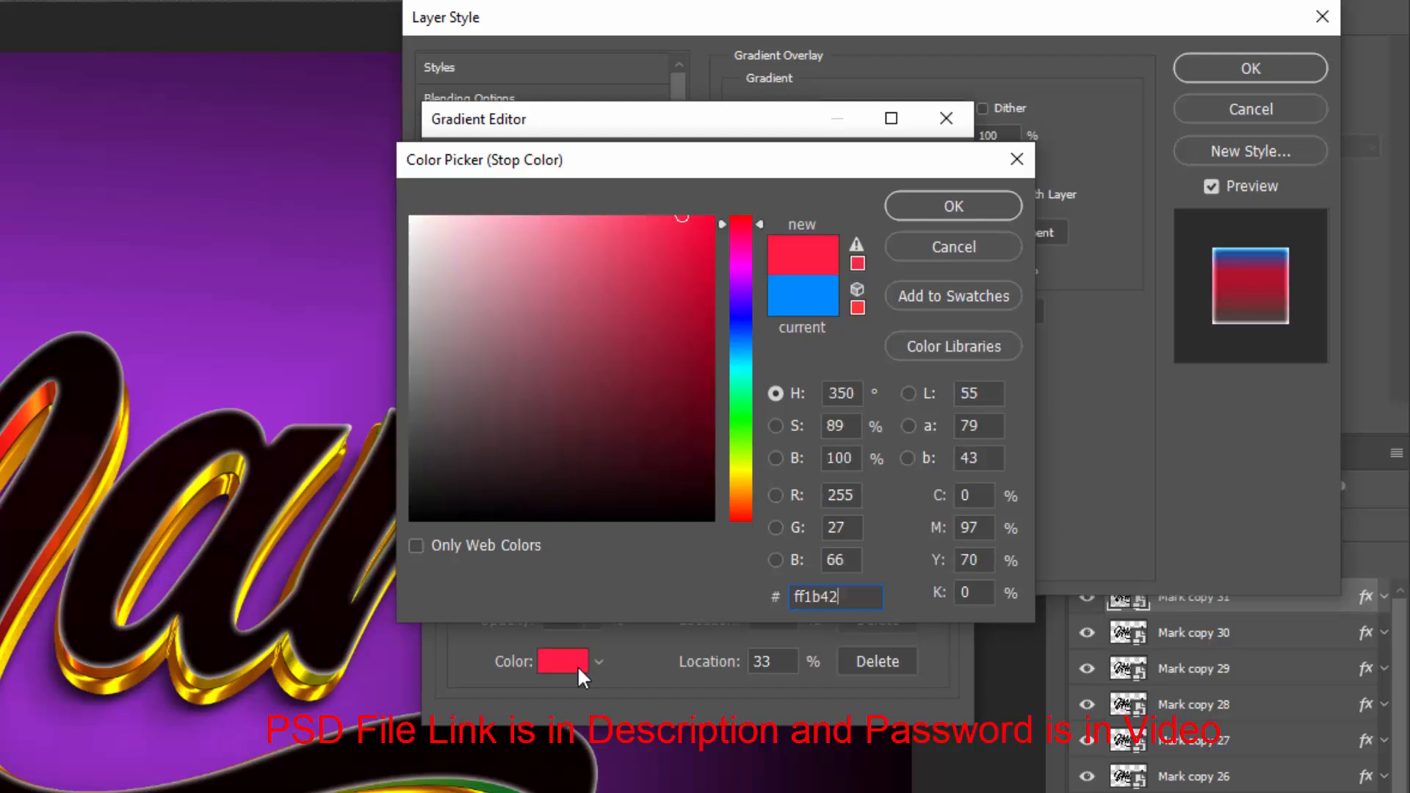
left_click(932, 199)
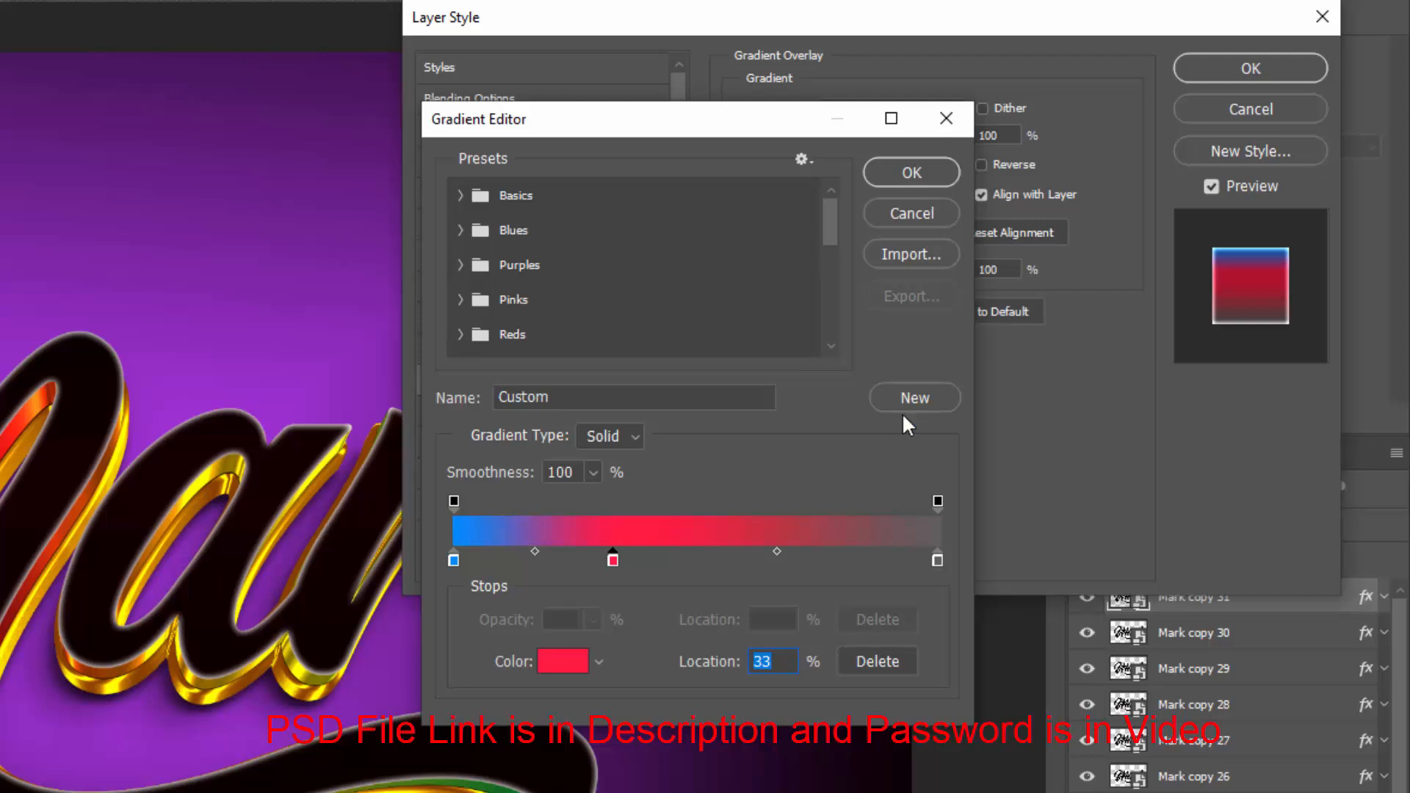
Add a gradient stop at 70% and set its colour to ffd200
left_click(791, 561)
left_click(549, 663)
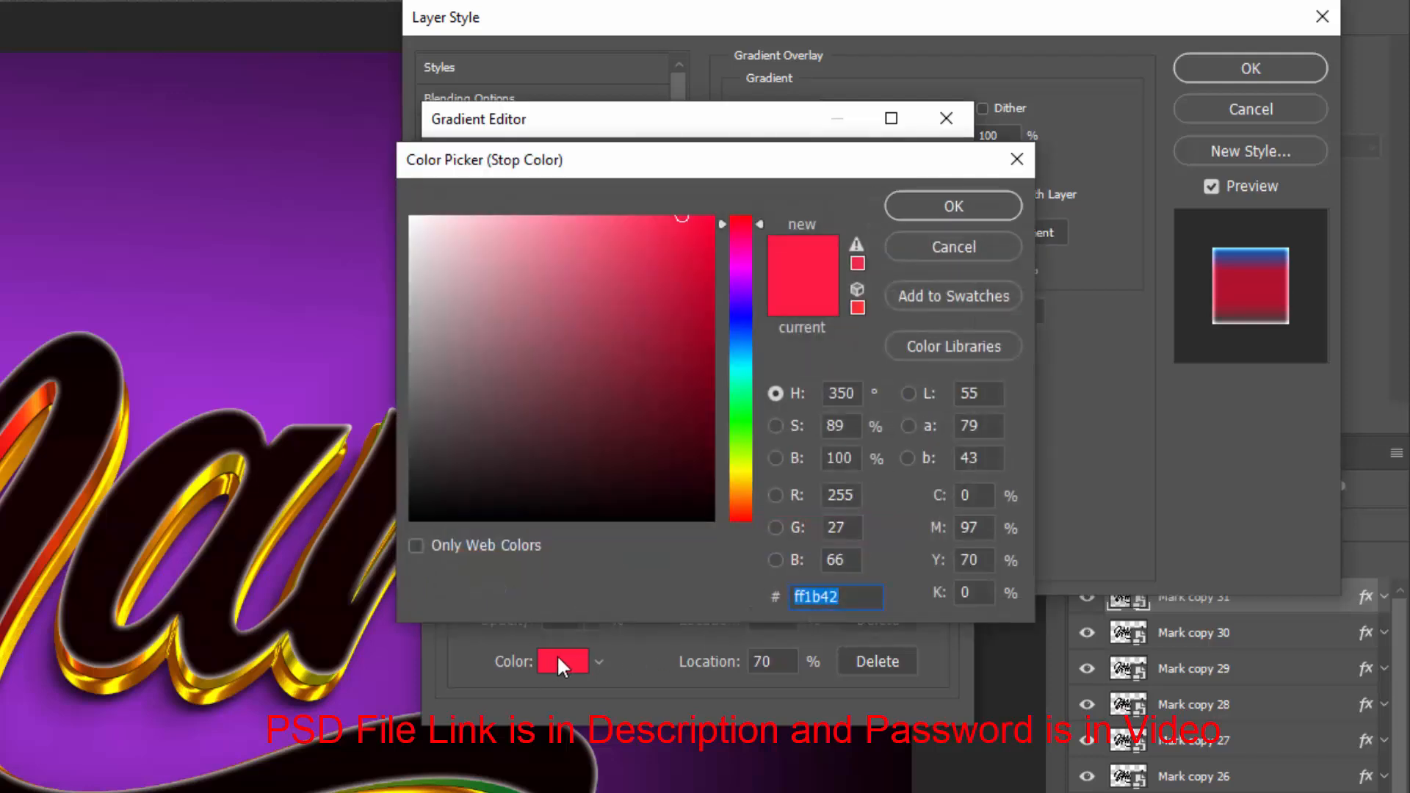
type("ffd")
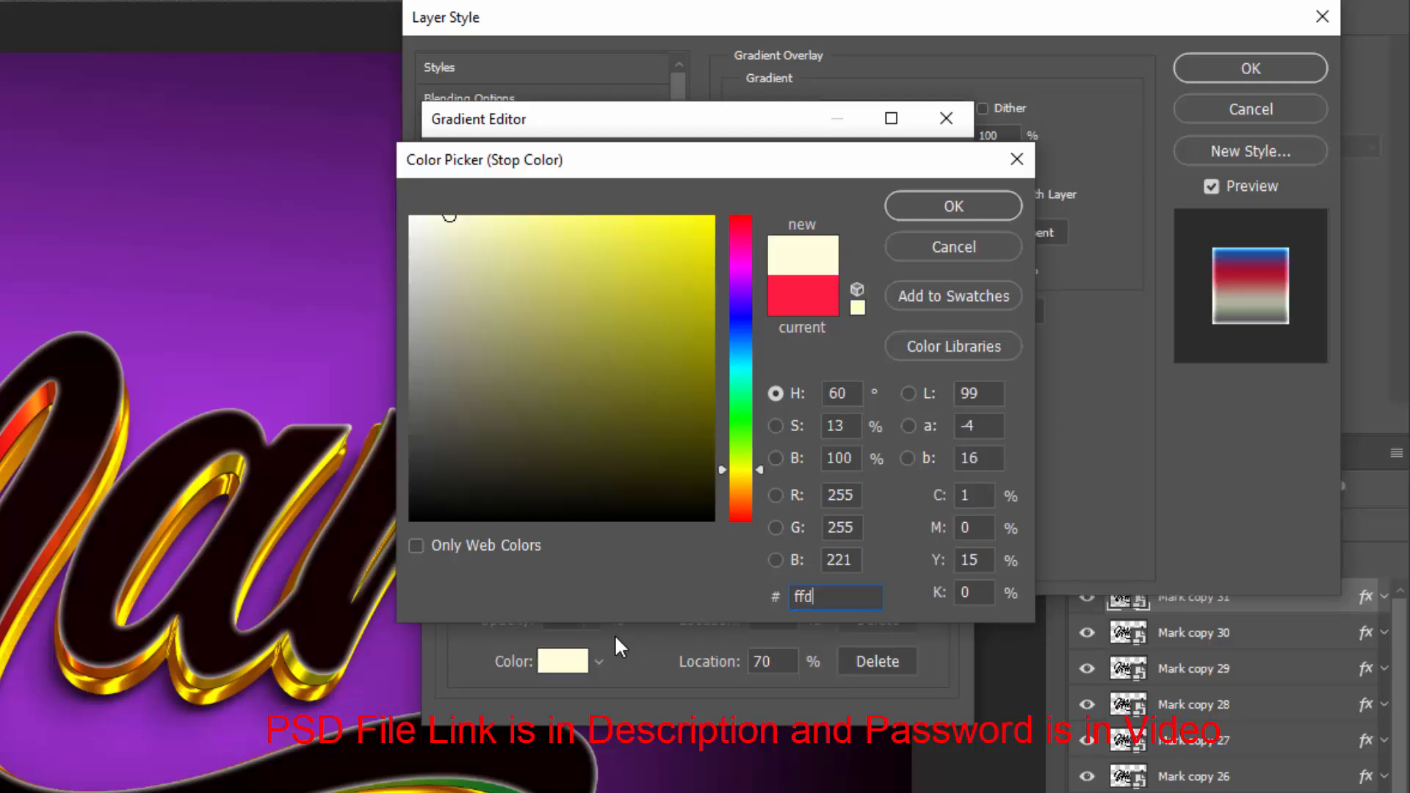
type("200")
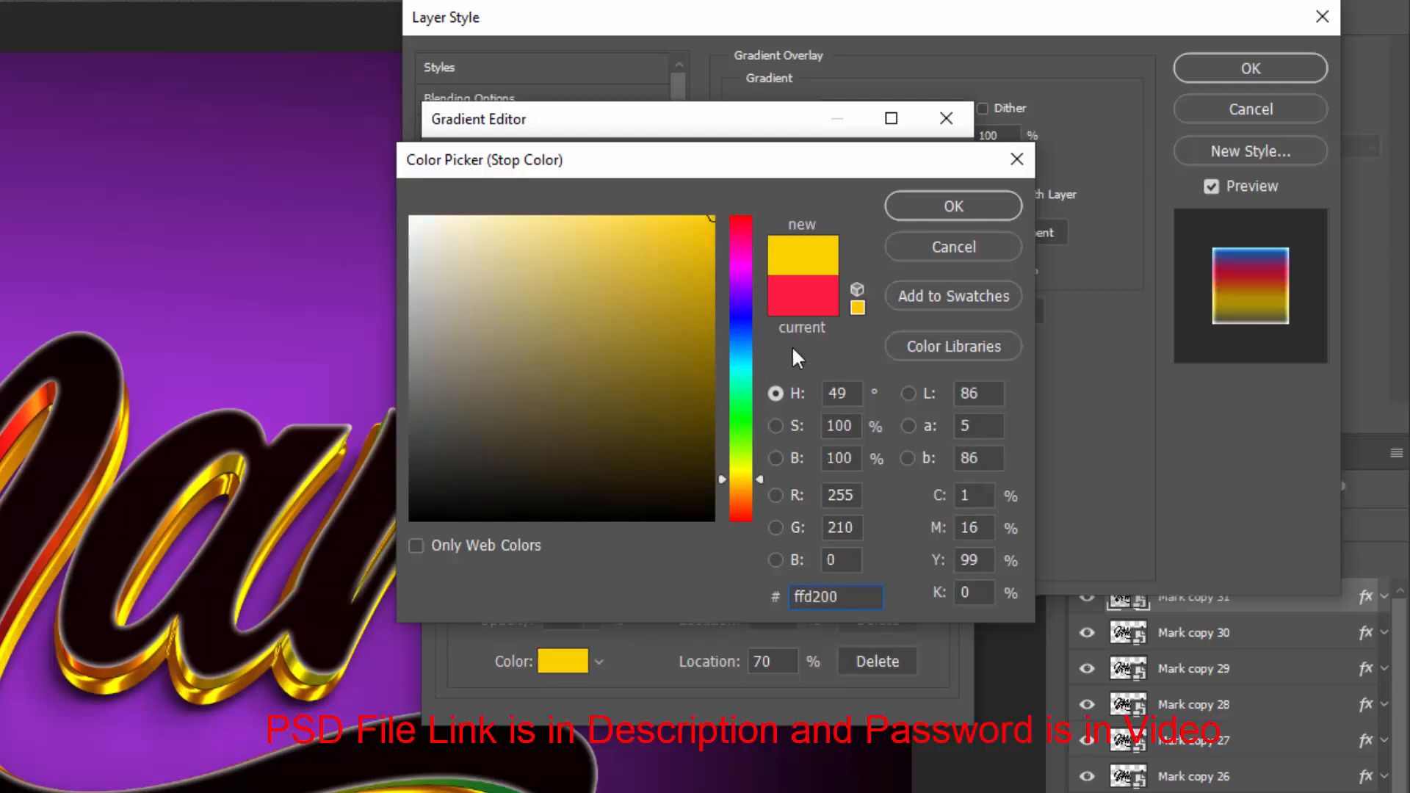
left_click(932, 213)
Set the last gradient stop's colour to 00bc43 and apply the gradient
left_click(938, 560)
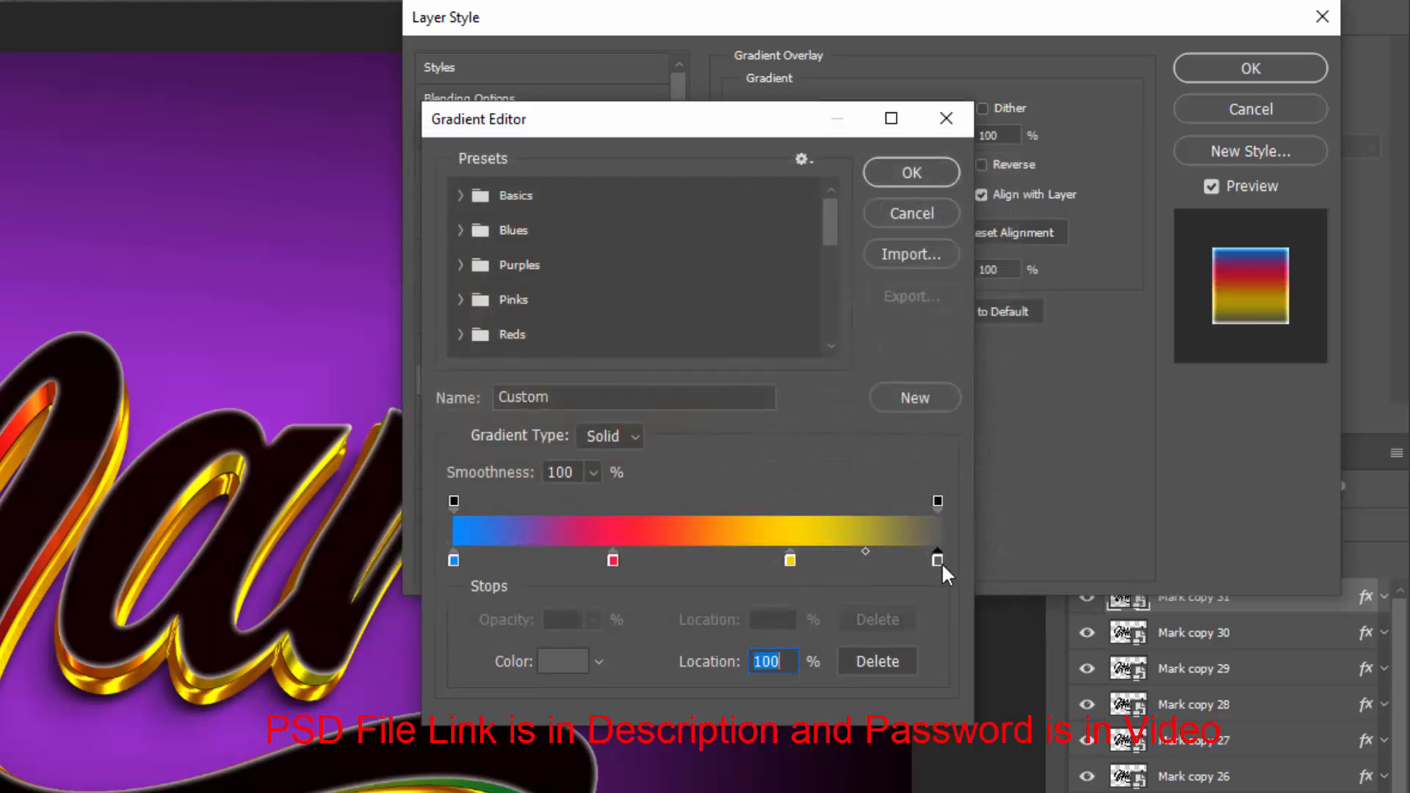
left_click(577, 672)
type("00")
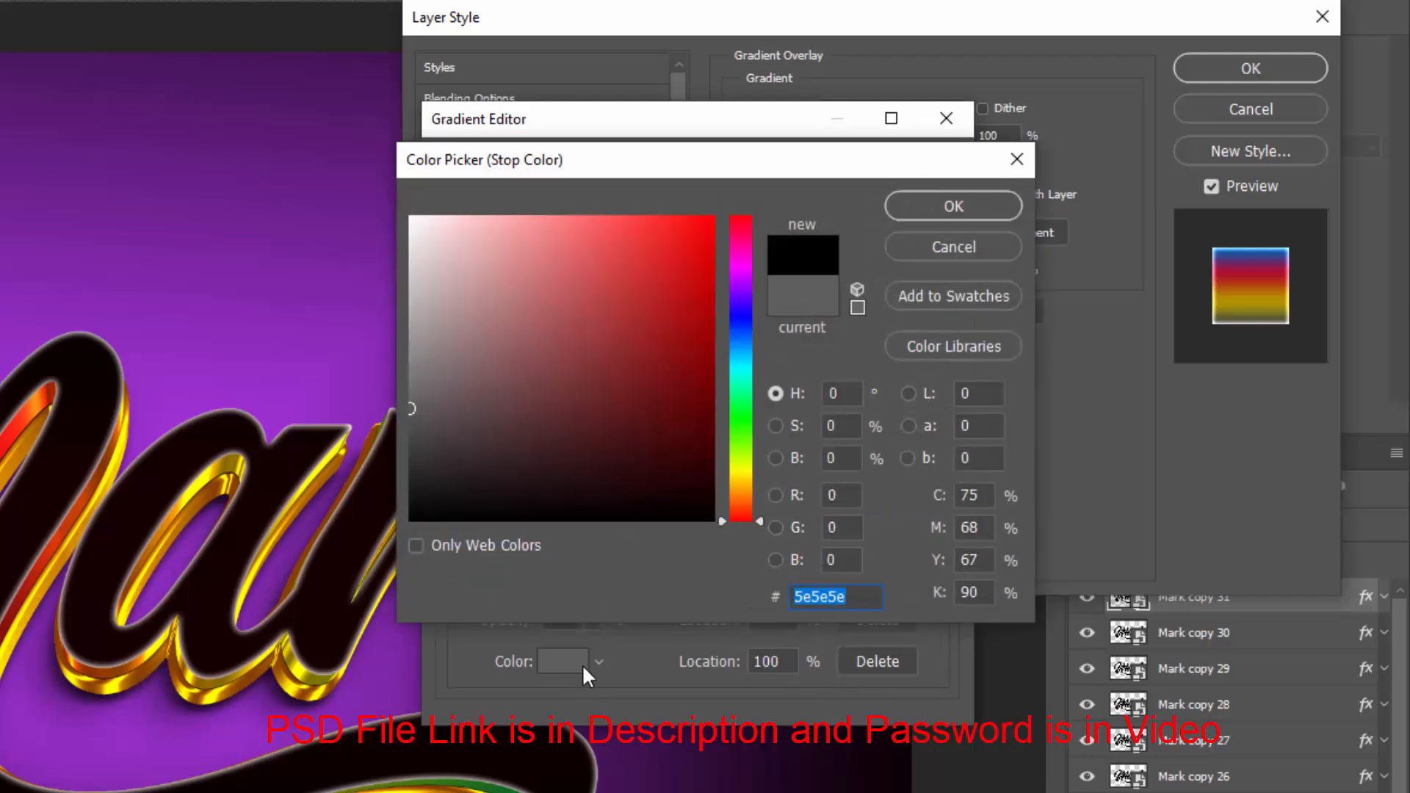
type("bc43")
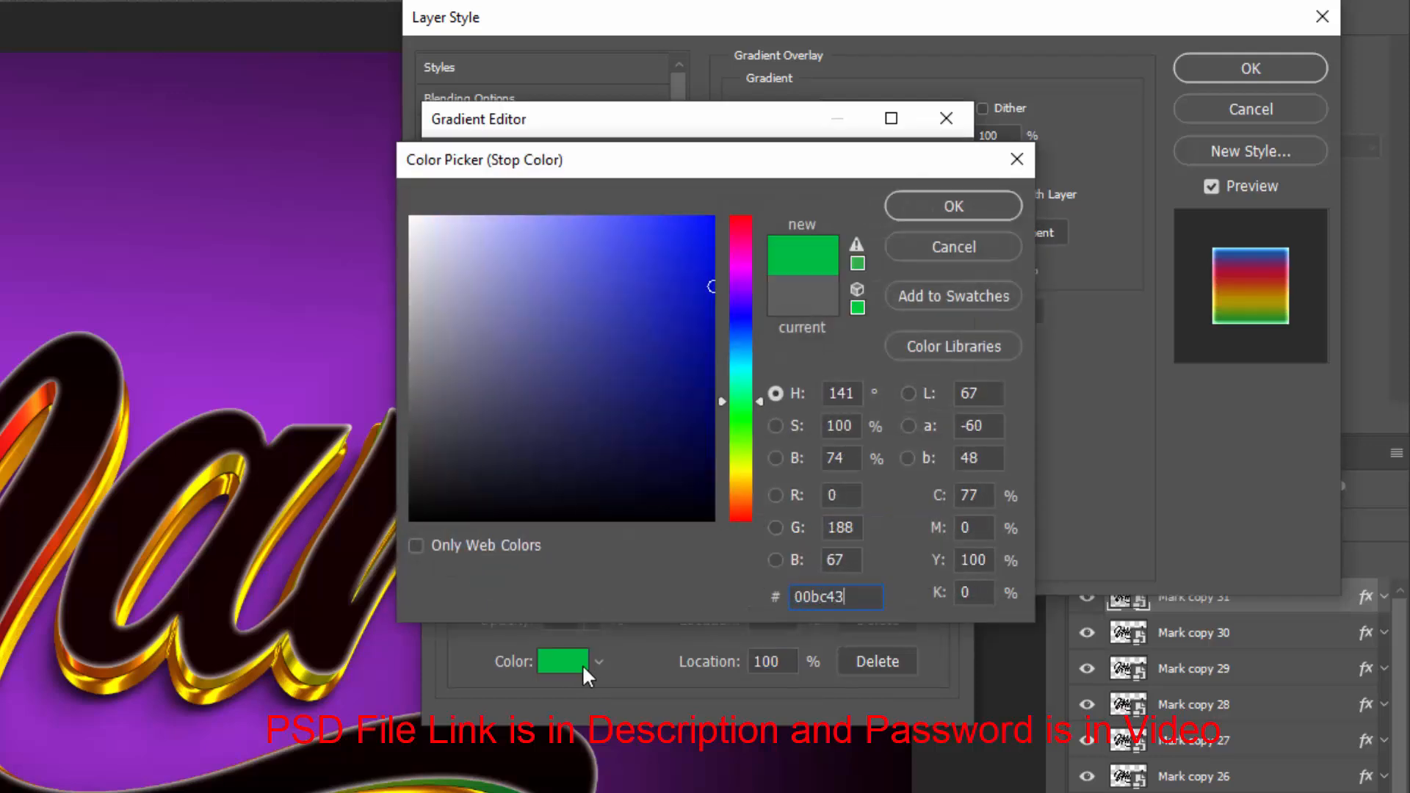
left_click(918, 212)
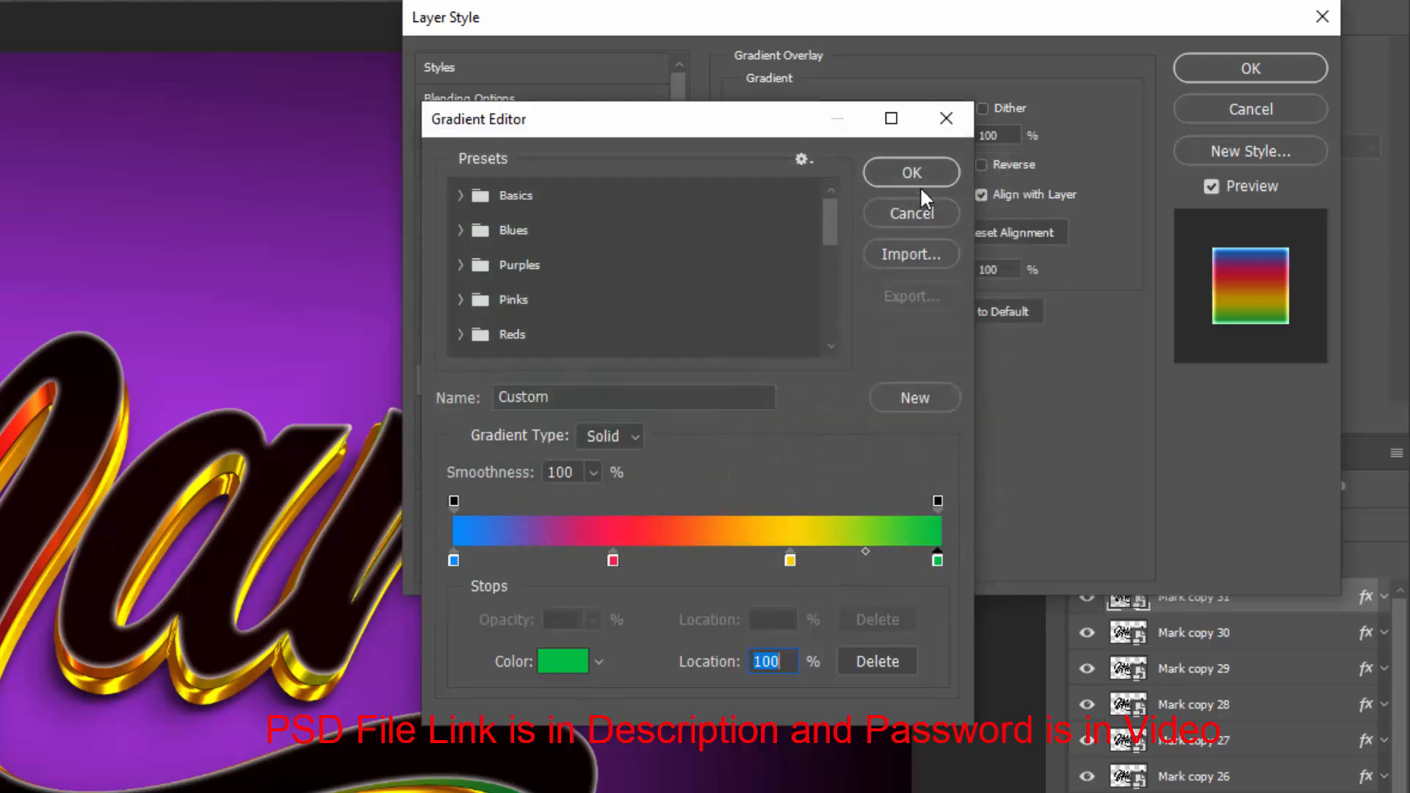
left_click(902, 187)
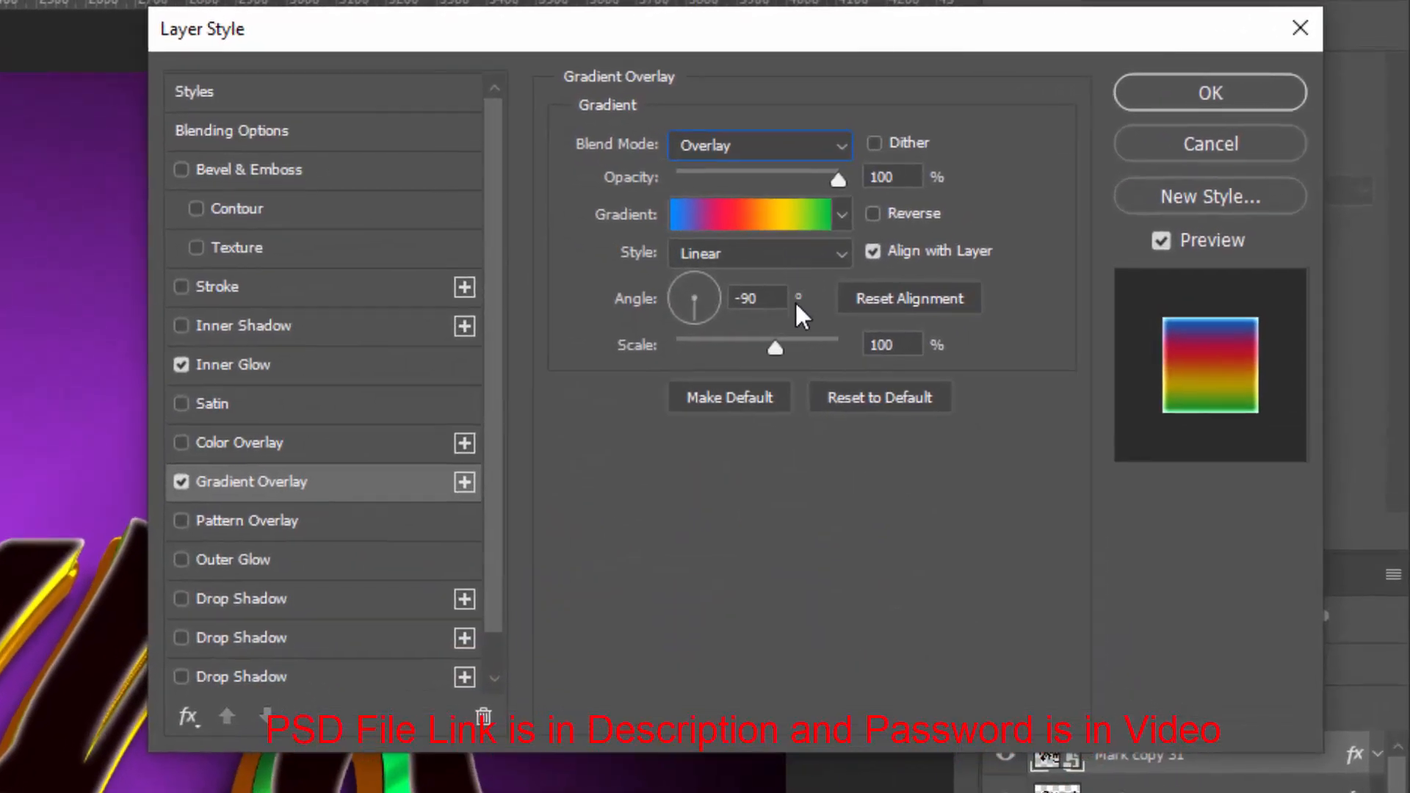
Reverse the overlay gradient and set its scale to 70%
left_click(872, 213)
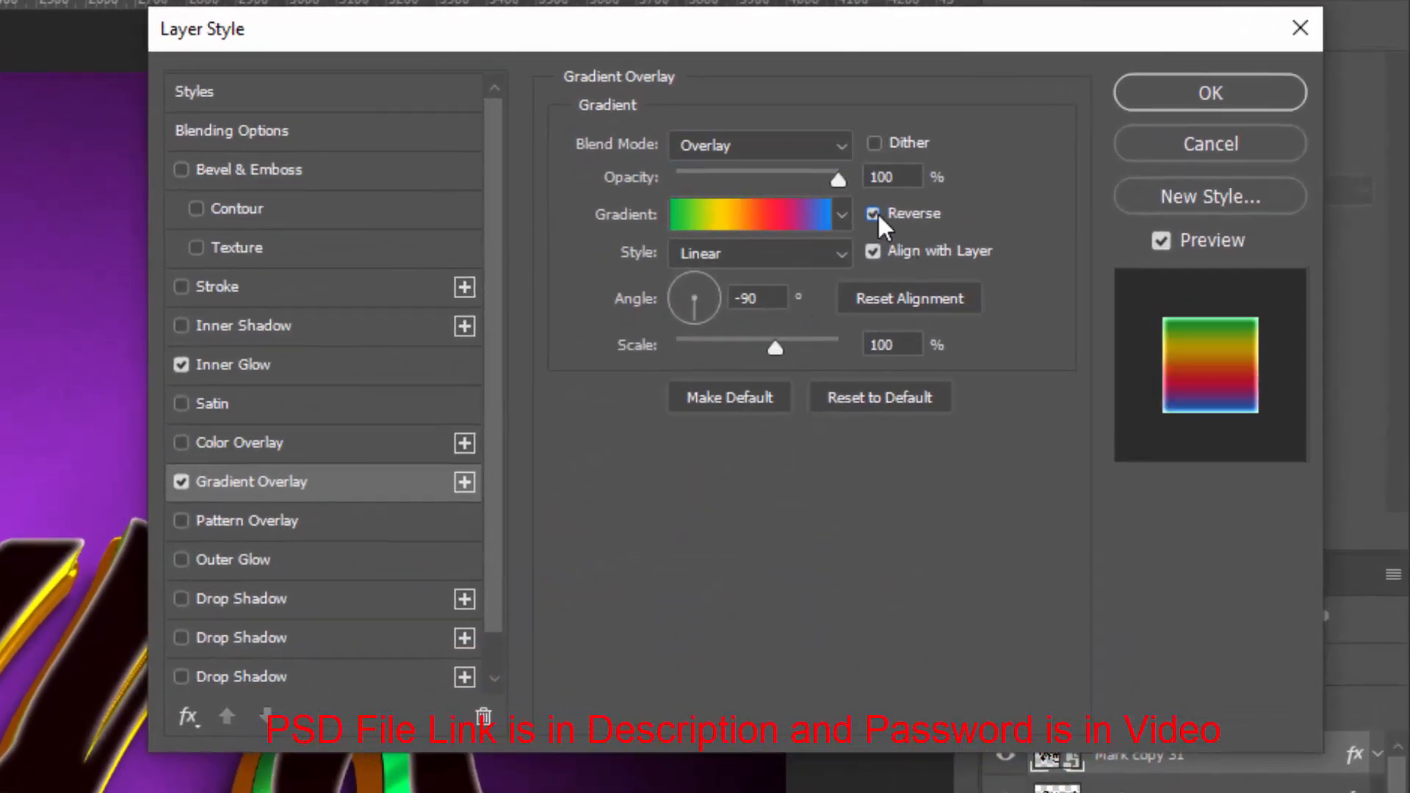
left_click(771, 300)
left_click_drag(771, 299, 718, 302)
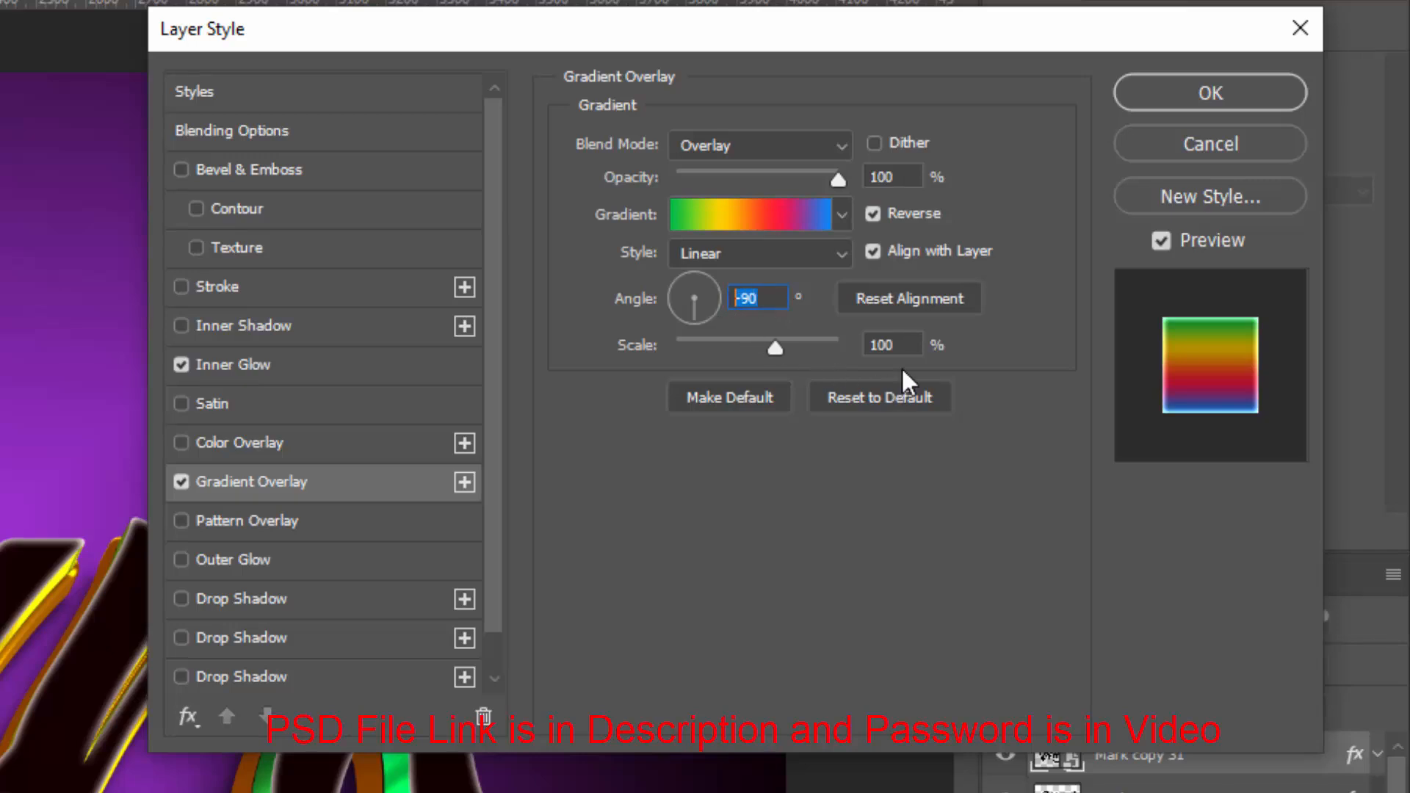
left_click_drag(906, 351, 866, 346)
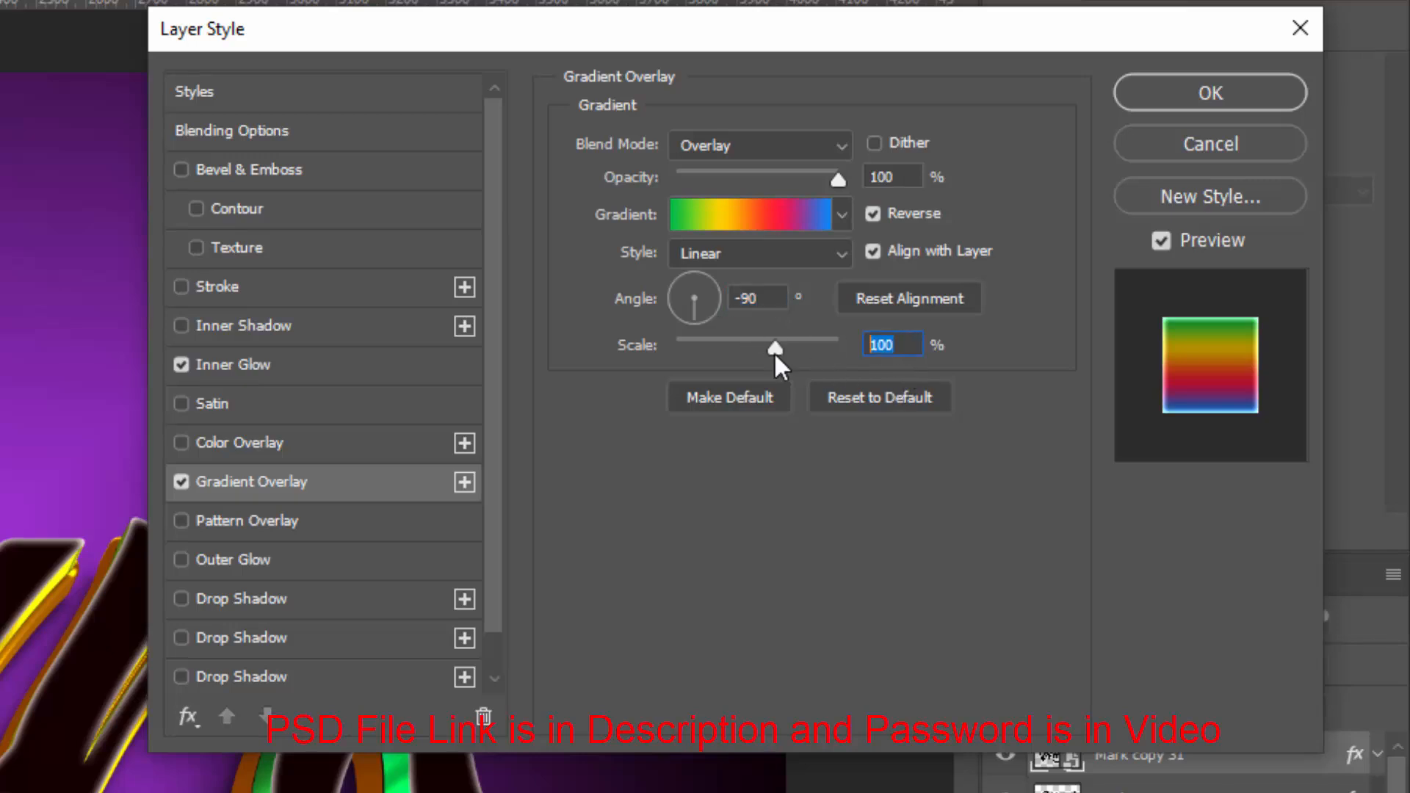
type("70")
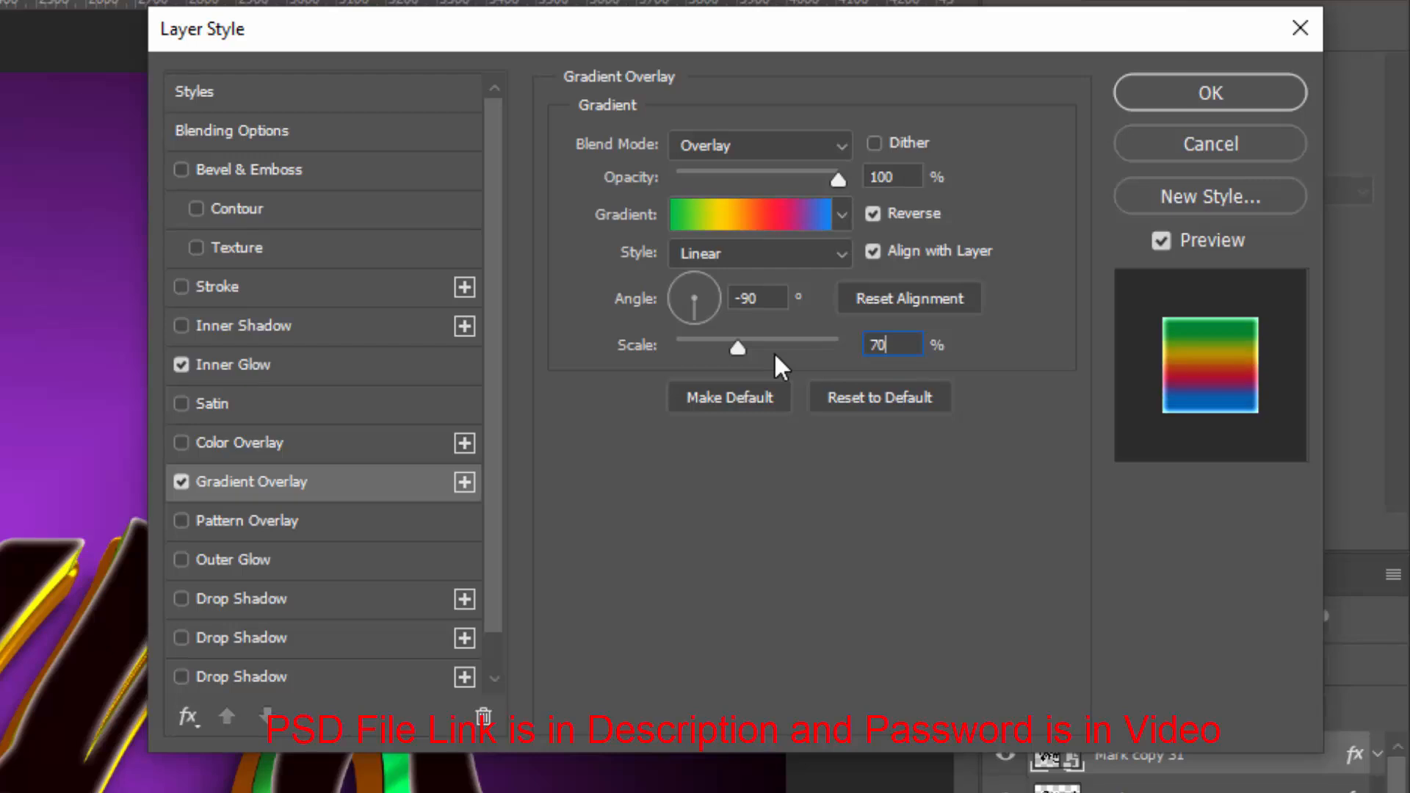
Add a Pattern Overlay effect in Normal blend mode using the pattern from the 02Patterns folder
left_click(301, 530)
left_click(735, 154)
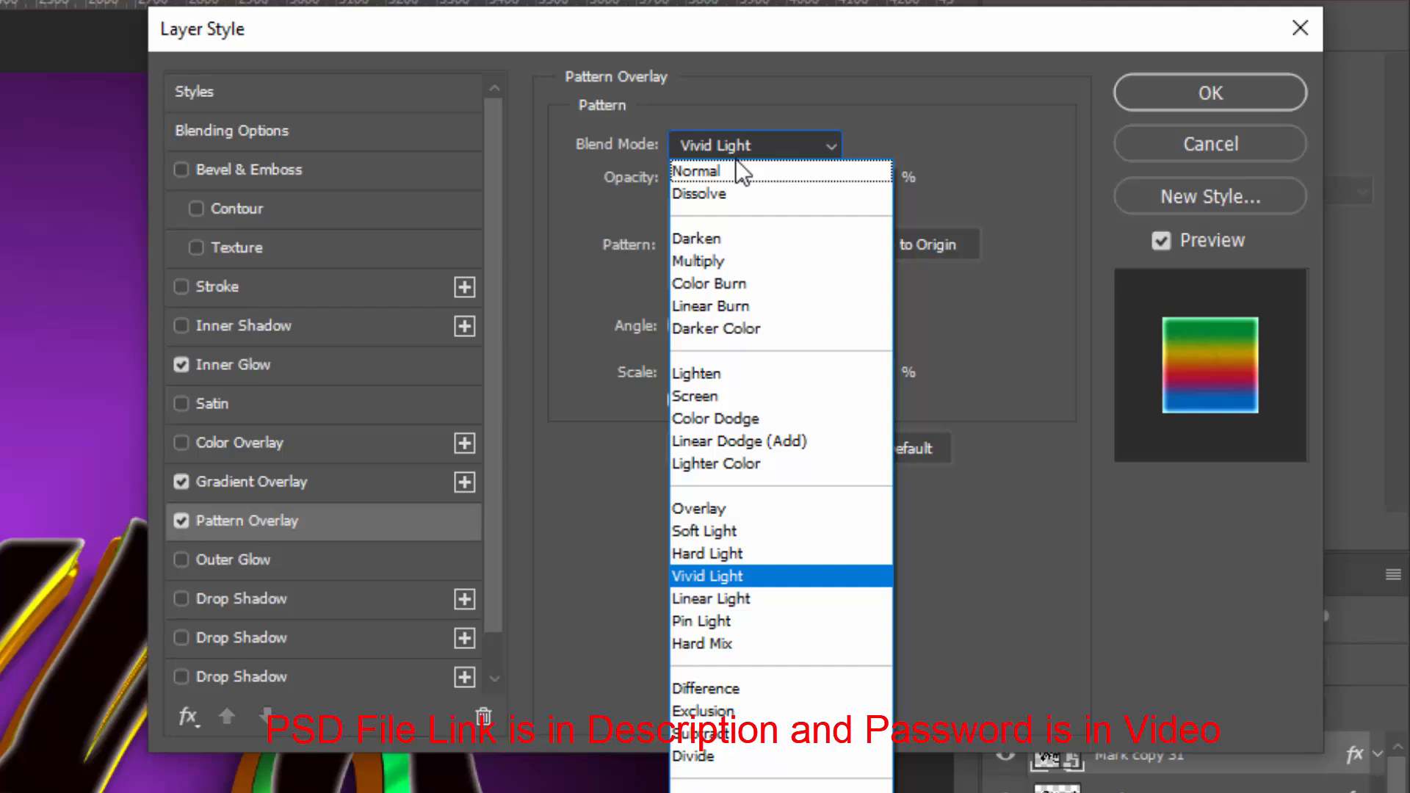
left_click(734, 173)
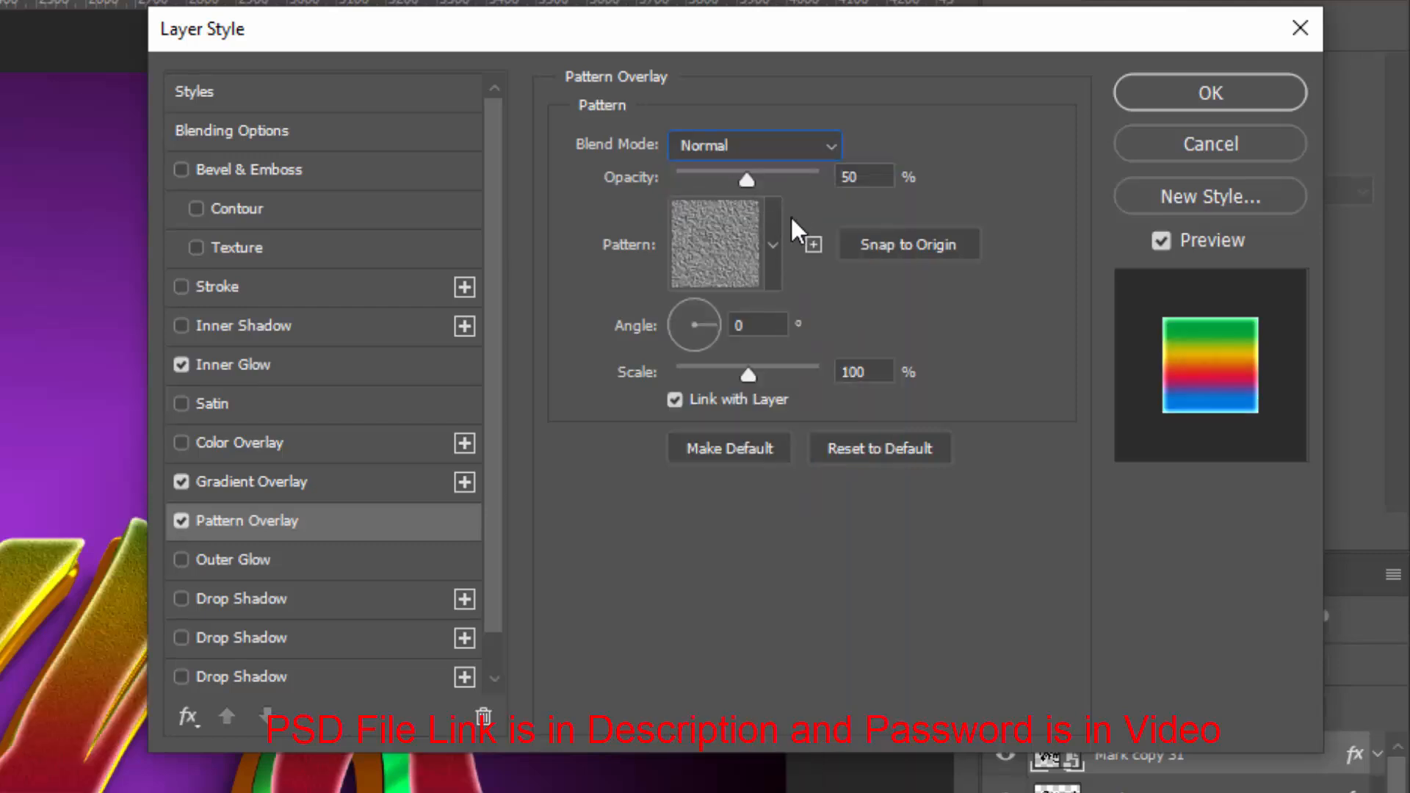
left_click(773, 246)
left_click(599, 479)
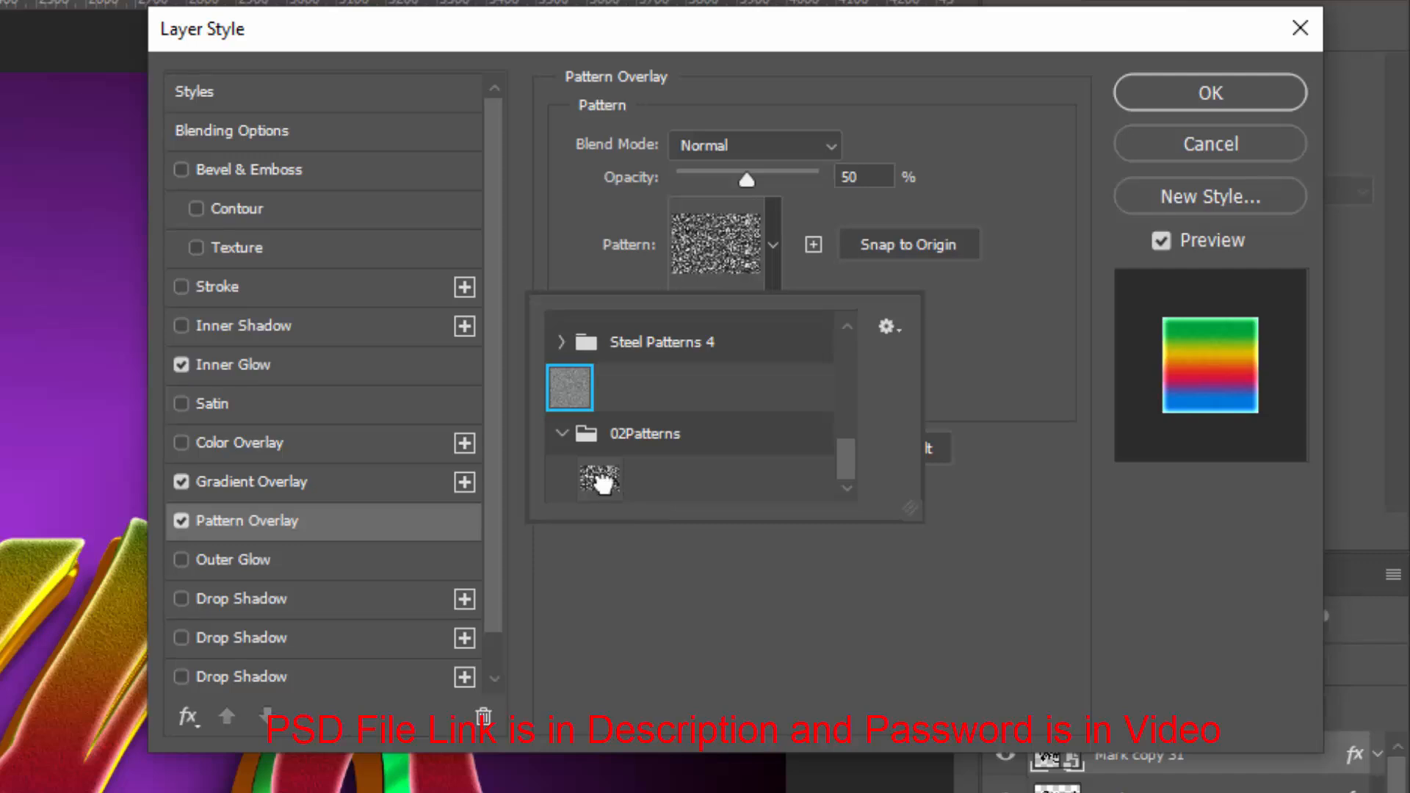
left_click(1013, 339)
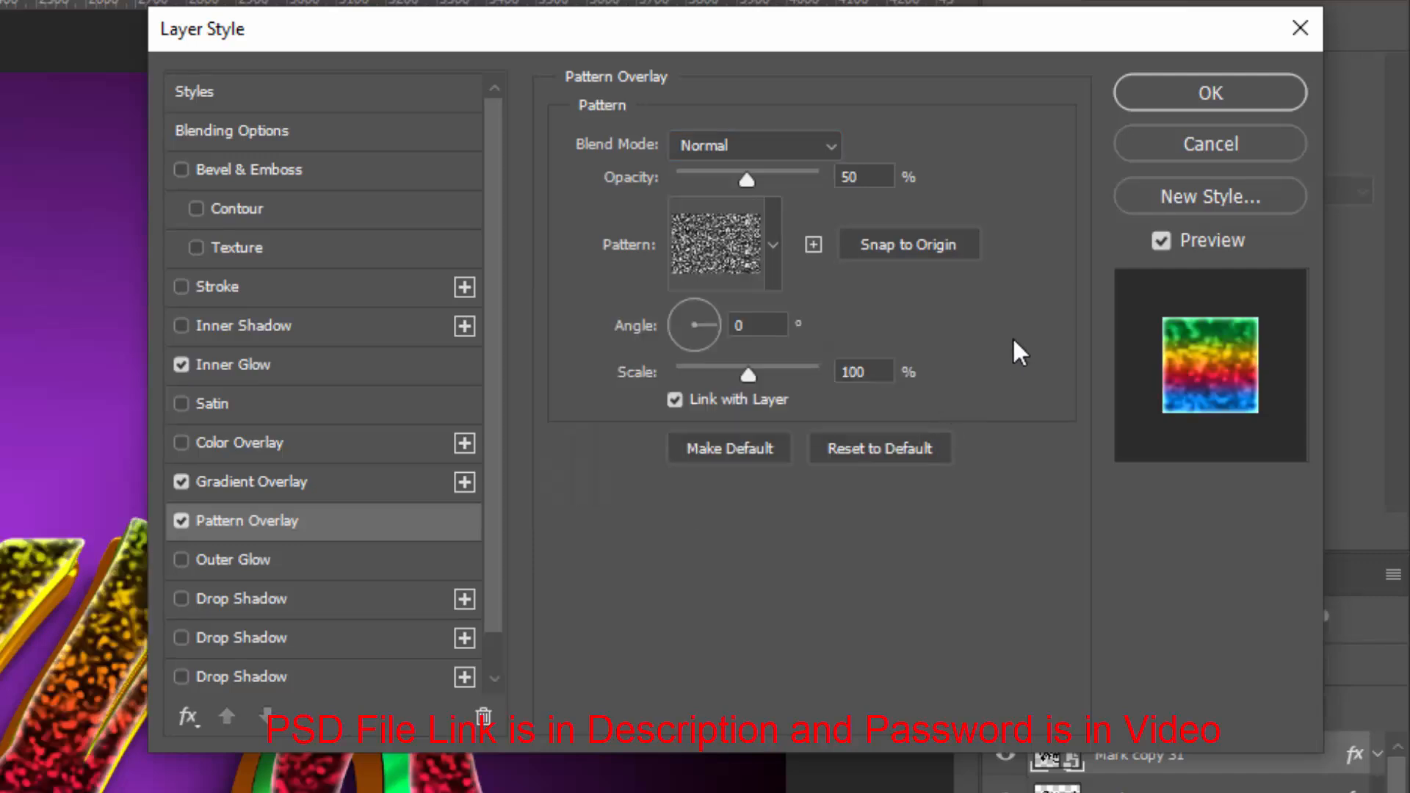
Set the pattern overlay's scale to 25% and its opacity to 100%
double_click(881, 373)
type("25")
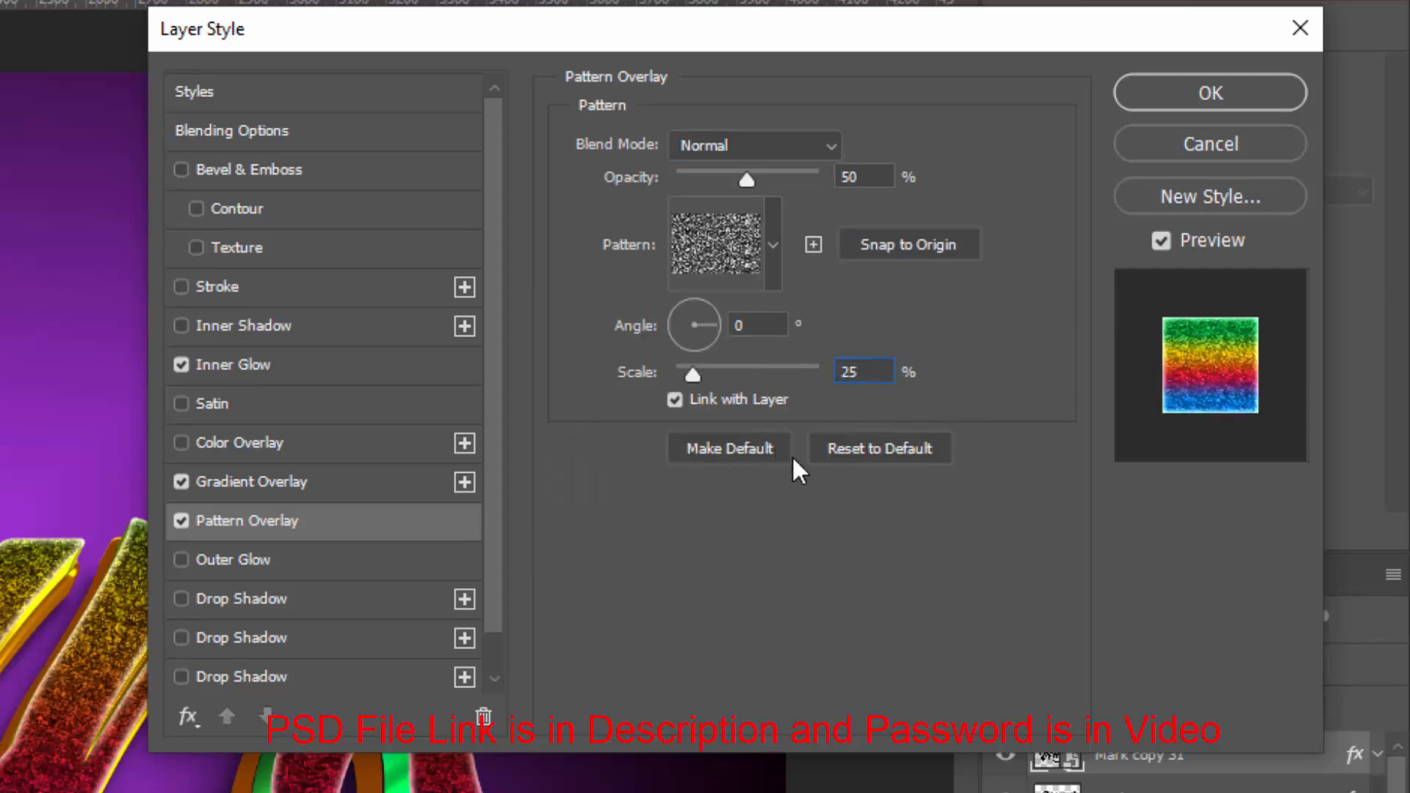
left_click(762, 176)
left_click_drag(761, 173, 860, 175)
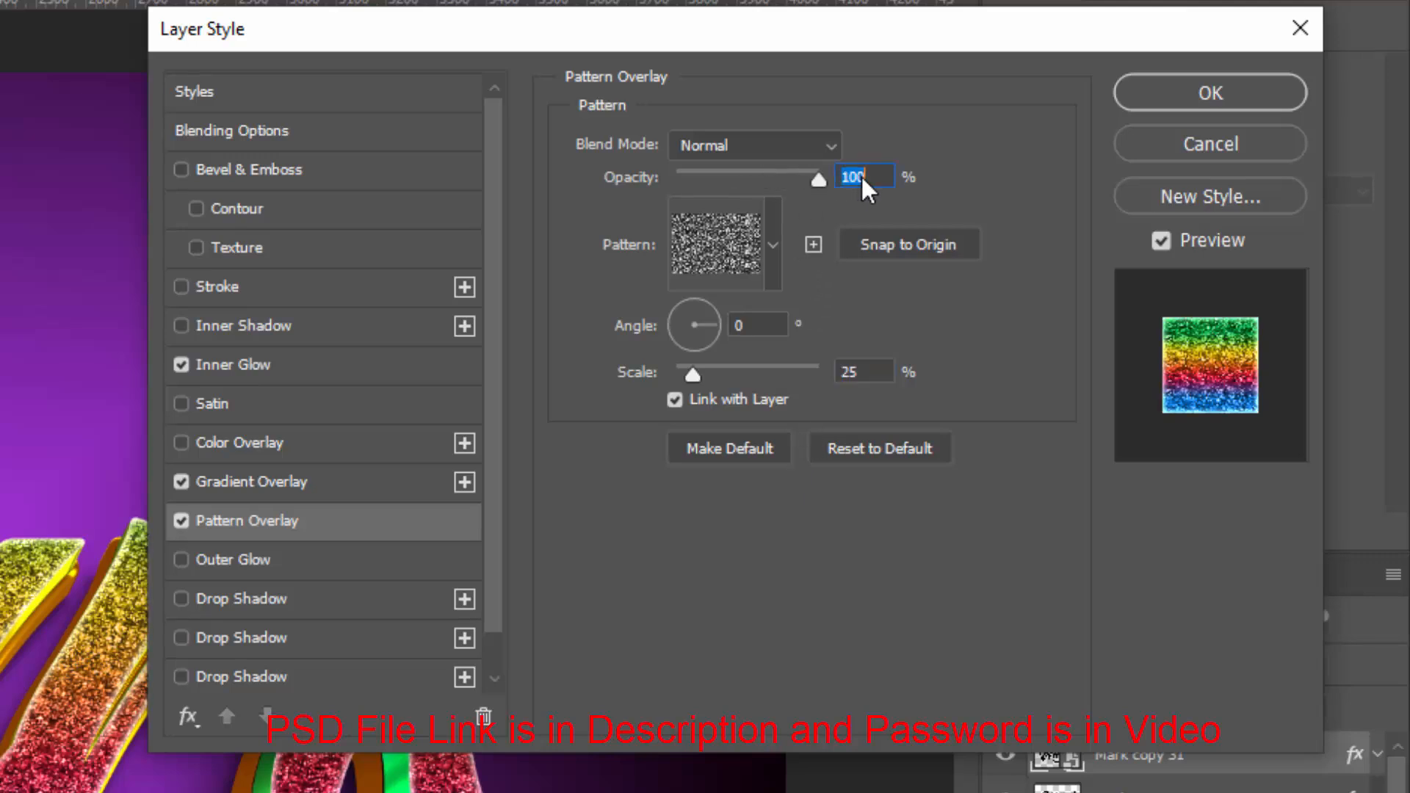
Set the gradient overlay's angle to -150° and apply the layer style
left_click(359, 483)
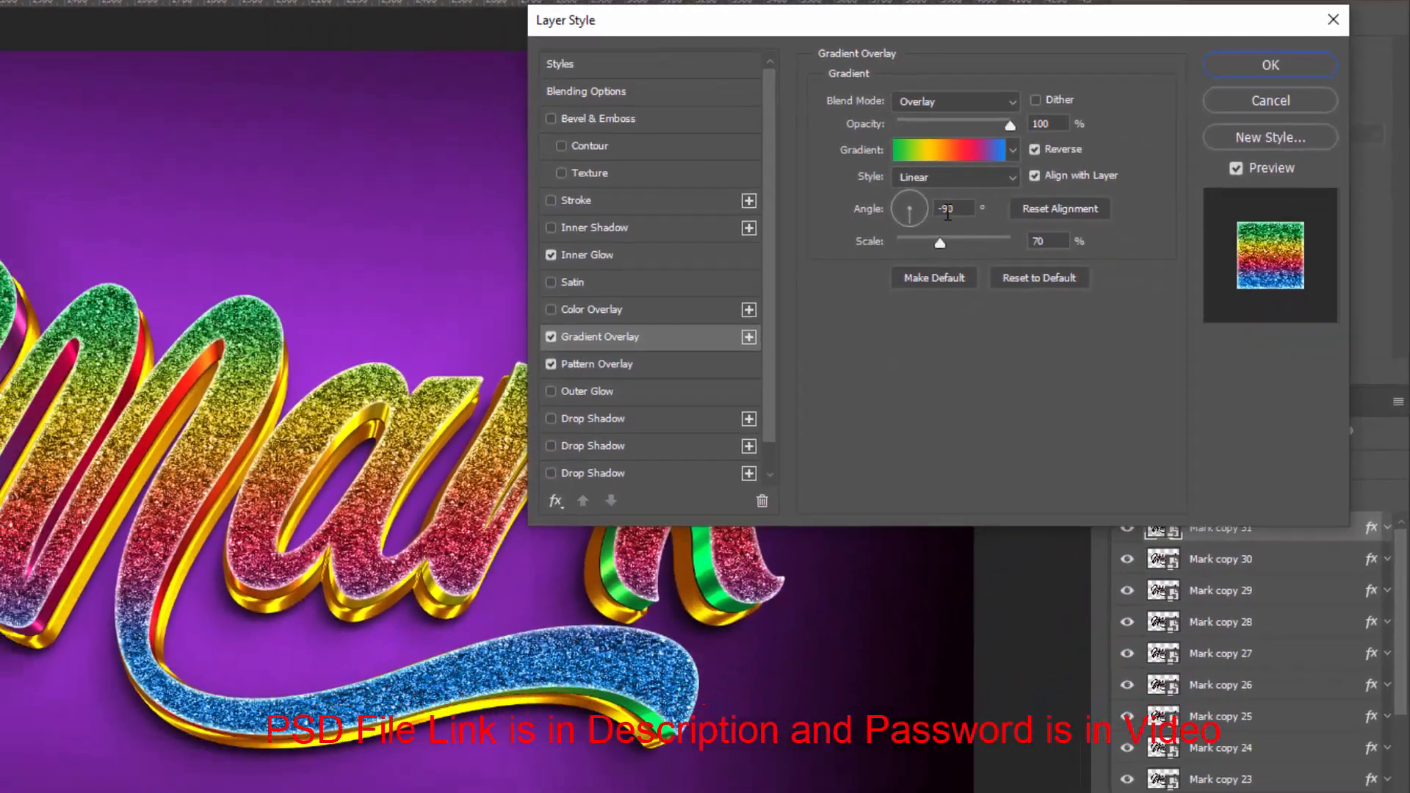
double_click(946, 209)
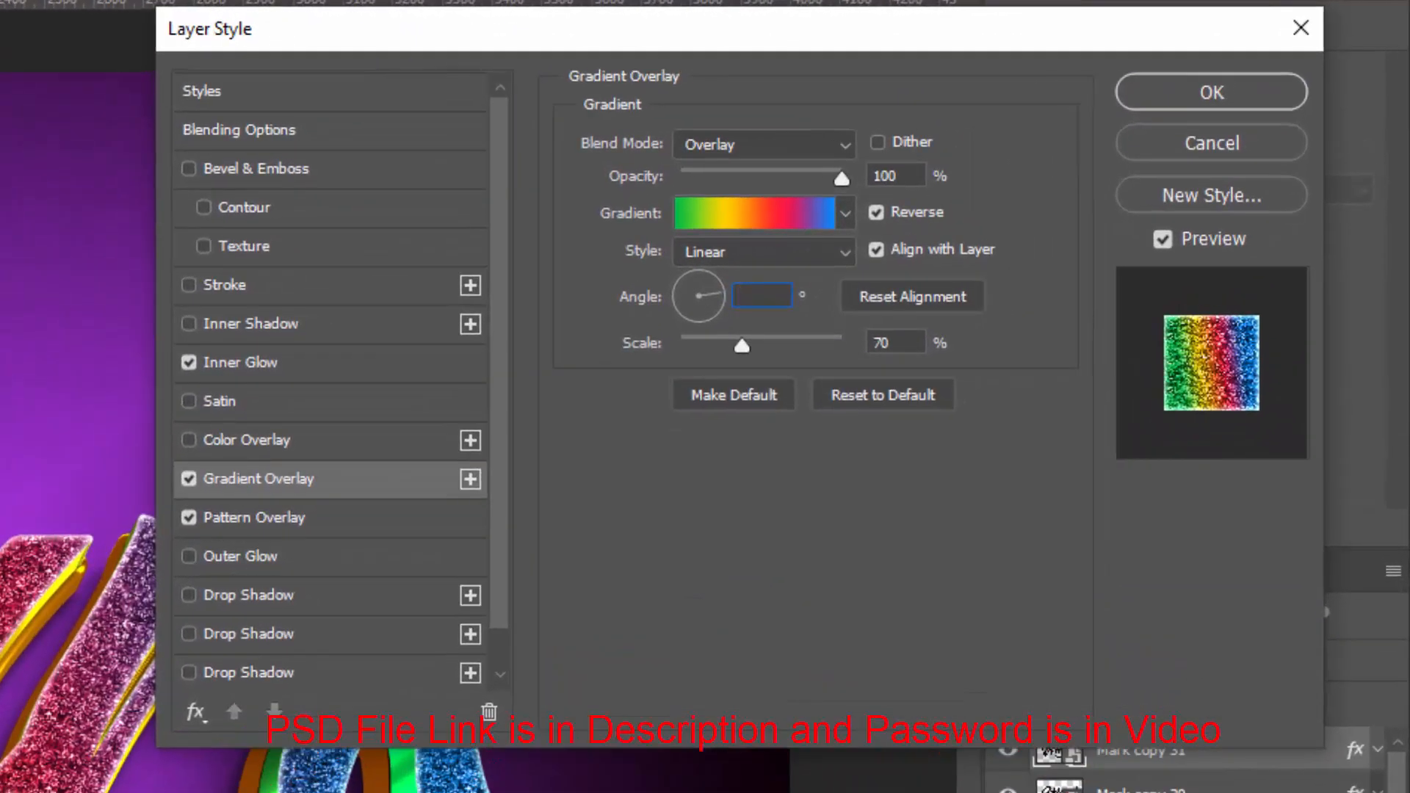
type("150")
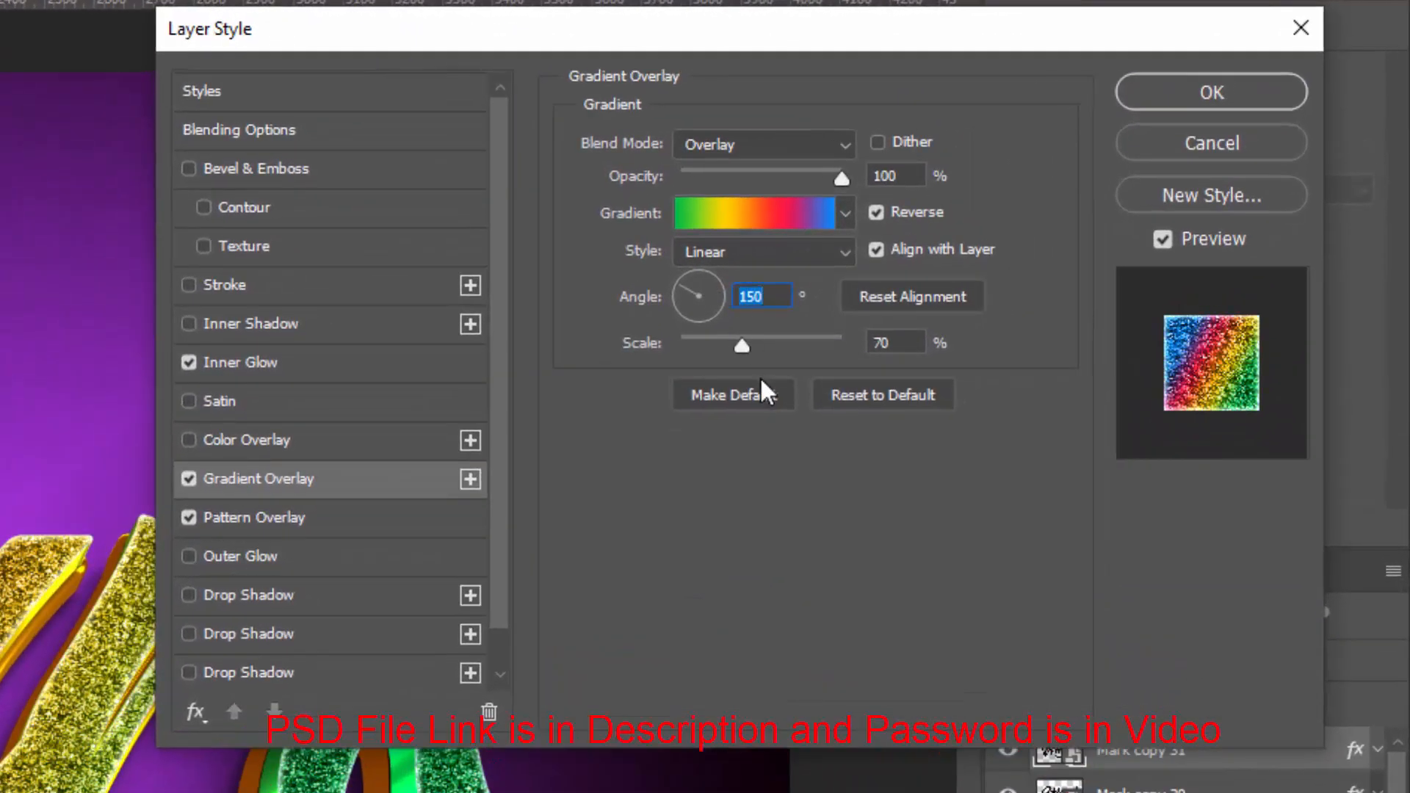
key("Home")
type("-")
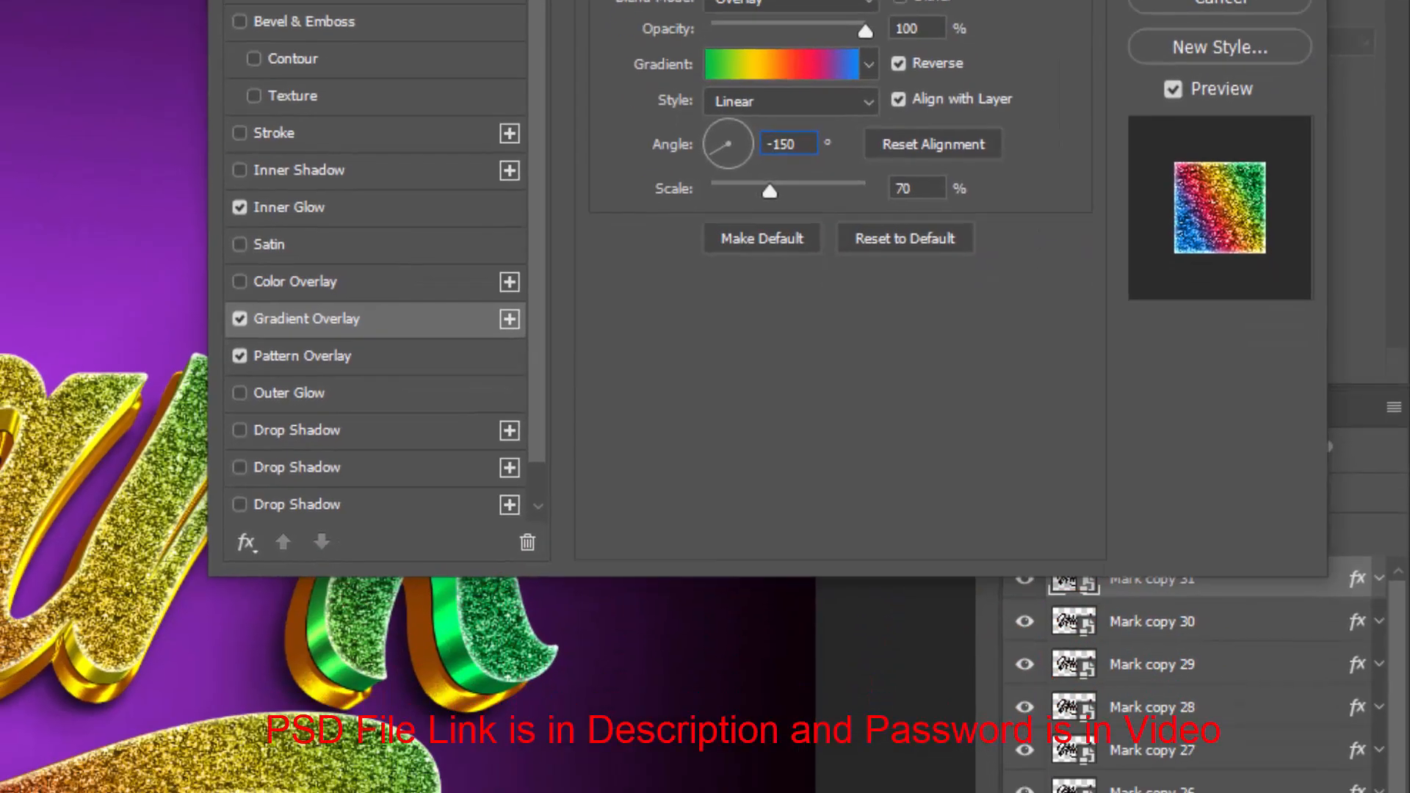
left_click(1226, 0)
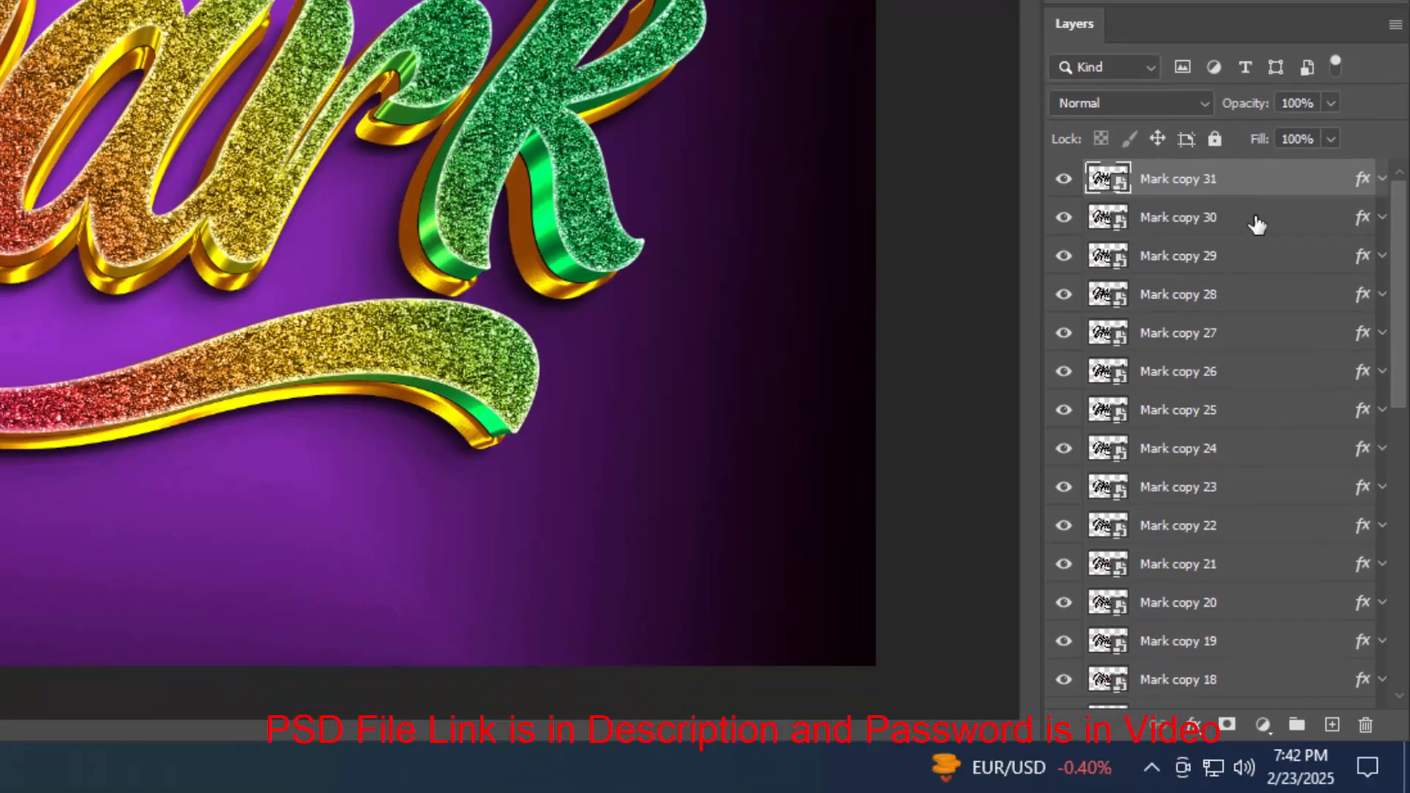
Group the layers Mark copy 2 through Mark copy 31 and name the group Border
scroll(1249, 466, "down", 2)
scroll(1250, 465, "down", 8)
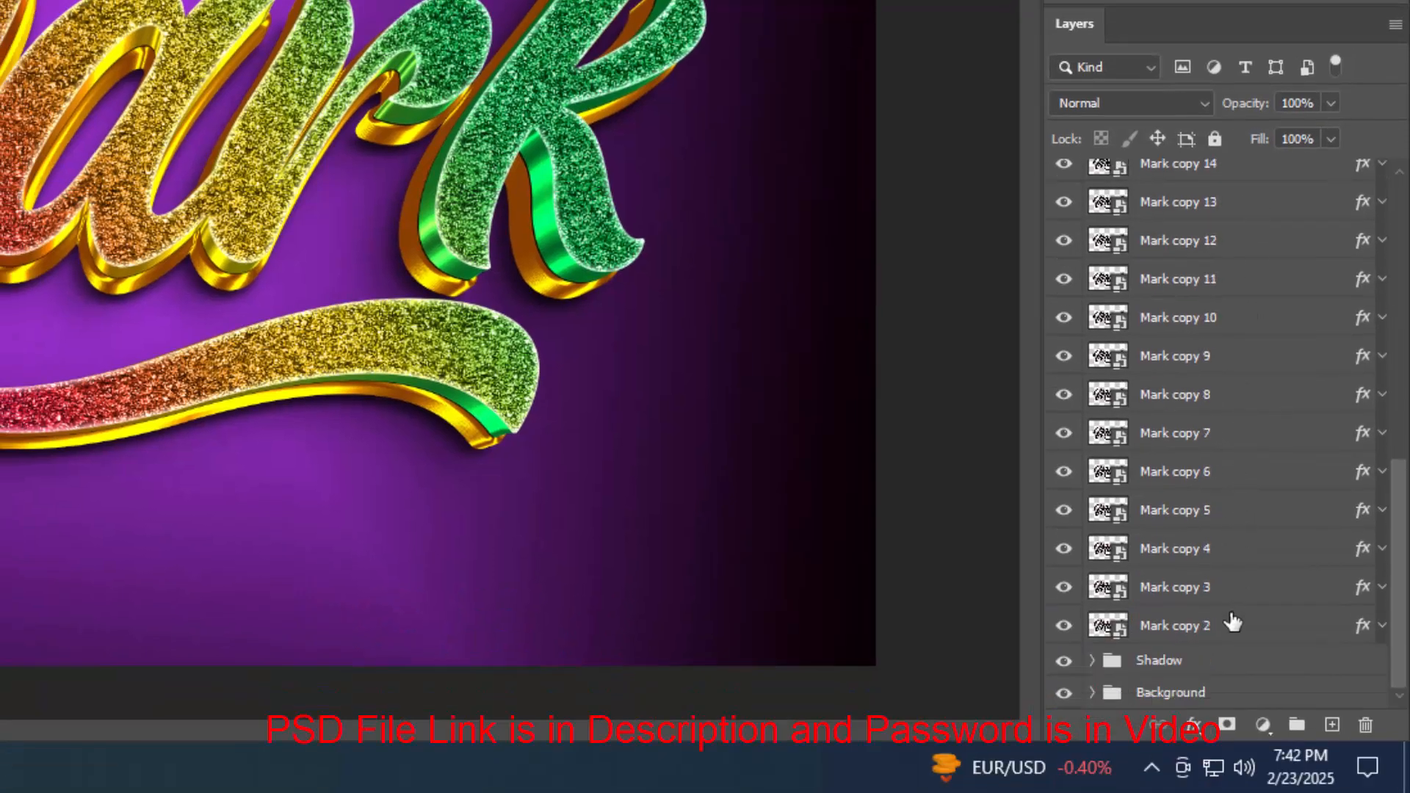
left_click(1232, 627, "shift")
key("ctrl+g")
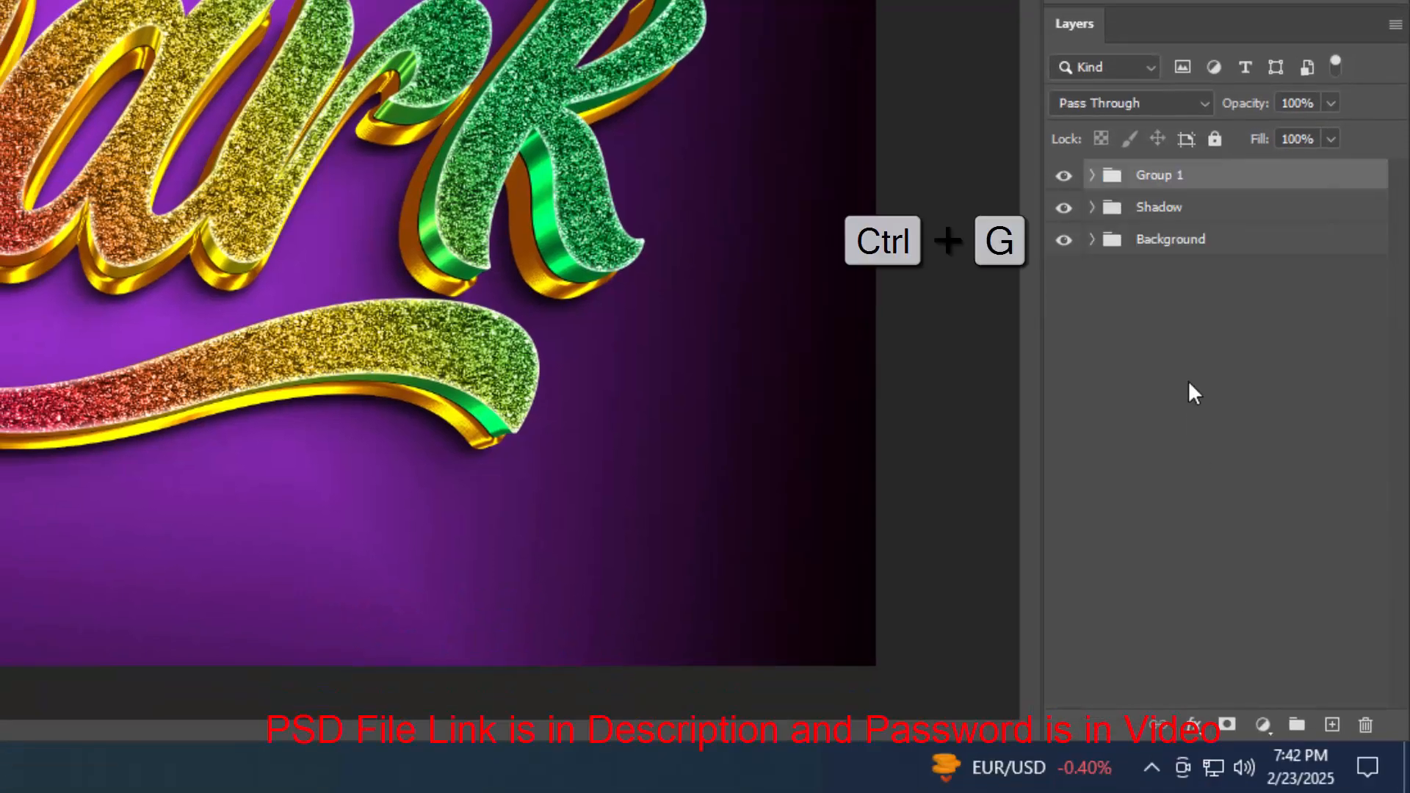
double_click(1163, 176)
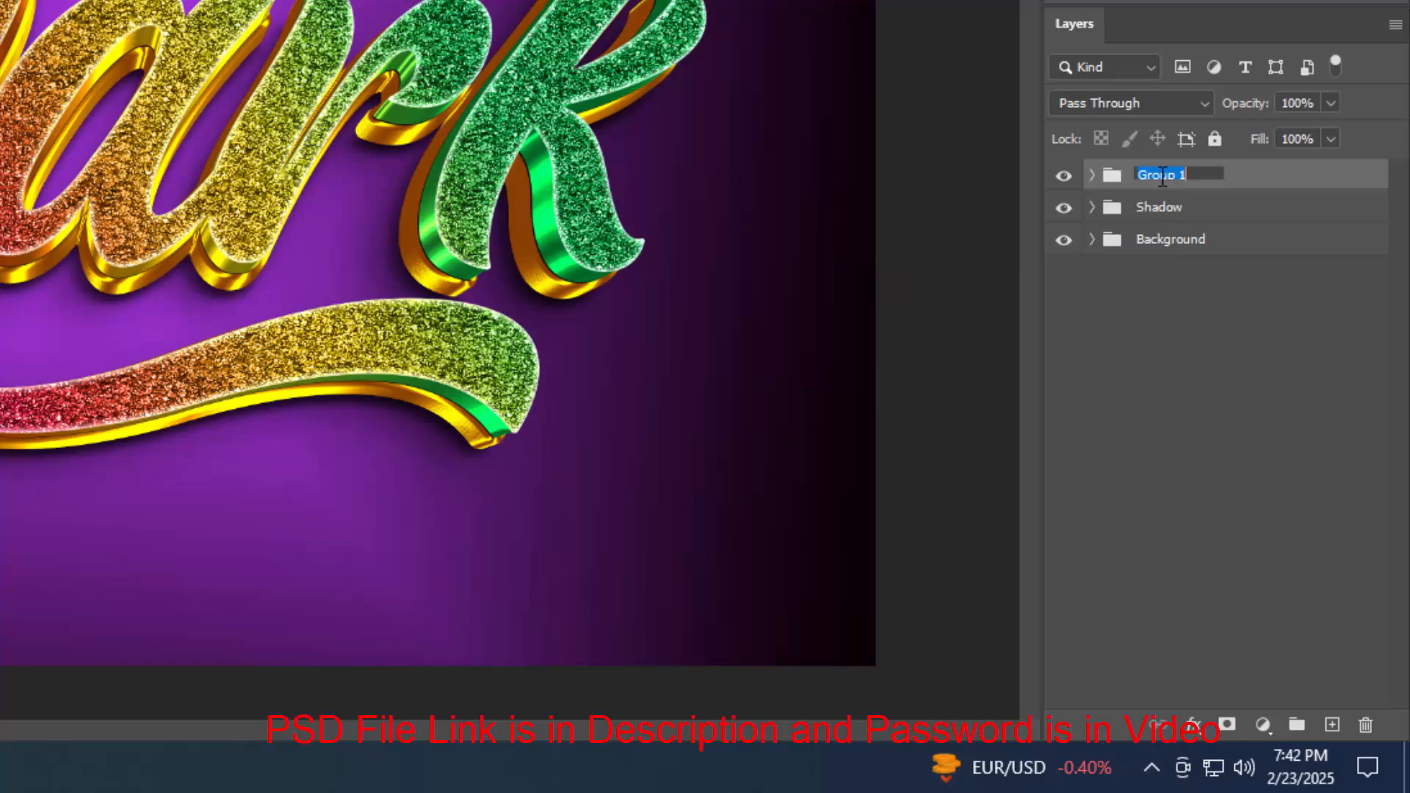
type("Border")
key("Return")
Inside the Border group, group the layers Mark copy 16 through Mark copy 31 into a new group
left_click(1092, 175)
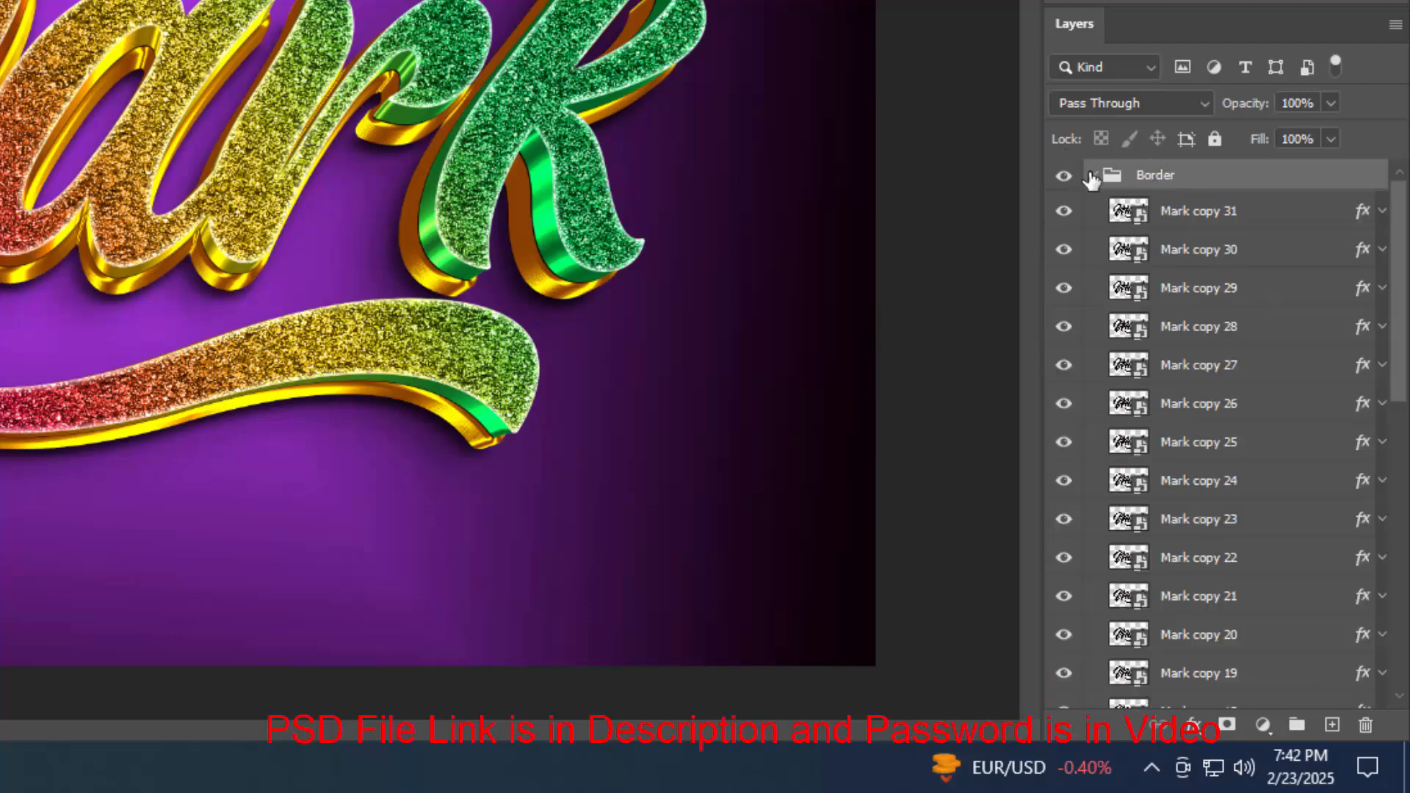
left_click(1262, 222)
scroll(1252, 631, "down", 3)
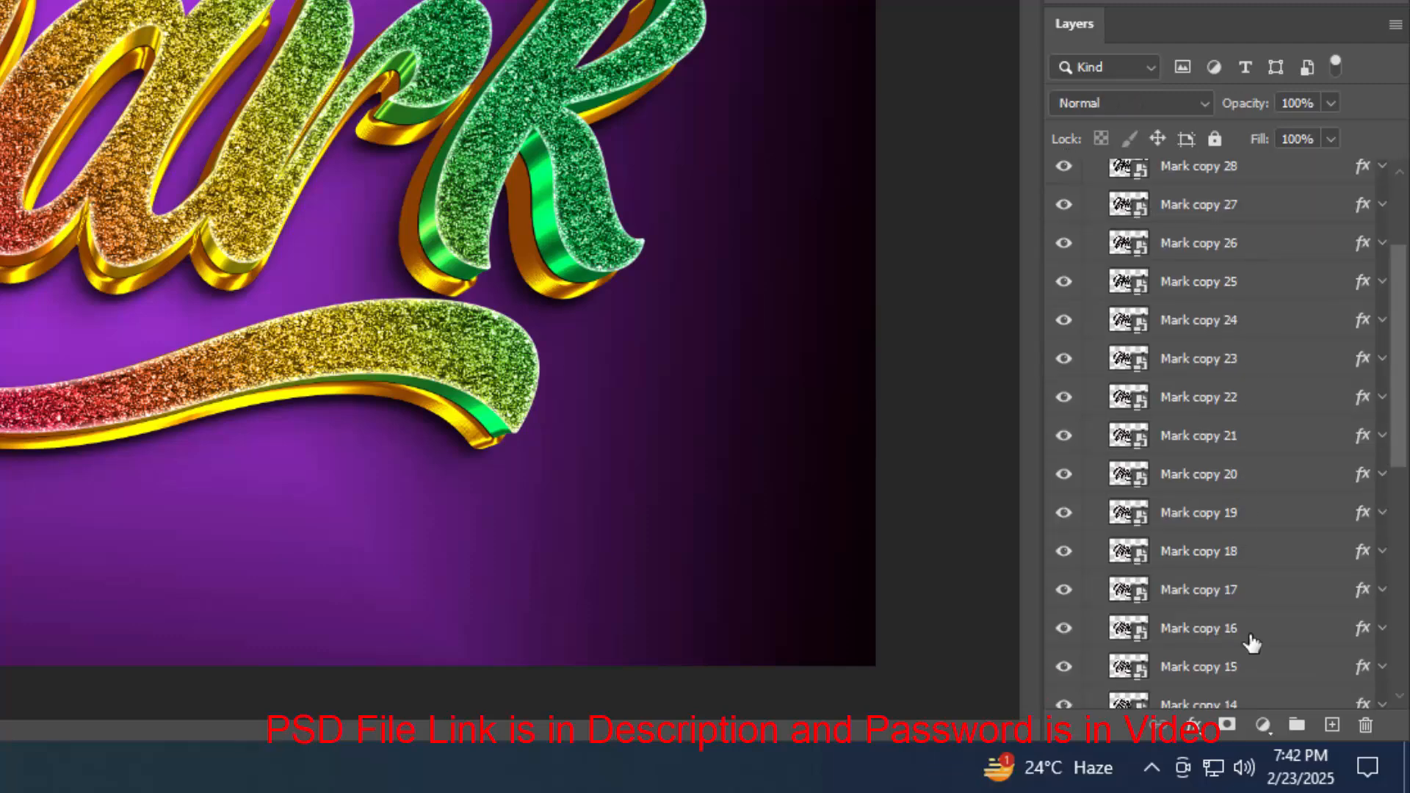
left_click(1252, 629, "shift")
key("ctrl+g")
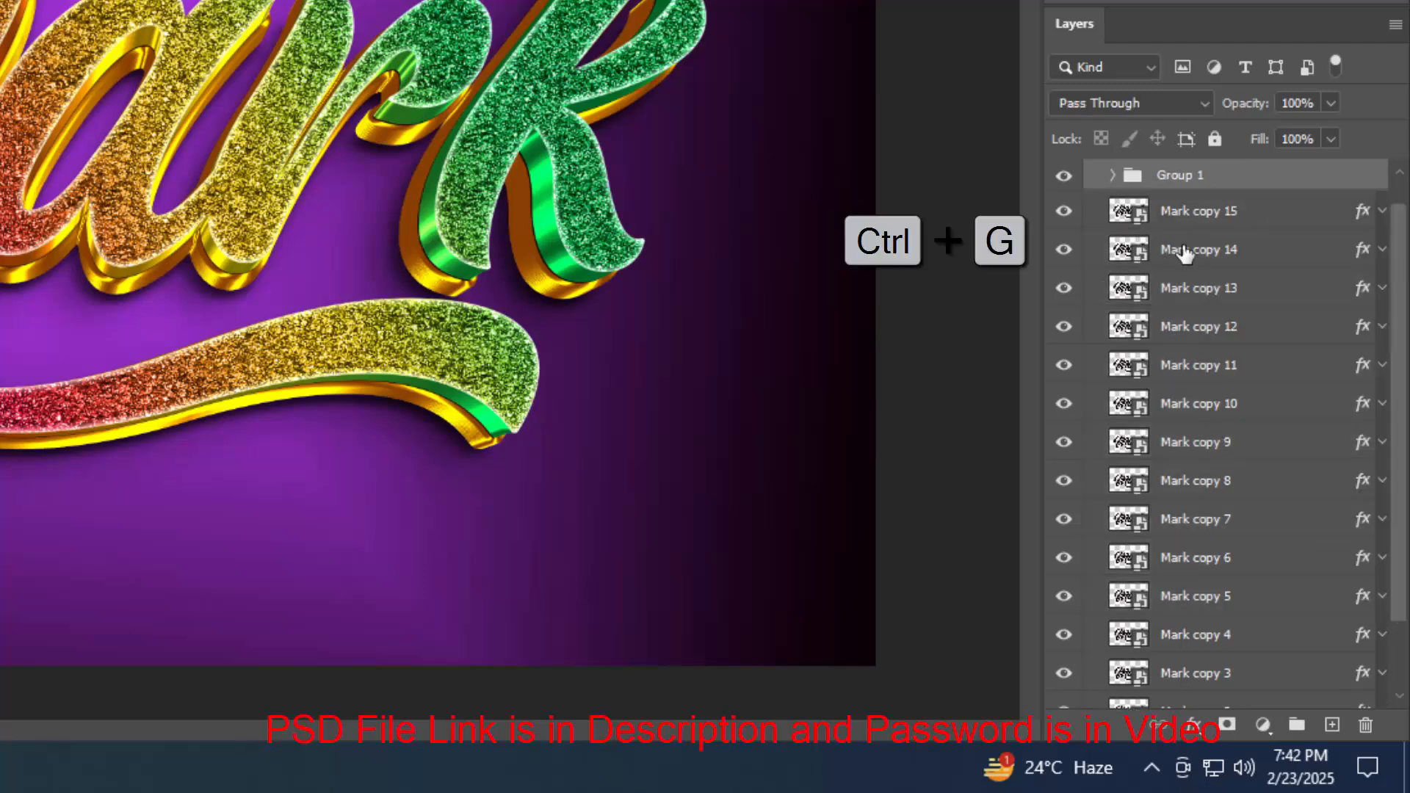
Move the new group out above the Border group and rename it Border & top
scroll(1120, 194, "up", 1)
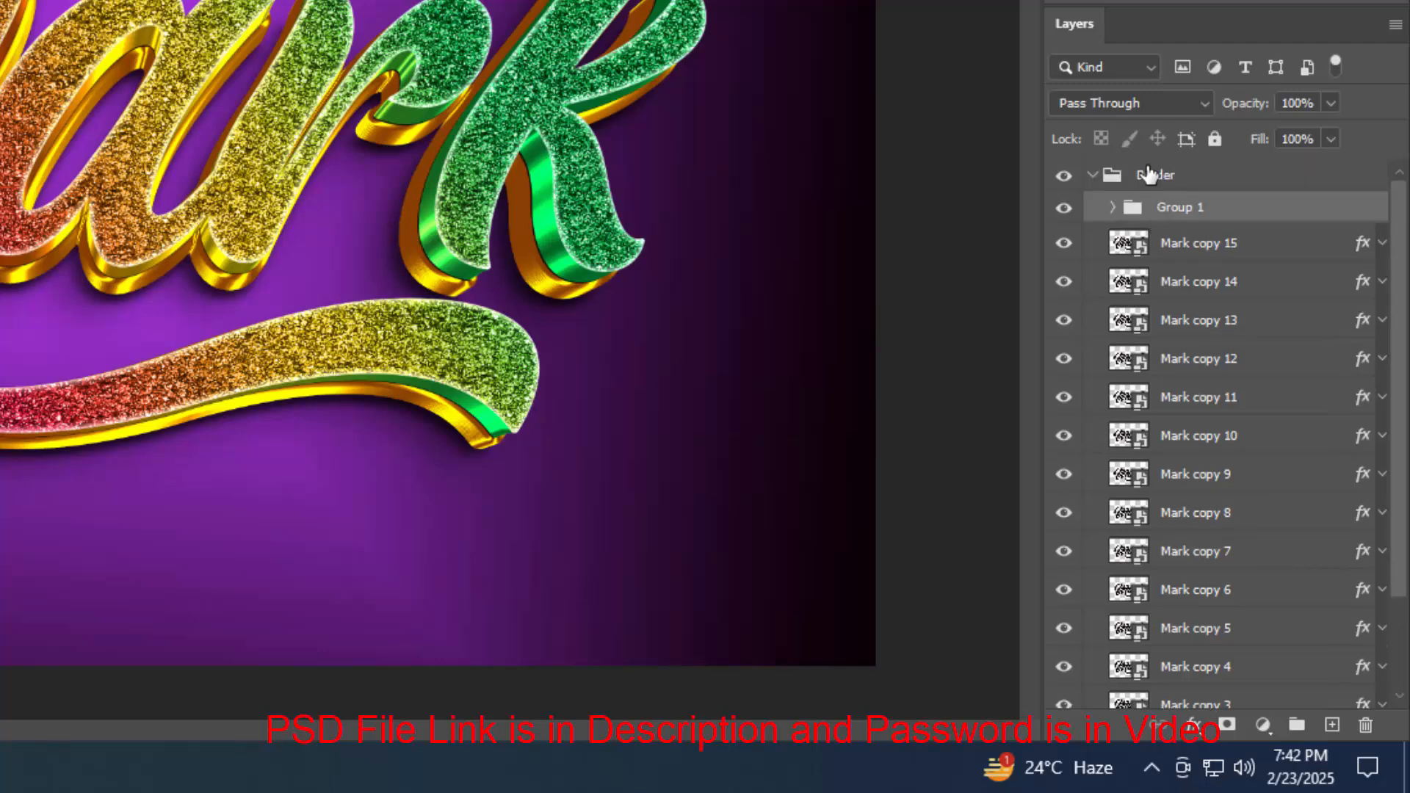
left_click(1147, 169)
left_click_drag(1149, 174, 1160, 209)
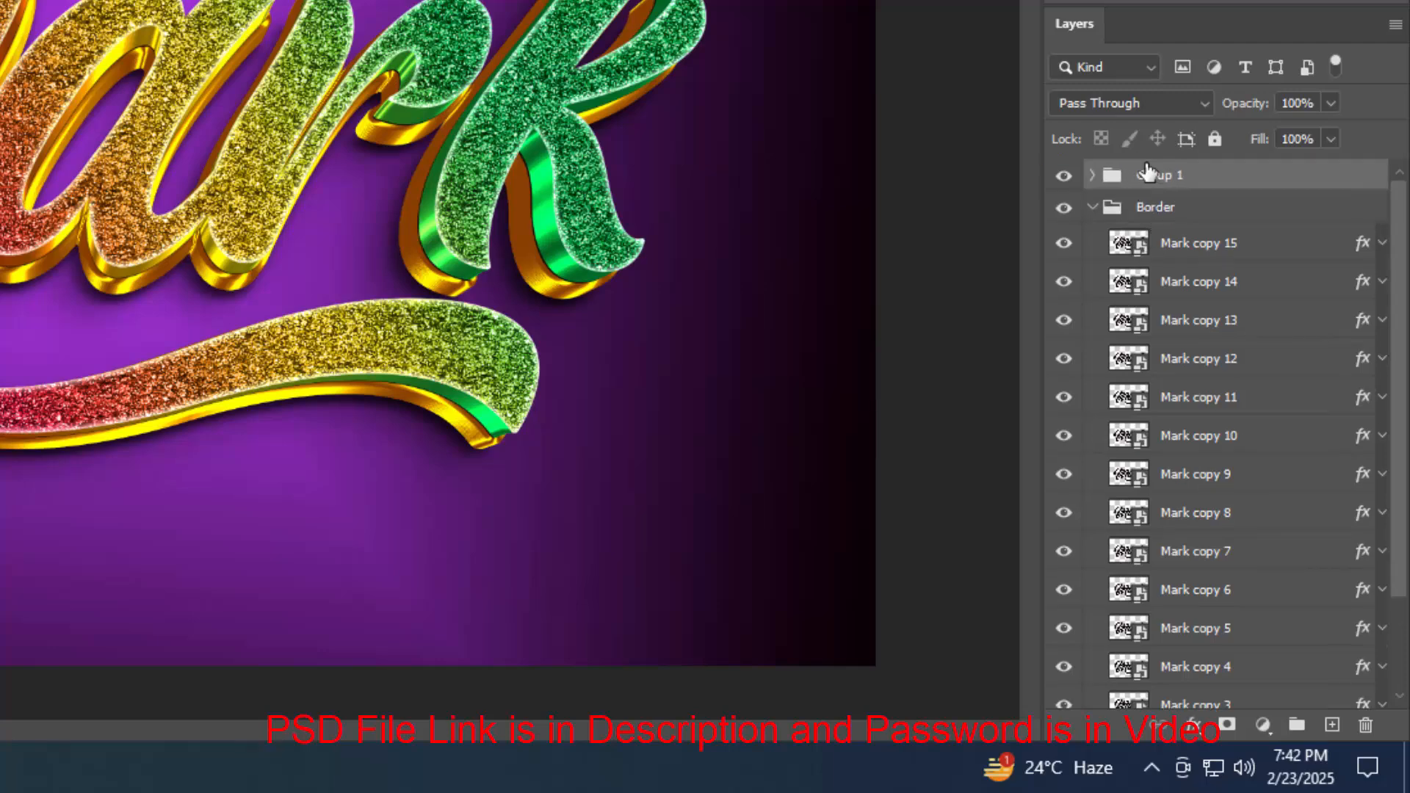
left_click(1092, 213)
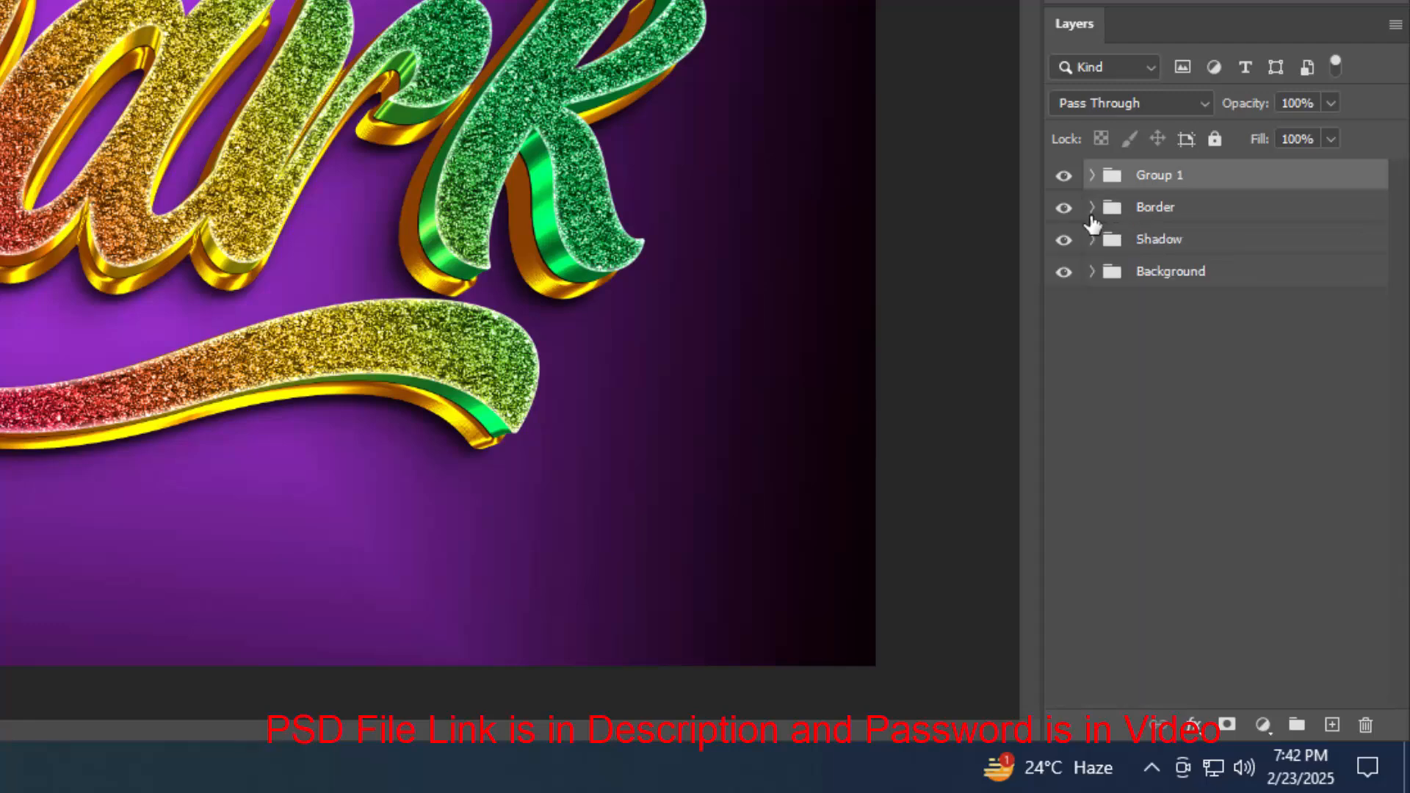
double_click(1182, 178)
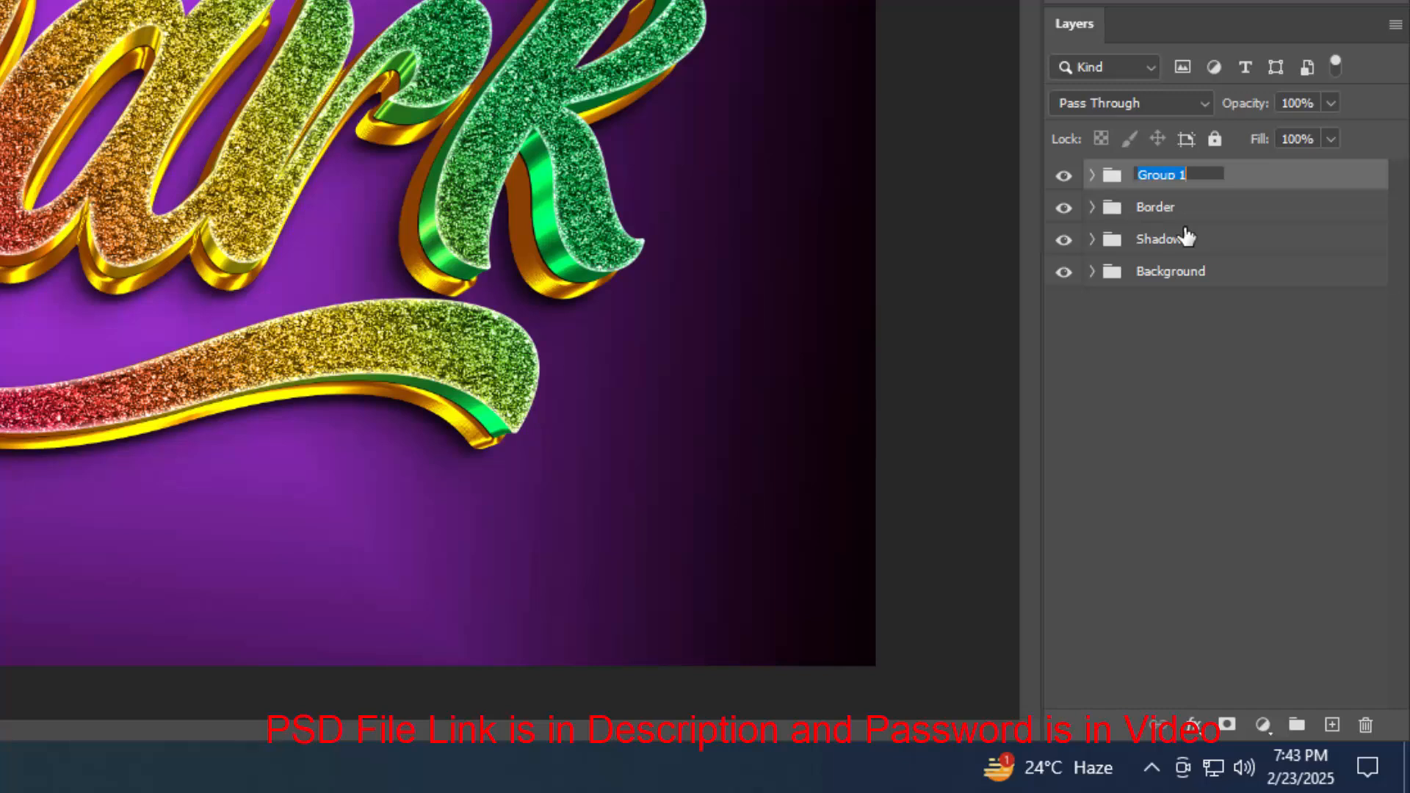
type("Border & top")
key("Return")
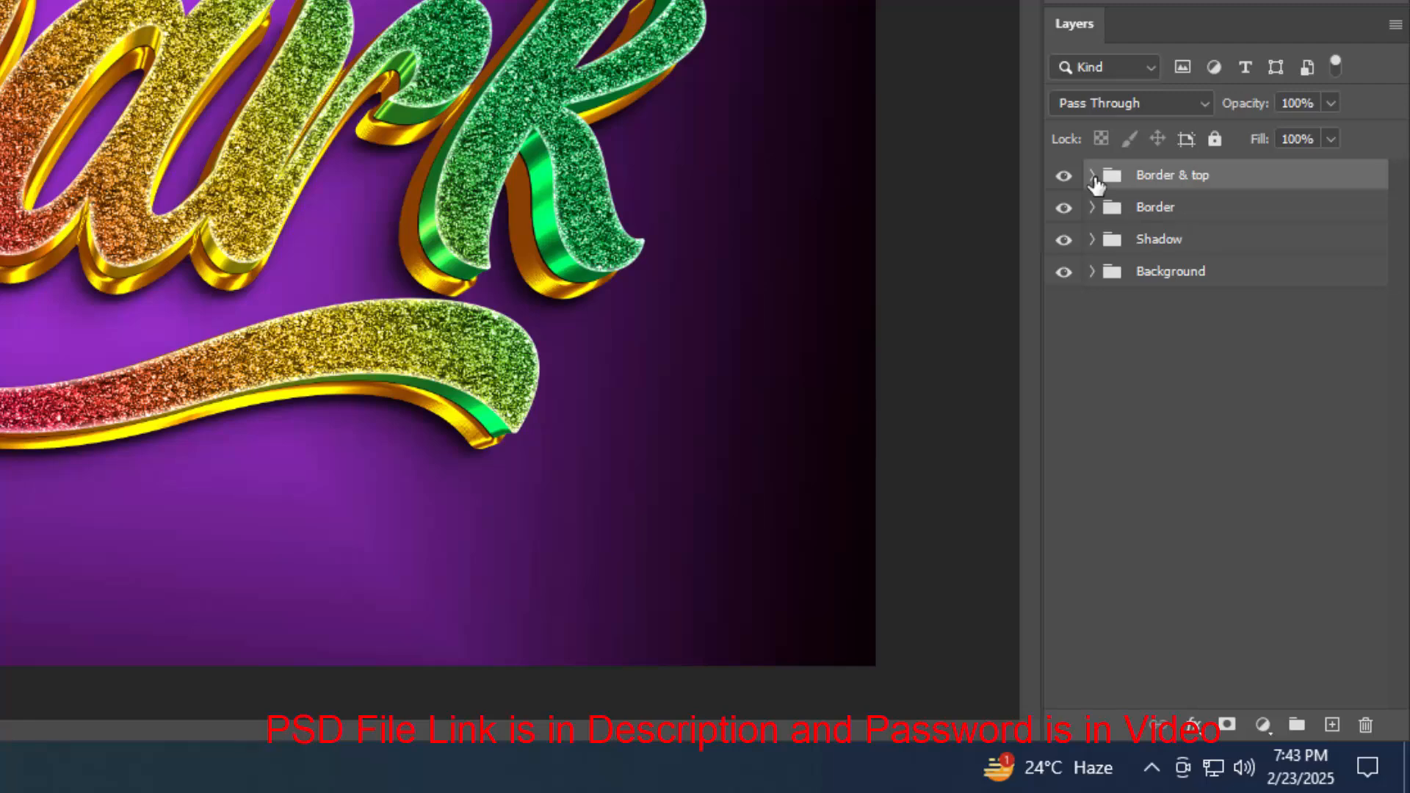
Duplicate Mark copy 31 and move the copy to the top of the layer stack, outside the groups
left_click(1092, 177)
left_click(1255, 226)
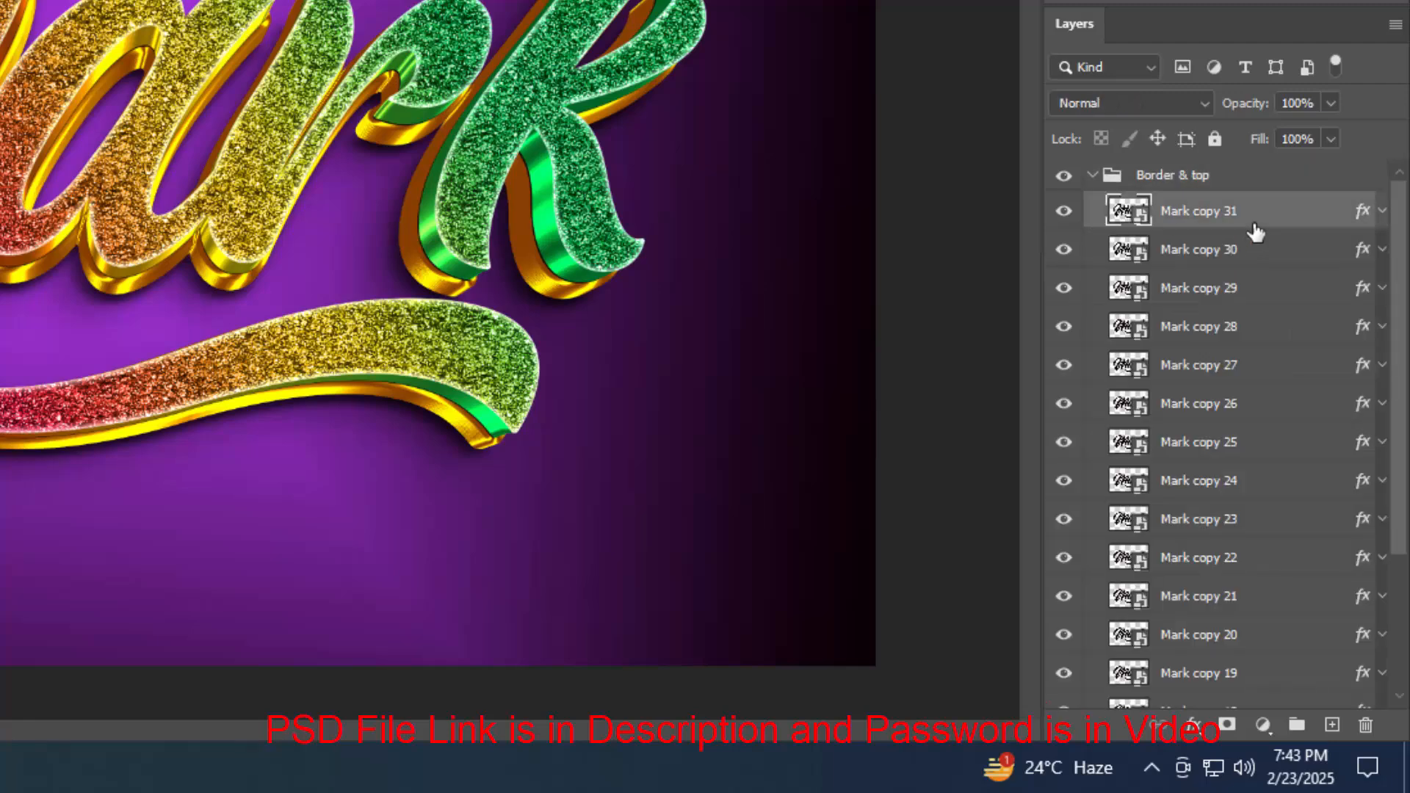
key("ctrl+j")
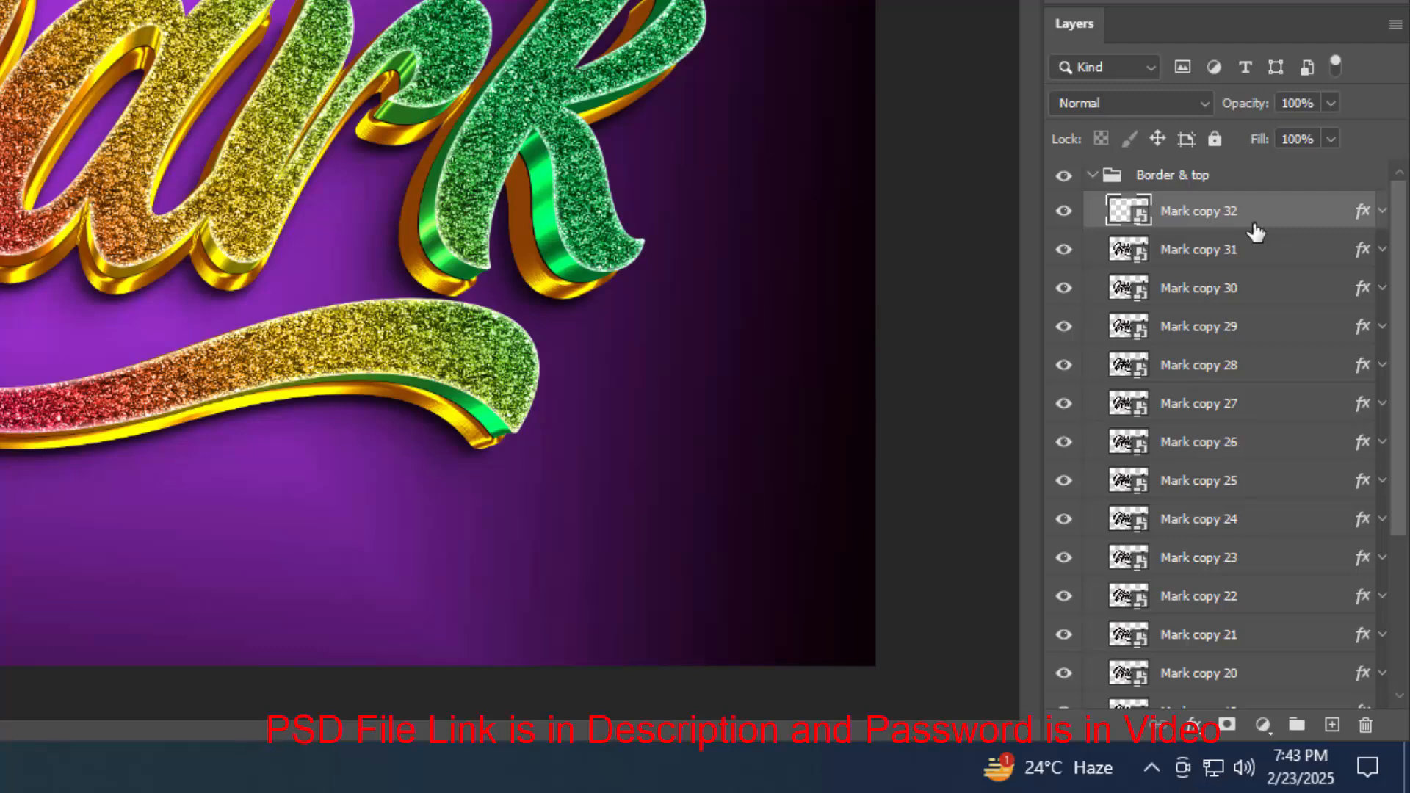
left_click_drag(1255, 231, 1229, 163)
left_click(1093, 214)
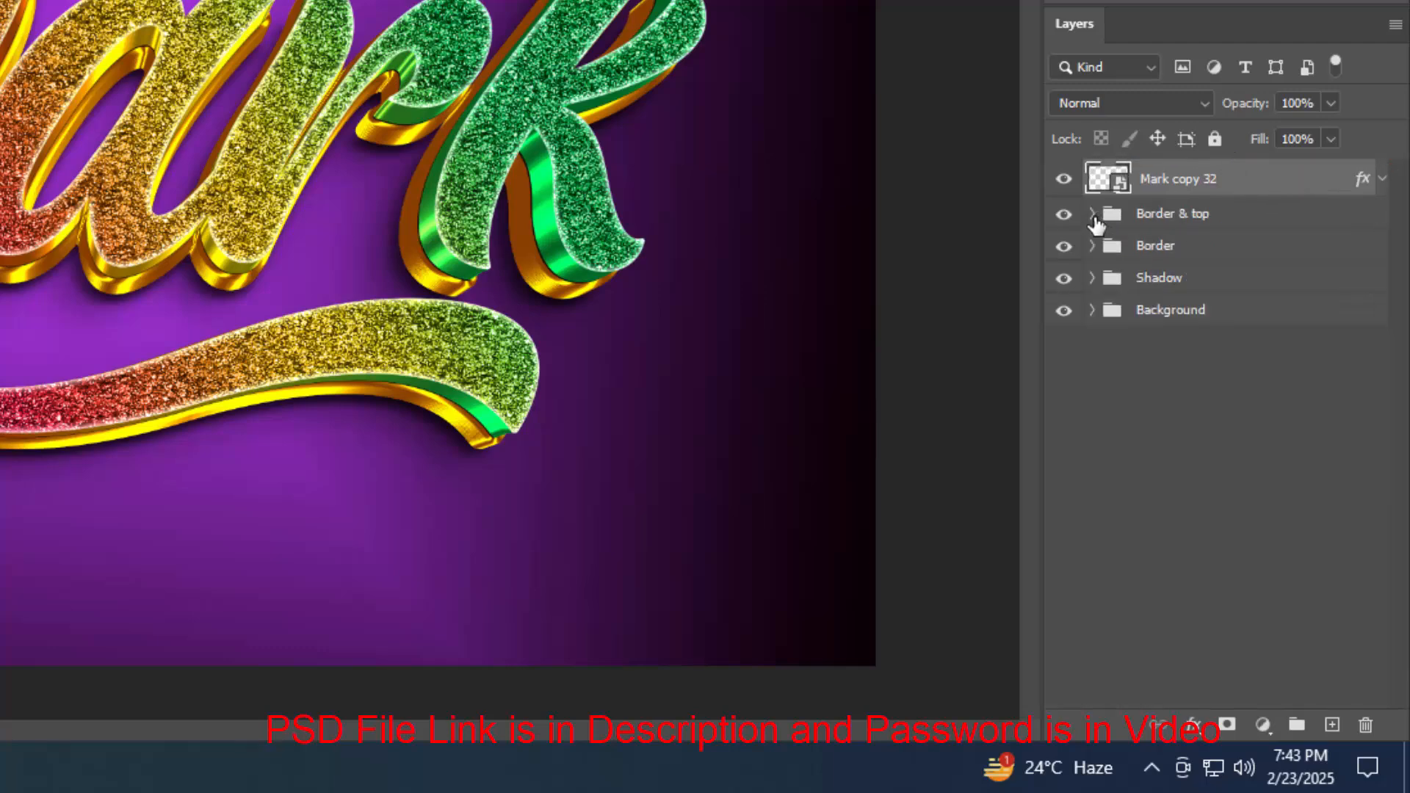
Clear the layer style of the duplicated top layer and hide it
right_click(1251, 192)
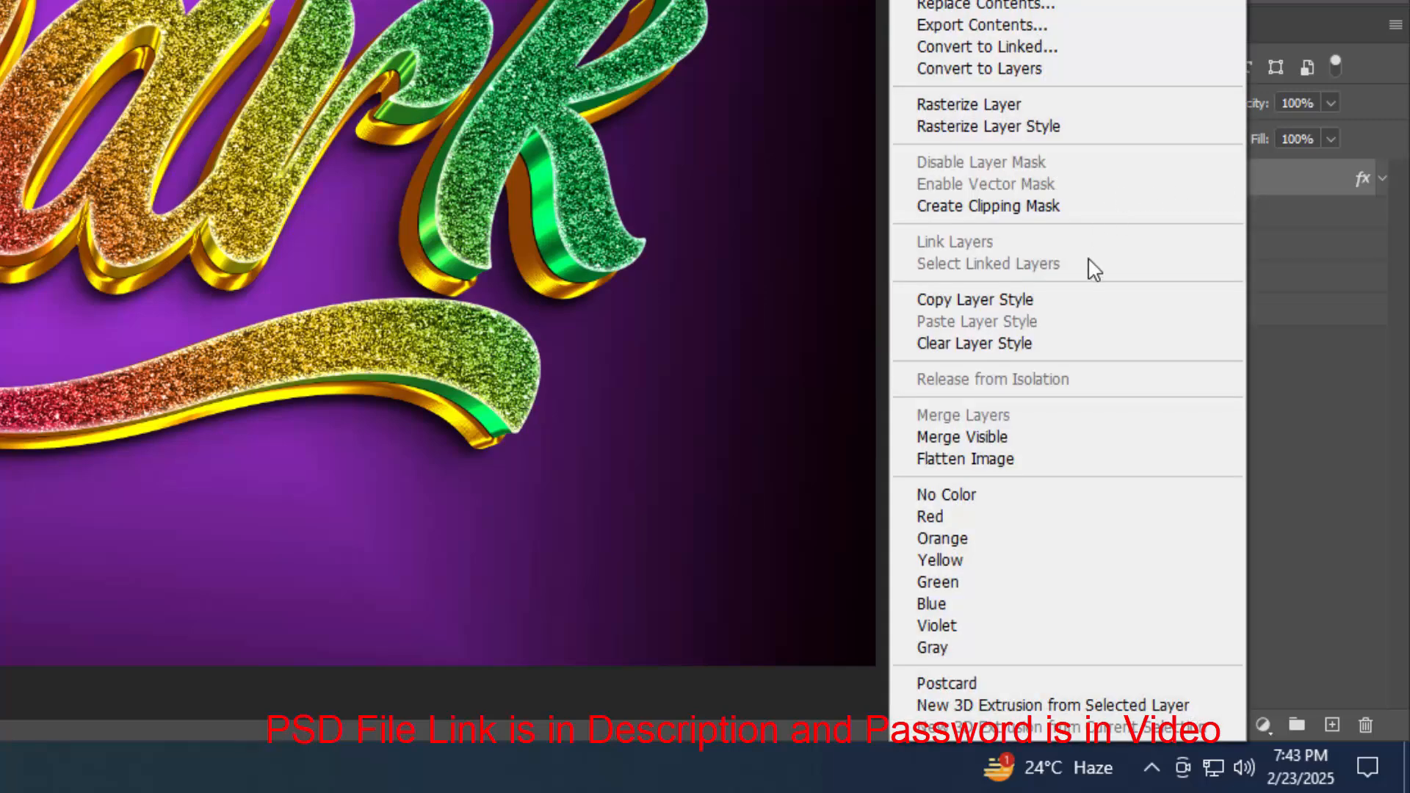
left_click(1048, 343)
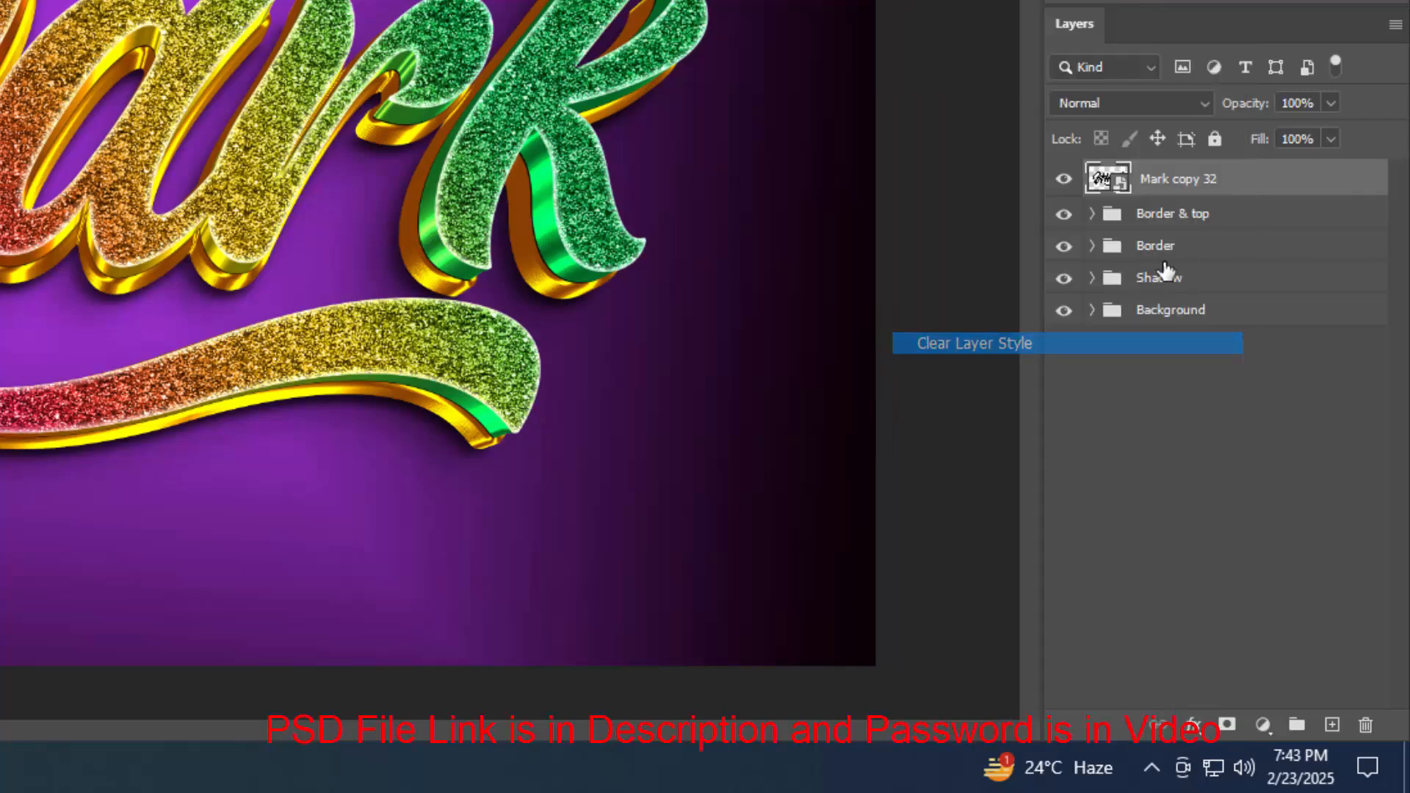
left_click(1064, 178)
Rename the hidden top layer as Change your text from here
double_click(1171, 180)
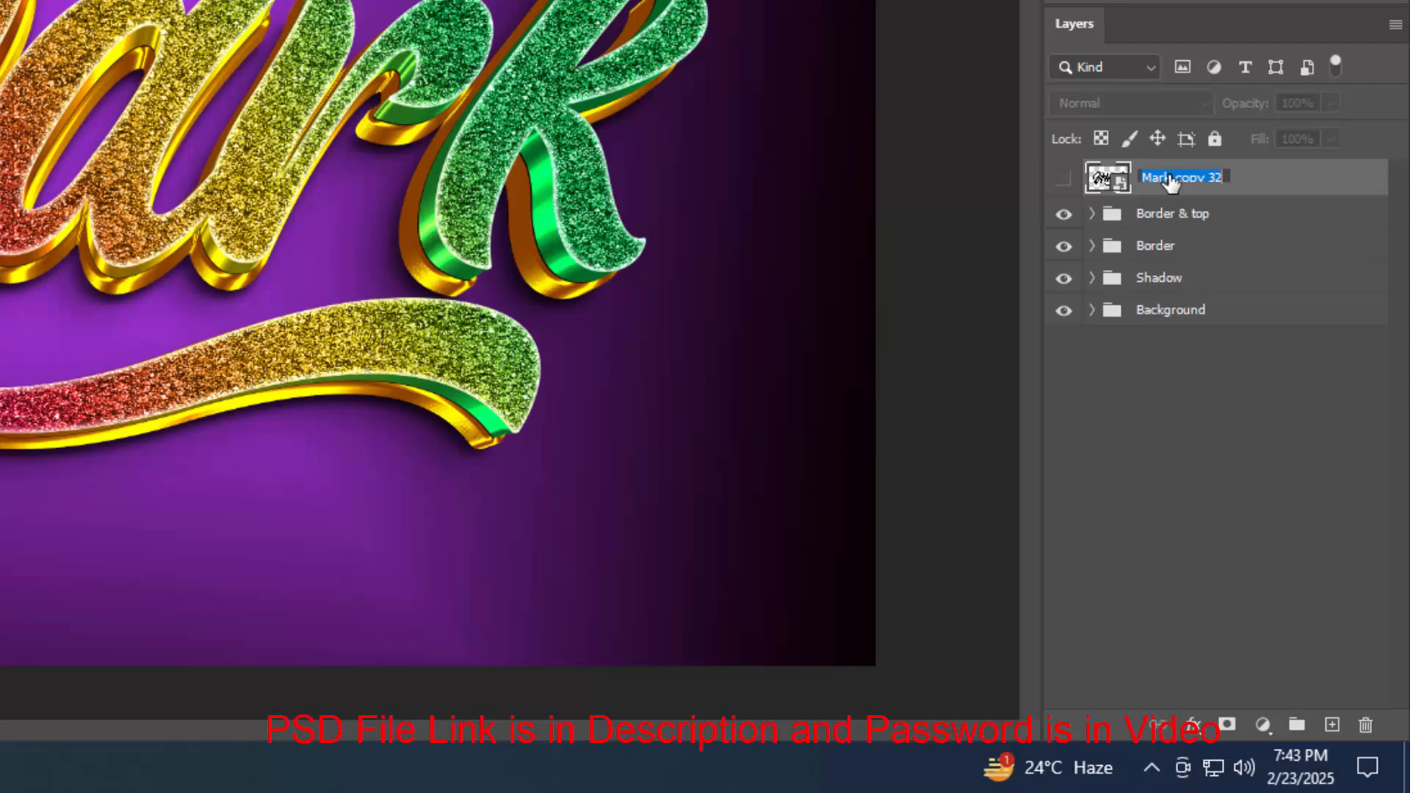
type("C")
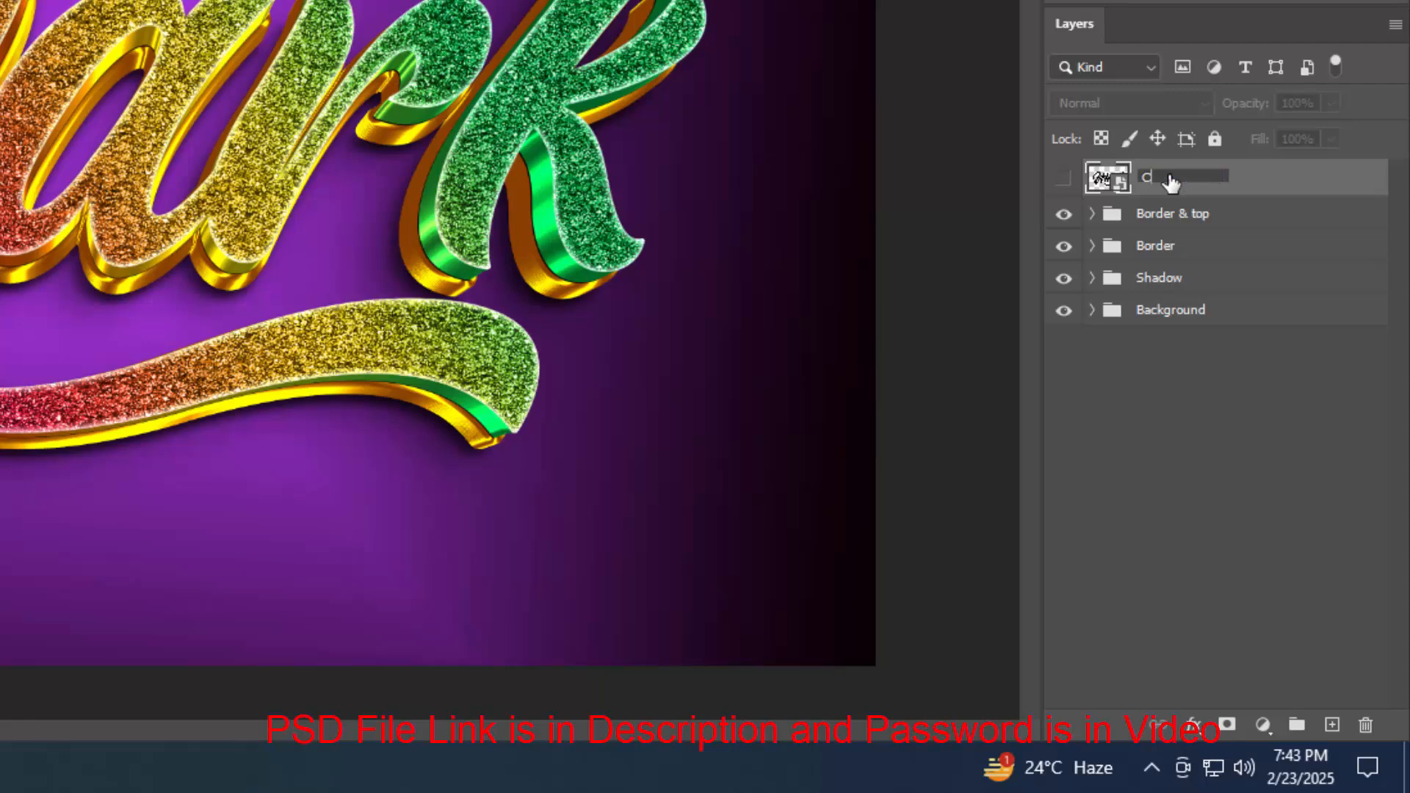
type("hange your text from here")
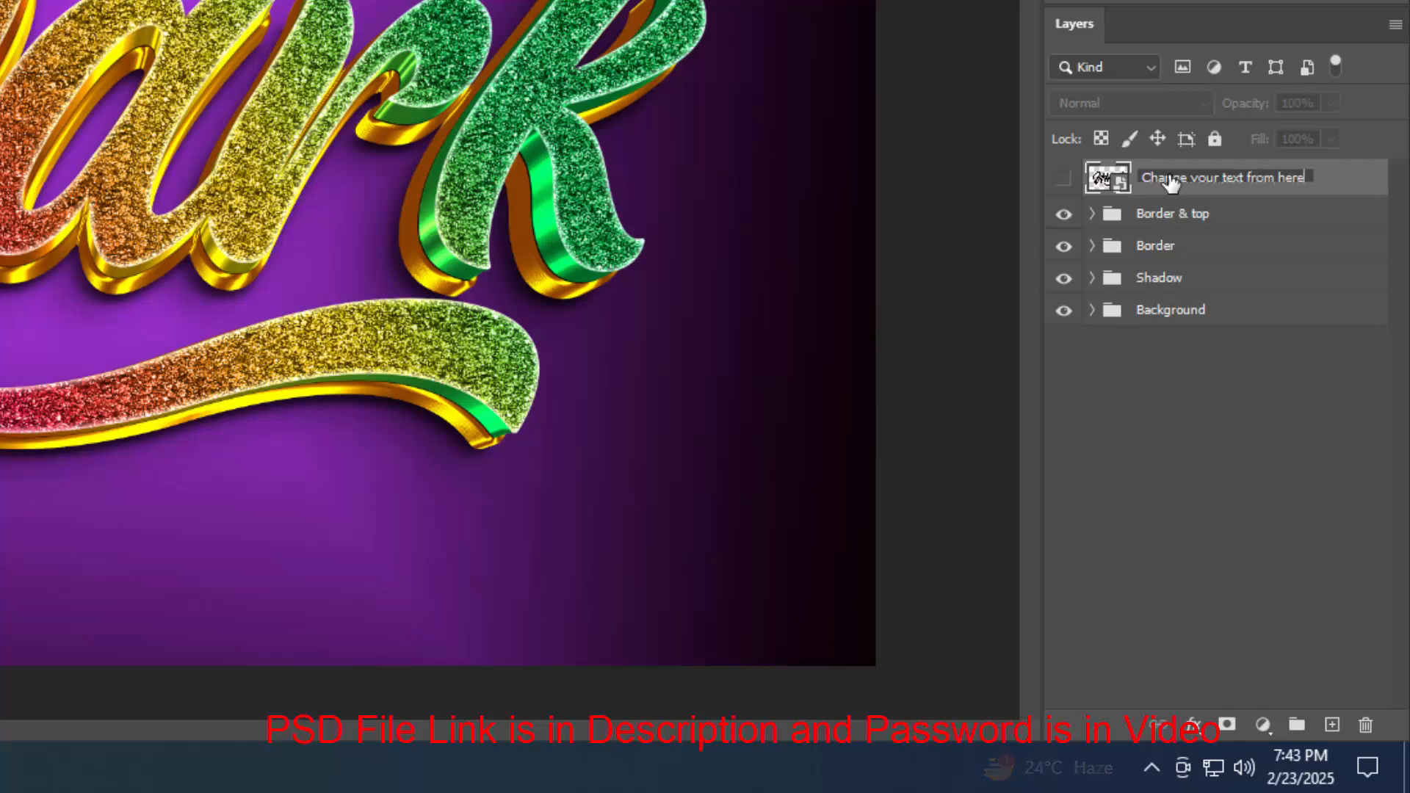
key("Return")
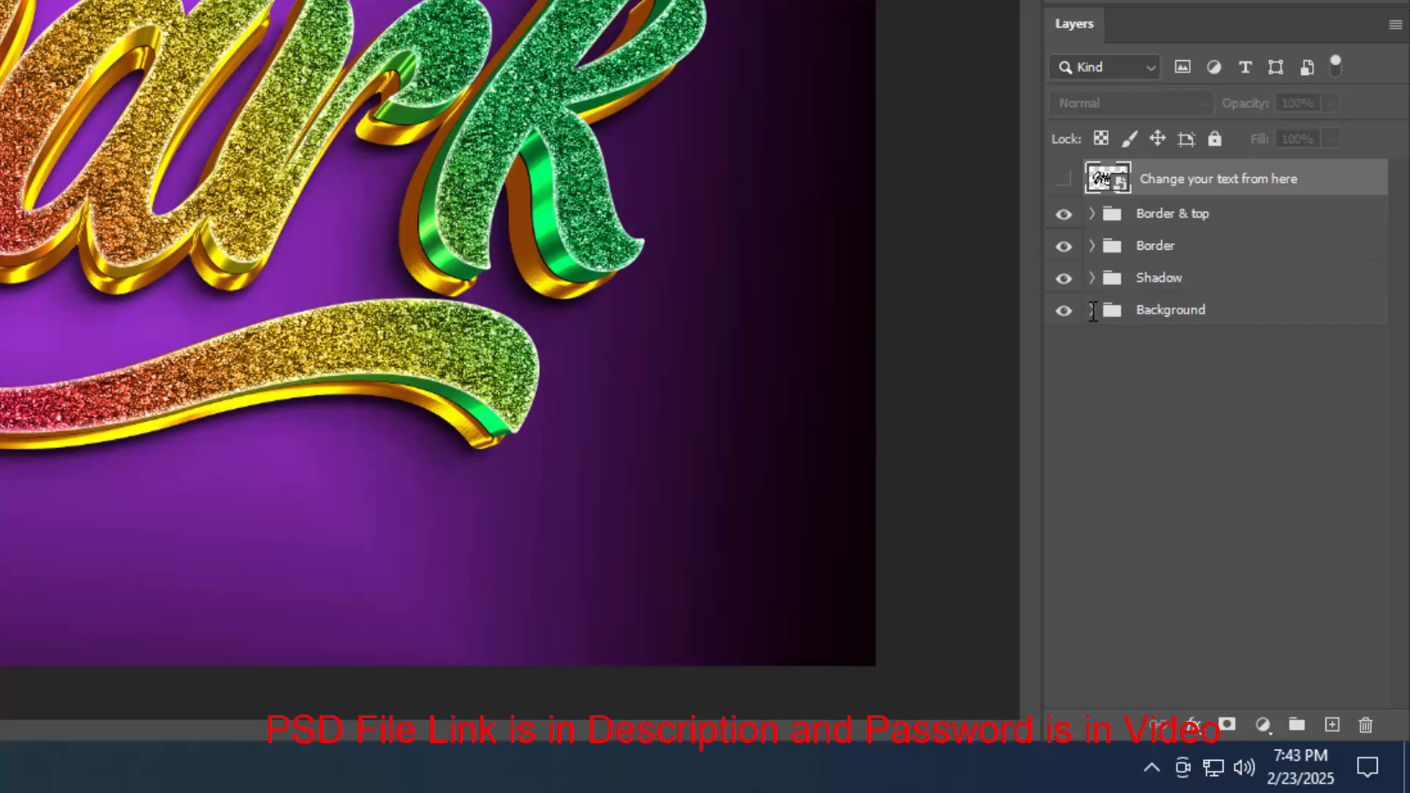
Inside the Background group, add a new layer above Gradient Fill 1 and rename it Light
left_click(1093, 310)
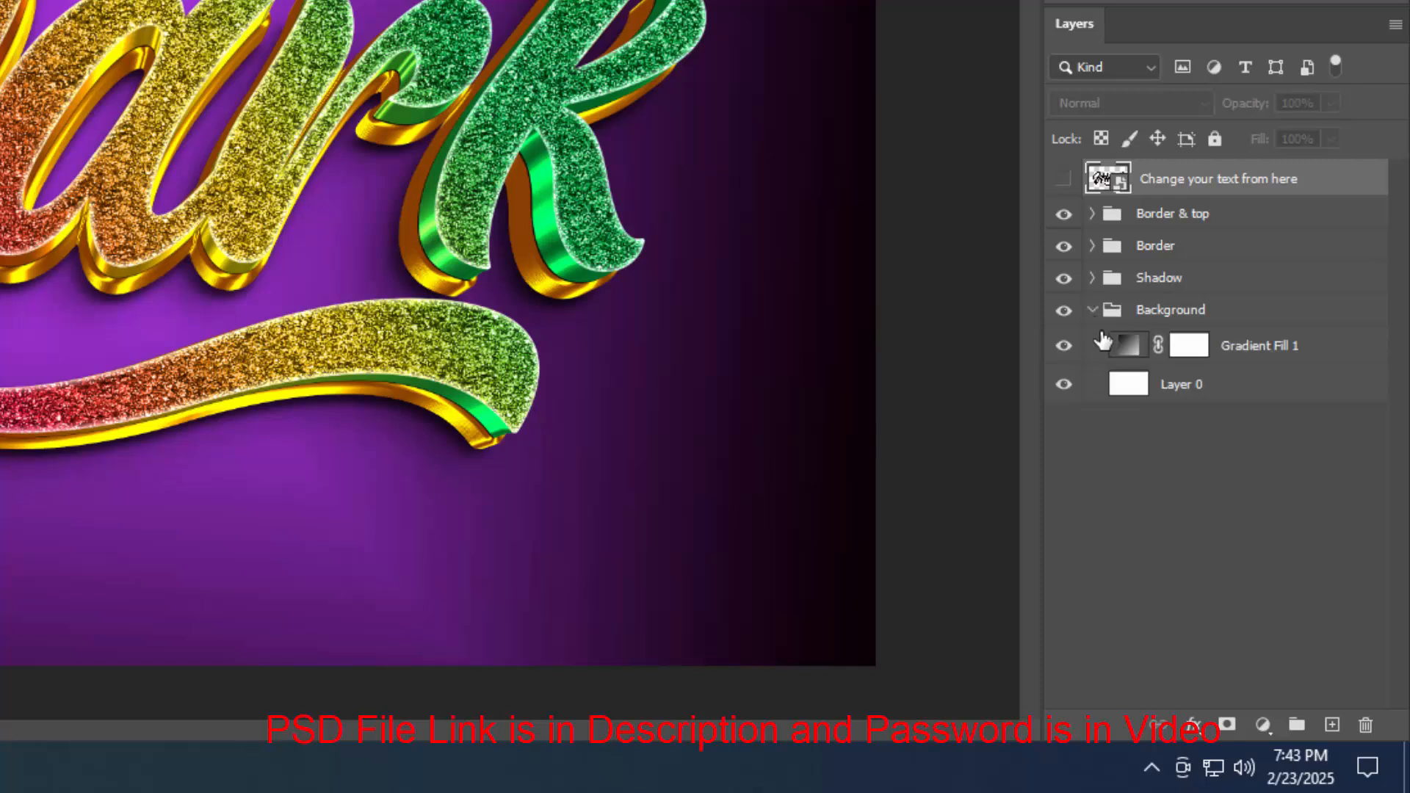
left_click(1285, 346)
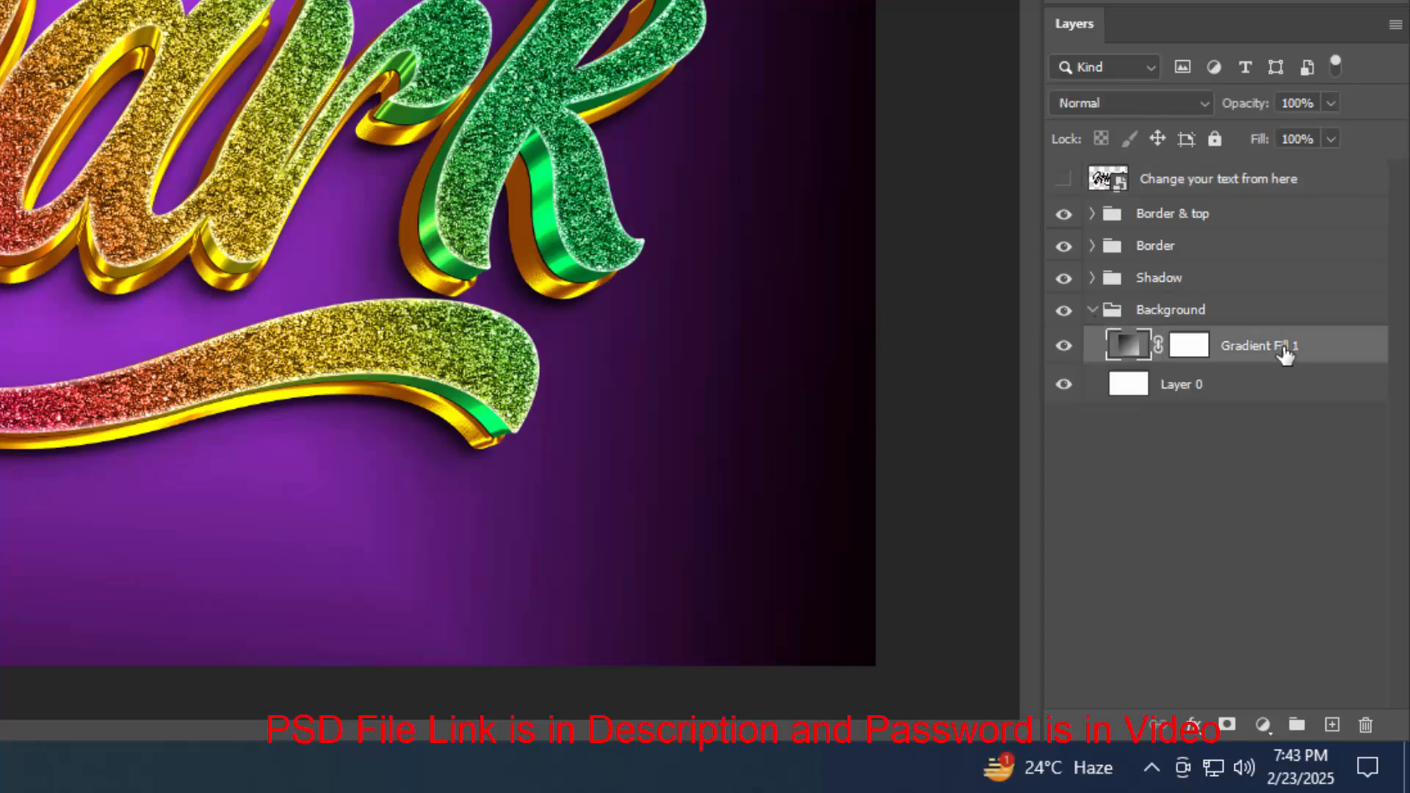
left_click(1331, 727)
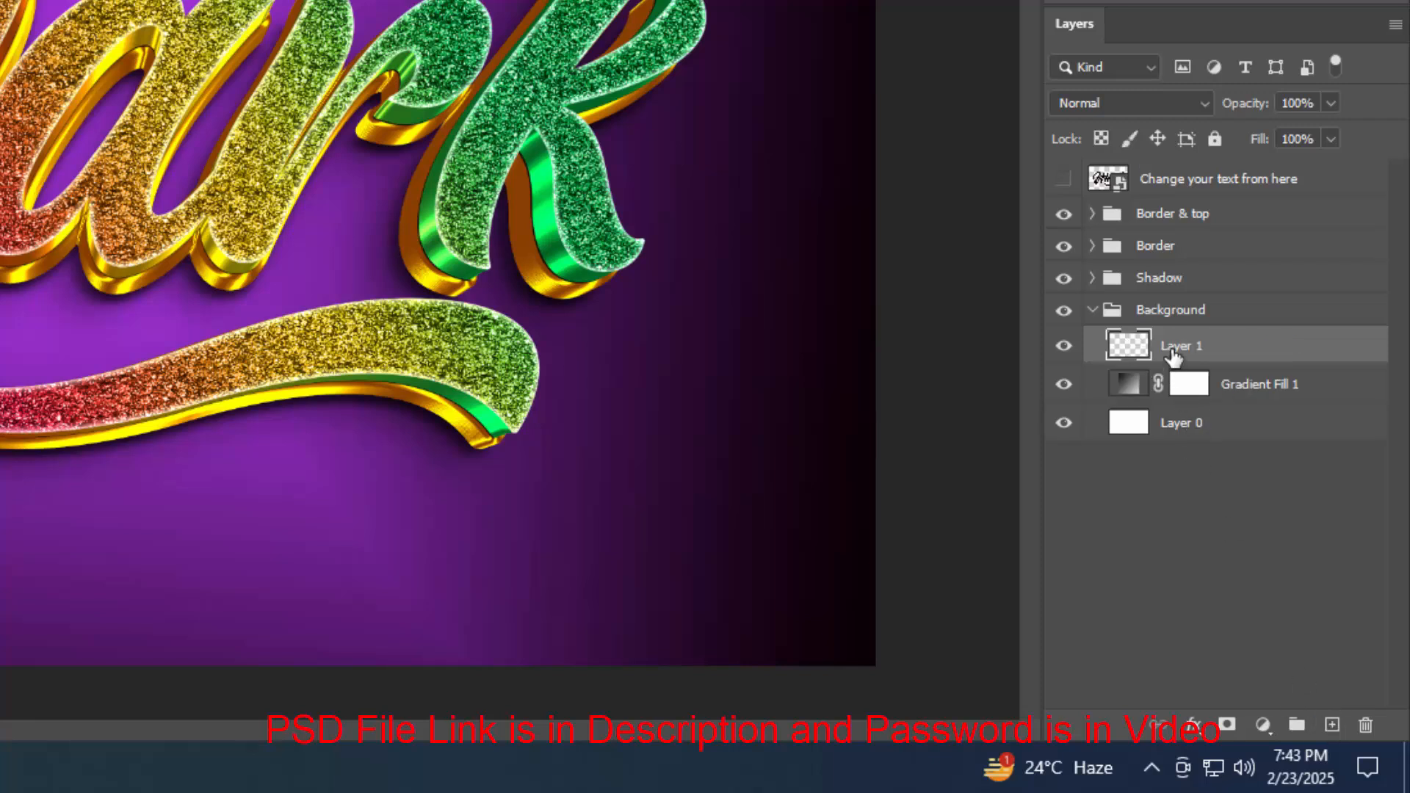
double_click(1175, 347)
type("L")
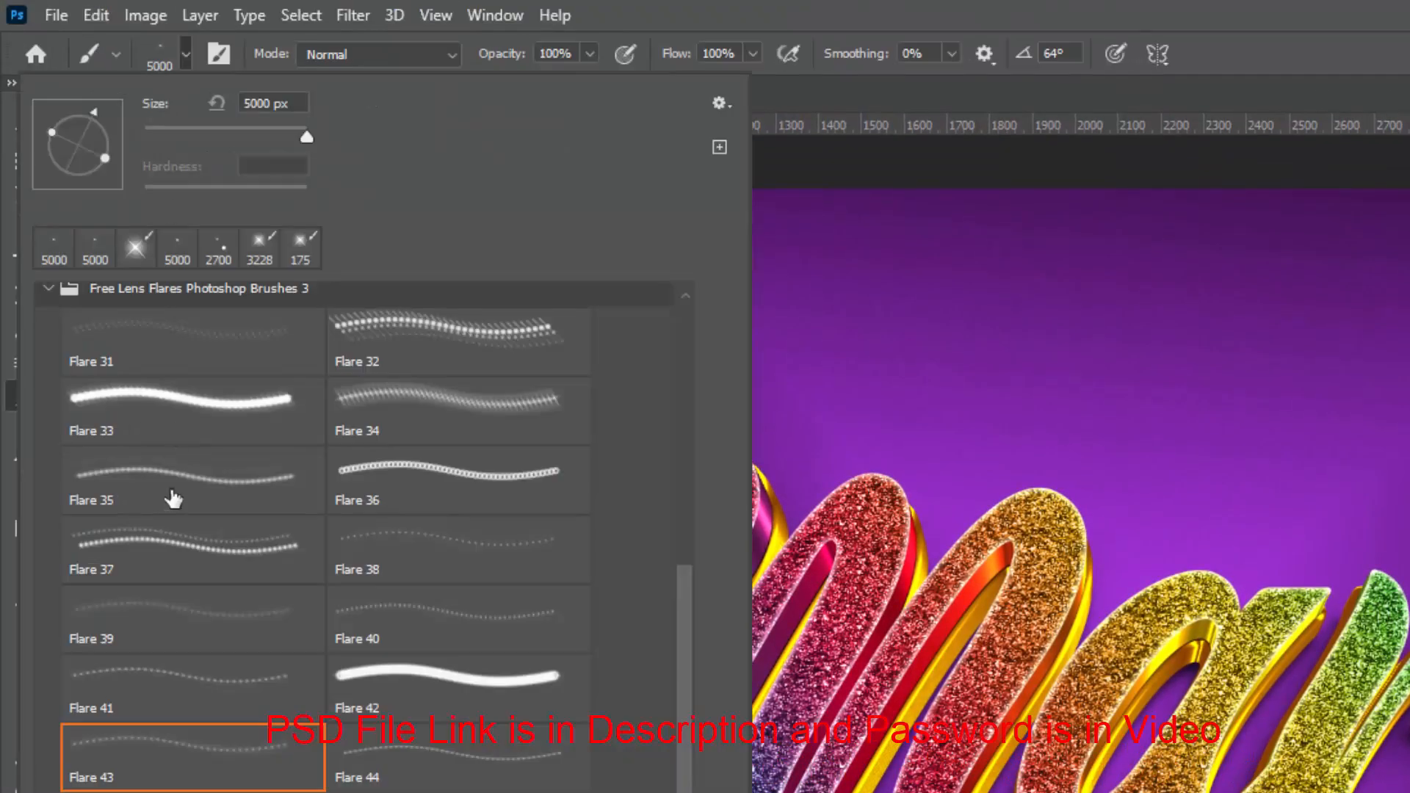
With the Brush tool, stamp the Flare 43 brush at 5000 px behind the text's centre on the Light layer, then set its opacity to 54%
left_click(132, 760)
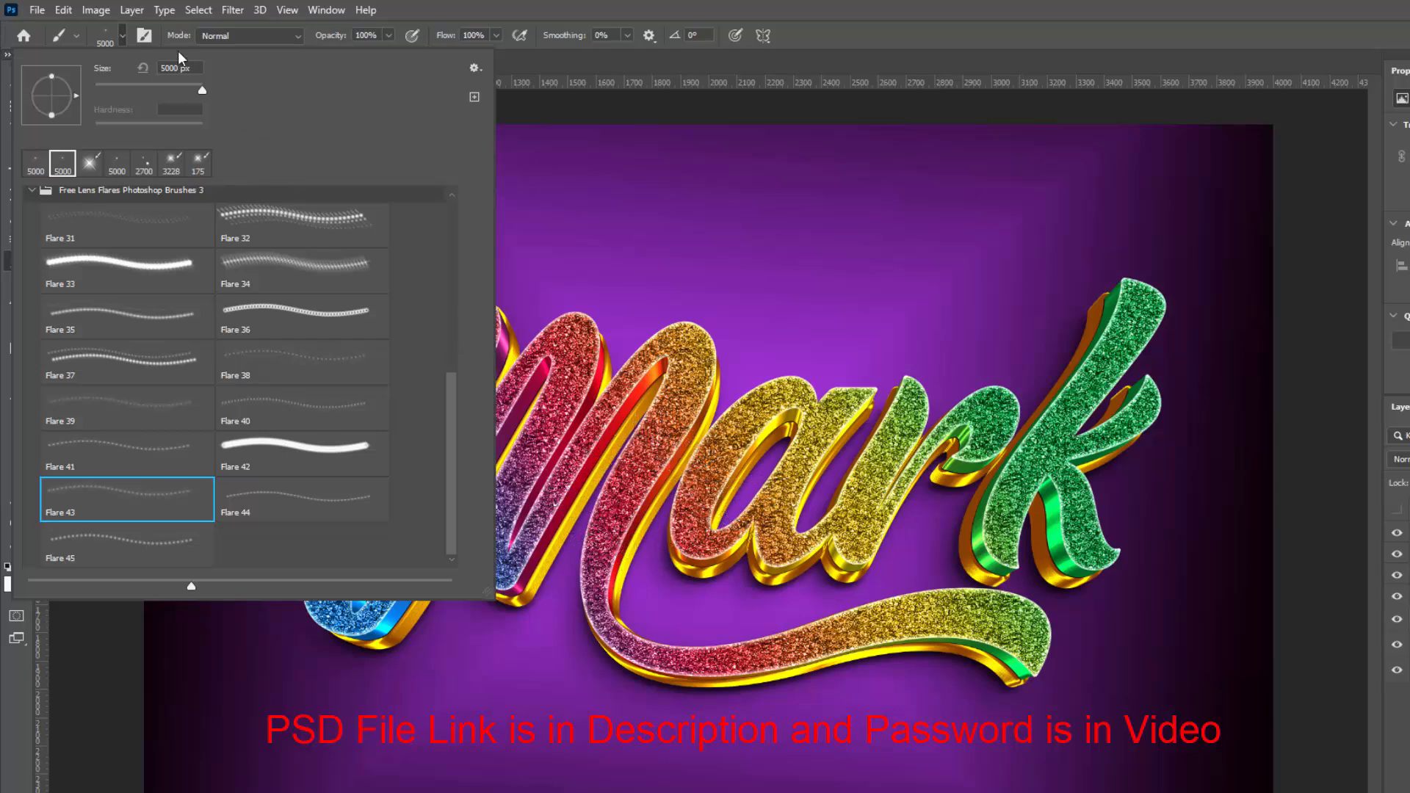
left_click(122, 35)
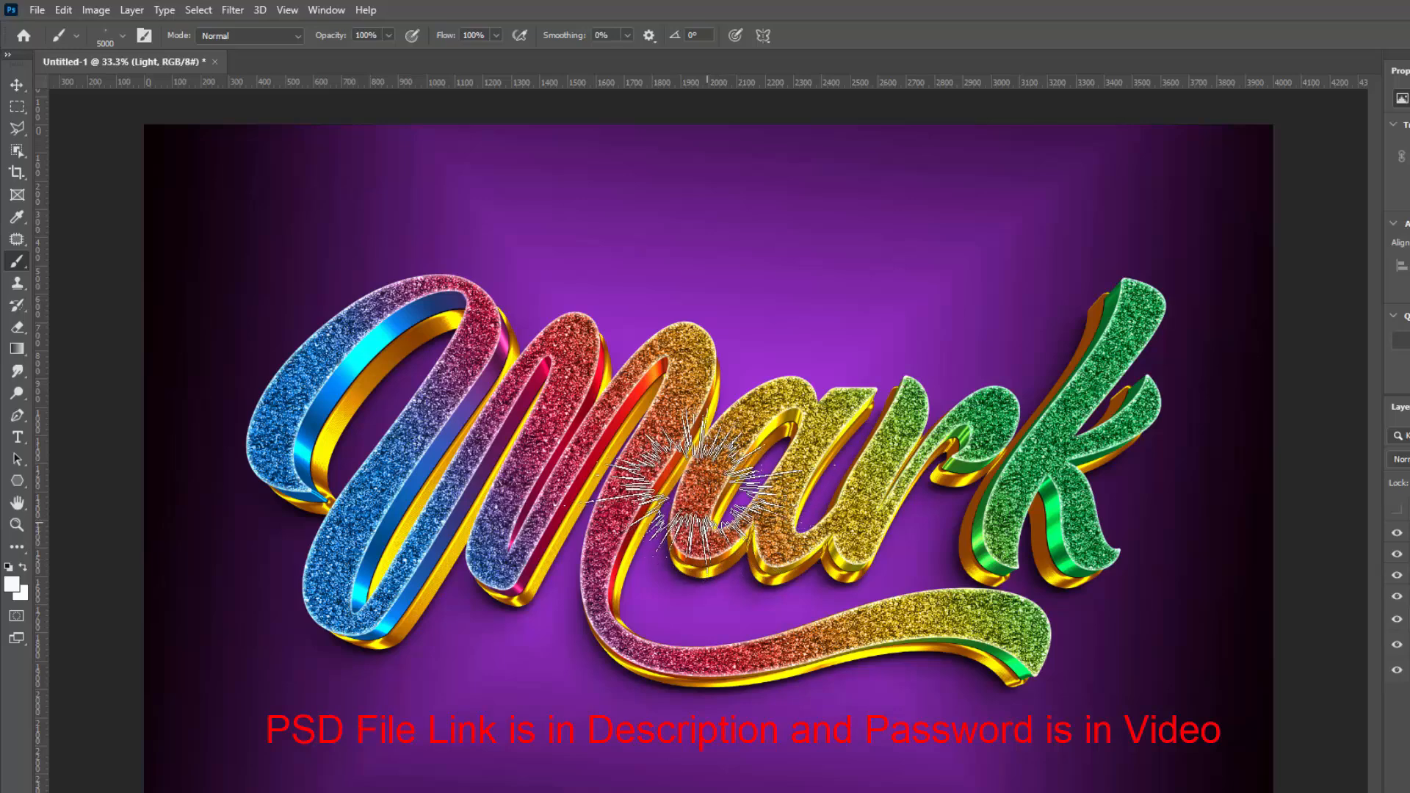
left_click(709, 481)
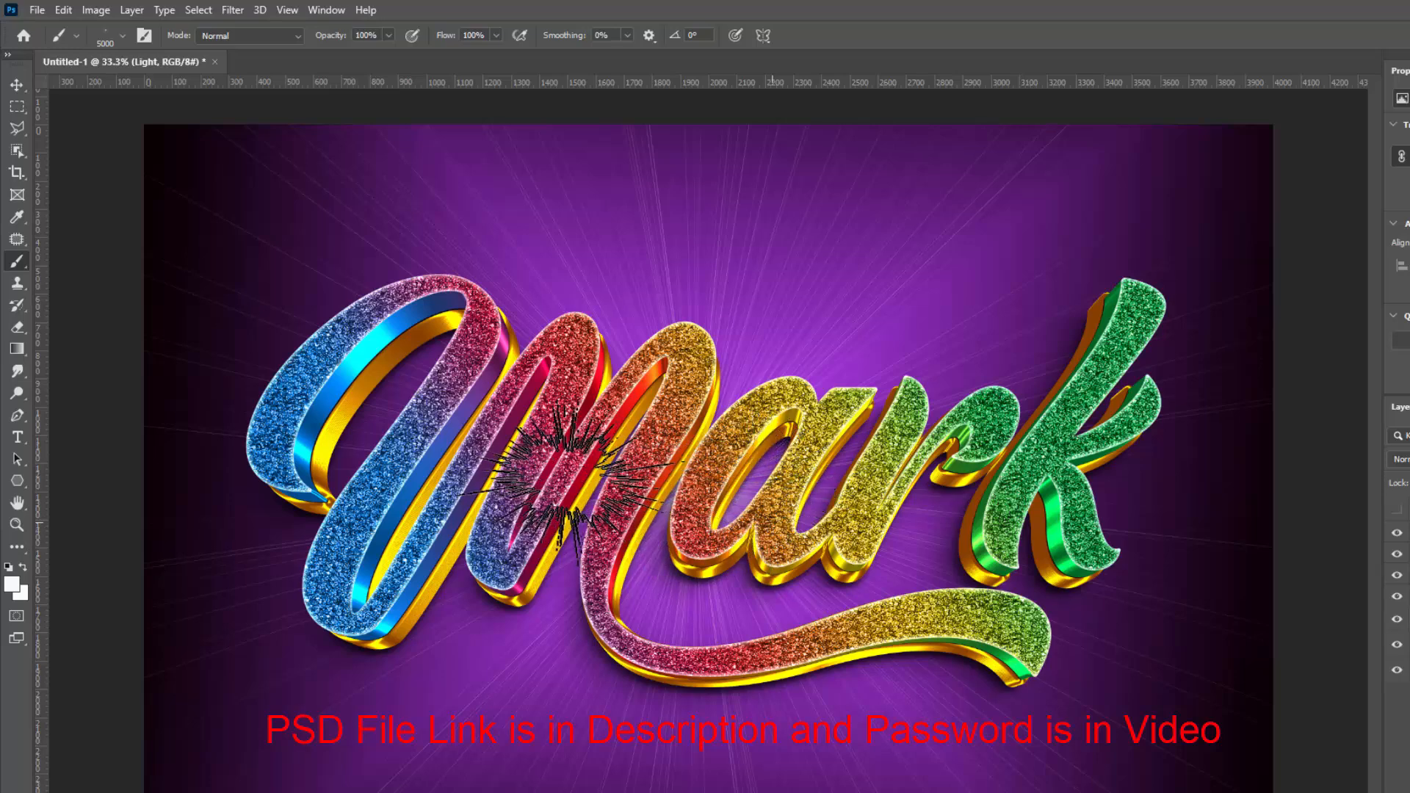
left_click(562, 477)
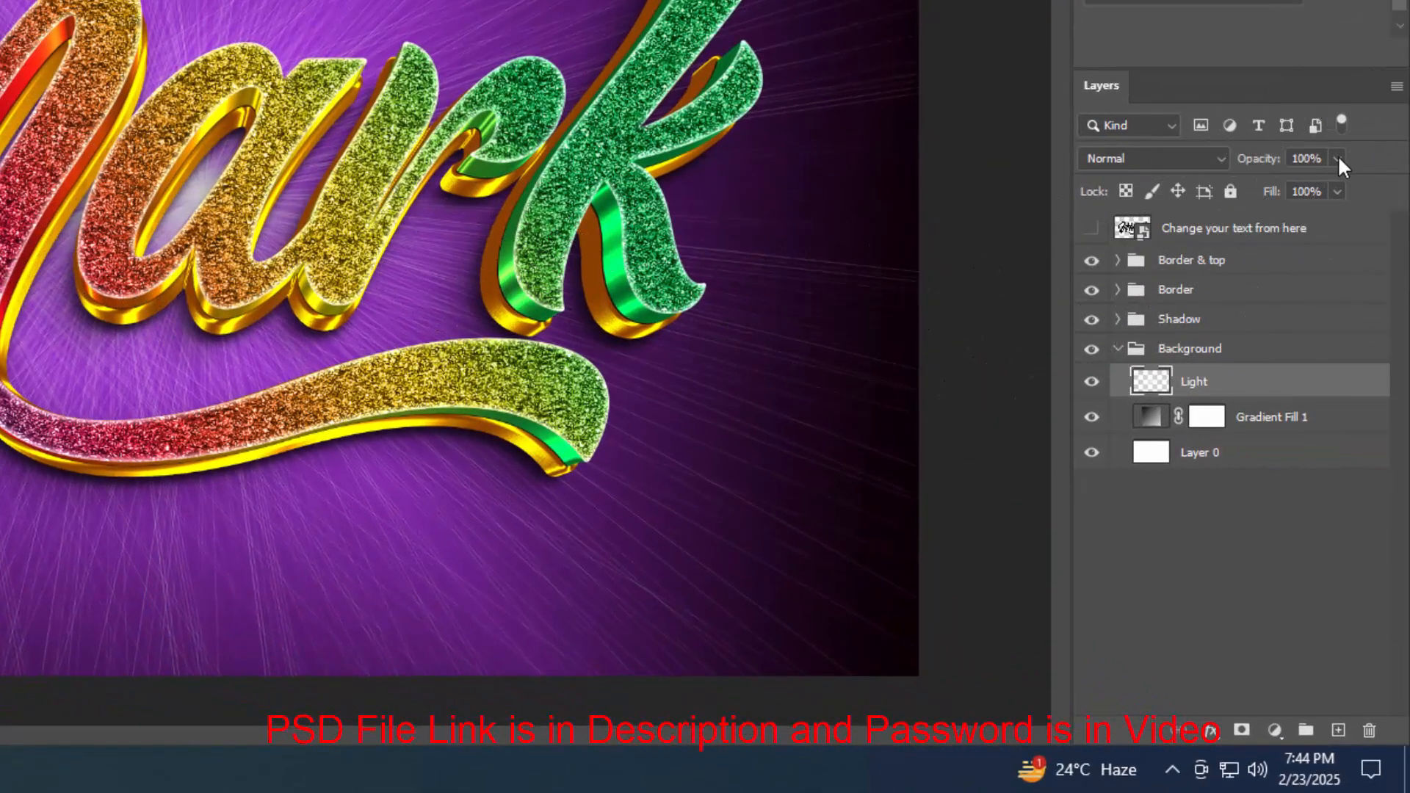
left_click(1337, 158)
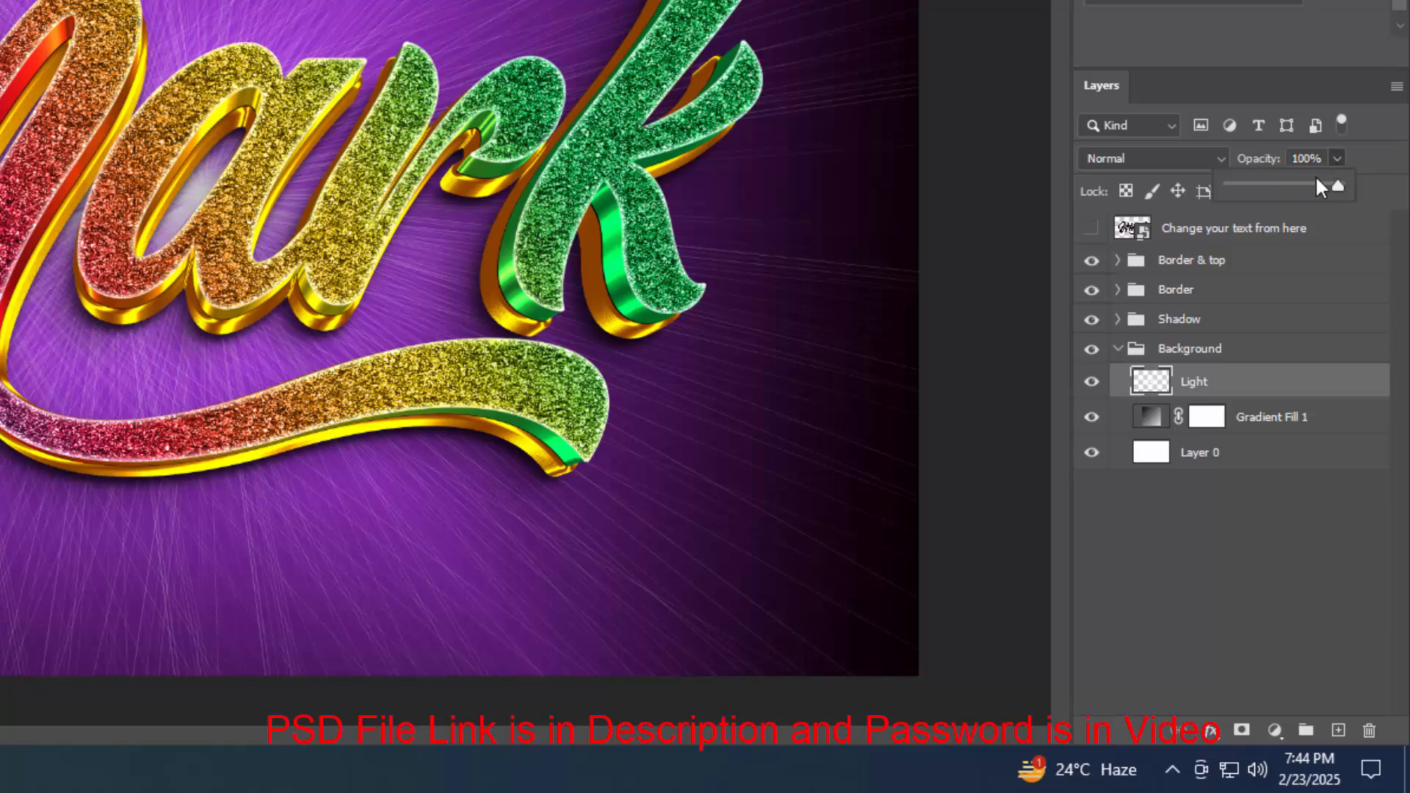
left_click(1289, 183)
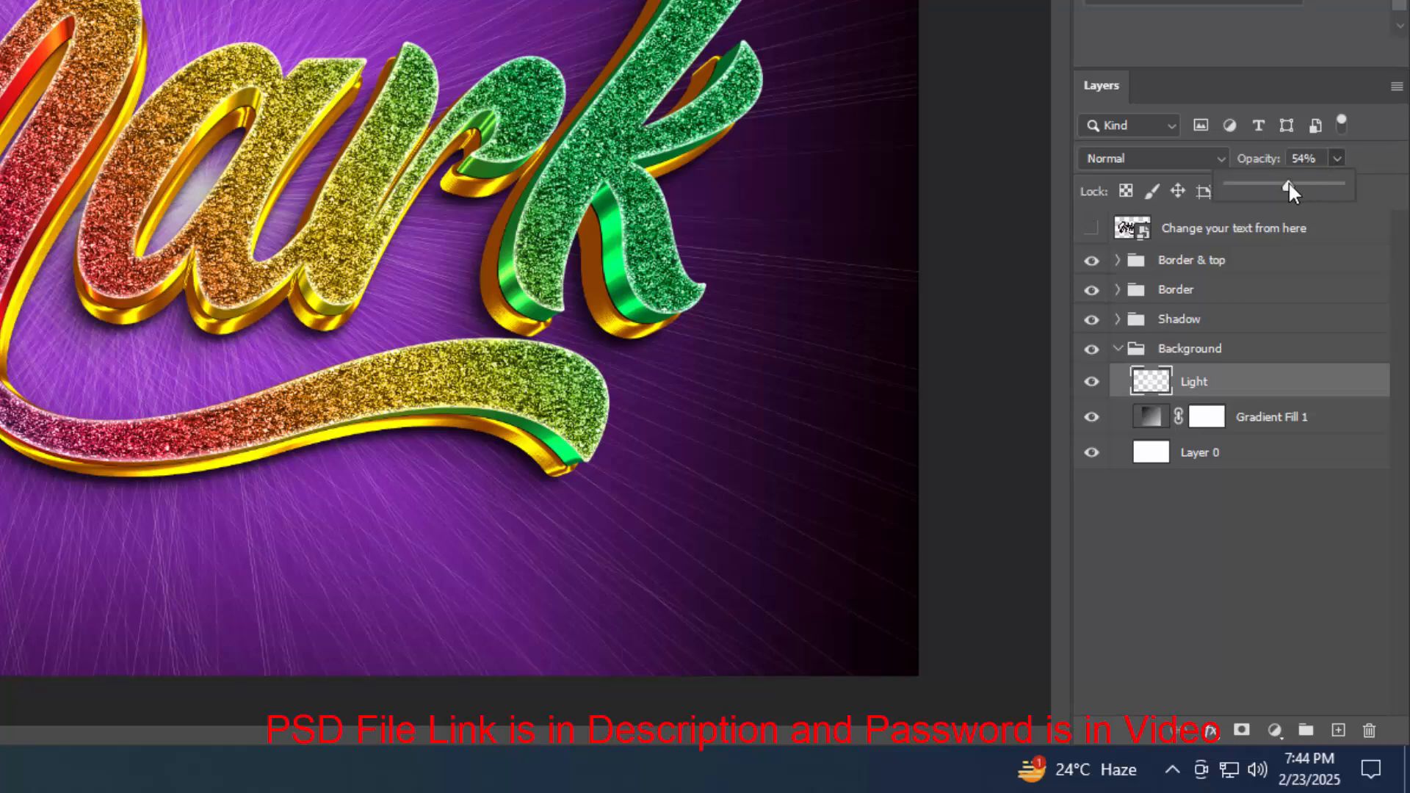